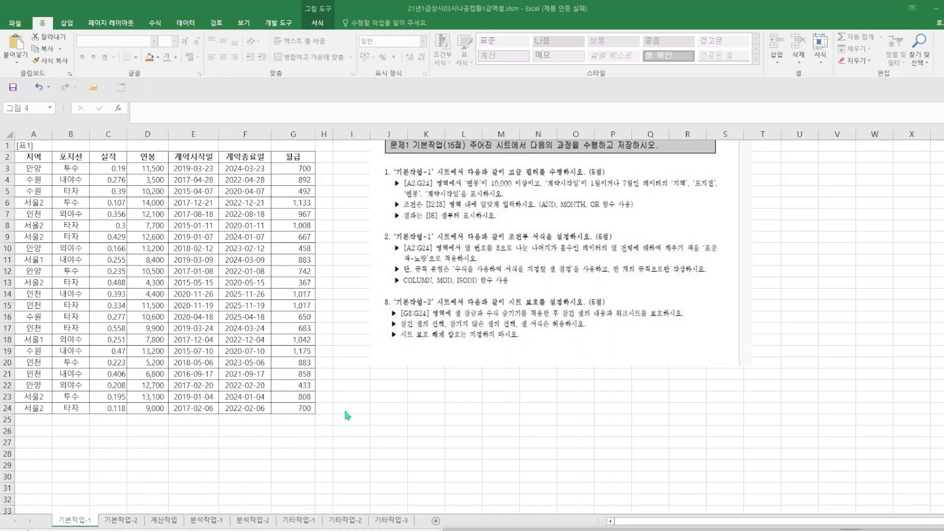
- Move the instruction picture away from column I and enter the header 조건 in cell I2
{"action": "left_click", "coordinate": [461, 285]}
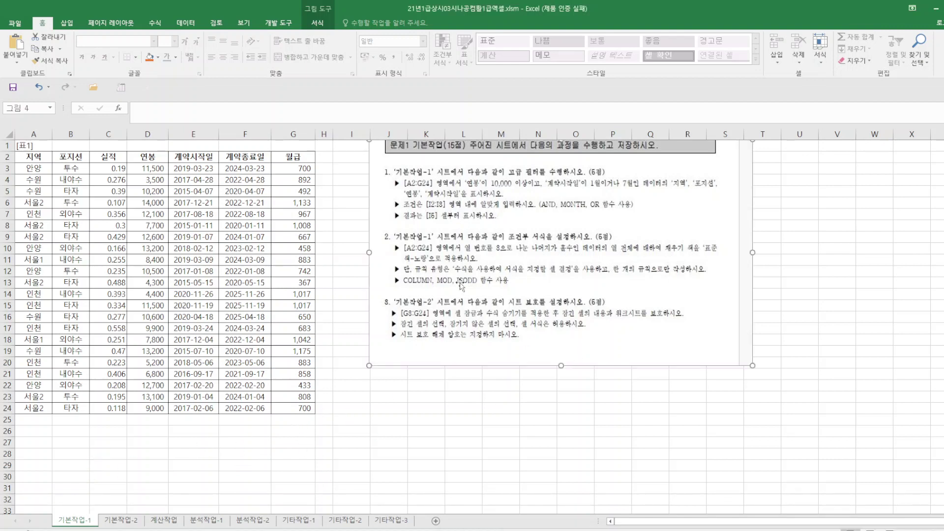
{"action": "left_click_drag", "start_coordinate": [500, 264], "coordinate": [591, 282]}
{"action": "left_click", "coordinate": [354, 156]}
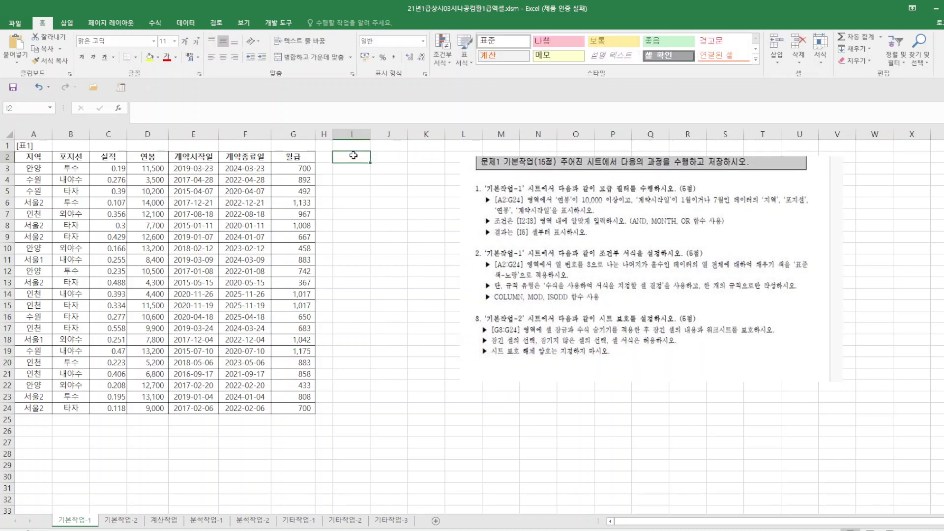
{"action": "type", "text": "조건"}
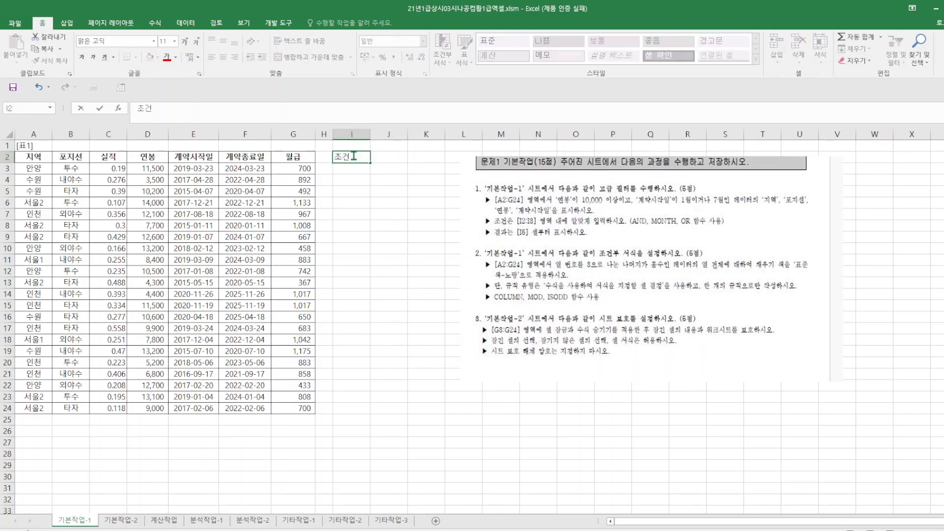
{"action": "key", "text": "Return"}
- Begin an AND formula in cell I3 with the salary condition D3>10000
{"action": "type", "text": "="}
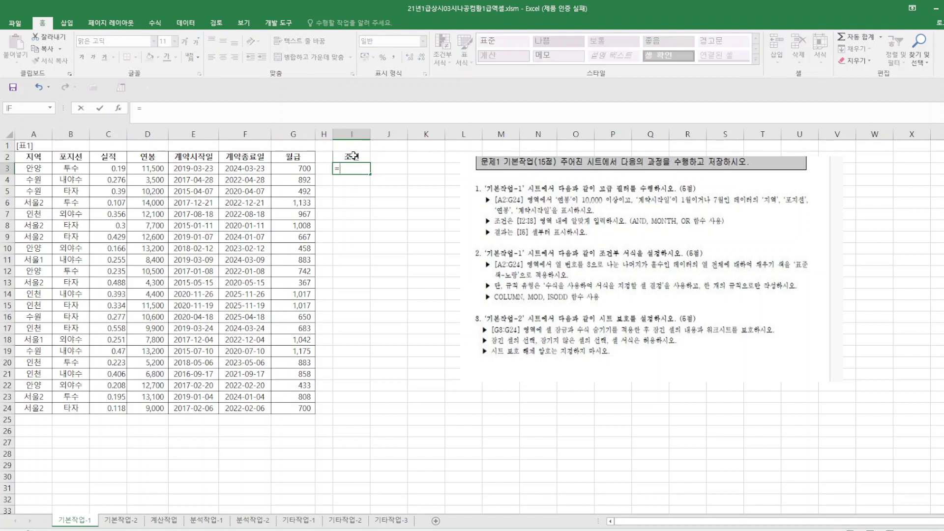
{"action": "type", "text": "and("}
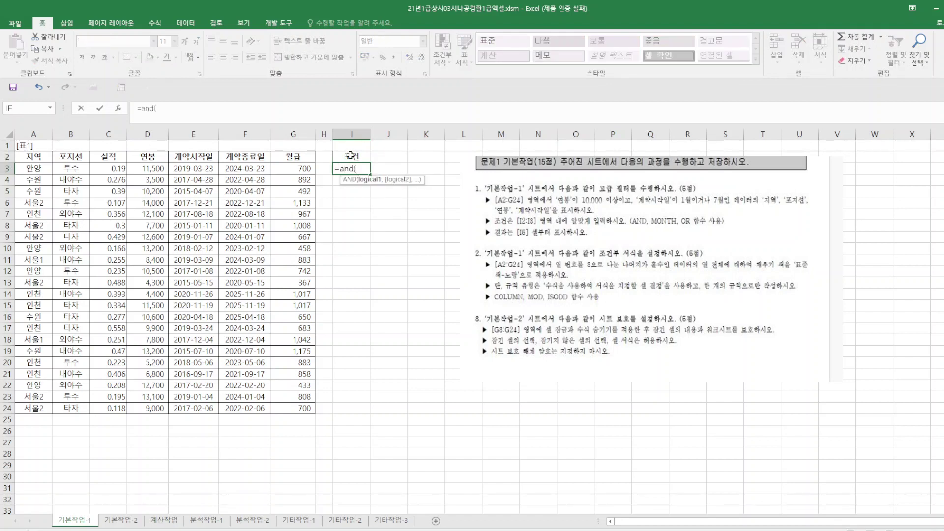
{"action": "left_click", "coordinate": [152, 169]}
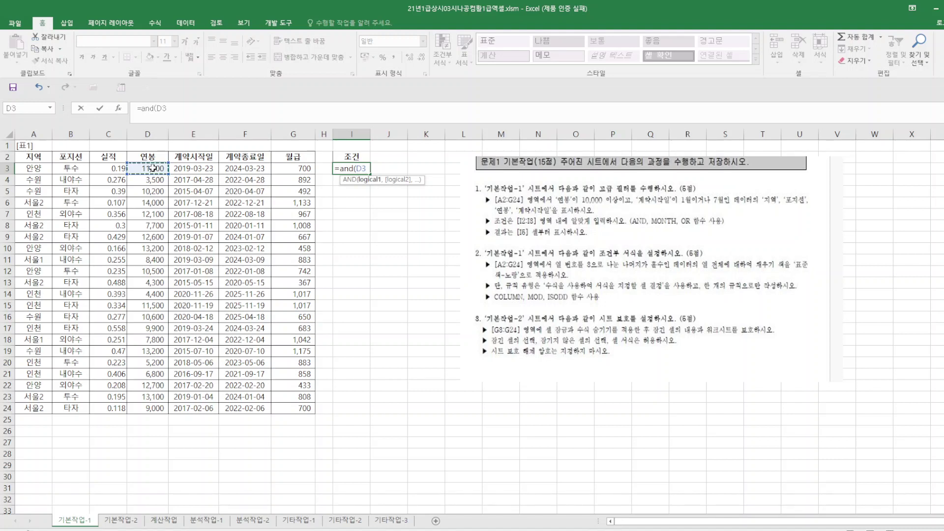
{"action": "type", "text": ">10000,"}
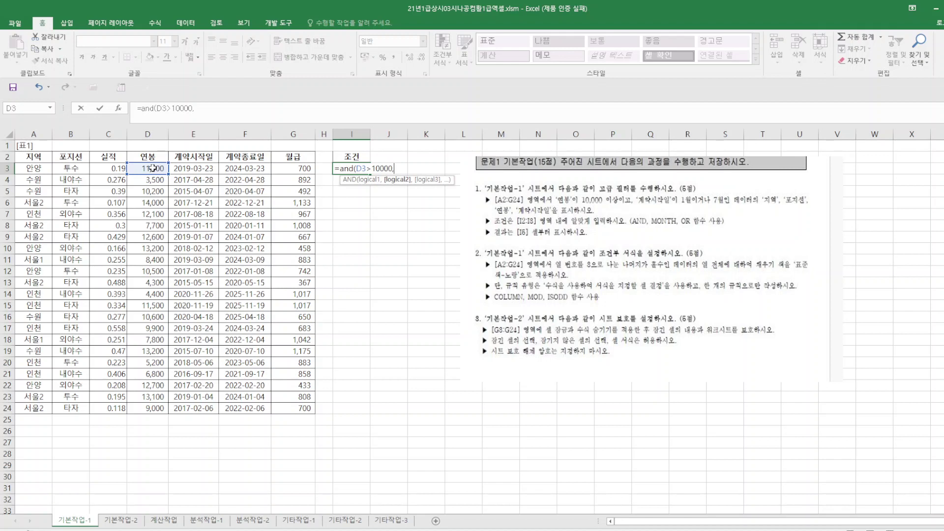
- Add or(month(E3)=1,month(E3)=7) to the AND formula in I3, separated from D3>10000 by a space, and try to enter it
{"action": "key", "text": "BackSpace"}
{"action": "type", "text": "or"}
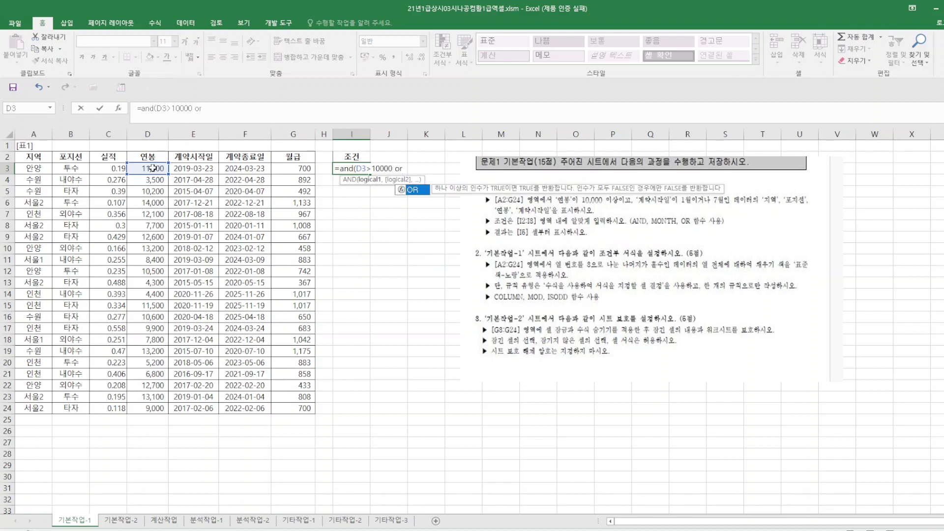
{"action": "type", "text": "("}
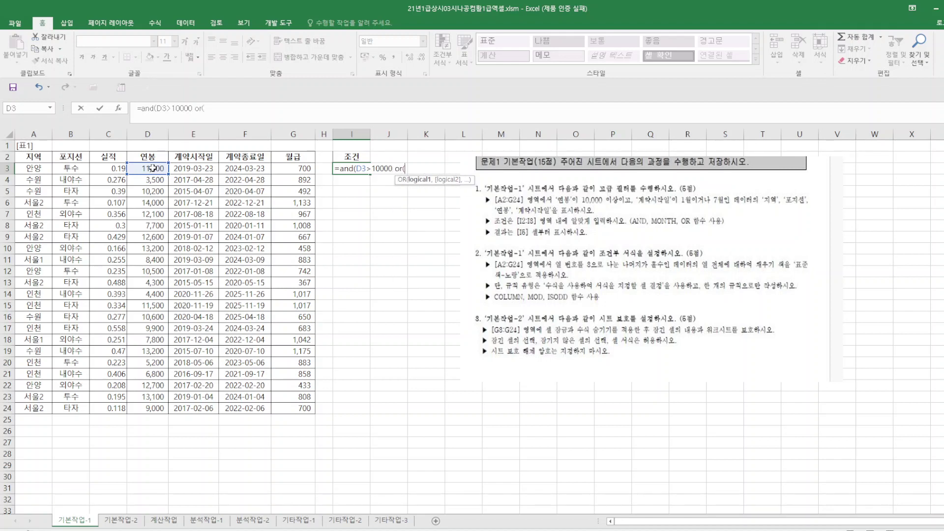
{"action": "type", "text": "month("}
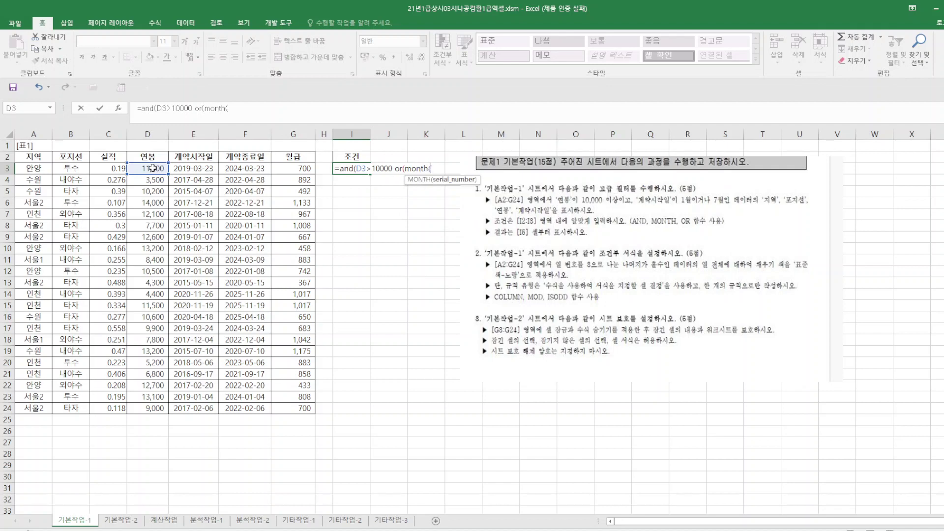
{"action": "left_click", "coordinate": [200, 168]}
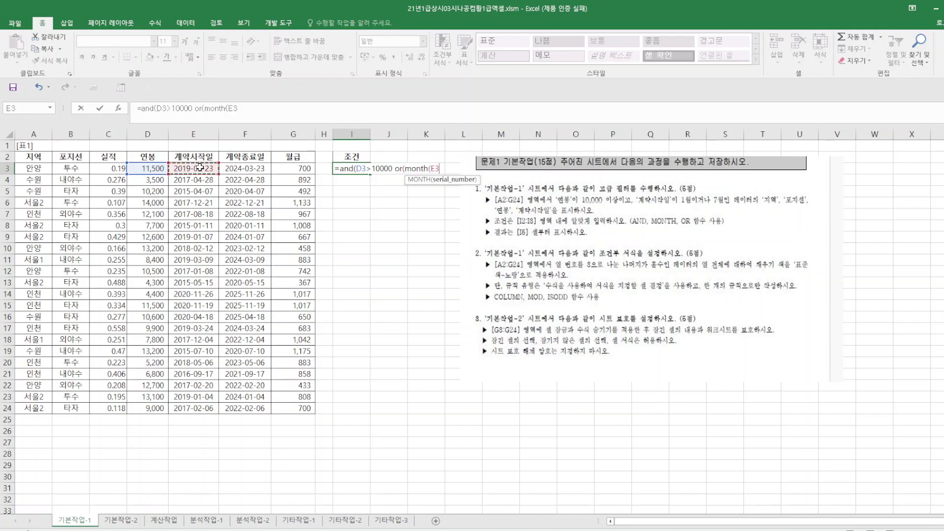
{"action": "type", "text": ")="}
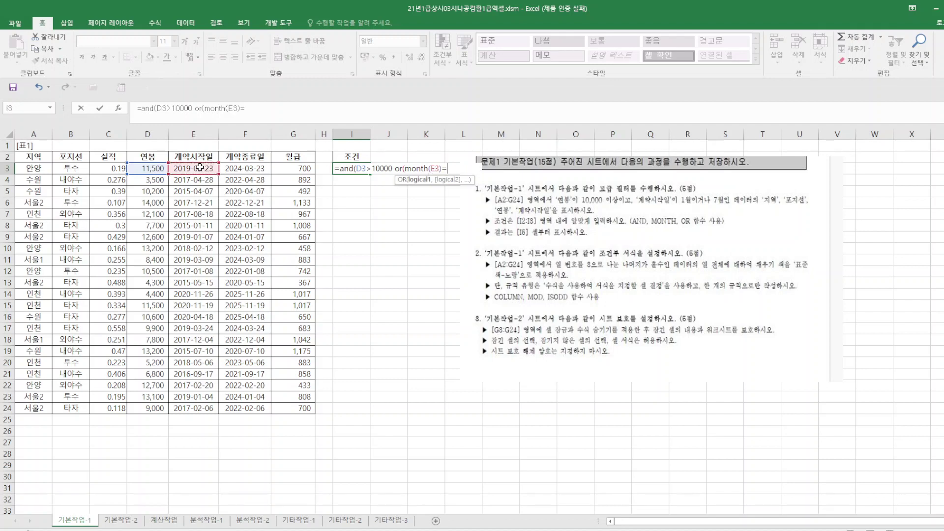
{"action": "type", "text": "1,"}
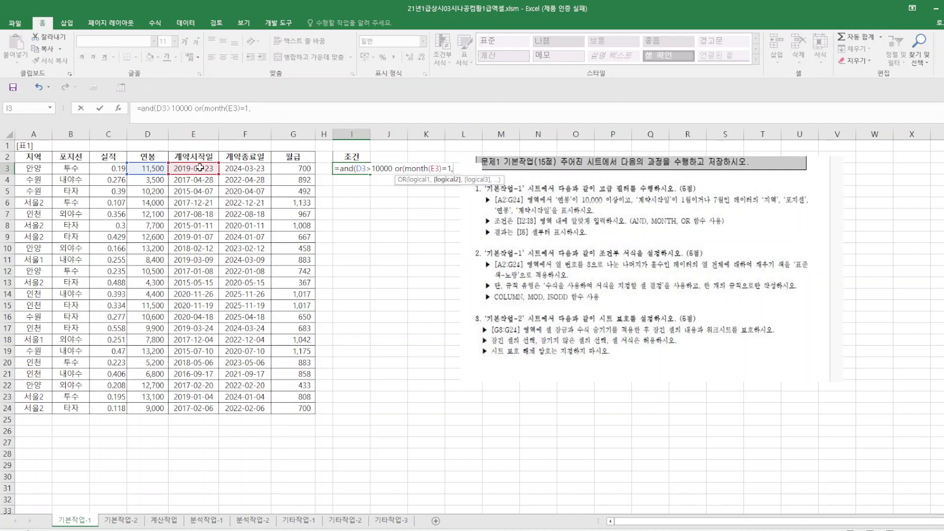
{"action": "type", "text": "month("}
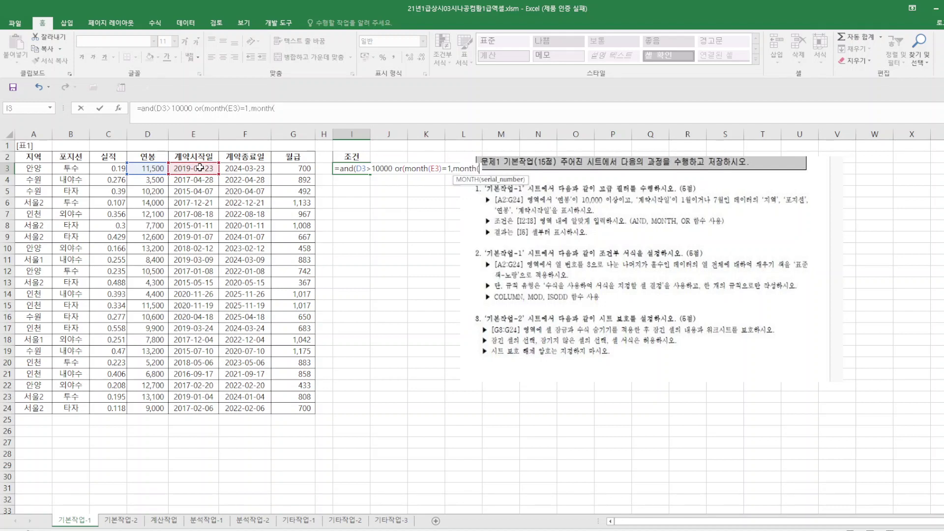
{"action": "left_click", "coordinate": [199, 168]}
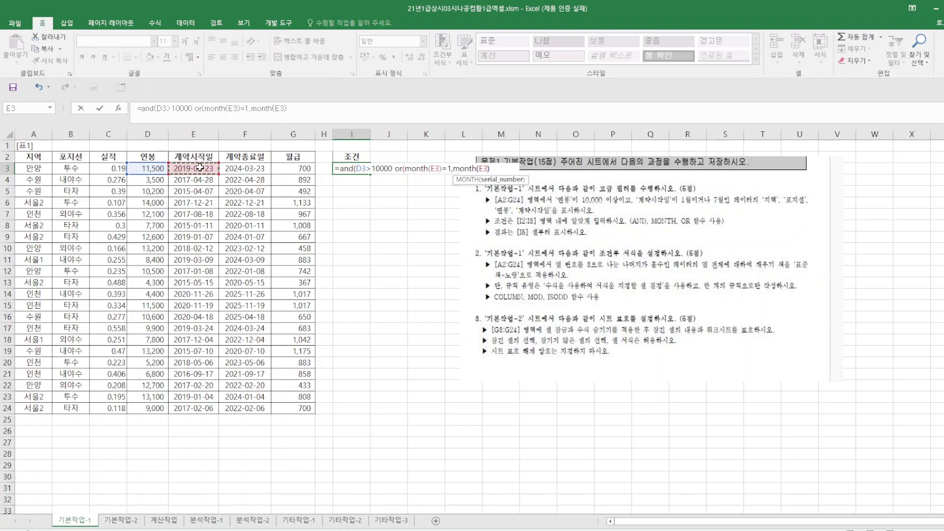
{"action": "type", "text": ")=7"}
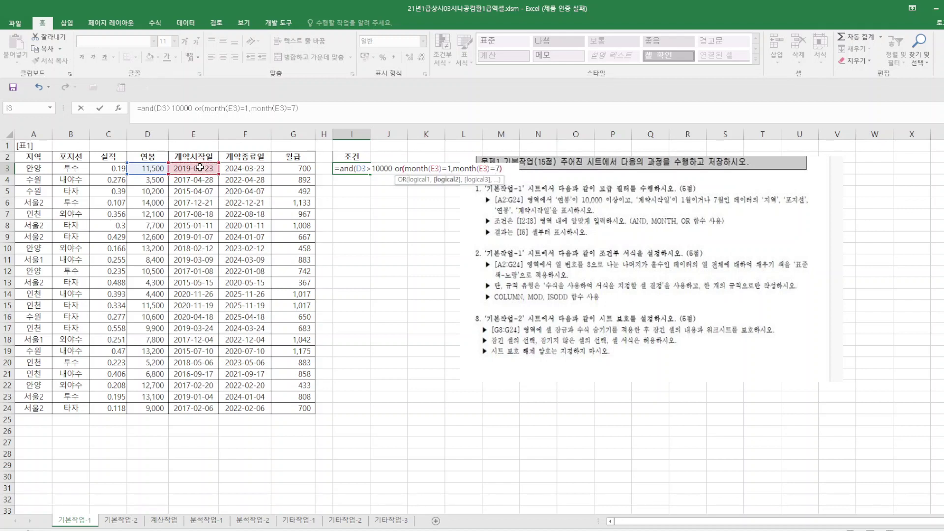
{"action": "type", "text": ")"}
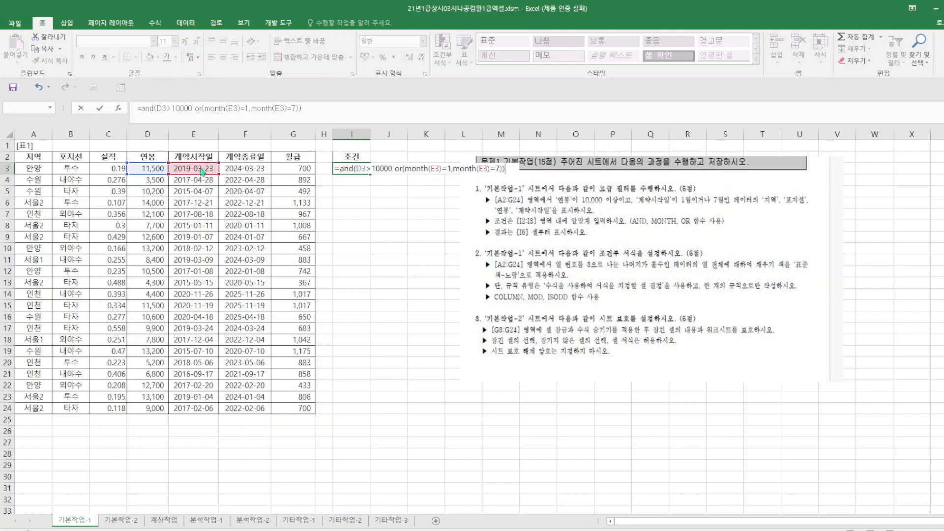
{"action": "key", "text": "Return"}
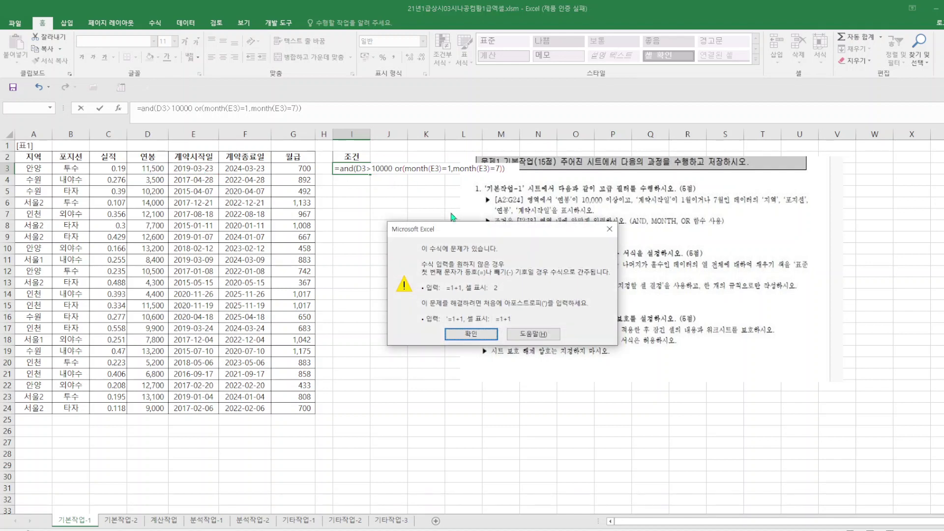
- Replace the space before or( with a comma and enter =and(D3>10000,or(month(E3)=1,month(E3)=7)) in I3
{"action": "left_click", "coordinate": [608, 230]}
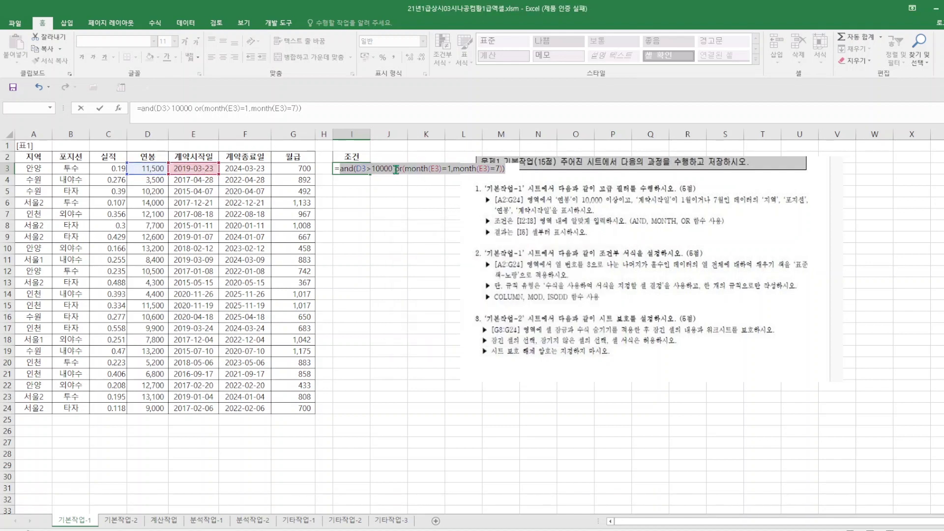
{"action": "key", "text": "BackSpace"}
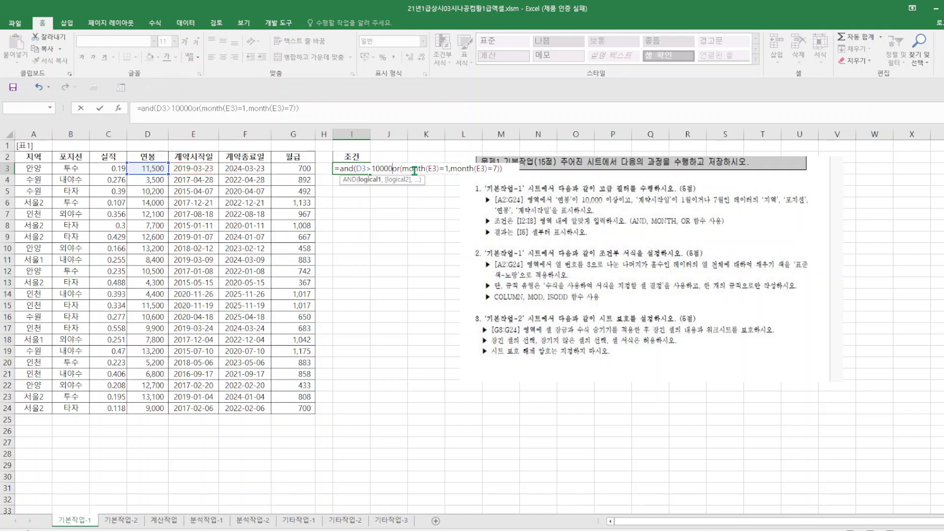
{"action": "type", "text": ","}
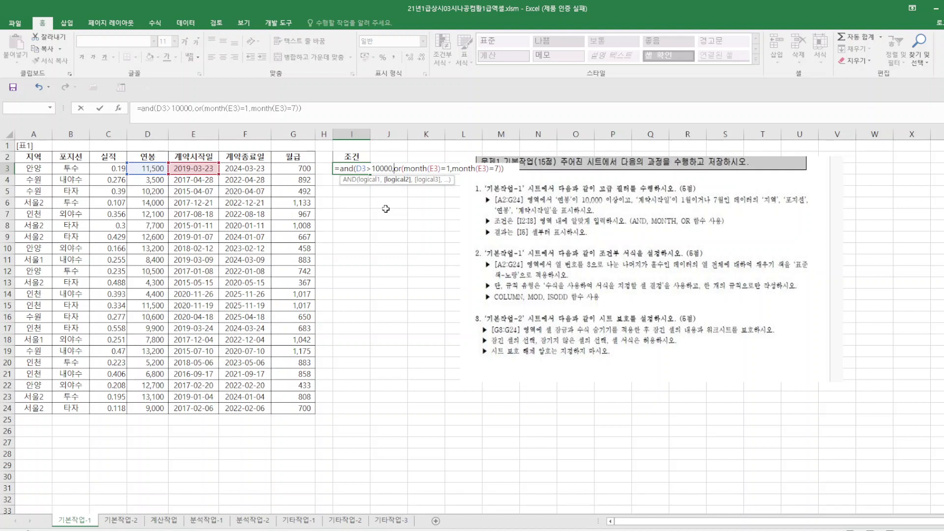
{"action": "left_click", "coordinate": [319, 109]}
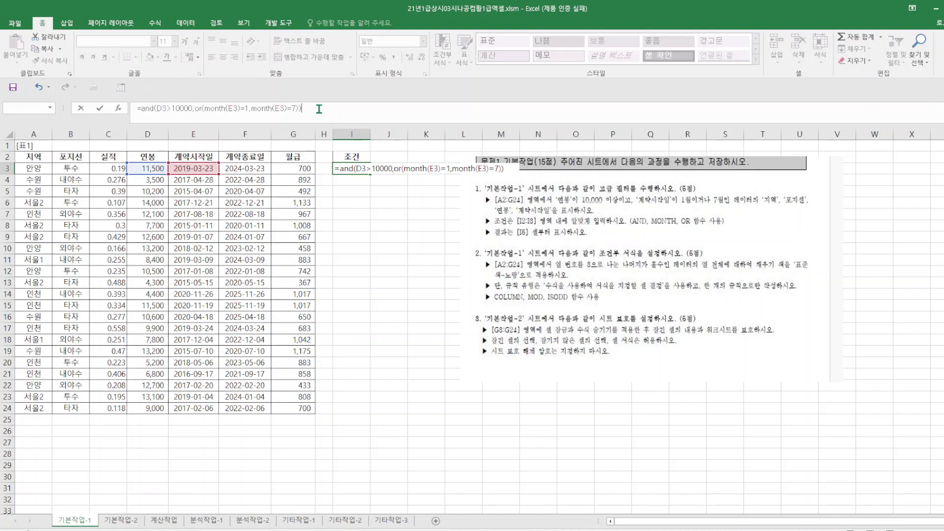
{"action": "key", "text": "Return"}
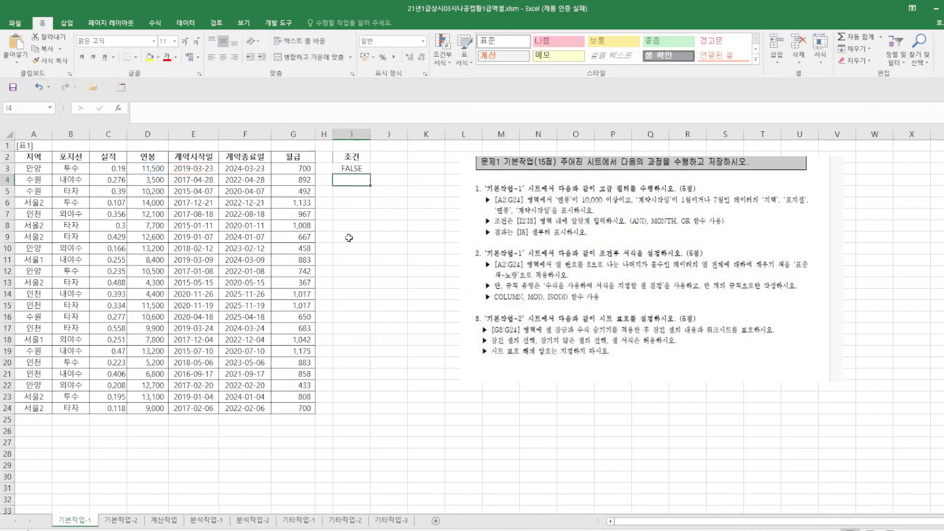
- Open an advanced filter on the table A2:G24 and set the results to copy to another location (다른 장소에 복사)
{"action": "left_click", "coordinate": [164, 210]}
{"action": "left_click", "coordinate": [186, 23]}
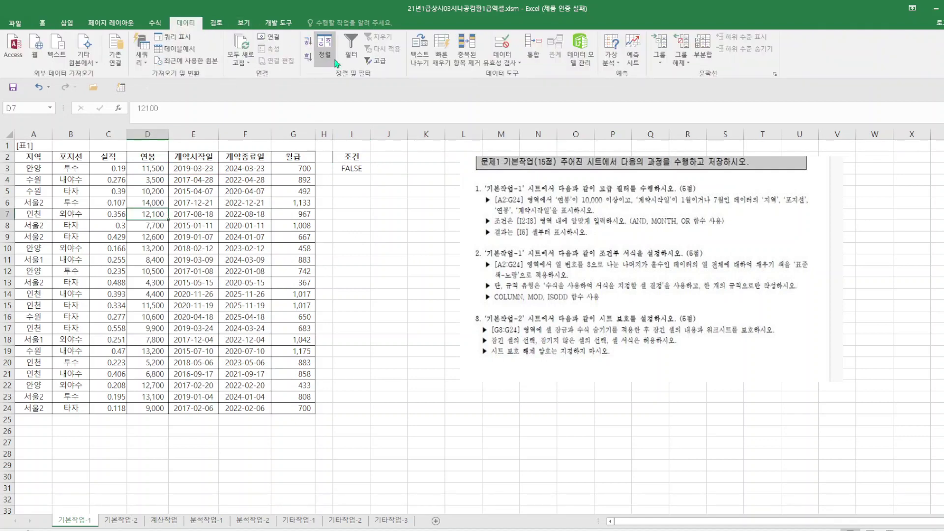
{"action": "left_click", "coordinate": [377, 61]}
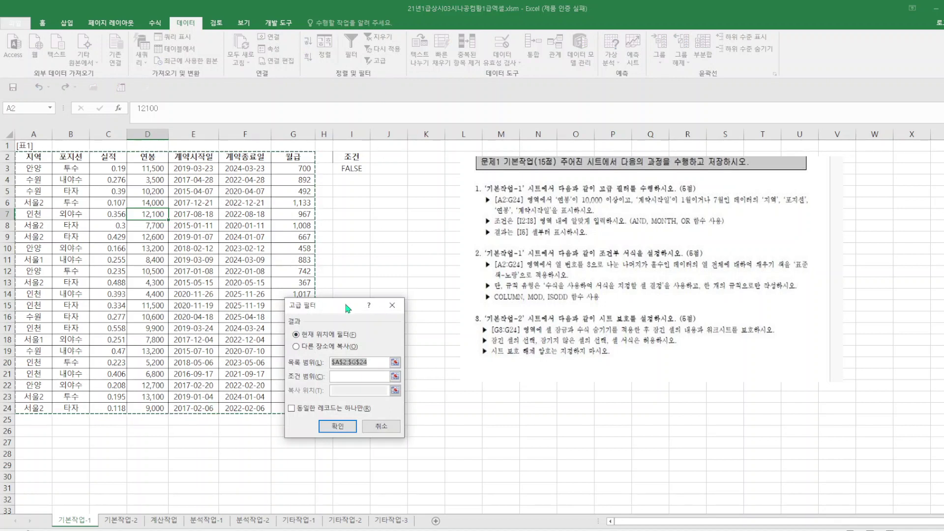
{"action": "left_click_drag", "start_coordinate": [347, 308], "coordinate": [403, 171]}
{"action": "left_click", "coordinate": [384, 210]}
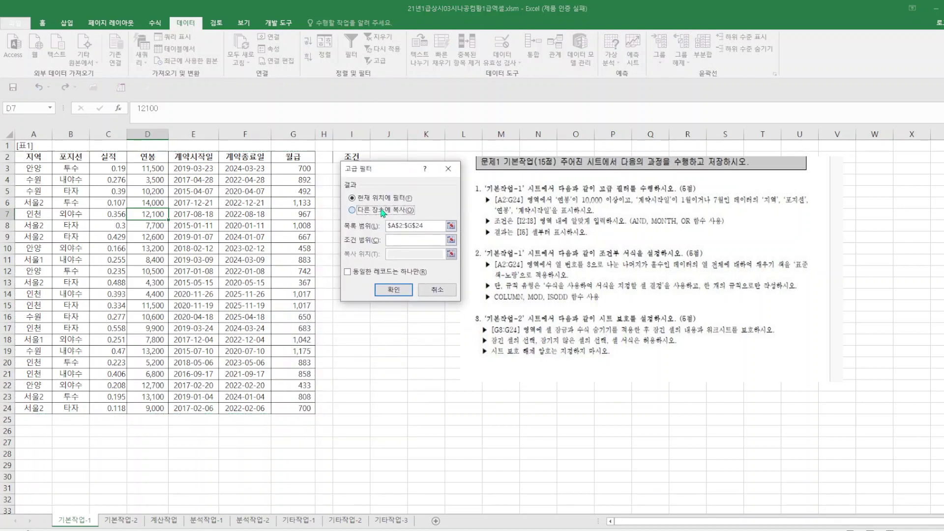
- Set the advanced filter's criteria range to I2:I3
{"action": "left_click", "coordinate": [398, 238]}
{"action": "left_click_drag", "start_coordinate": [400, 170], "coordinate": [396, 248]}
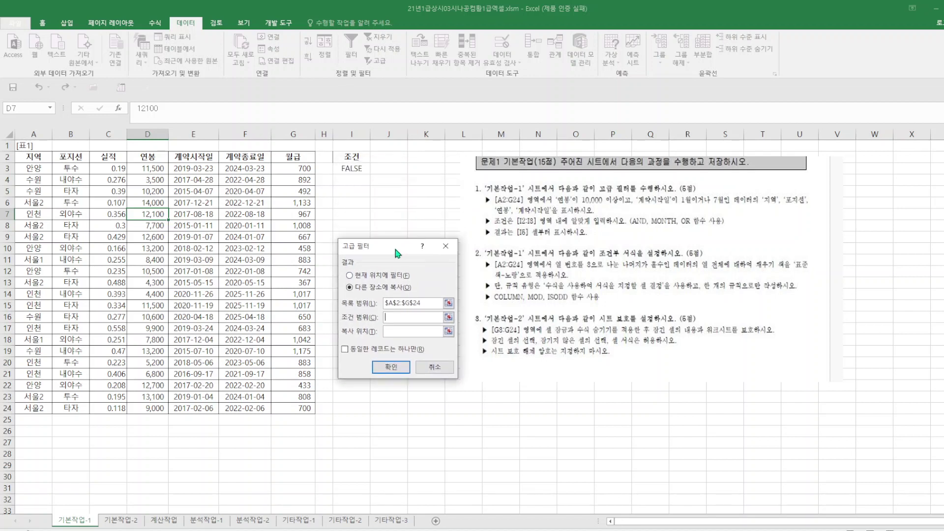
{"action": "left_click_drag", "start_coordinate": [353, 159], "coordinate": [366, 169]}
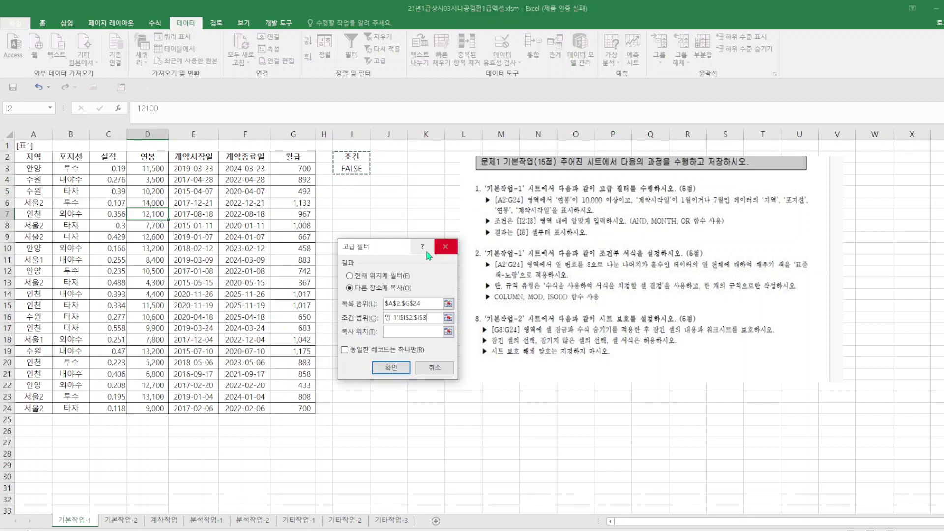
- Set the advanced filter's copy destination to cell I6 and run the filter
{"action": "left_click_drag", "start_coordinate": [390, 248], "coordinate": [396, 294]}
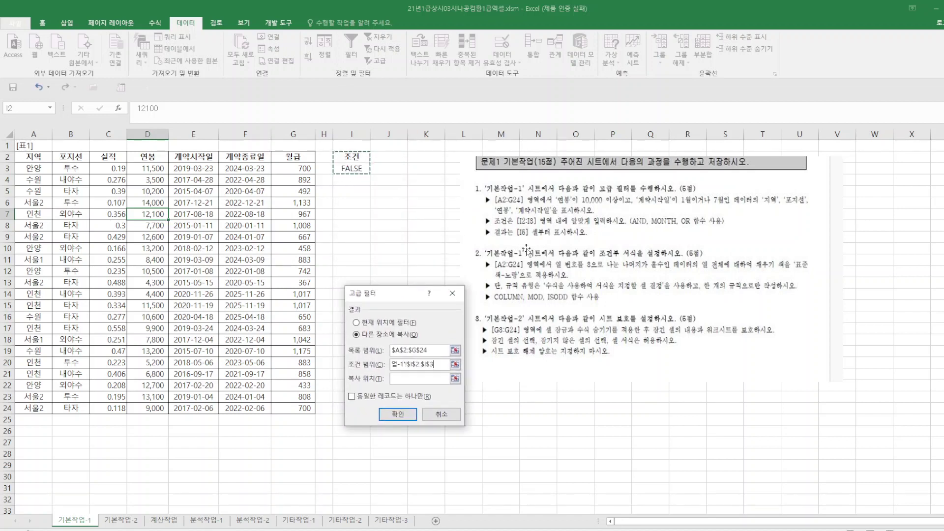
{"action": "left_click", "coordinate": [408, 379]}
{"action": "left_click", "coordinate": [351, 203]}
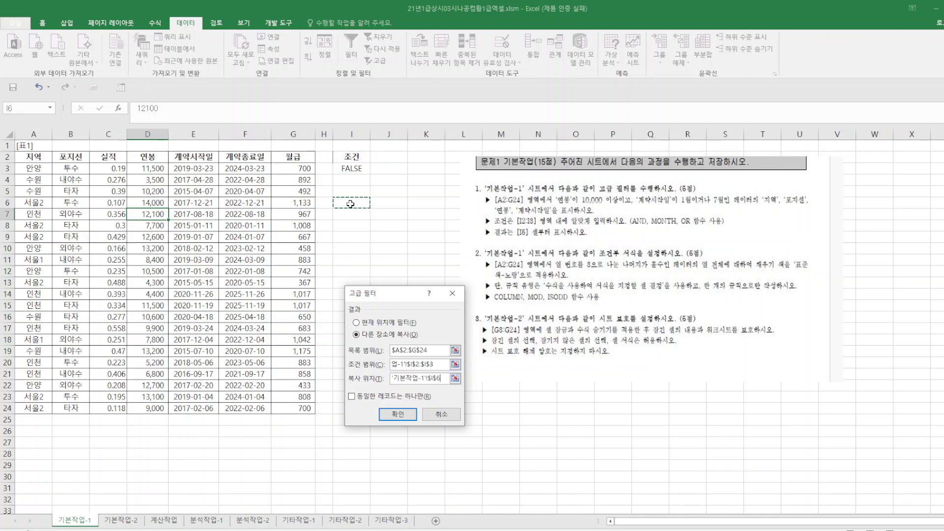
{"action": "left_click", "coordinate": [397, 414]}
- Move the instruction picture below the filter results, autofit the date columns M and N, and save the workbook
{"action": "left_click_drag", "start_coordinate": [559, 309], "coordinate": [647, 421]}
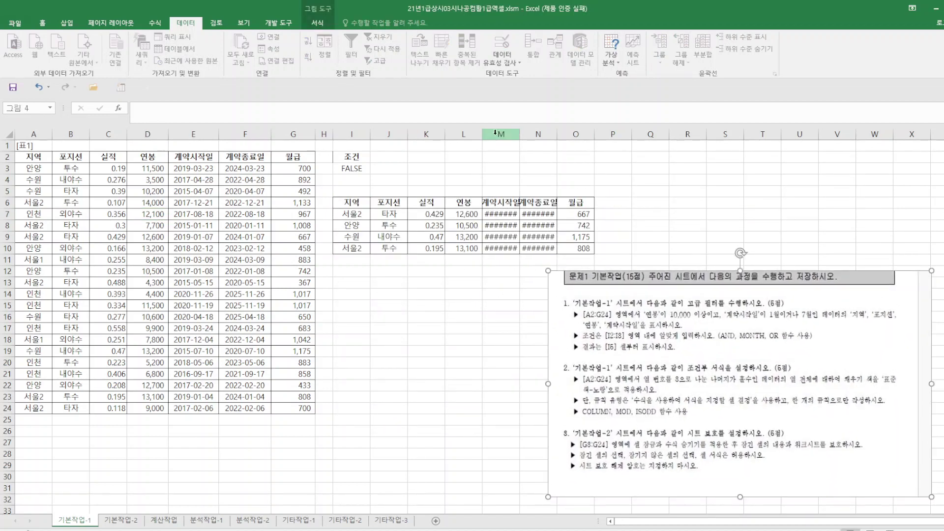
{"action": "left_click_drag", "start_coordinate": [495, 132], "coordinate": [538, 134]}
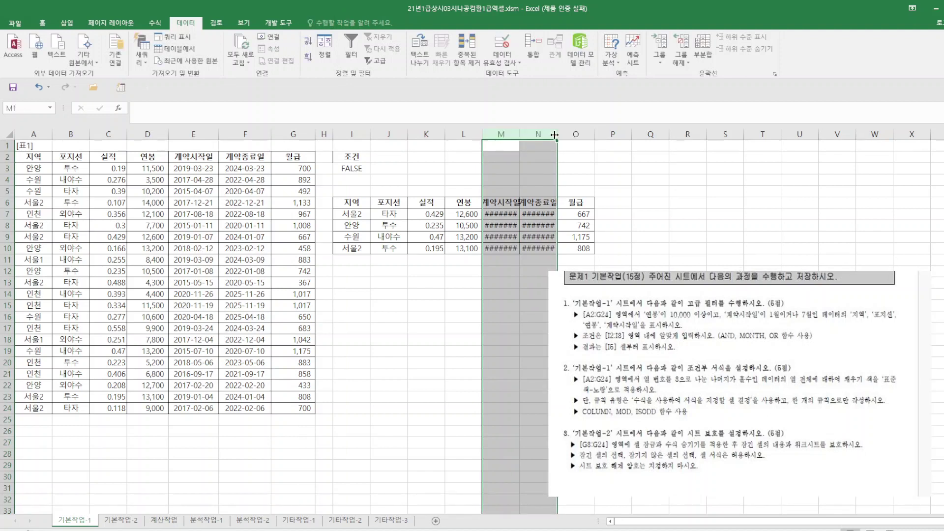
{"action": "double_click", "coordinate": [554, 134]}
{"action": "left_click", "coordinate": [729, 212]}
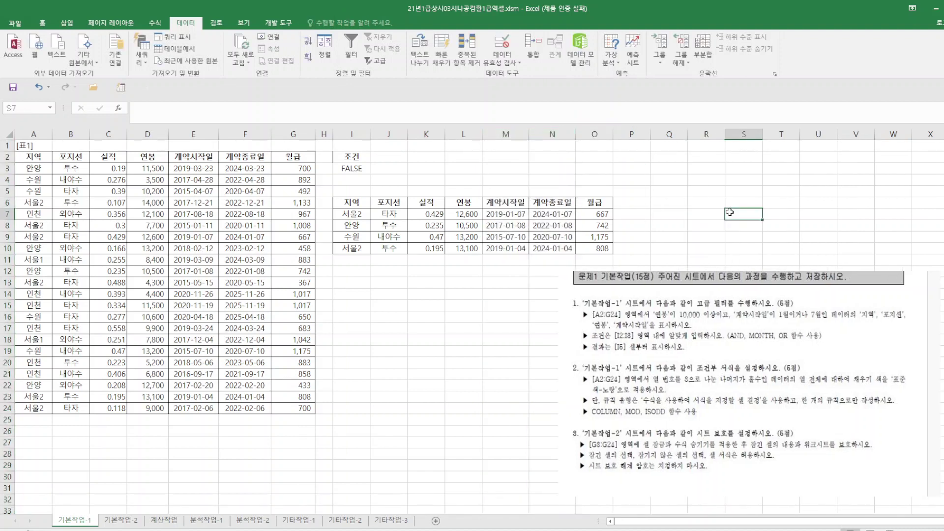
{"action": "left_click", "coordinate": [13, 89]}
- Move the instruction picture closer to the source table and select the range A2:G24
{"action": "left_click_drag", "start_coordinate": [636, 366], "coordinate": [490, 370]}
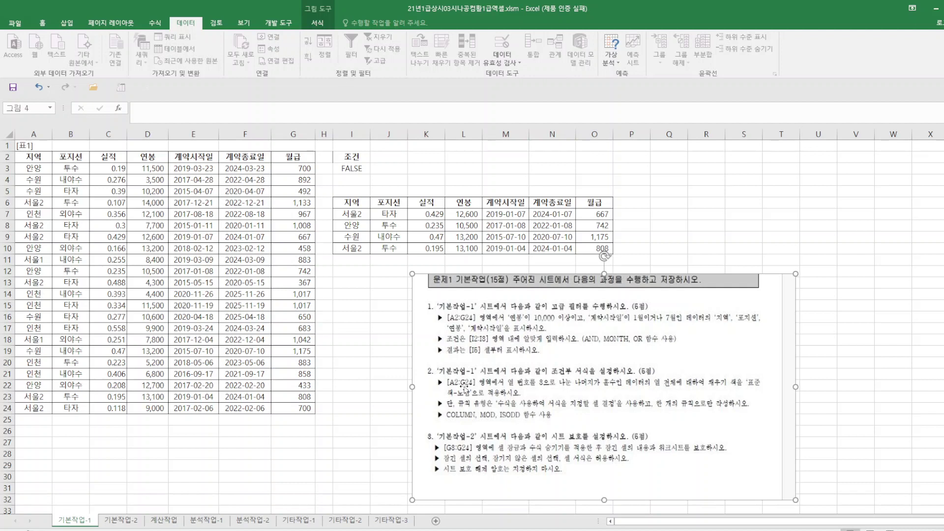
{"action": "left_click", "coordinate": [32, 168]}
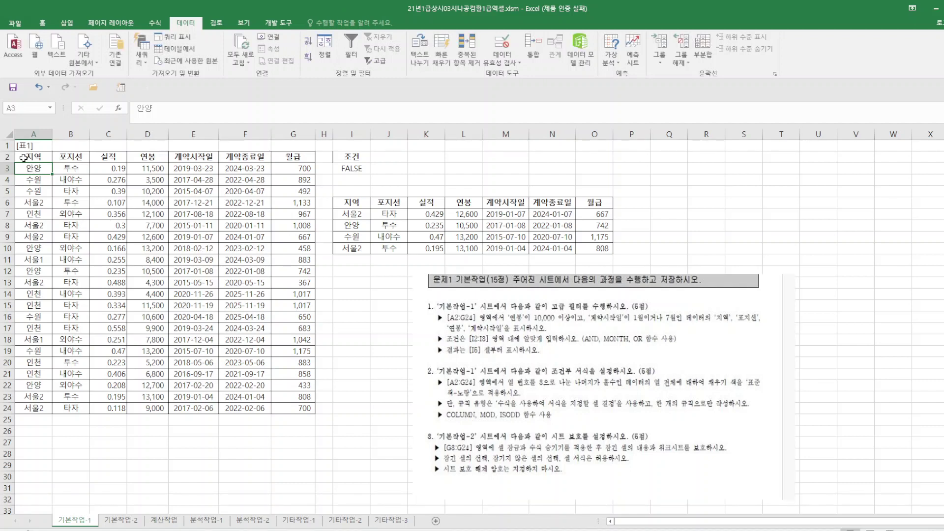
{"action": "mouse_move", "coordinate": [39, 151]}
{"action": "left_mouse_down"}
{"action": "mouse_move", "coordinate": [40, 165]}
{"action": "mouse_move", "coordinate": [266, 230]}
{"action": "mouse_move", "coordinate": [301, 369]}
{"action": "mouse_move", "coordinate": [298, 407]}
{"action": "left_mouse_up"}
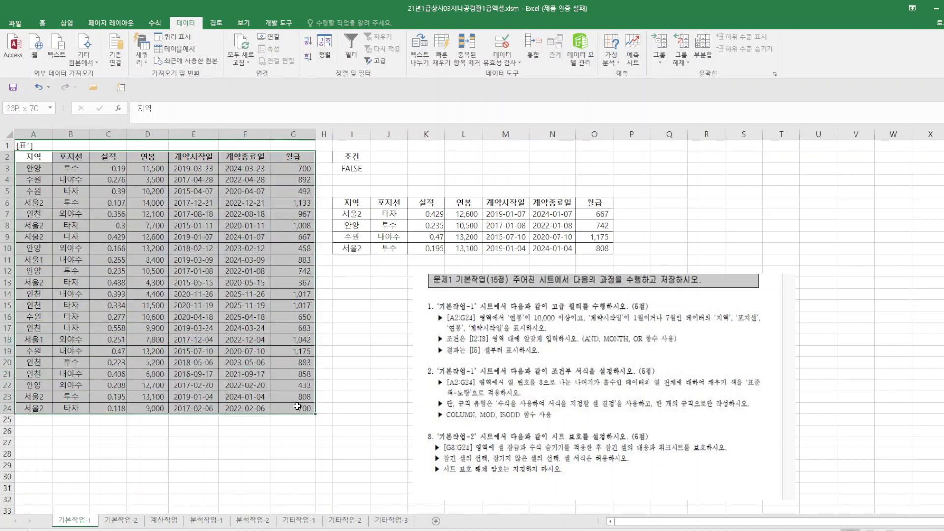
- Try a new formula-based conditional formatting rule for A2:G24 with the formula =isodd(mod(column()3))
{"action": "left_click", "coordinate": [43, 23]}
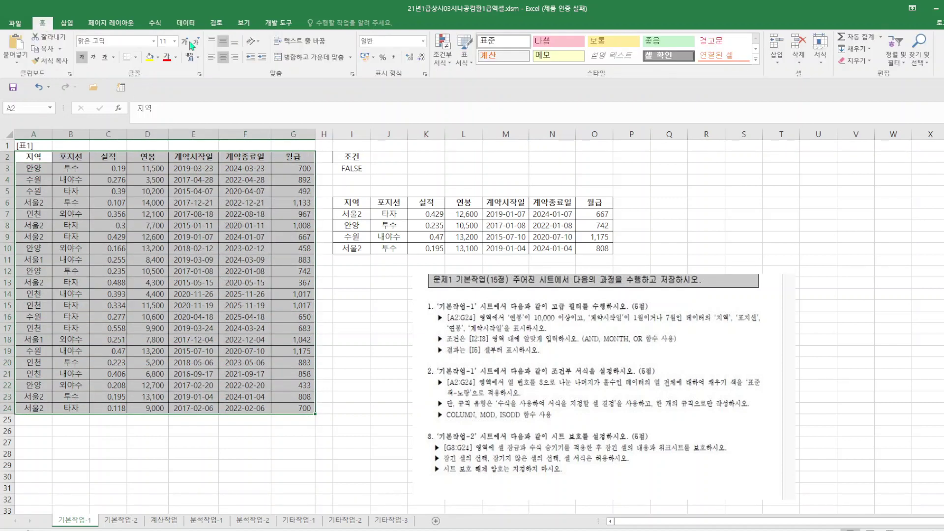
{"action": "left_click", "coordinate": [442, 47]}
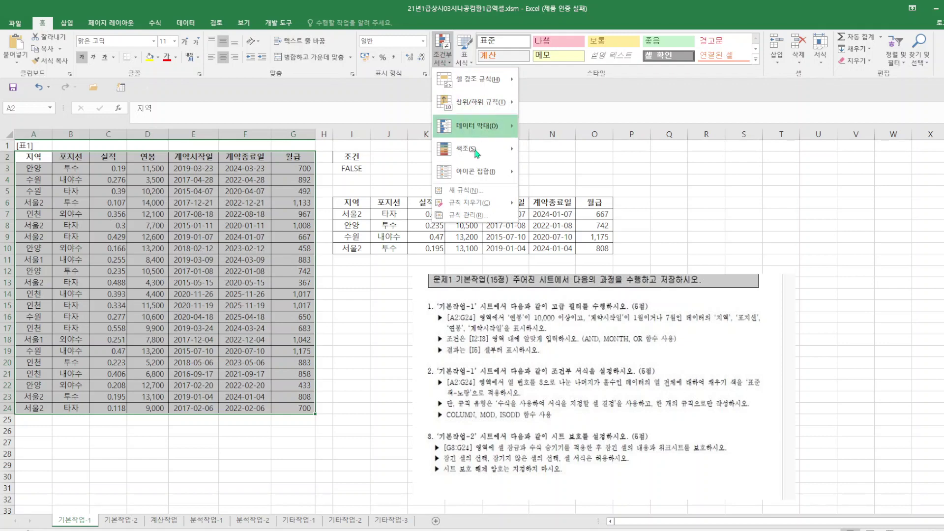
{"action": "left_click", "coordinate": [466, 191]}
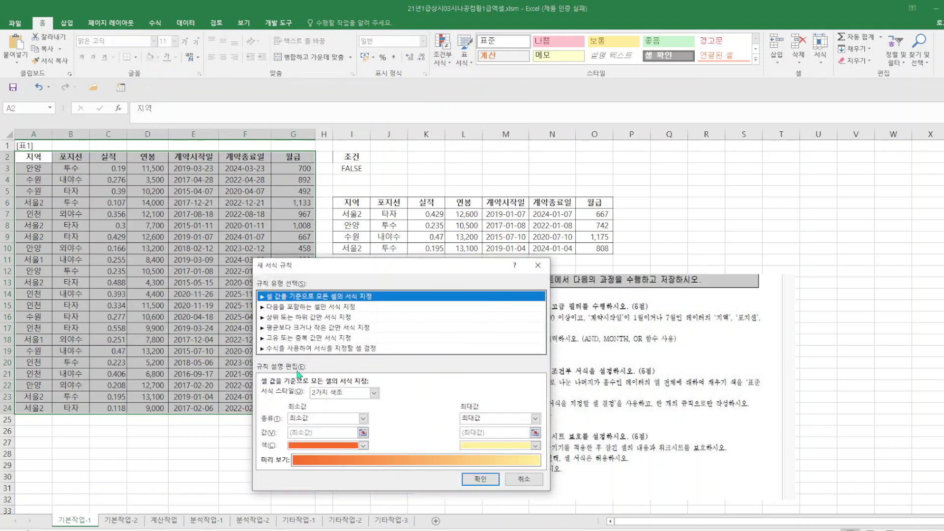
{"action": "left_click", "coordinate": [298, 348]}
{"action": "left_click_drag", "start_coordinate": [435, 264], "coordinate": [271, 207]}
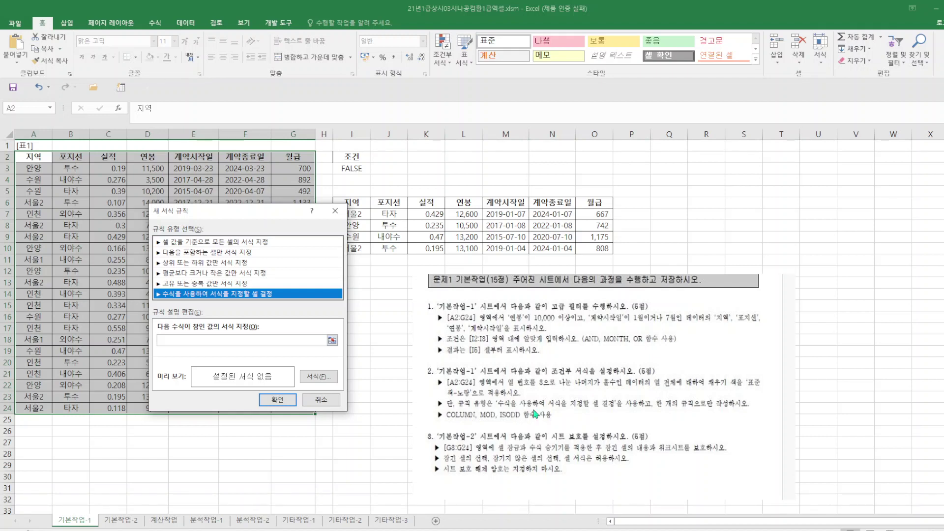
{"action": "left_click", "coordinate": [211, 340]}
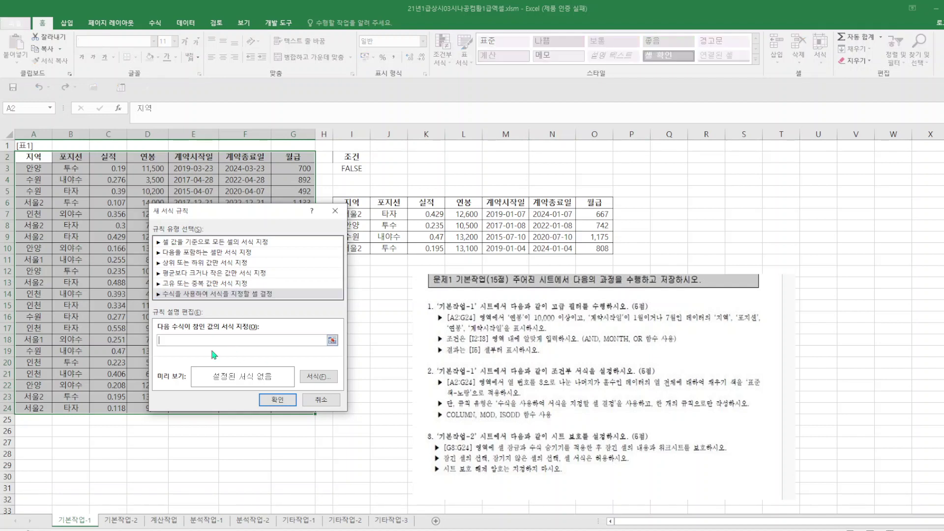
{"action": "type", "text": "=isodd(mod(column()3"}
- Set the rule's fill to standard yellow and try to apply the rule
{"action": "left_click", "coordinate": [322, 379]}
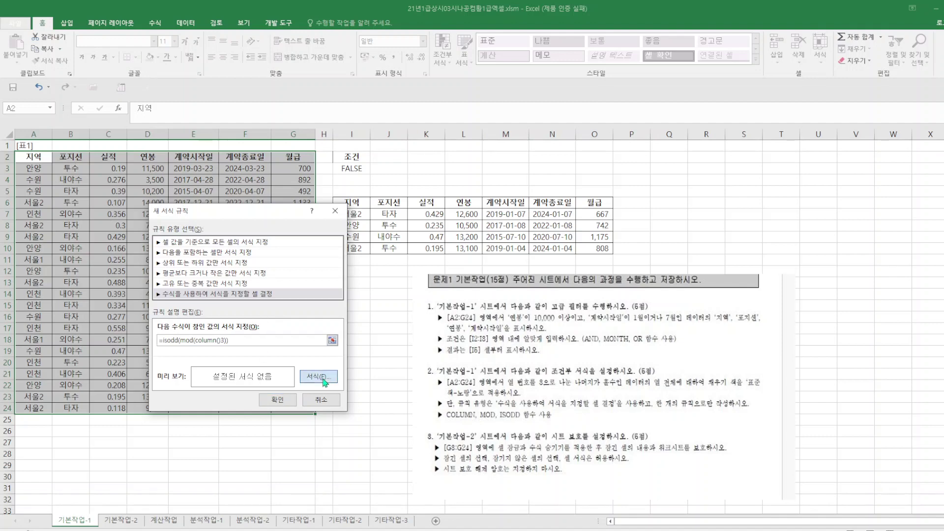
{"action": "left_click_drag", "start_coordinate": [444, 208], "coordinate": [314, 173]}
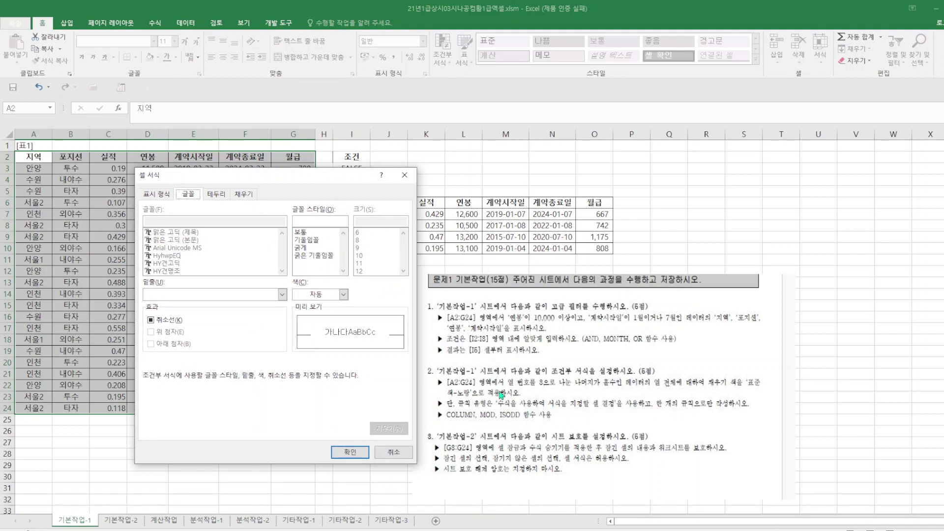
{"action": "left_click", "coordinate": [245, 195]}
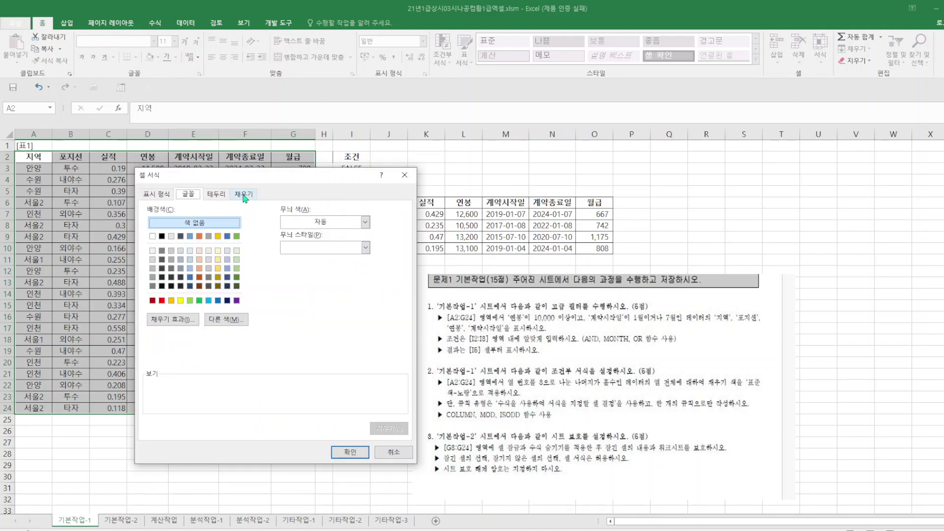
{"action": "left_click", "coordinate": [180, 300]}
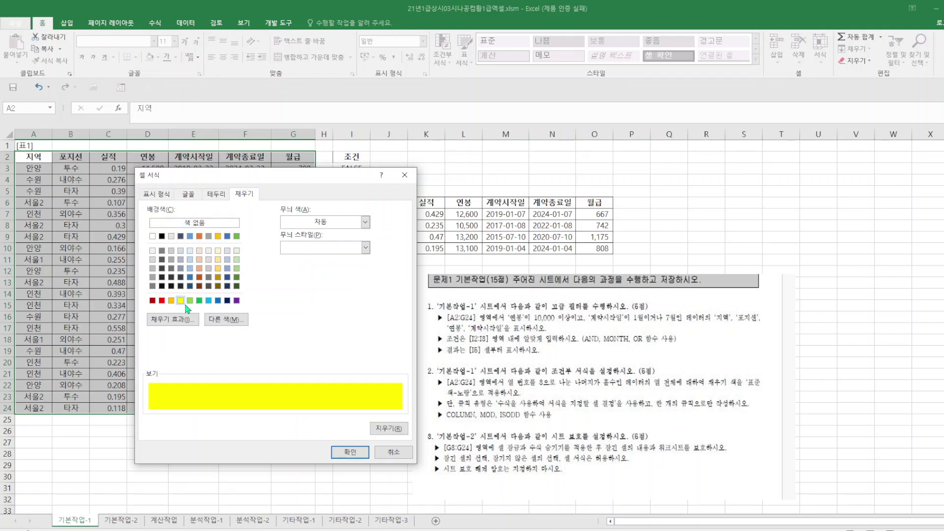
{"action": "left_click", "coordinate": [350, 452]}
{"action": "left_click", "coordinate": [278, 399]}
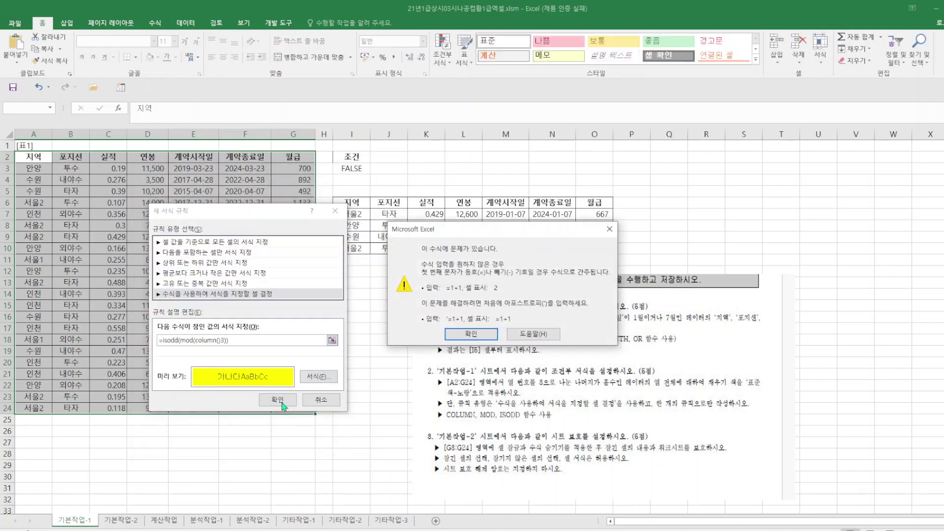
- Try once more to apply the unchanged rule, and discard it
{"action": "left_click", "coordinate": [609, 229]}
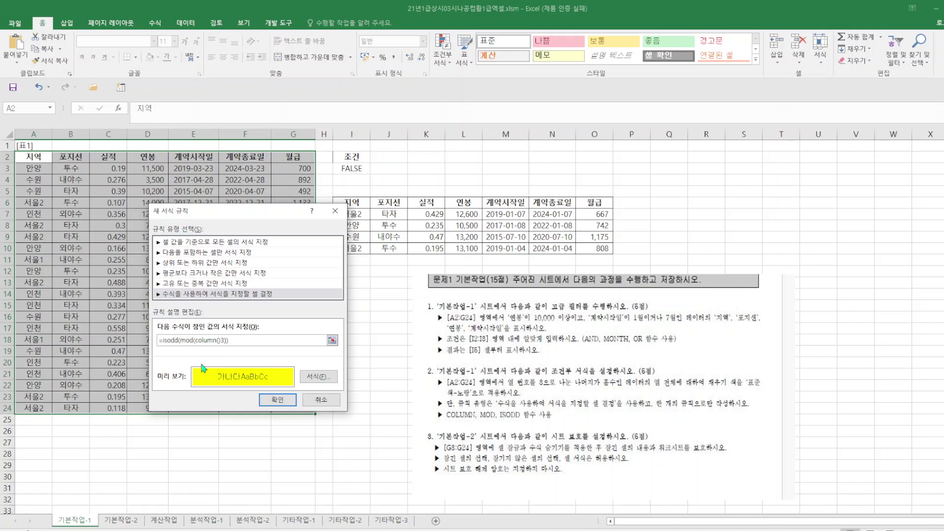
{"action": "left_click", "coordinate": [287, 405]}
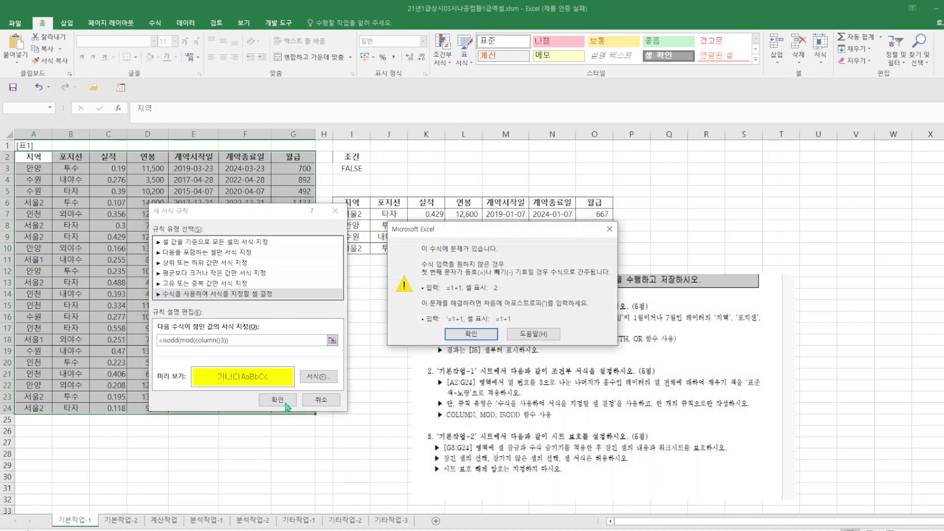
{"action": "left_click", "coordinate": [609, 229]}
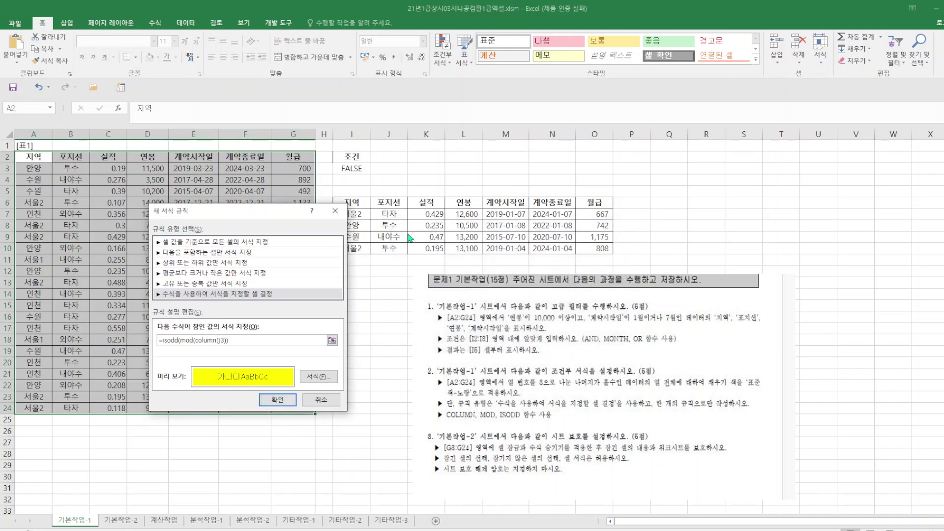
{"action": "left_click", "coordinate": [336, 211]}
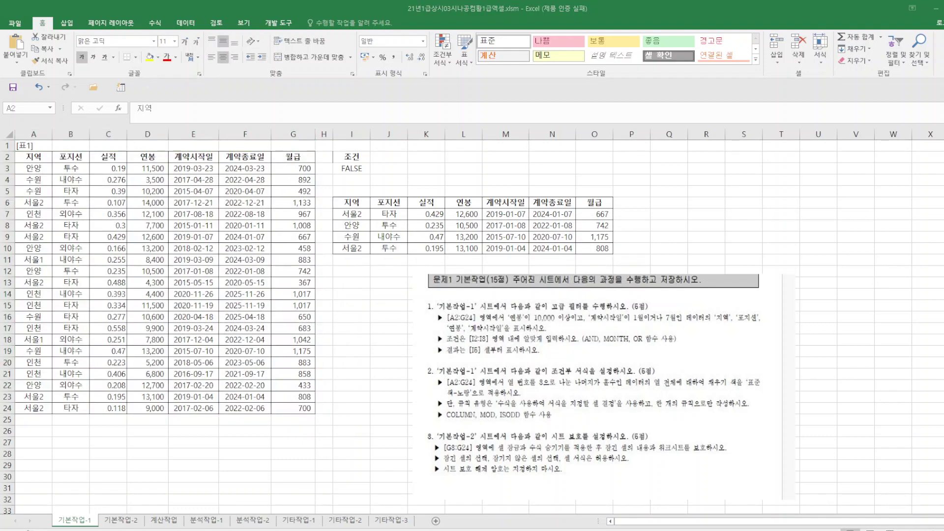
- Switch to the answer workbook 1급상시03 정답.xlsm, enable its content and select its table A2:G24
{"action": "mouse_move", "coordinate": [682, 522]}
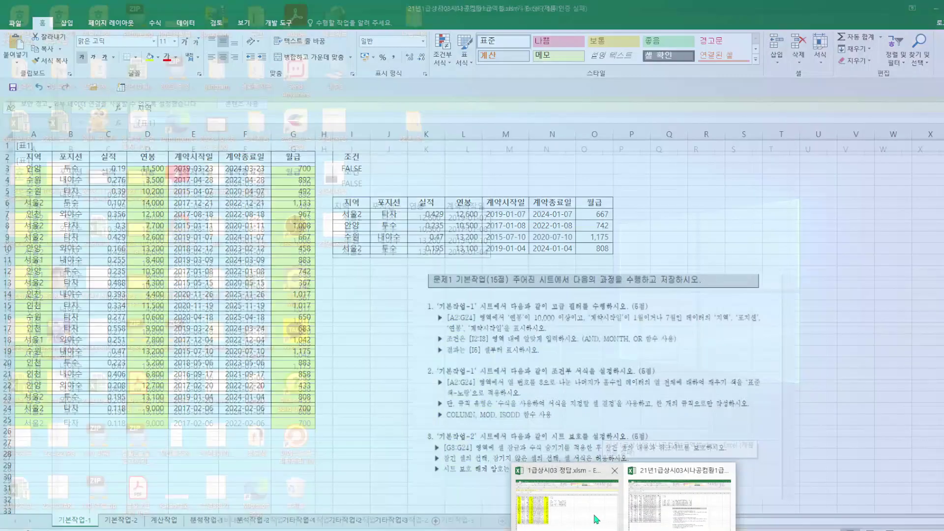
{"action": "left_click", "coordinate": [565, 497]}
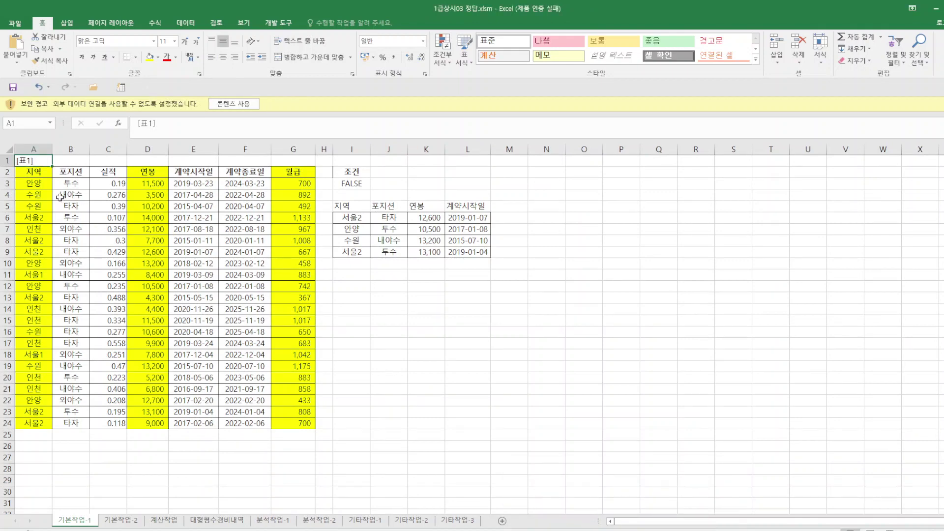
{"action": "left_click", "coordinate": [39, 171]}
{"action": "left_click_drag", "start_coordinate": [39, 171], "coordinate": [148, 183]}
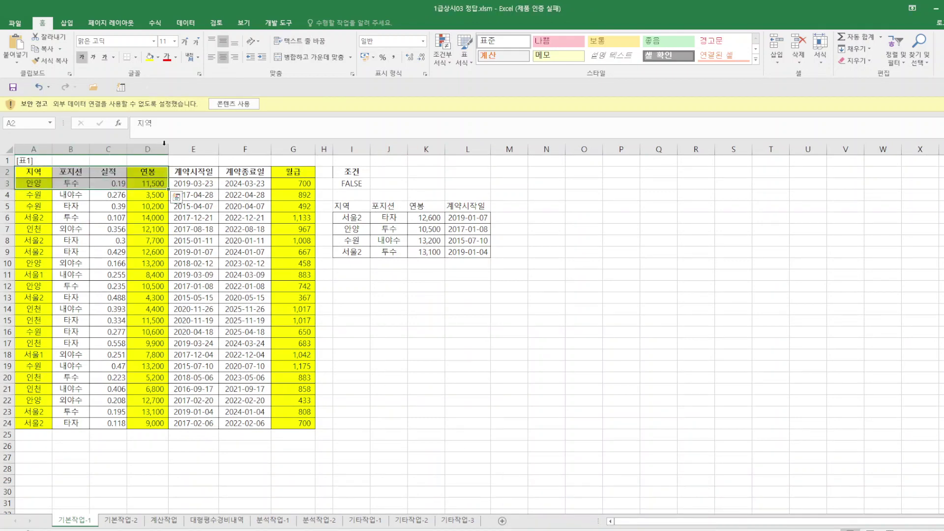
{"action": "left_click", "coordinate": [233, 103]}
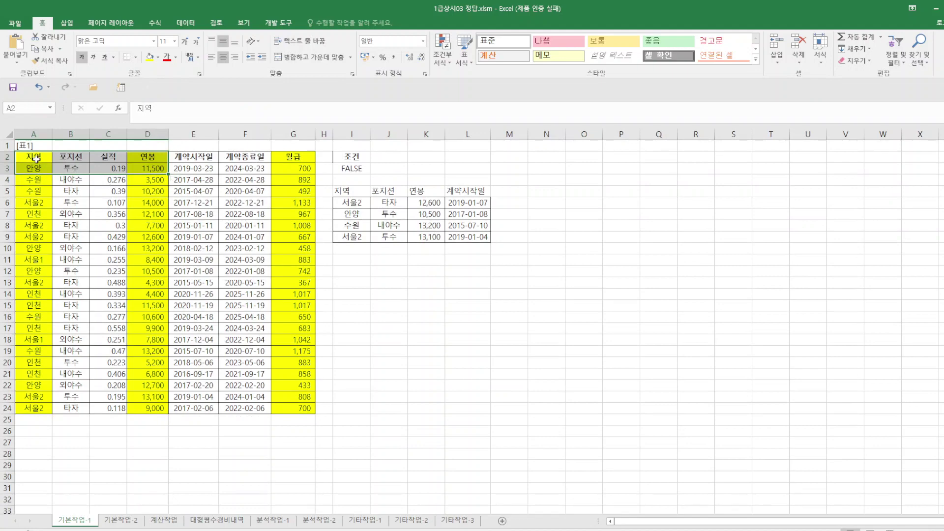
{"action": "left_click_drag", "start_coordinate": [36, 156], "coordinate": [288, 408]}
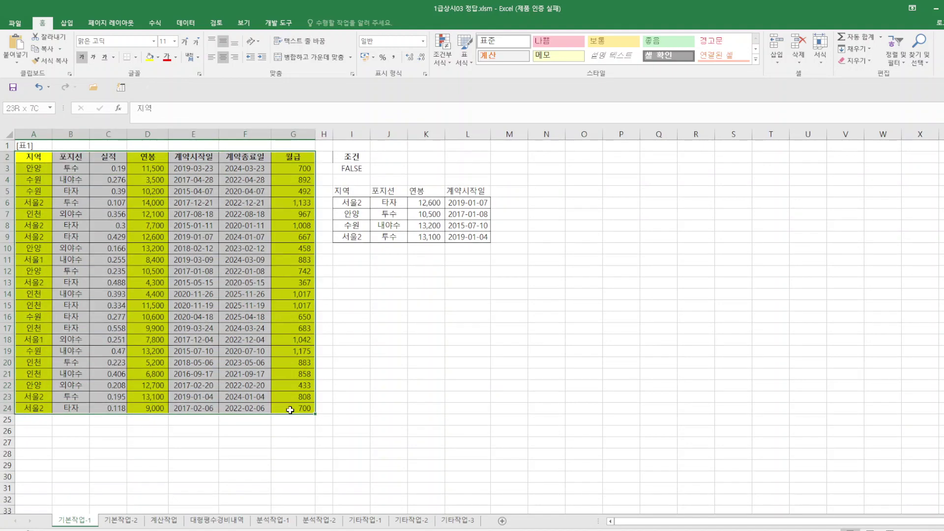
- Inspect the formula of the answer table's conditional formatting rule, and return to the exam workbook without changing it
{"action": "left_click", "coordinate": [450, 64]}
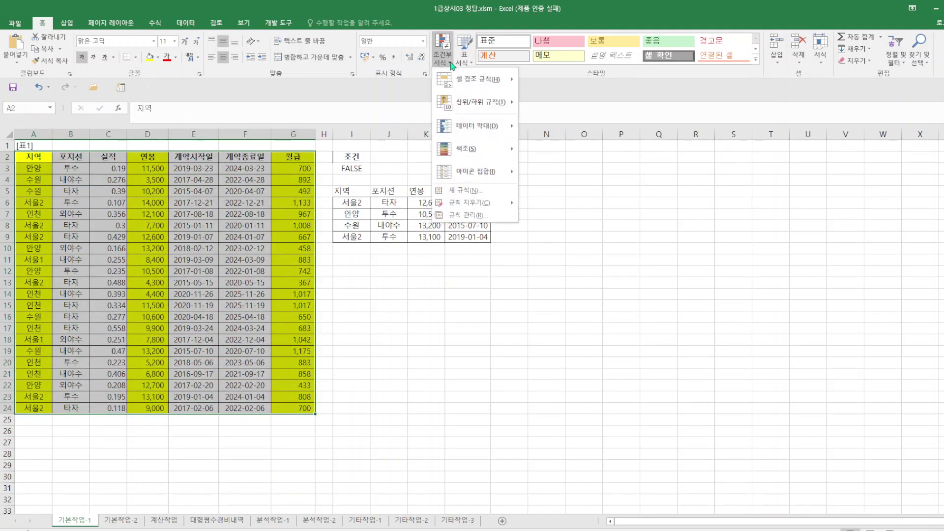
{"action": "left_click", "coordinate": [471, 215]}
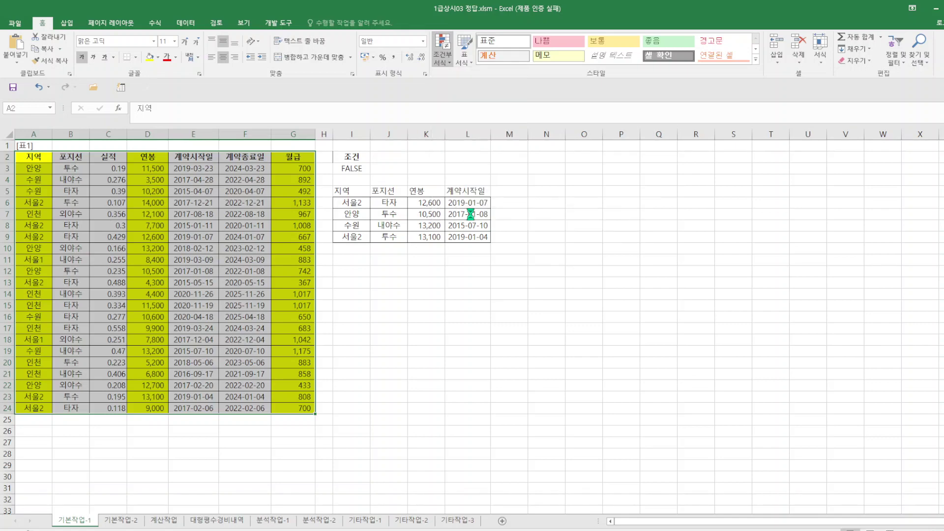
{"action": "left_click", "coordinate": [140, 298]}
{"action": "double_click", "coordinate": [140, 298]}
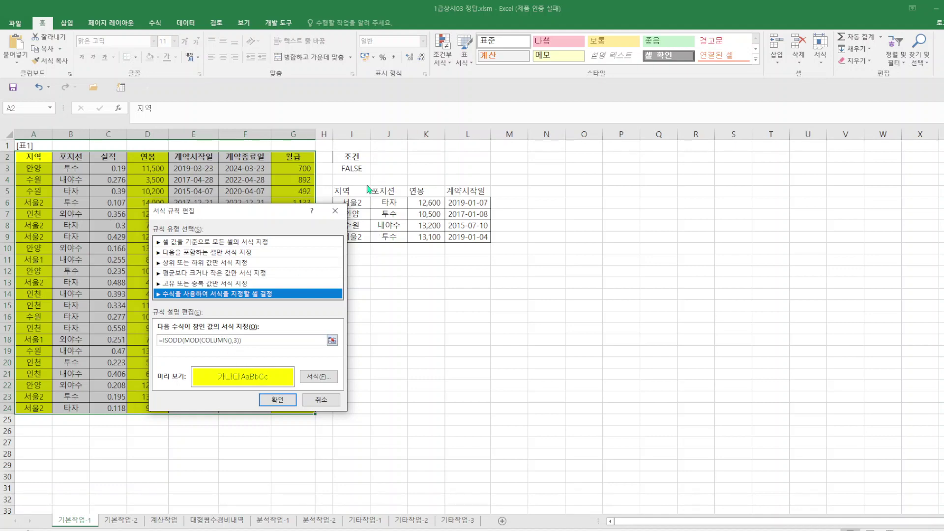
{"action": "left_click", "coordinate": [334, 211]}
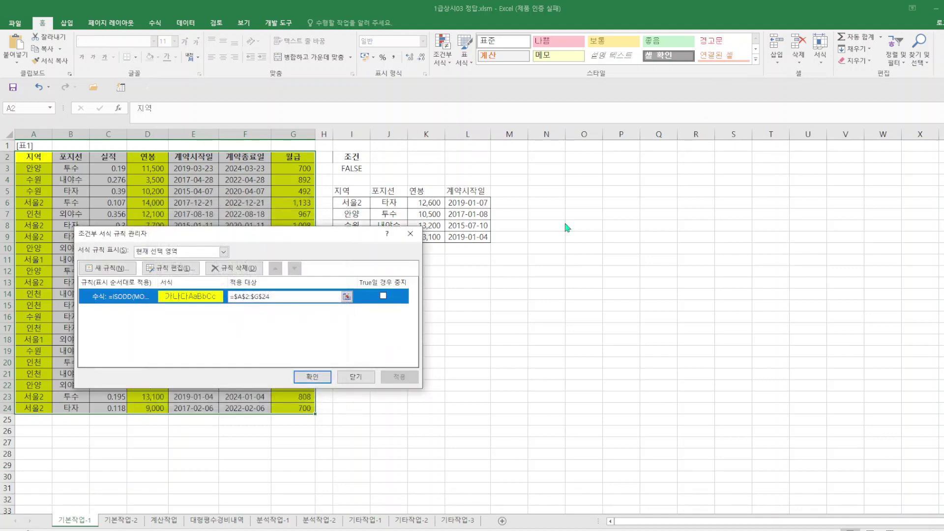
{"action": "left_click", "coordinate": [410, 234]}
{"action": "left_click", "coordinate": [936, 10]}
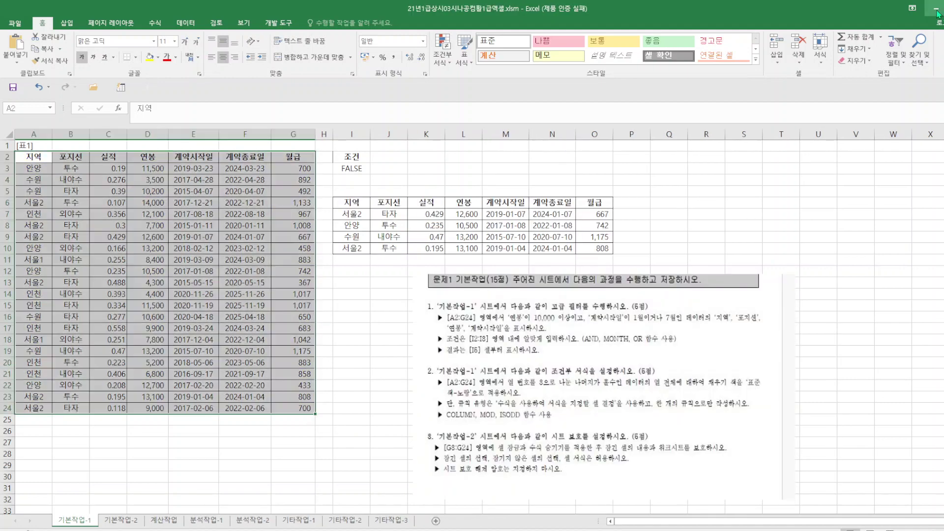
- Check which conditional formatting rules exist for A2:G24 in the exam workbook
{"action": "left_click", "coordinate": [447, 60]}
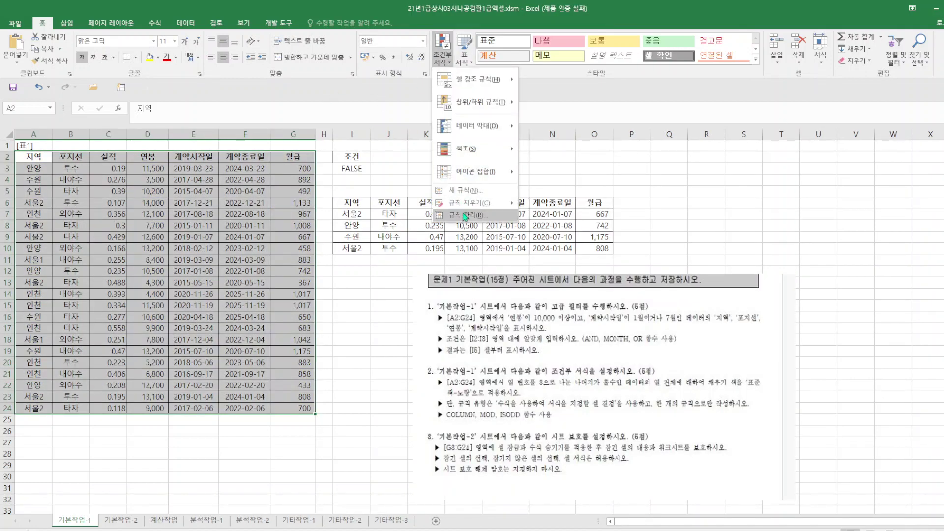
{"action": "left_click", "coordinate": [464, 215]}
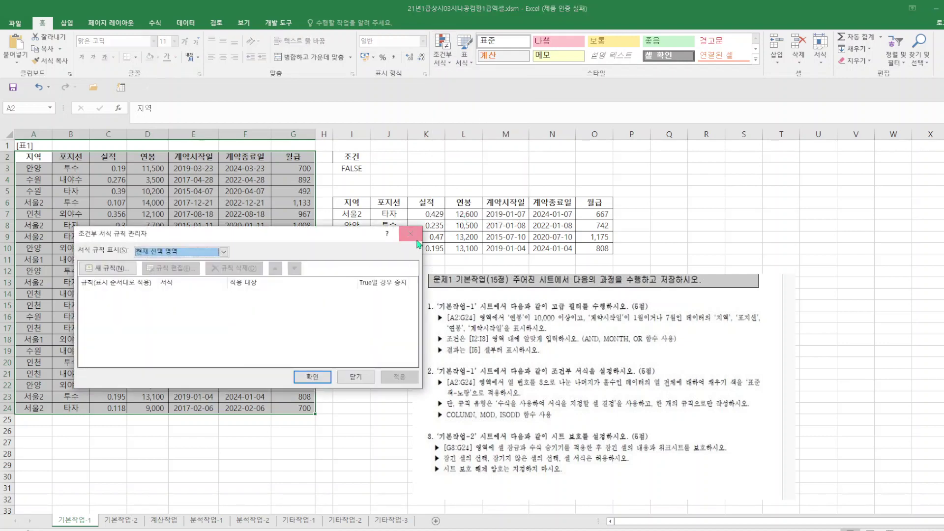
{"action": "left_click", "coordinate": [410, 233]}
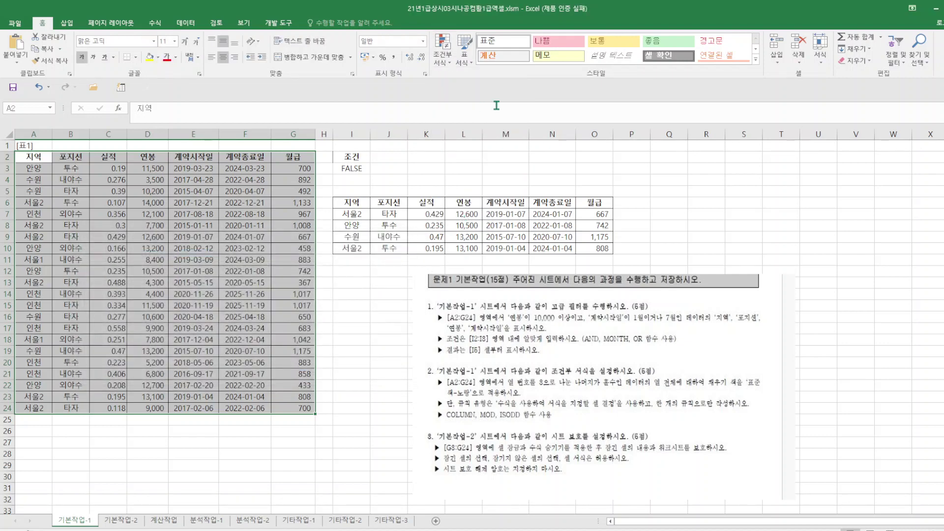
- Create a formula-based conditional formatting rule for A2:G24 with the formula =isodd(mod(column(),3))
{"action": "left_click", "coordinate": [442, 52]}
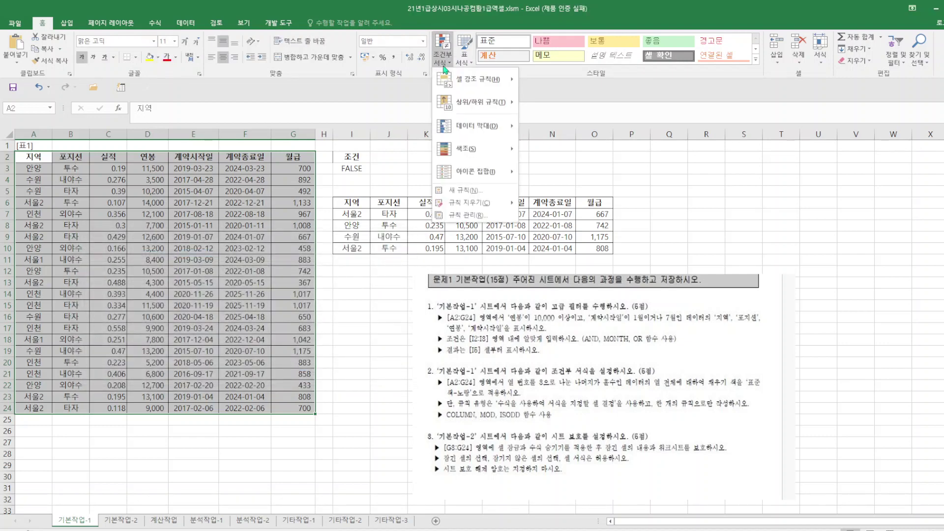
{"action": "left_click", "coordinate": [465, 191]}
{"action": "left_click", "coordinate": [176, 282]}
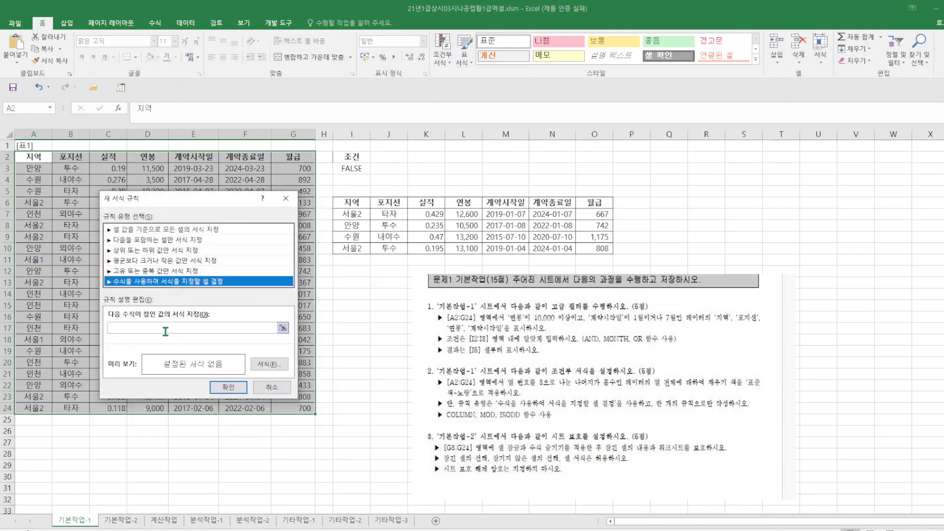
{"action": "left_click", "coordinate": [150, 328]}
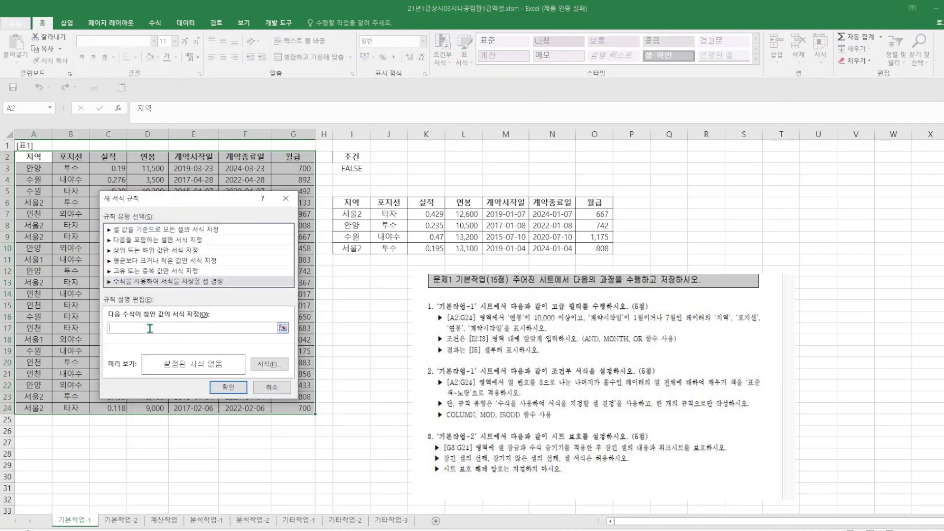
{"action": "type", "text": "=isodd(mod(column(),3"}
- Set the new rule's fill colour to standard yellow
{"action": "left_click", "coordinate": [270, 364]}
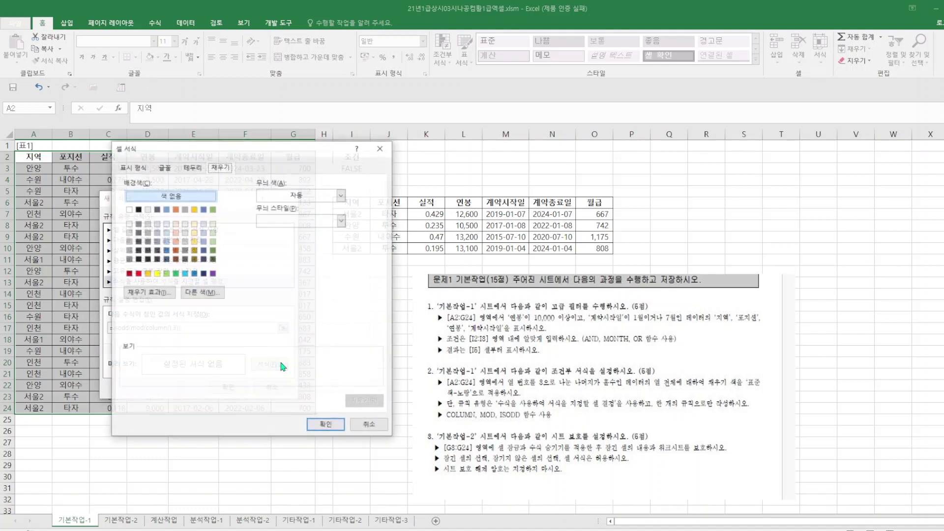
{"action": "left_click", "coordinate": [157, 274]}
{"action": "left_click", "coordinate": [326, 425]}
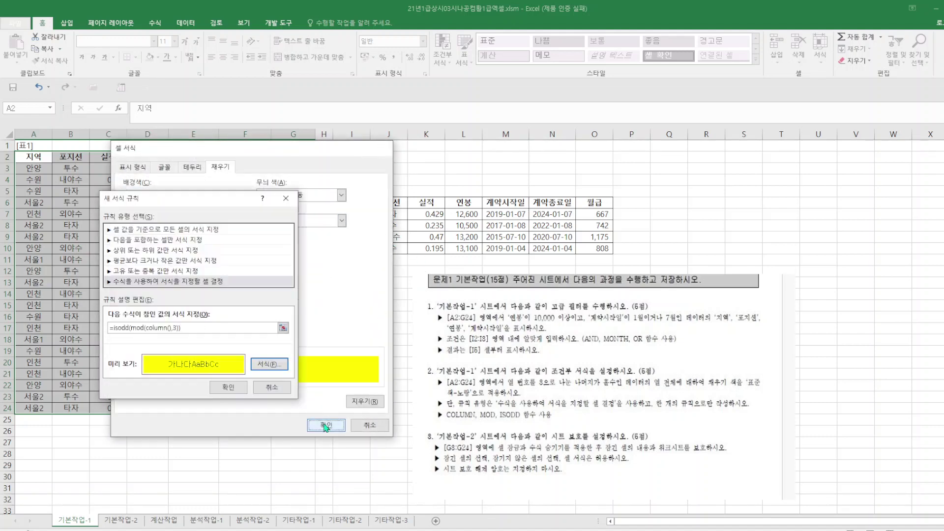
- Apply the yellow conditional formatting rule to A2:G24 and save the workbook
{"action": "left_click", "coordinate": [227, 388]}
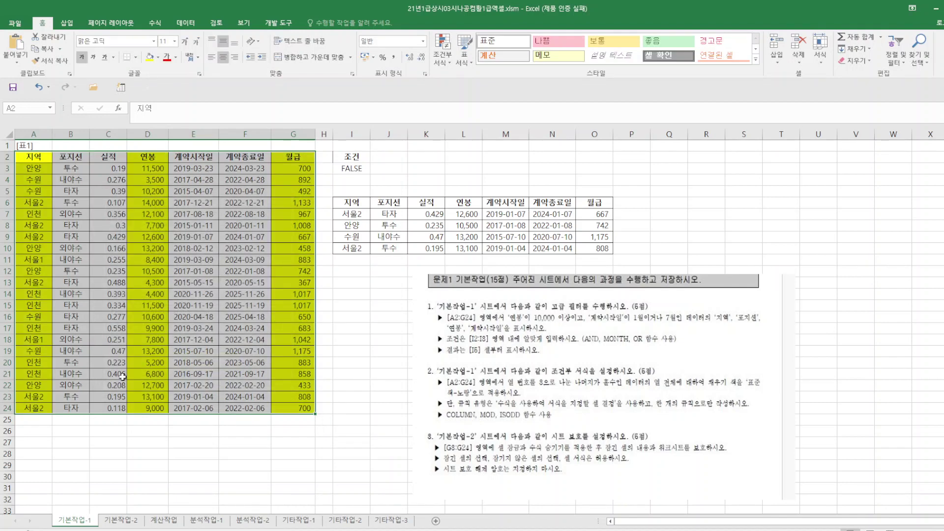
{"action": "left_click", "coordinate": [325, 466]}
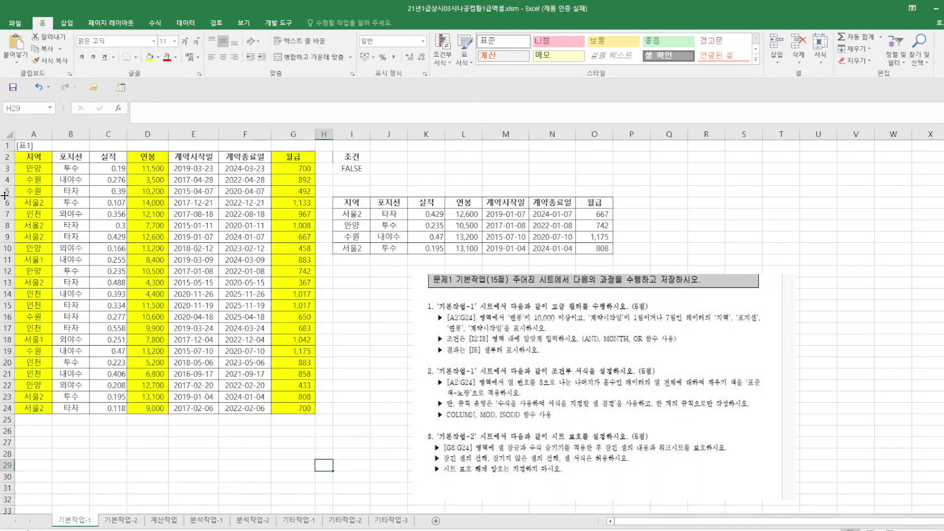
{"action": "left_click", "coordinate": [13, 88]}
- Copy the task instructions picture from sheet 기본작업-1 onto sheet 기본작업-2 and place it beside the table
{"action": "left_click_drag", "start_coordinate": [595, 413], "coordinate": [582, 308]}
{"action": "left_click", "coordinate": [138, 524]}
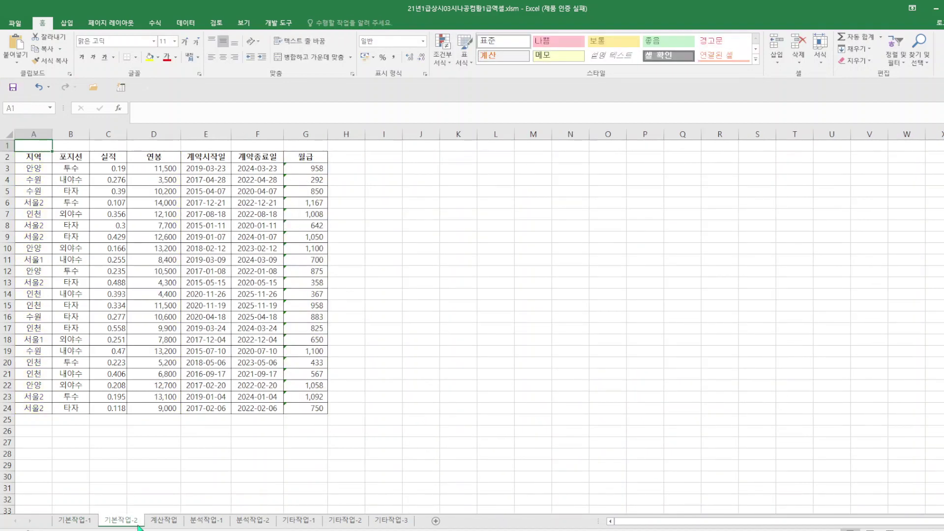
{"action": "left_click", "coordinate": [81, 522]}
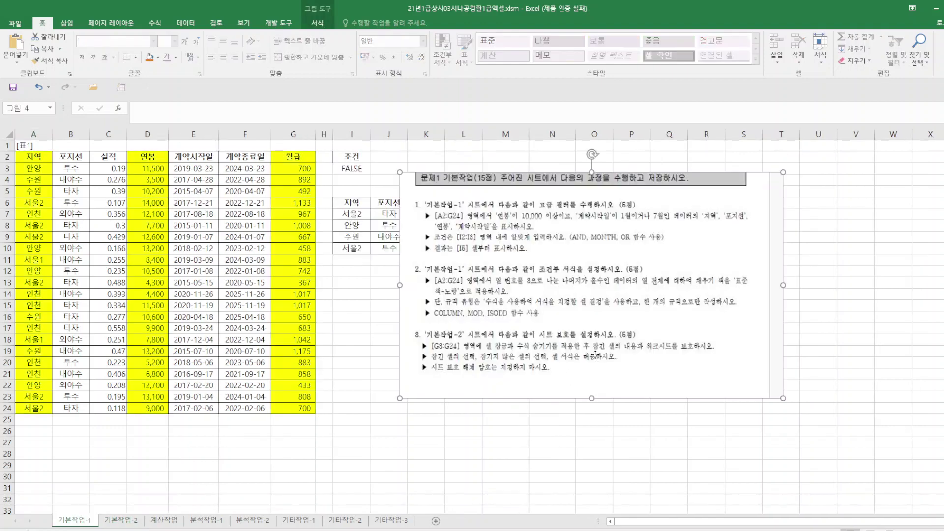
{"action": "right_click", "coordinate": [597, 358]}
{"action": "key", "text": "Escape"}
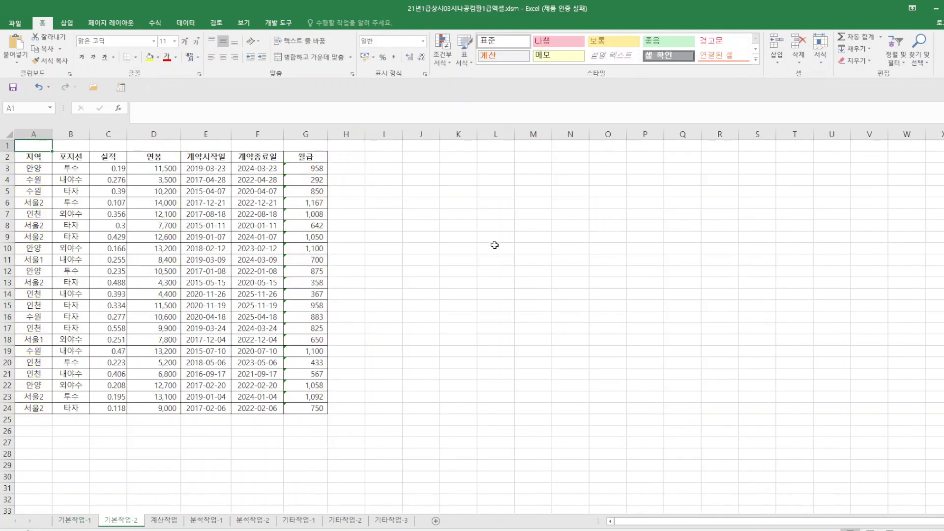
{"action": "right_click", "coordinate": [492, 242]}
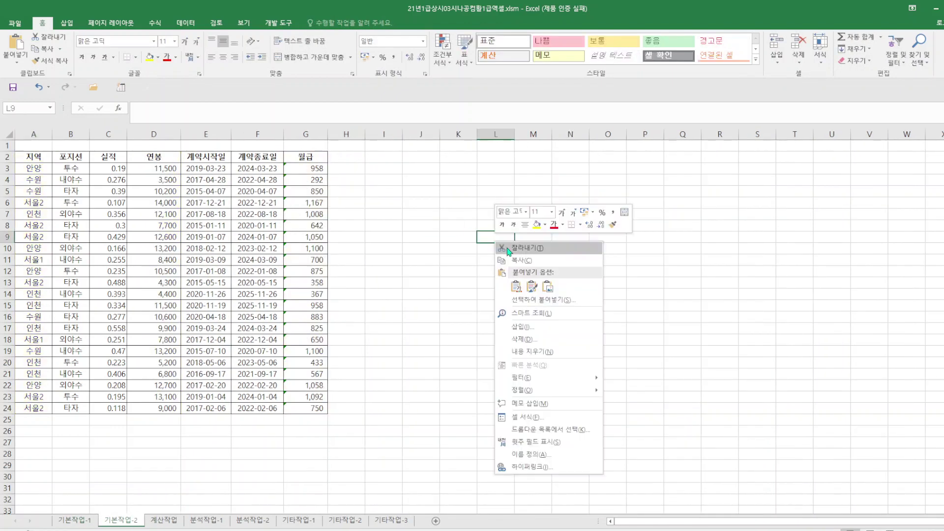
{"action": "left_click", "coordinate": [520, 290]}
{"action": "left_click_drag", "start_coordinate": [514, 310], "coordinate": [460, 253]}
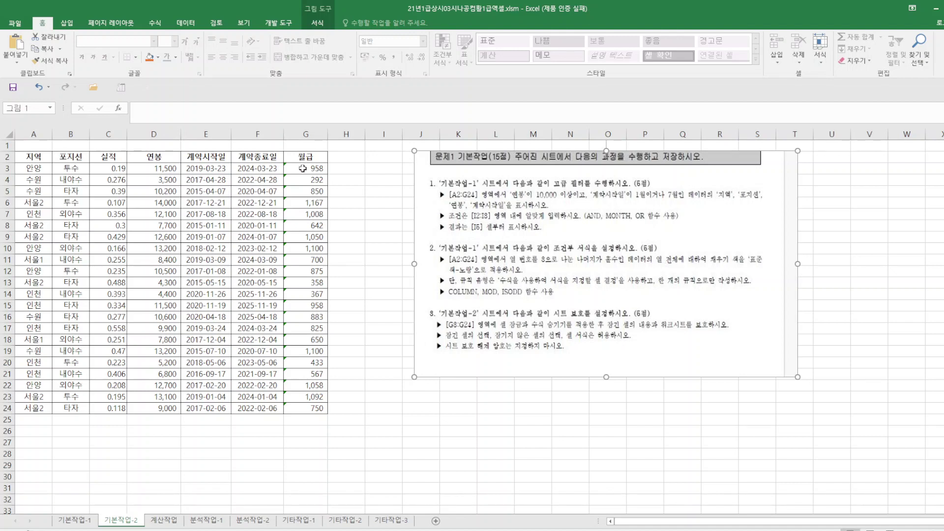
- Set the cells G3:G24 on sheet 기본작업-2 to be locked with their formulas hidden
{"action": "left_click_drag", "start_coordinate": [303, 168], "coordinate": [307, 405]}
{"action": "right_click", "coordinate": [305, 216]}
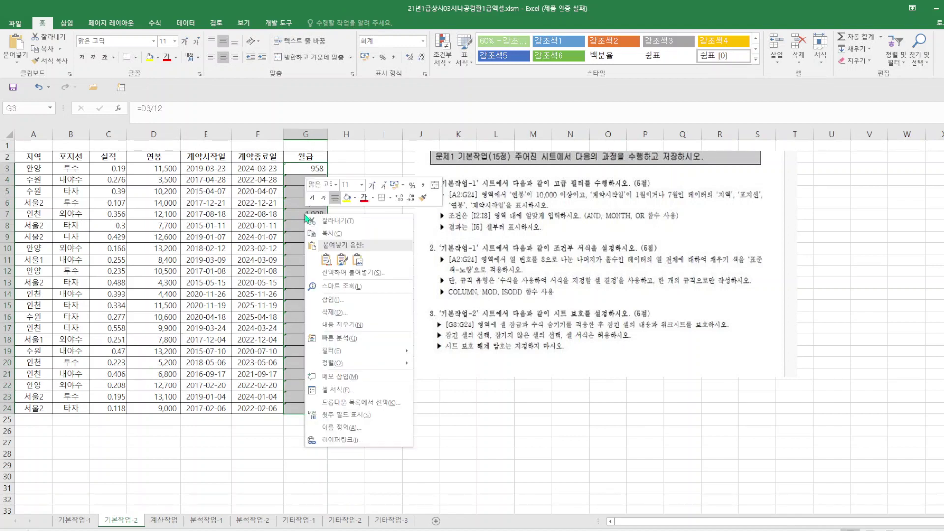
{"action": "left_click", "coordinate": [341, 389]}
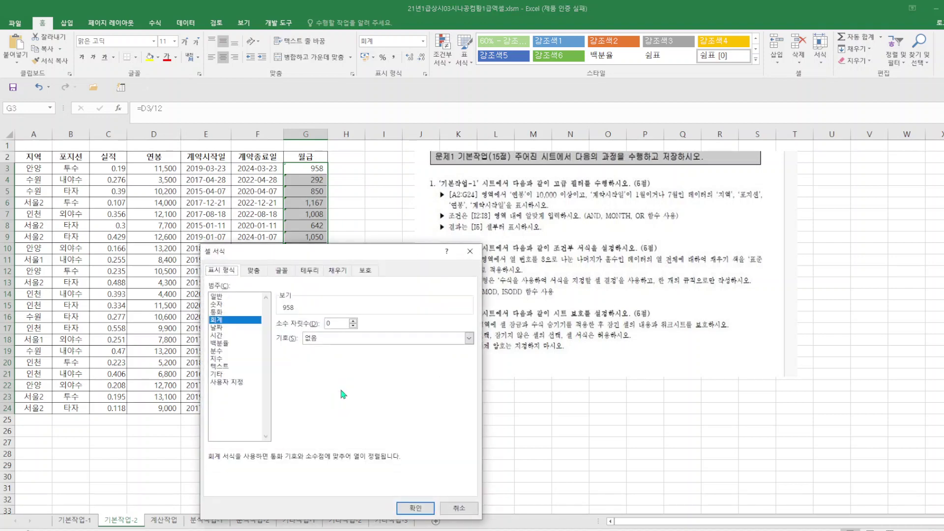
{"action": "left_click", "coordinate": [366, 272]}
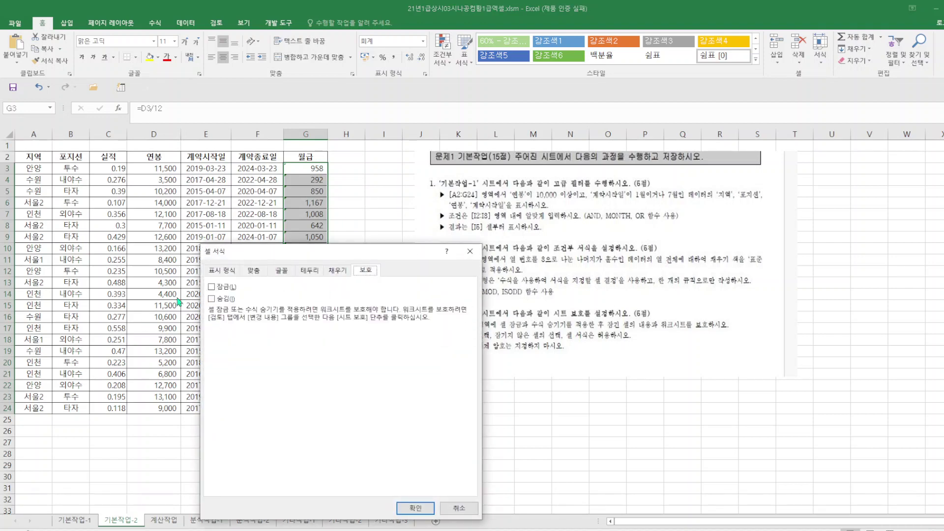
{"action": "left_click", "coordinate": [212, 287]}
{"action": "left_click", "coordinate": [212, 301]}
{"action": "left_click_drag", "start_coordinate": [401, 260], "coordinate": [290, 213]}
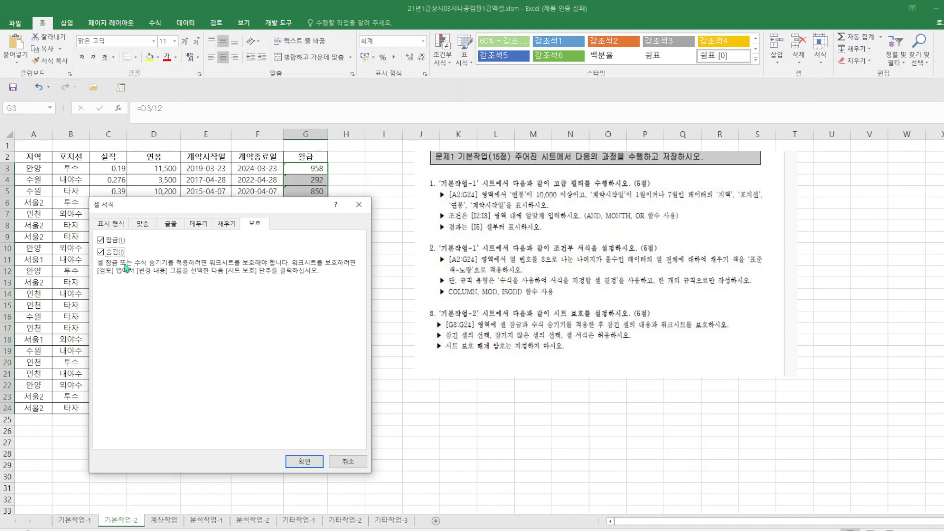
{"action": "left_click", "coordinate": [304, 462]}
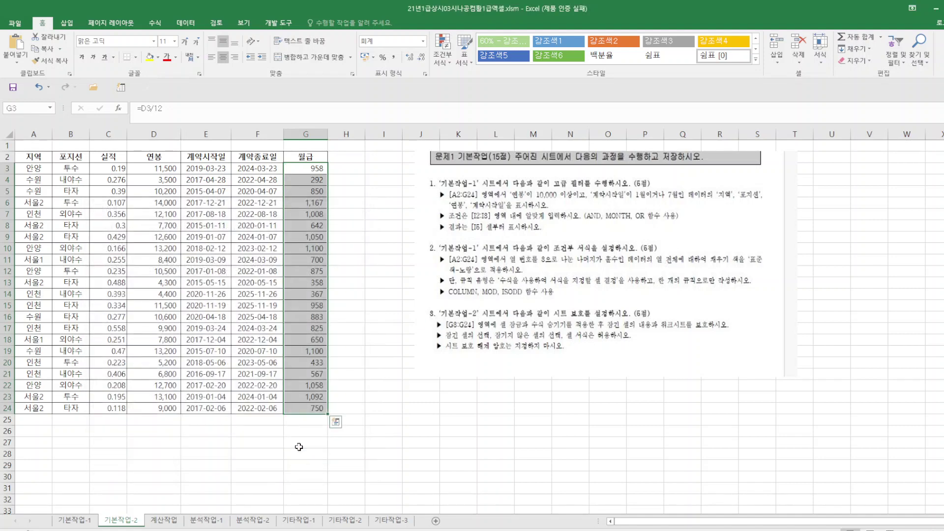
{"action": "left_click", "coordinate": [186, 25]}
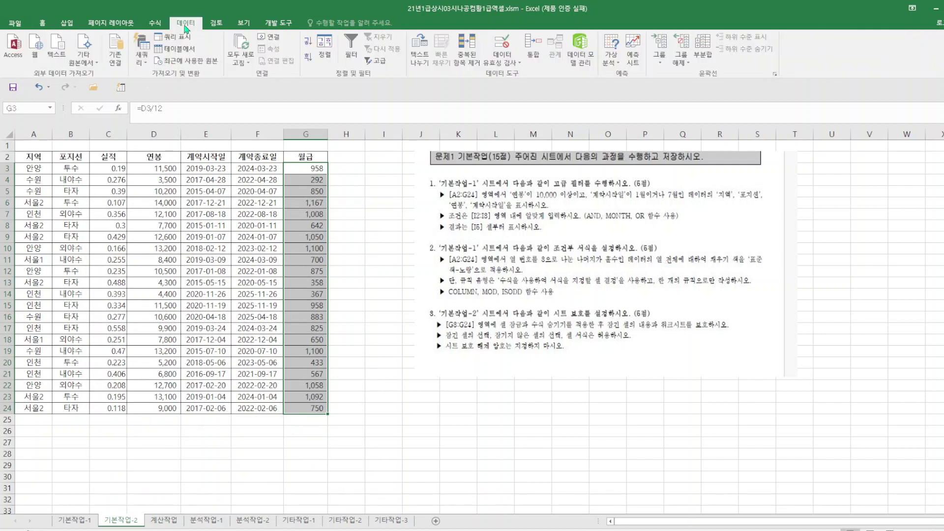
{"action": "left_click", "coordinate": [126, 28]}
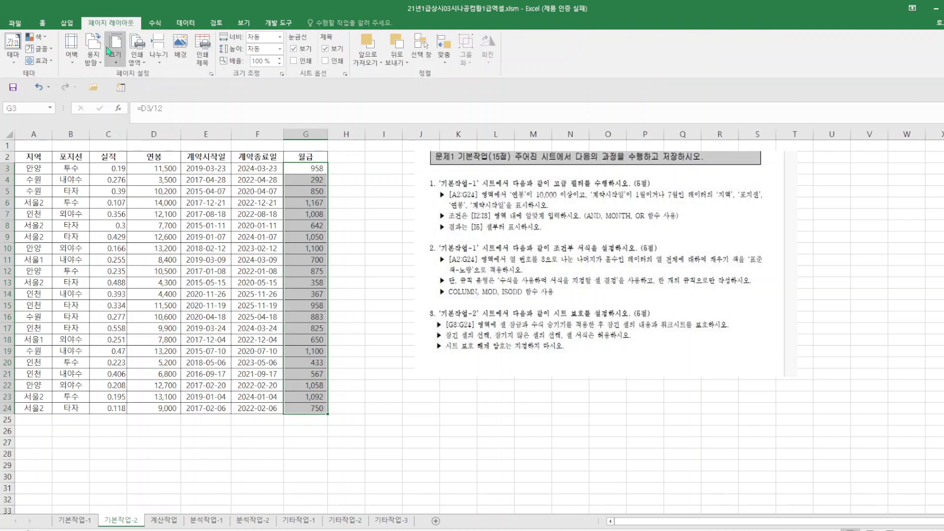
{"action": "left_click", "coordinate": [187, 24]}
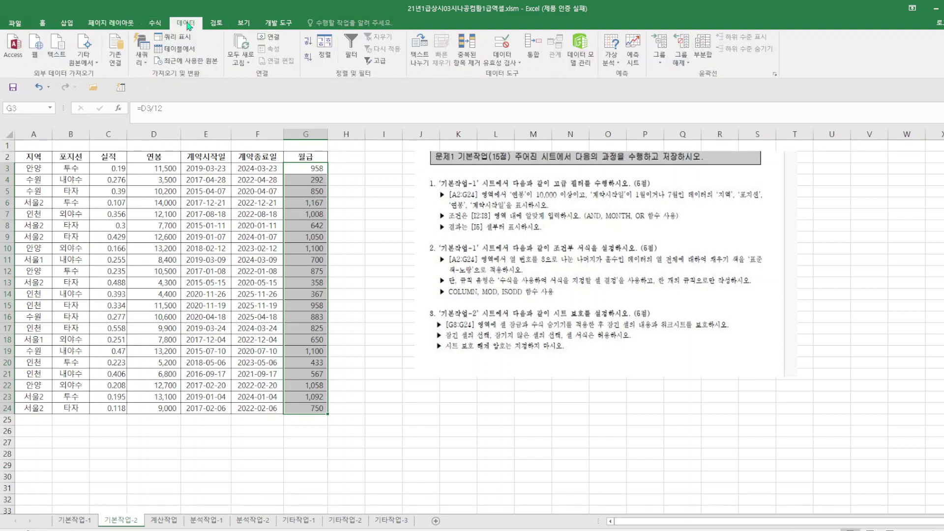
{"action": "left_click", "coordinate": [244, 24]}
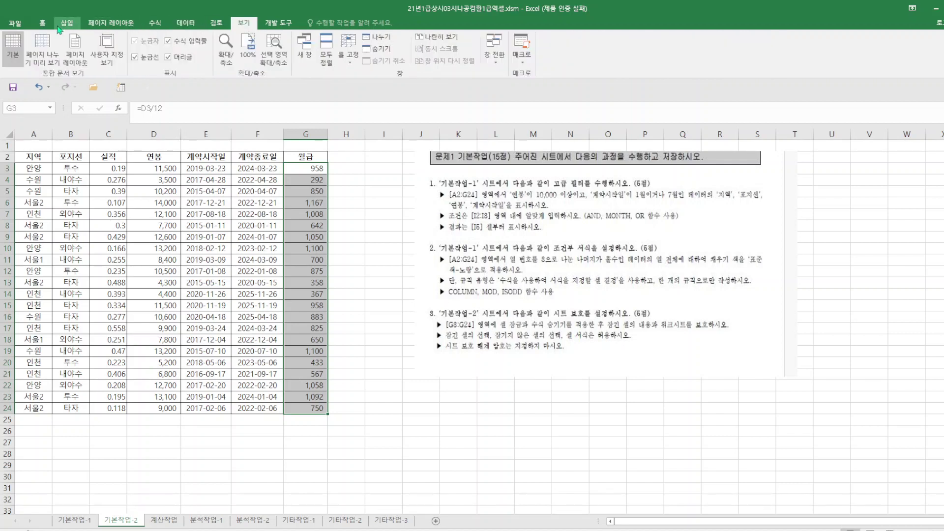
{"action": "left_click", "coordinate": [68, 24]}
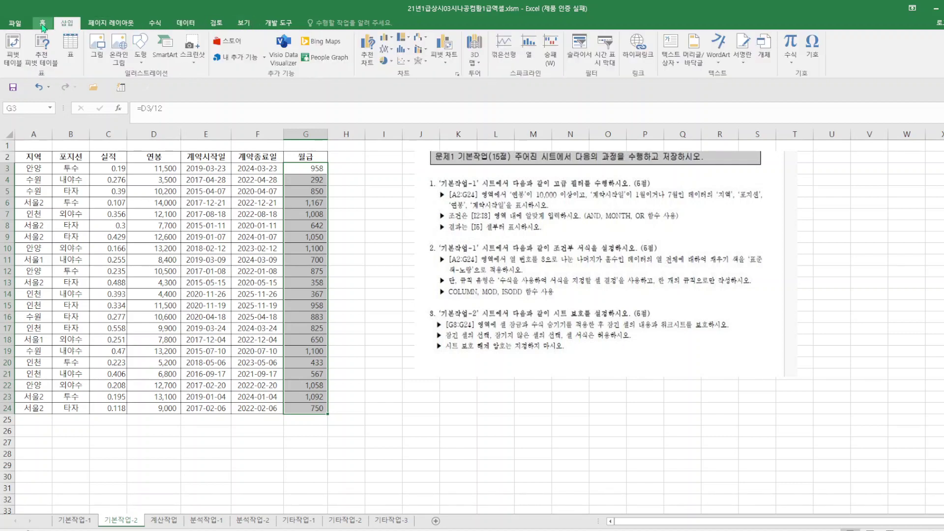
{"action": "left_click", "coordinate": [43, 23]}
{"action": "left_click", "coordinate": [279, 24]}
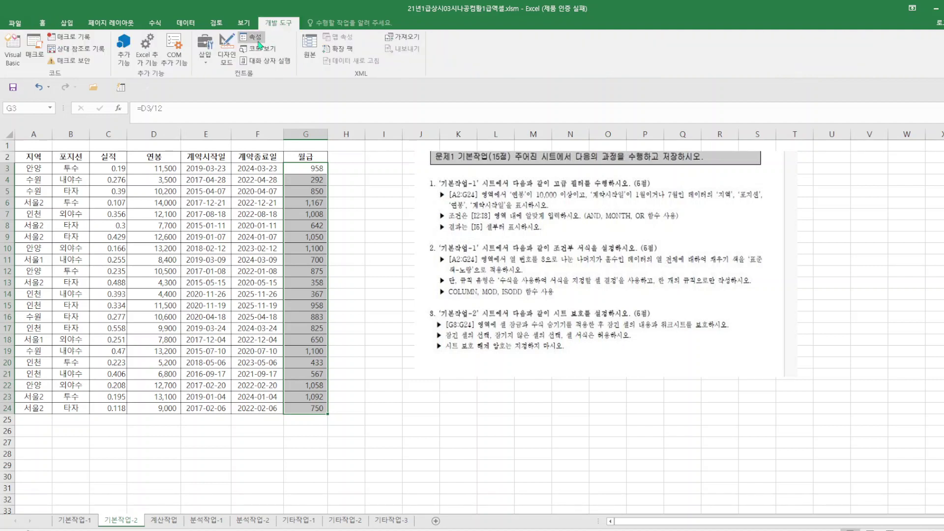
{"action": "left_click", "coordinate": [42, 23]}
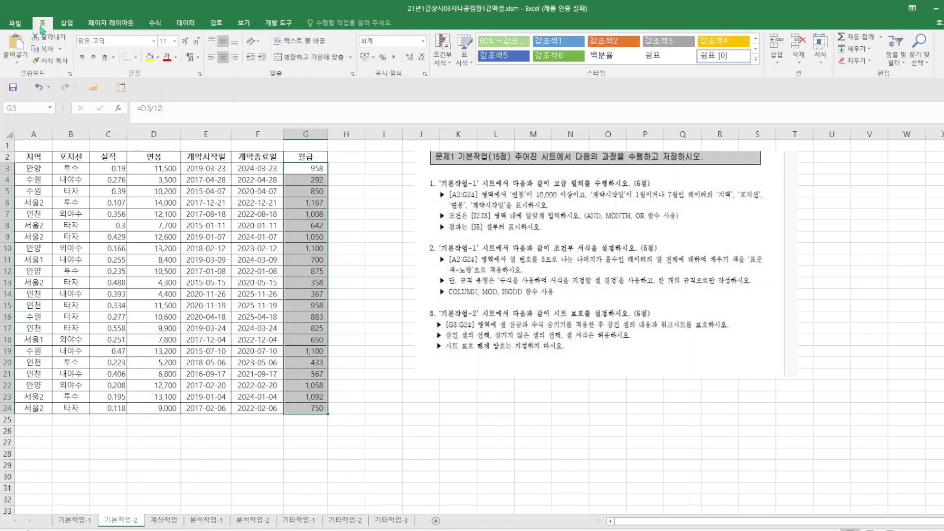
{"action": "left_click", "coordinate": [110, 23]}
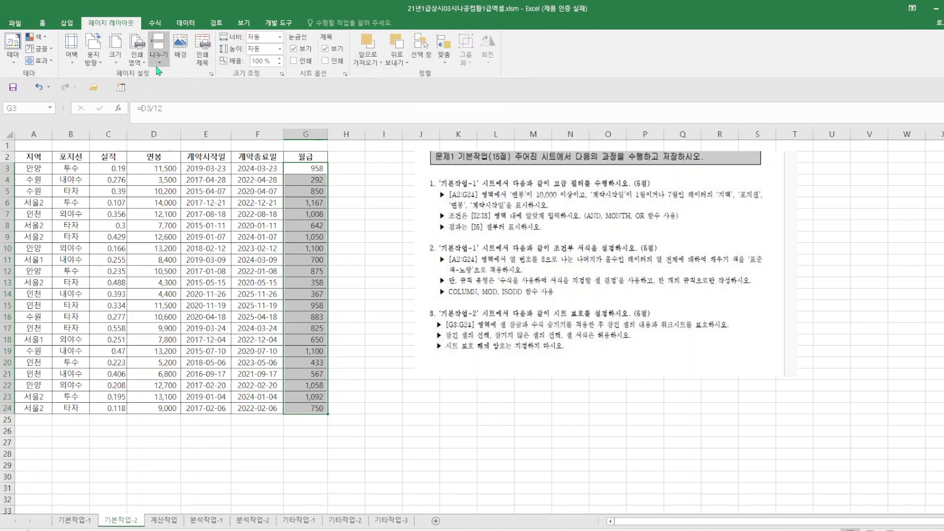
- Check the protection settings of cell G10 without changing them
{"action": "left_click", "coordinate": [381, 250]}
{"action": "right_click", "coordinate": [310, 251]}
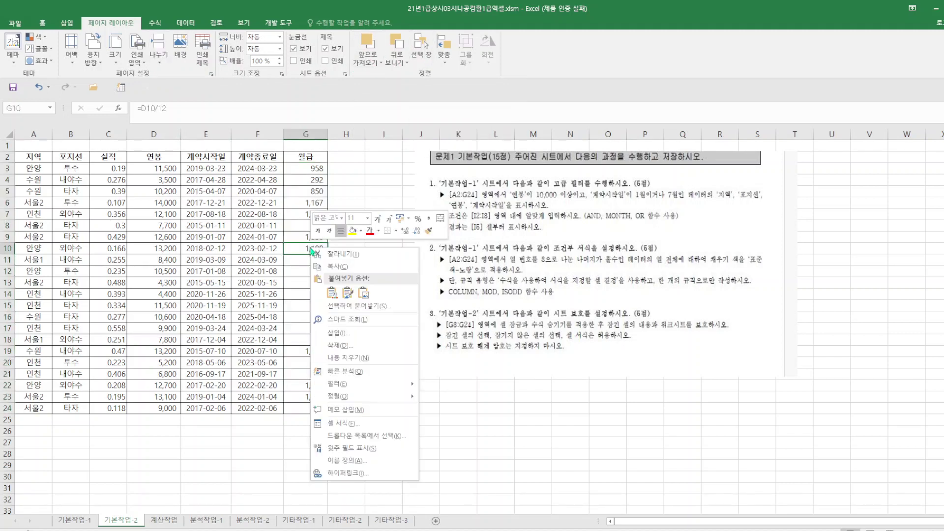
{"action": "left_click", "coordinate": [344, 424]}
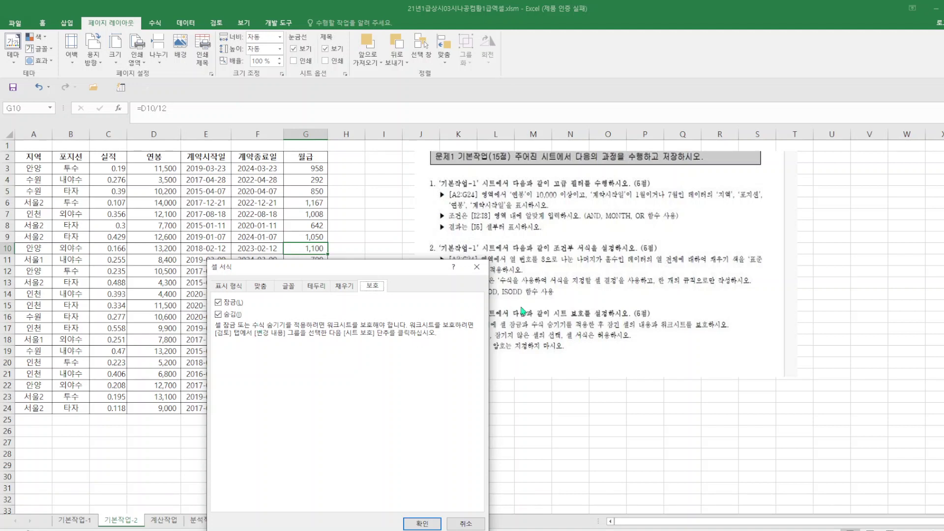
{"action": "left_click", "coordinate": [476, 266]}
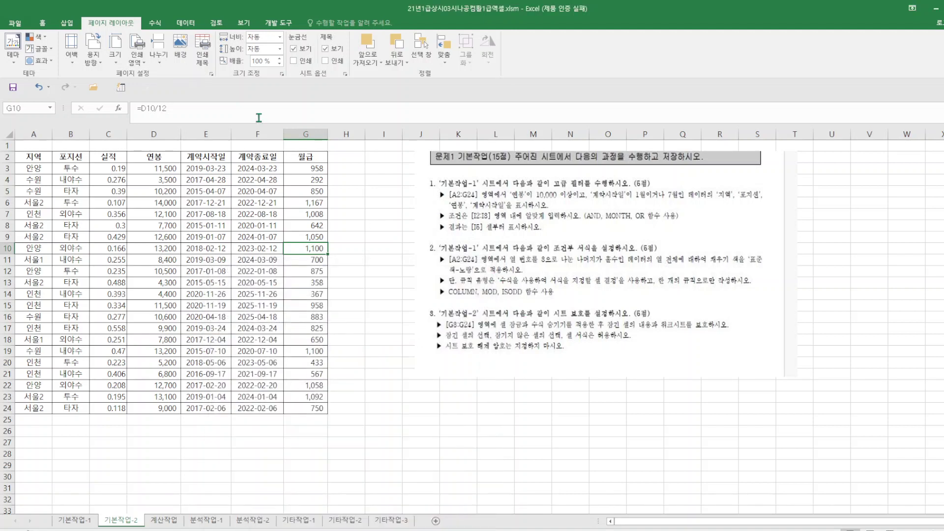
- Protect sheet 기본작업-2 without a password, allowing selection of locked cells, selection of unlocked cells and cell formatting
{"action": "left_click", "coordinate": [215, 23]}
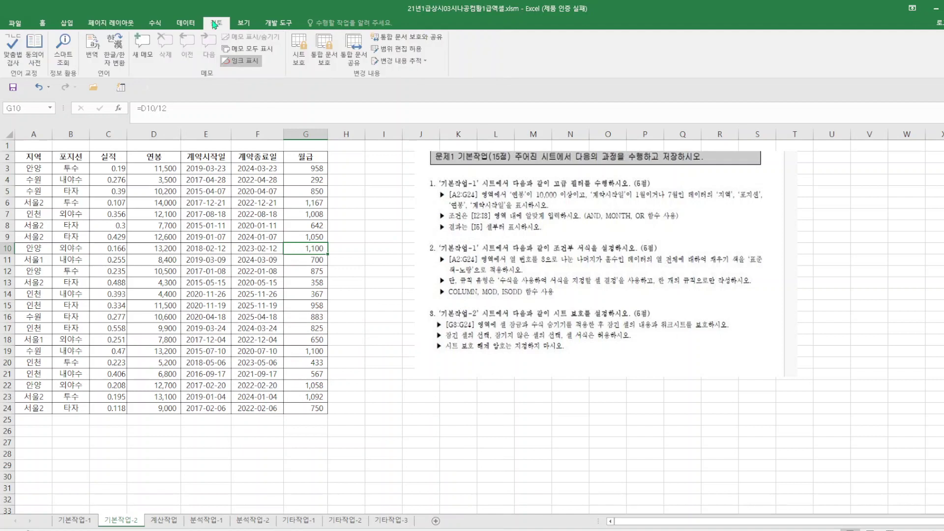
{"action": "left_click", "coordinate": [299, 50]}
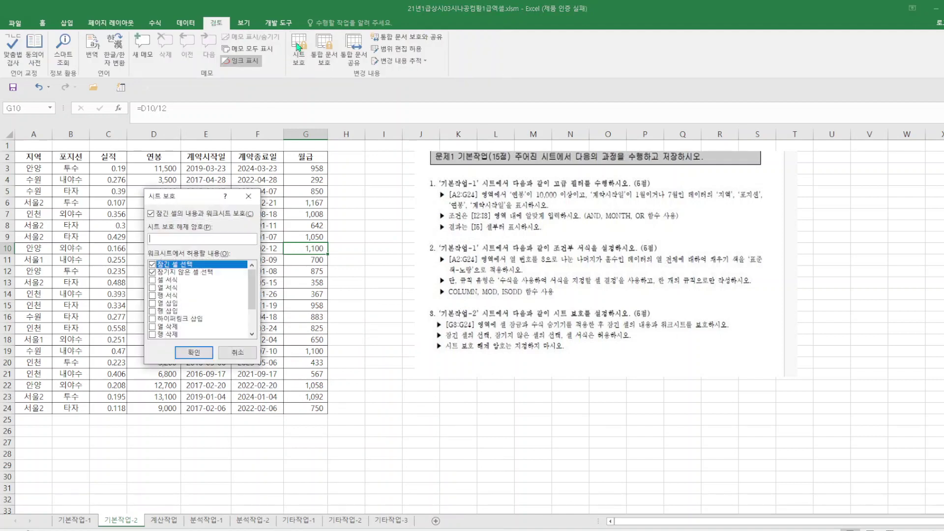
{"action": "left_click", "coordinate": [153, 281]}
{"action": "left_click", "coordinate": [194, 352]}
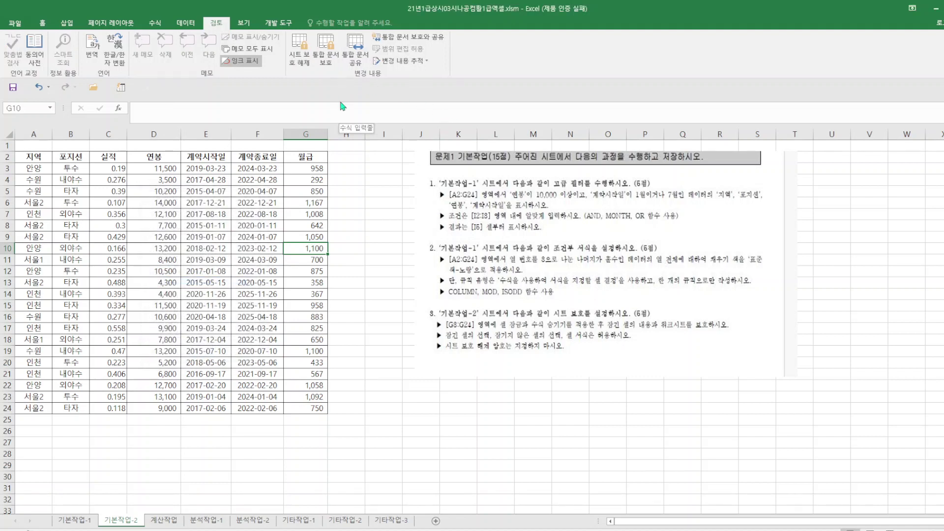
{"action": "left_click", "coordinate": [405, 236]}
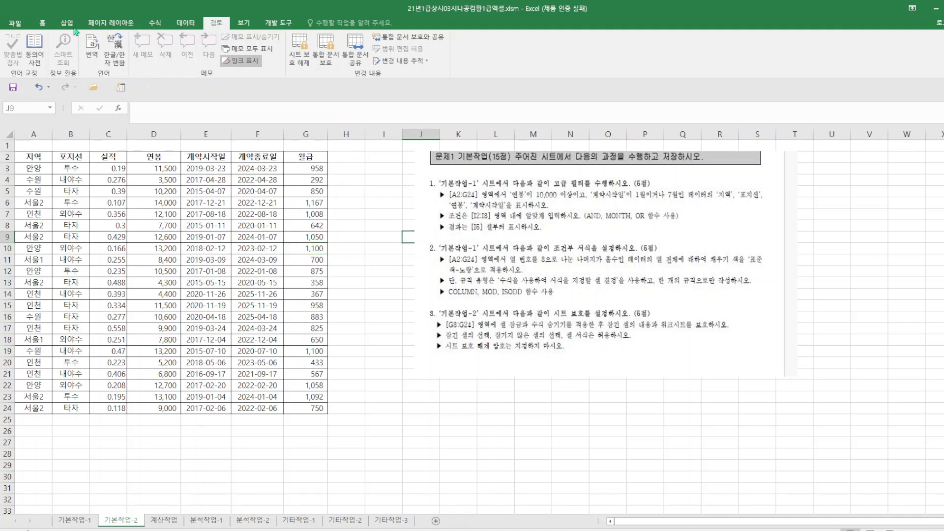
- Undo the move of the instructions picture on sheet 기본작업-1 and return to sheet 기본작업-2
{"action": "left_click", "coordinate": [38, 88]}
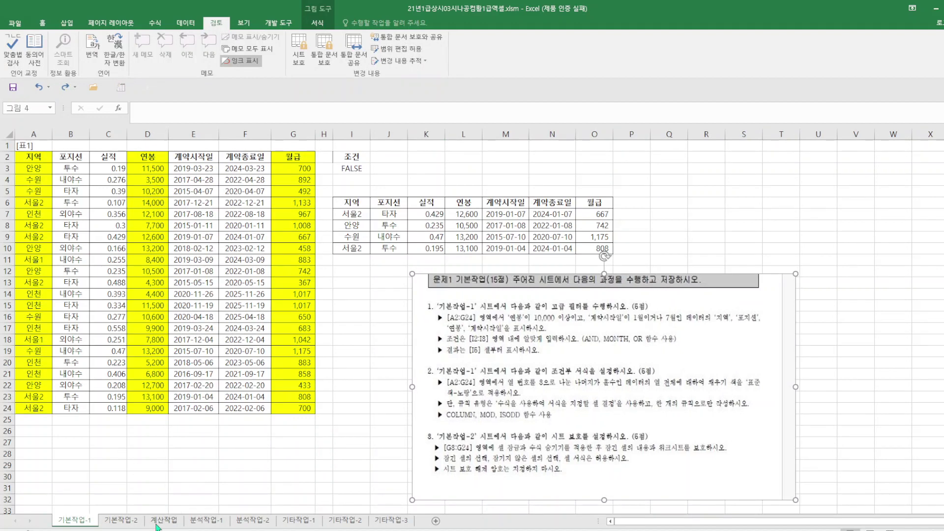
{"action": "left_click", "coordinate": [123, 523]}
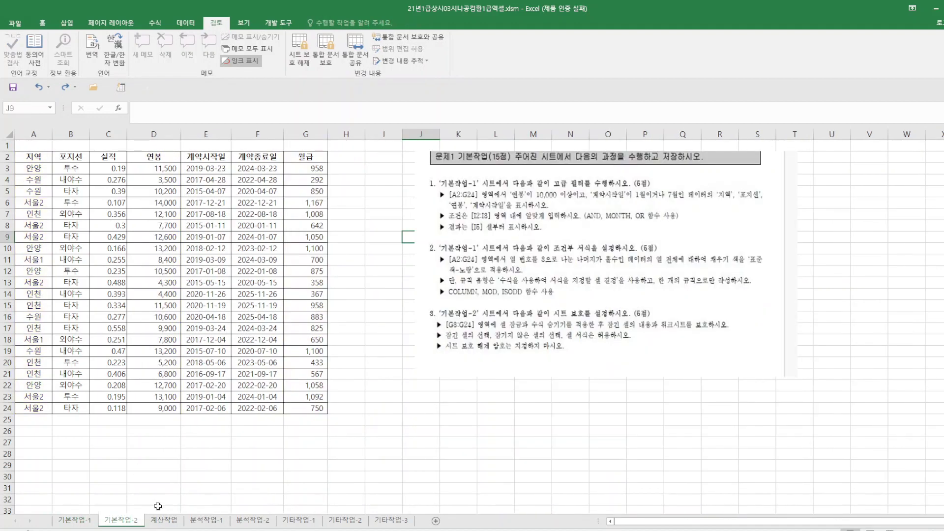
{"action": "left_click", "coordinate": [413, 444]}
- Unprotect sheet 기본작업-2 and protect it again without a password, still allowing locked and unlocked cell selection and cell formatting
{"action": "left_click_drag", "start_coordinate": [299, 170], "coordinate": [297, 410]}
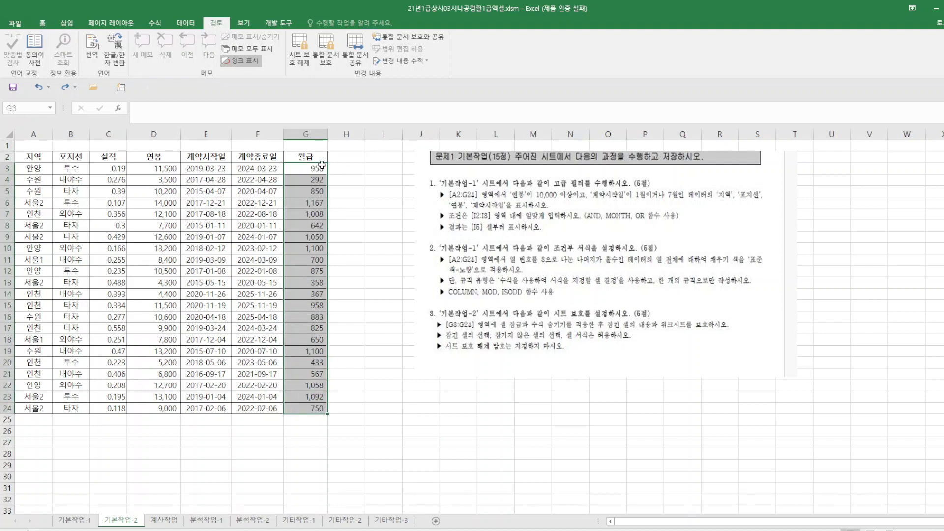
{"action": "left_click", "coordinate": [299, 48]}
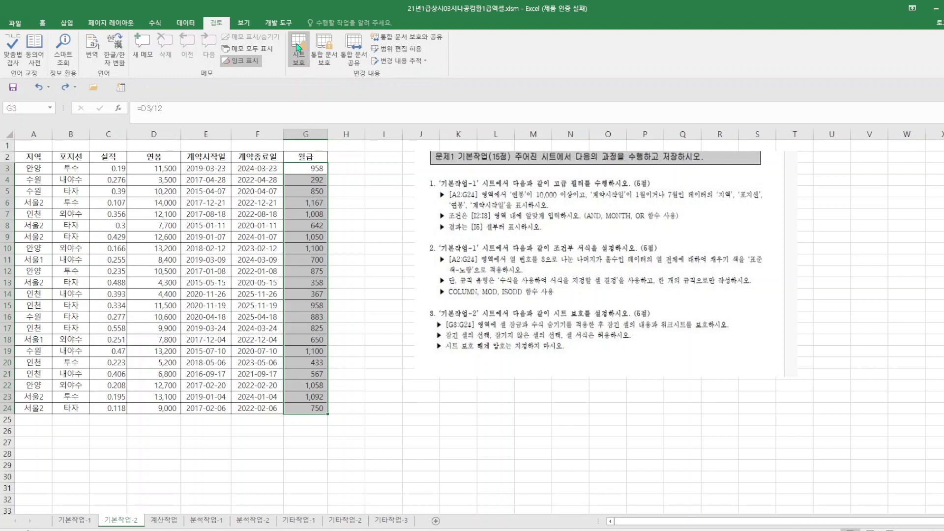
{"action": "left_click", "coordinate": [299, 47]}
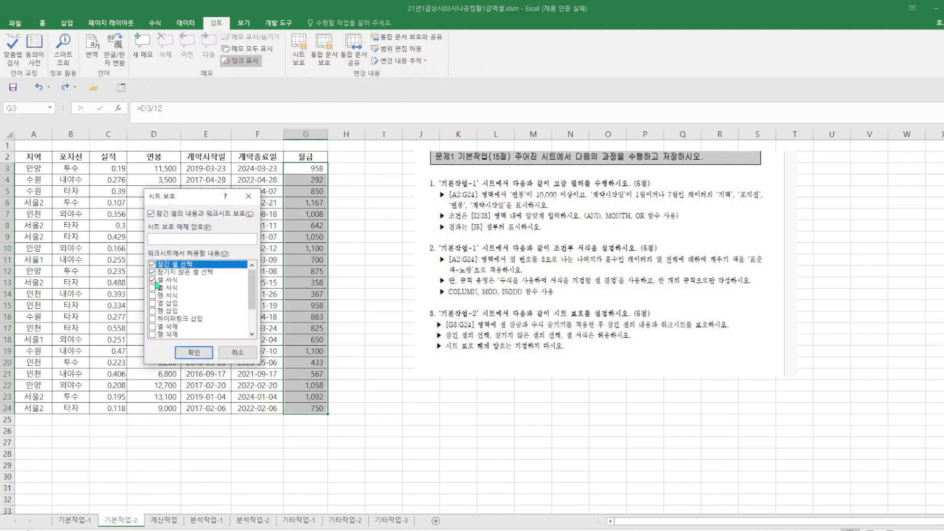
{"action": "left_click", "coordinate": [194, 353]}
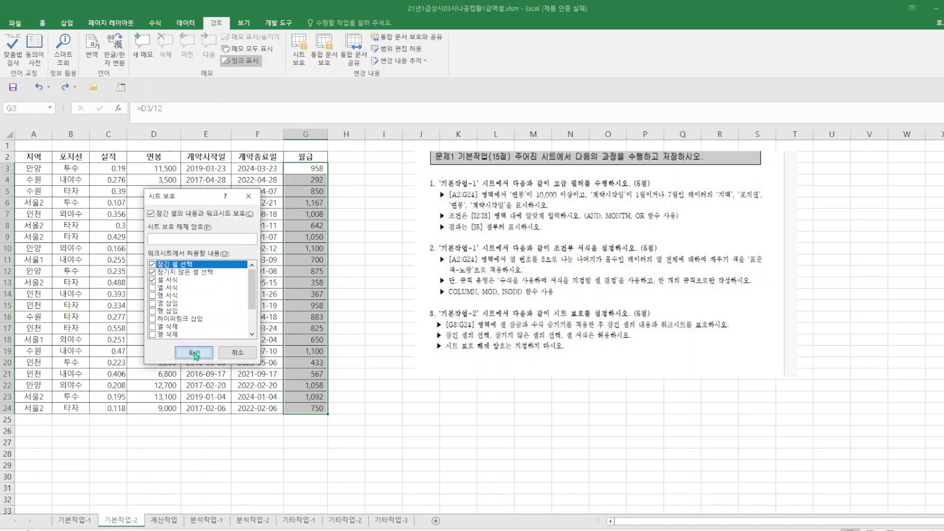
- Check which cell format settings are available for G3:G24 while the sheet is protected, without changing them
{"action": "right_click", "coordinate": [302, 285]}
{"action": "left_click", "coordinate": [333, 455]}
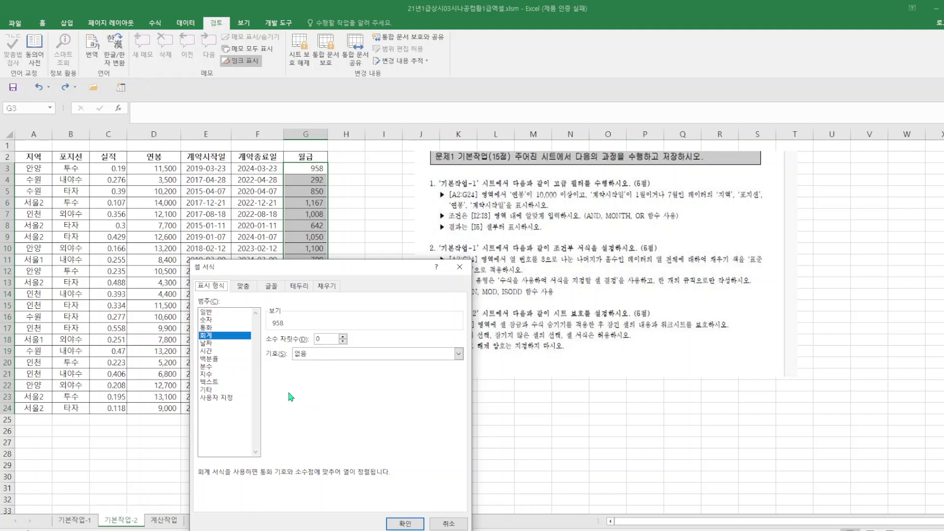
{"action": "left_click", "coordinate": [460, 266]}
{"action": "right_click", "coordinate": [304, 351]}
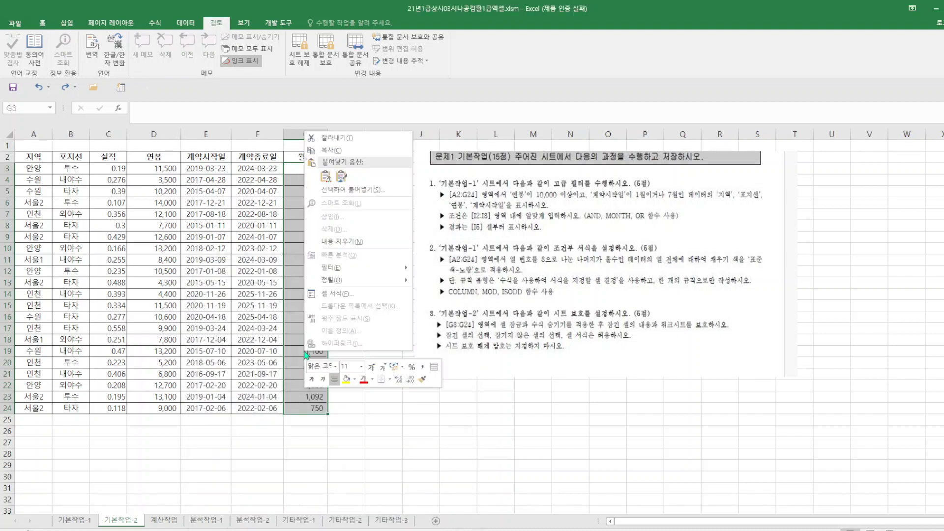
{"action": "left_click", "coordinate": [326, 293]}
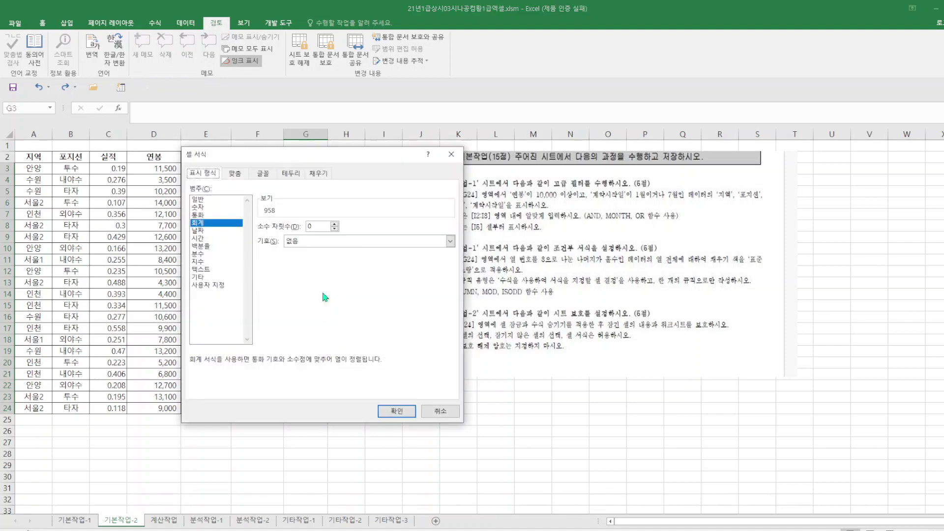
{"action": "left_click", "coordinate": [450, 156]}
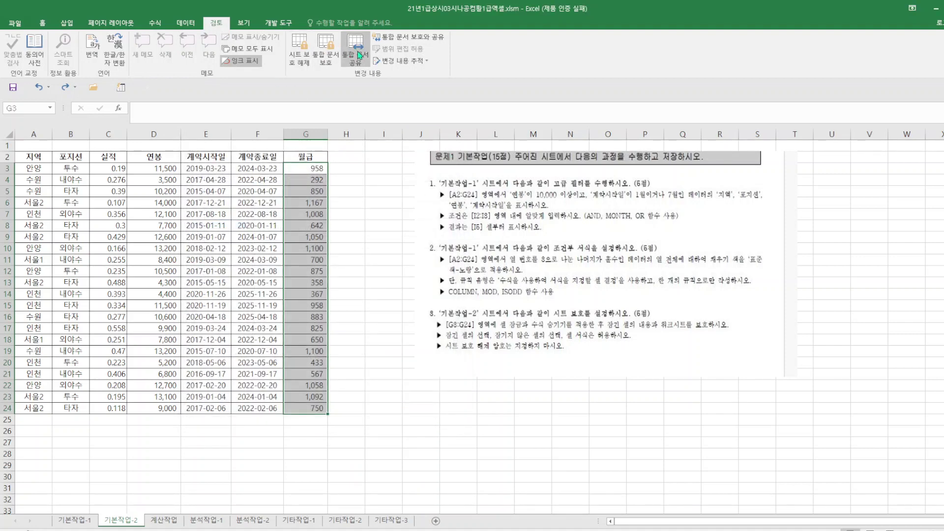
{"action": "left_click", "coordinate": [326, 57]}
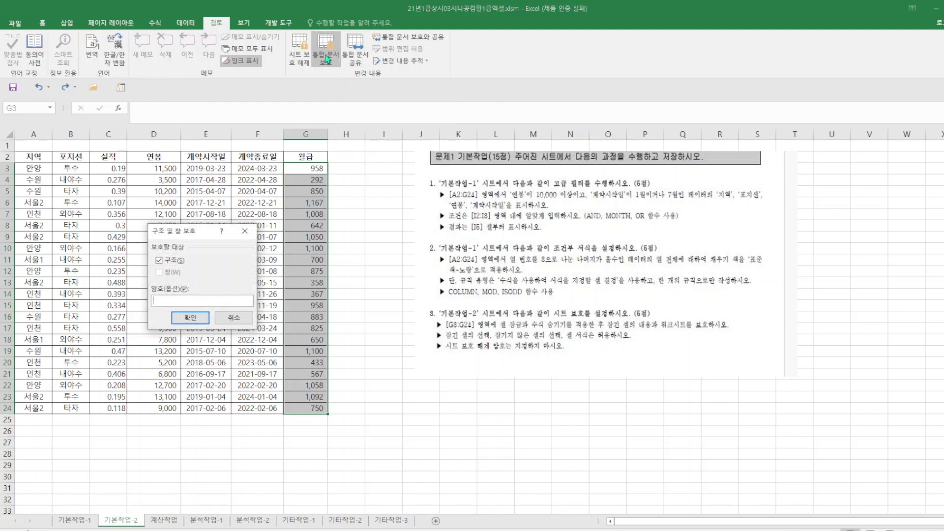
{"action": "left_click", "coordinate": [249, 236]}
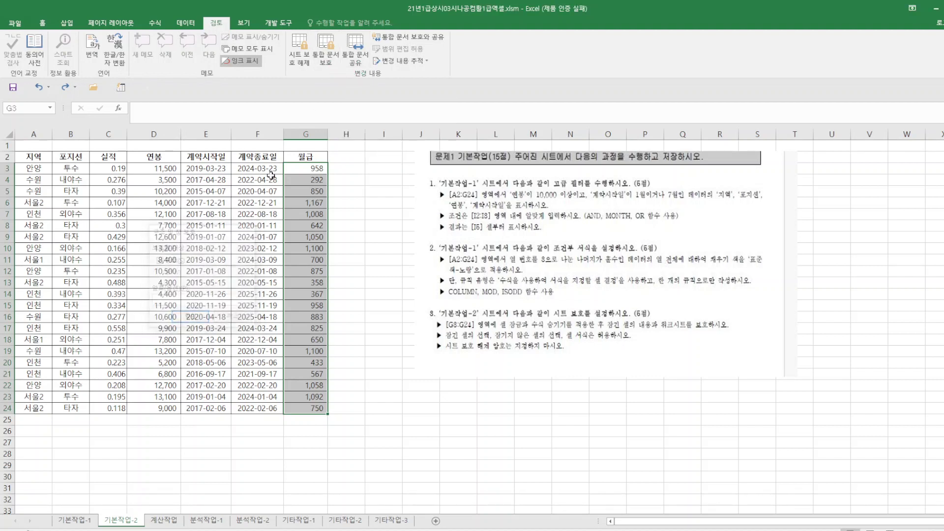
{"action": "right_click", "coordinate": [302, 44]}
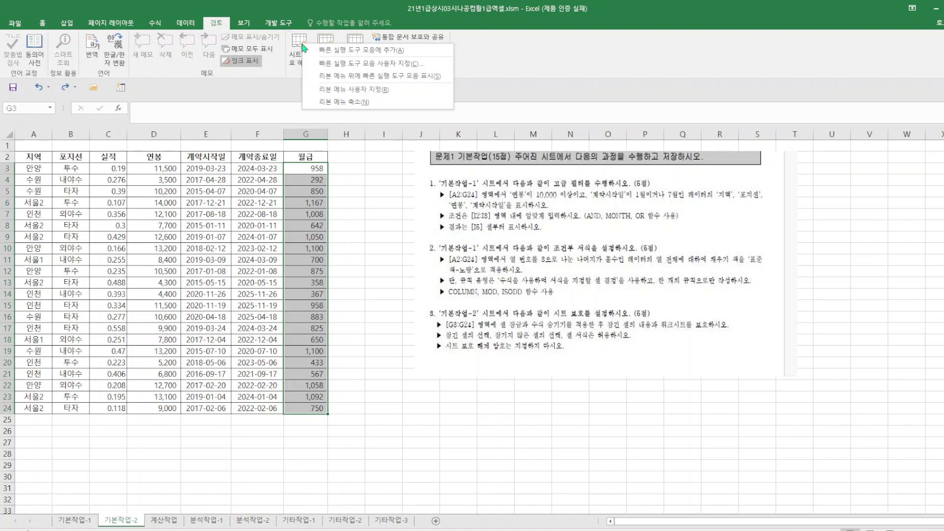
- Recheck the cell format settings of G3:G24 for protection options before unprotecting the sheet, and leave them unchanged
{"action": "right_click", "coordinate": [307, 319]}
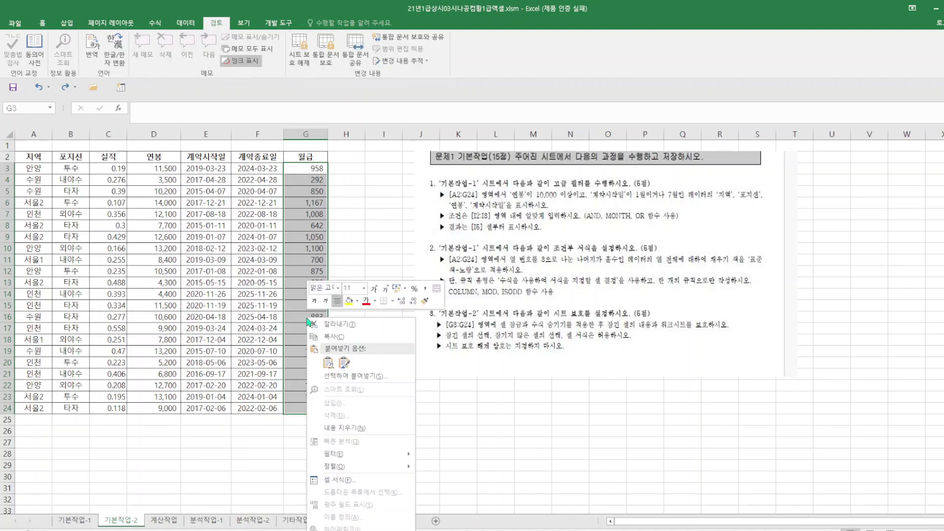
{"action": "left_click", "coordinate": [337, 480]}
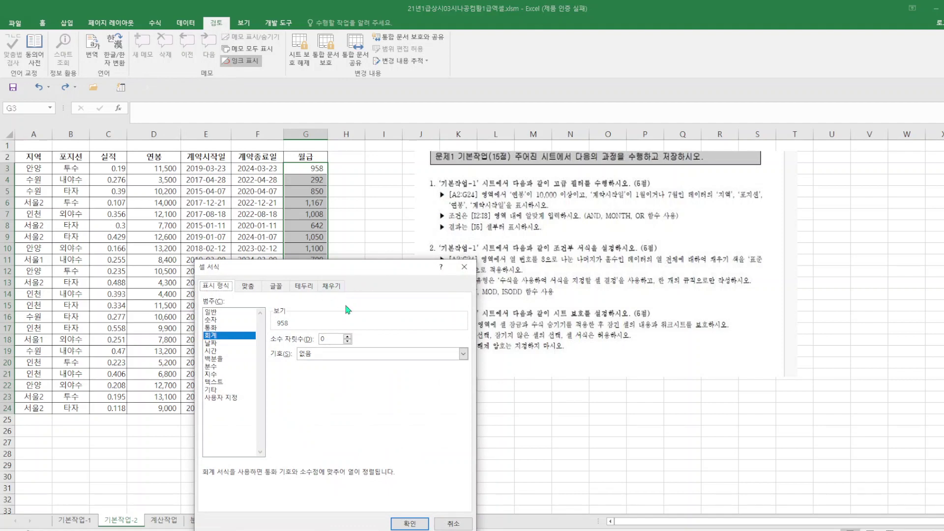
{"action": "left_click", "coordinate": [469, 271]}
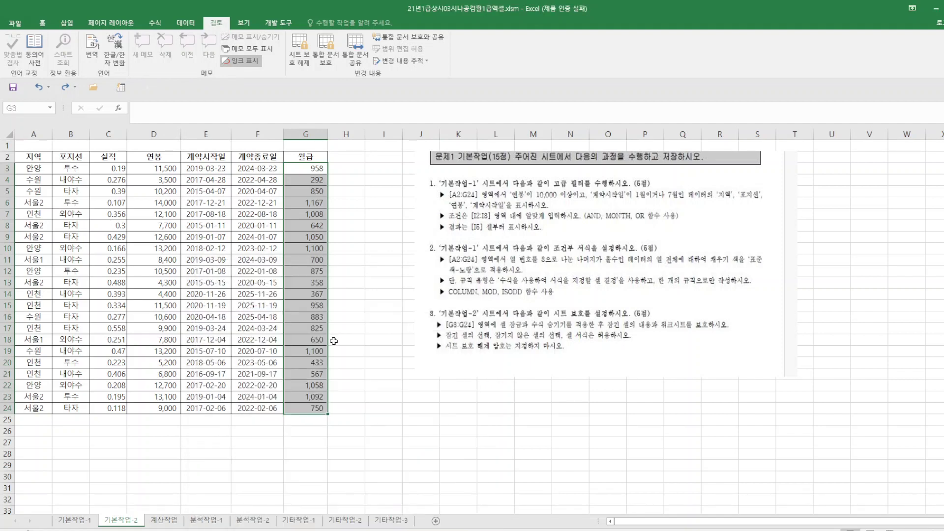
- Unprotect sheet 기본작업-2 and apply the locked and hidden cell protection options to G3:G24
{"action": "left_click", "coordinate": [301, 49]}
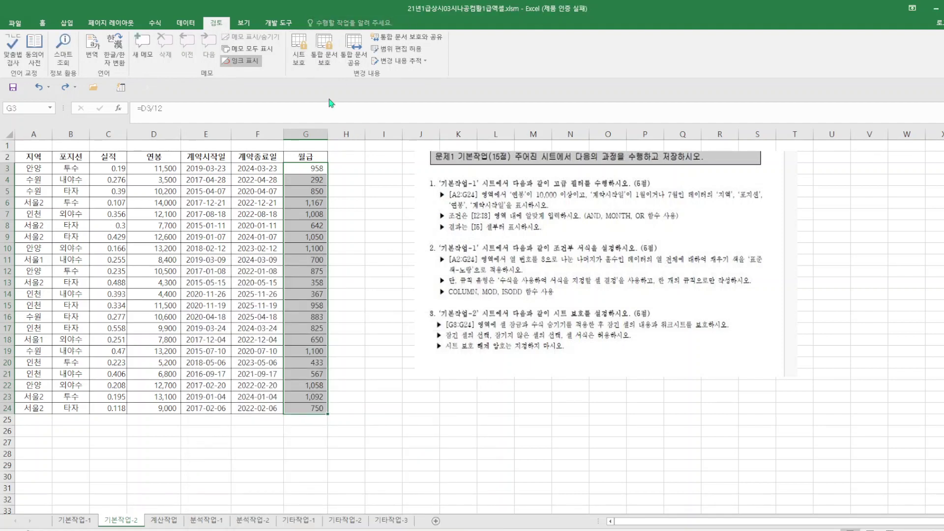
{"action": "right_click", "coordinate": [311, 171]}
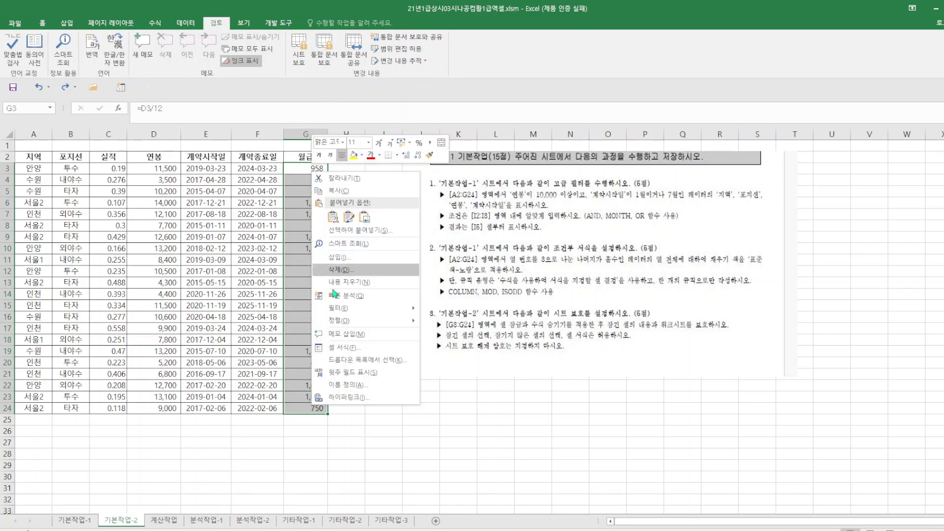
{"action": "left_click", "coordinate": [344, 348]}
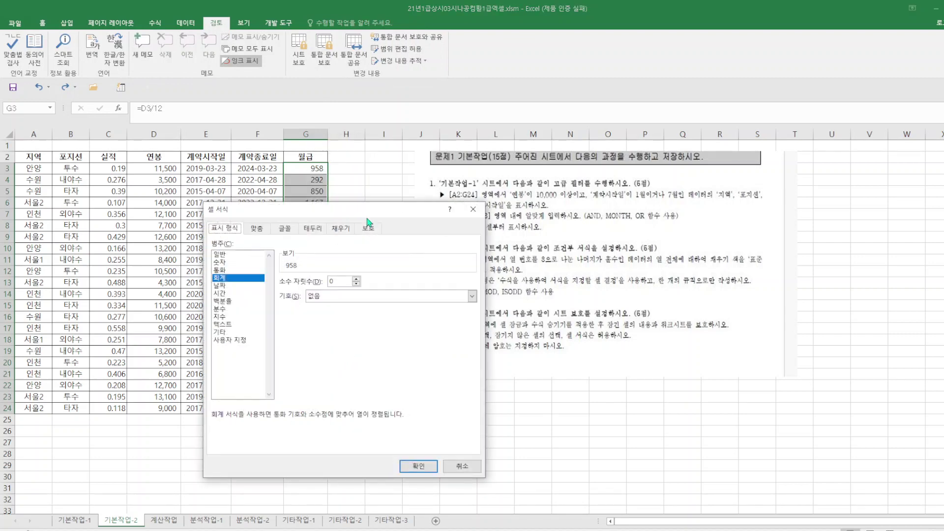
{"action": "left_click", "coordinate": [368, 229]}
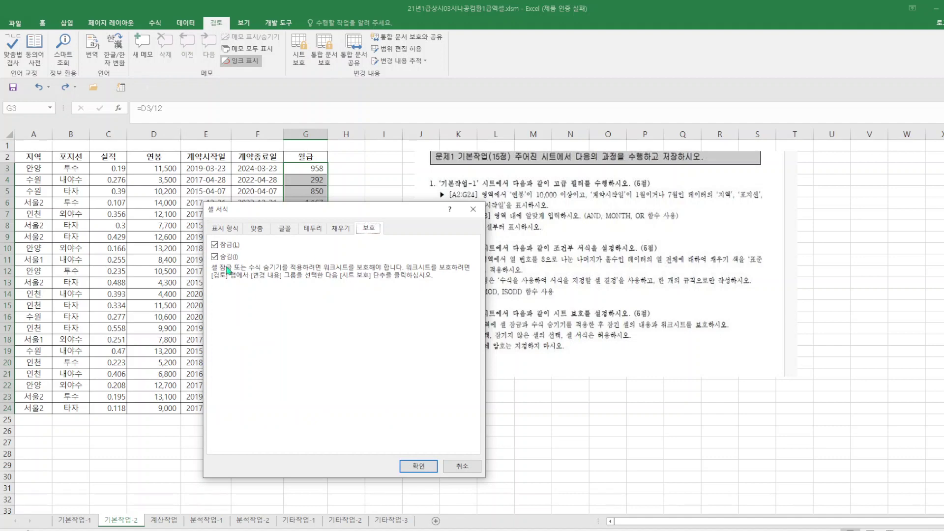
{"action": "left_click", "coordinate": [418, 465]}
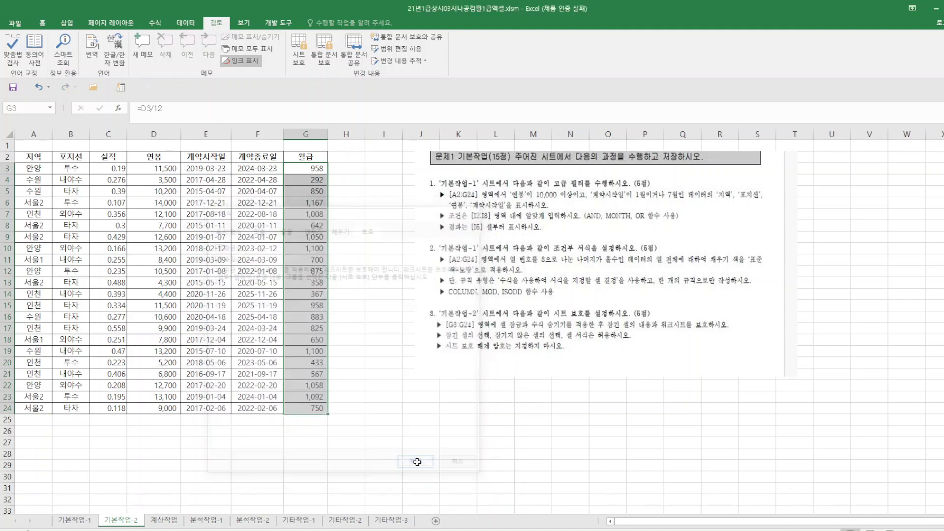
- Protect sheet 기본작업-2 without a password, allowing locked and unlocked cell selection and cell formatting, and save the workbook
{"action": "left_click", "coordinate": [299, 50]}
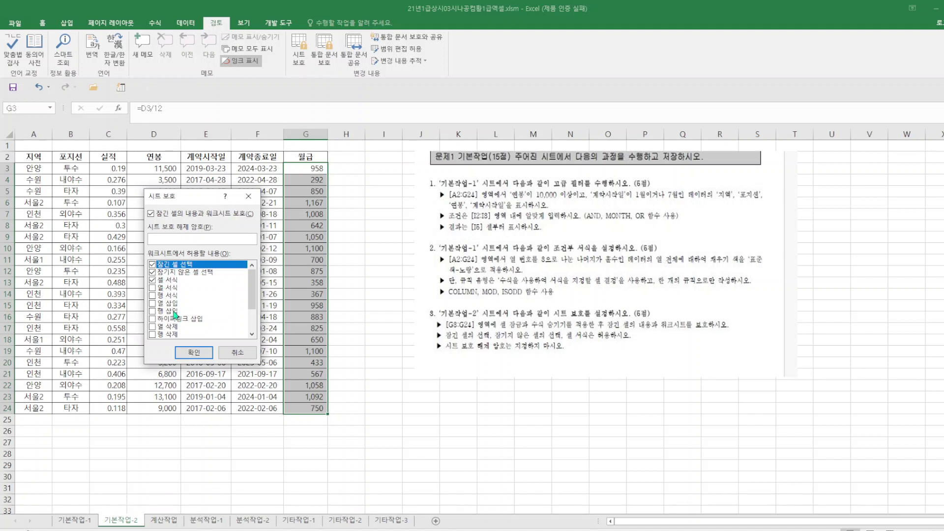
{"action": "left_click", "coordinate": [195, 352]}
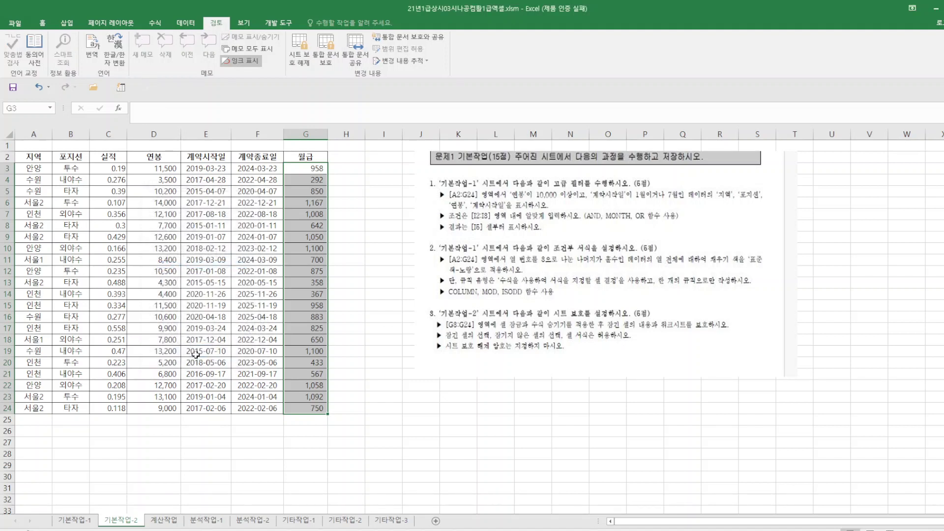
{"action": "left_click", "coordinate": [514, 439]}
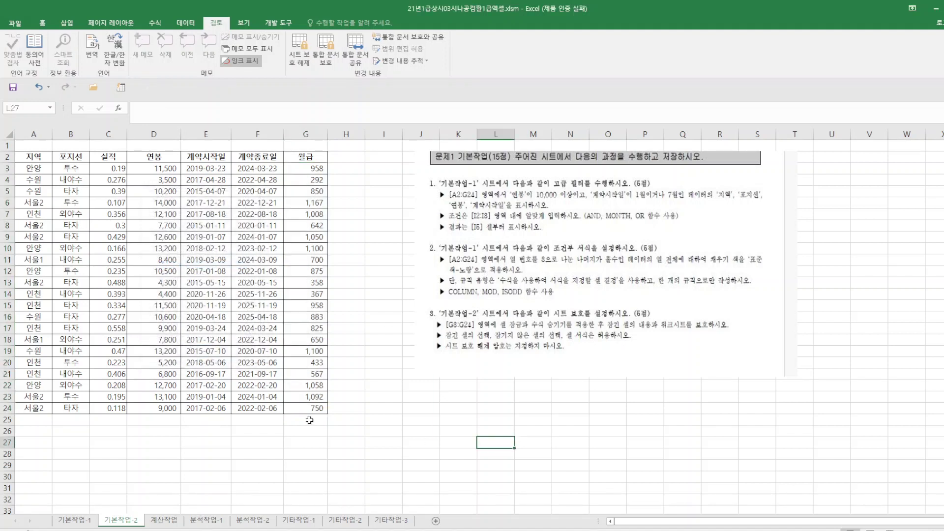
{"action": "left_click", "coordinate": [13, 87]}
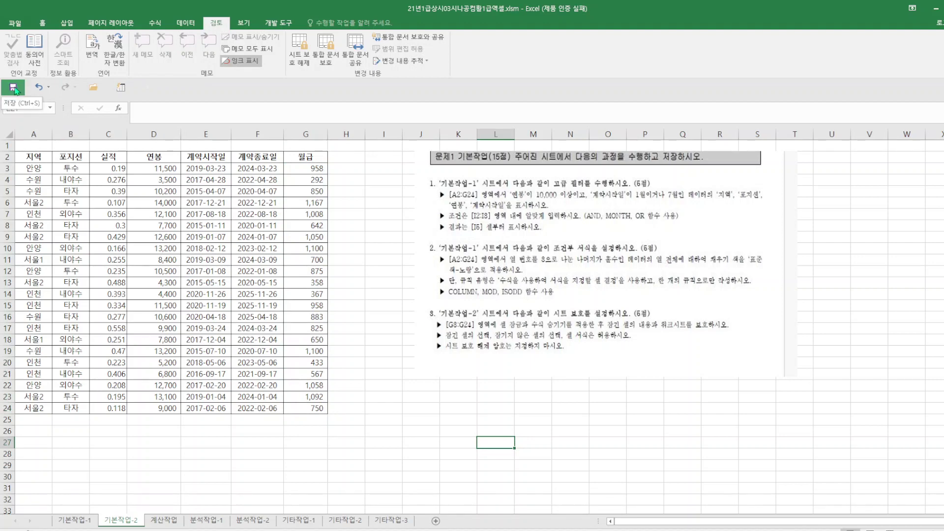
- Go to sheet 계산작업 and stretch the upper instructions picture slightly taller at its lower edge
{"action": "left_click", "coordinate": [169, 523]}
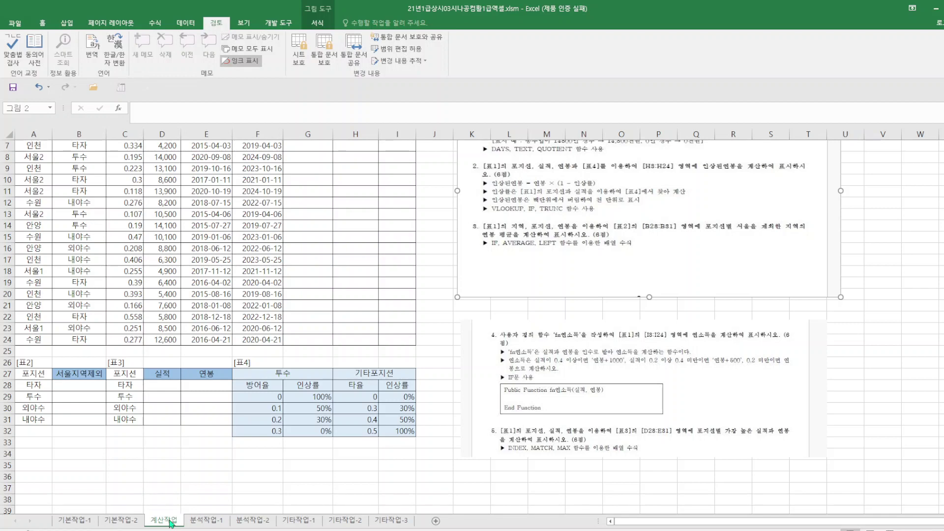
{"action": "scroll", "coordinate": [575, 268], "scroll_direction": "up", "scroll_amount": 2}
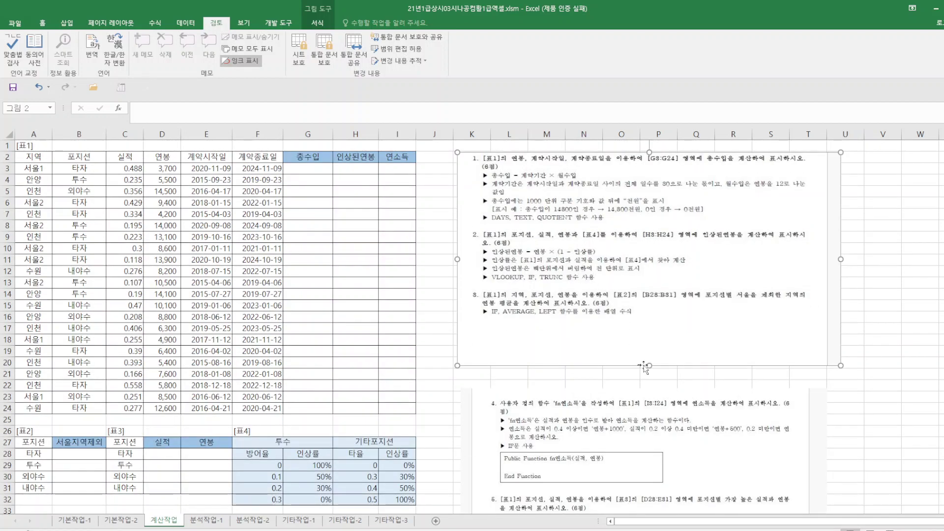
{"action": "left_click_drag", "start_coordinate": [649, 365], "coordinate": [651, 376]}
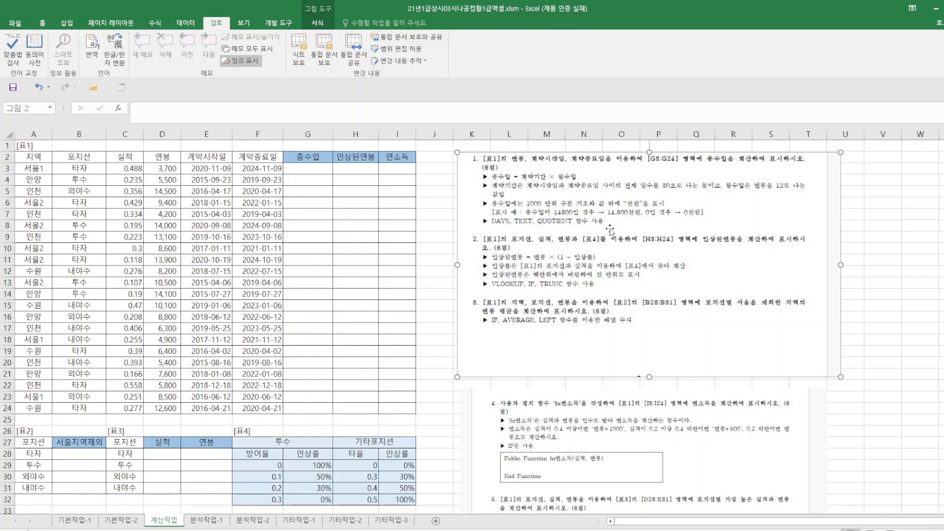
- Begin the 총수입 formula in cell G3 with a QUOTIENT function nested in TEXT, as =text(quotient
{"action": "left_click", "coordinate": [318, 169]}
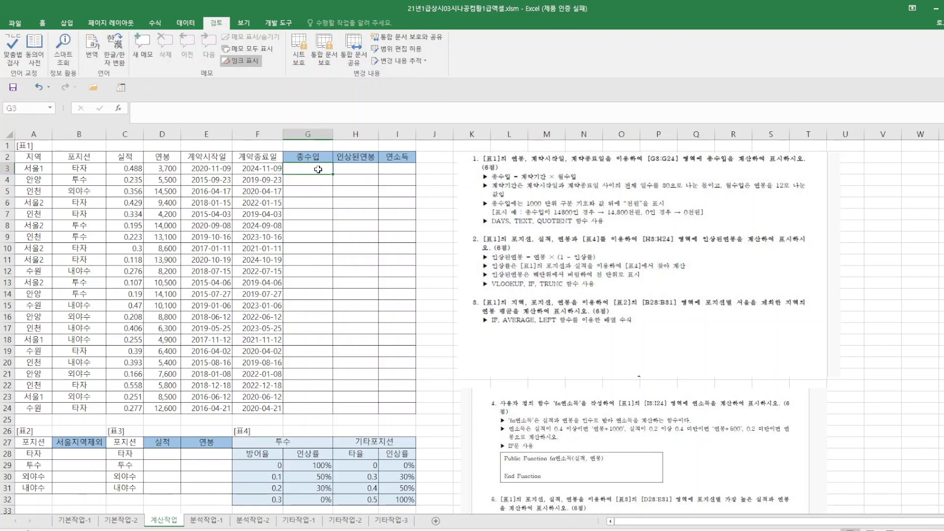
{"action": "type", "text": "=tex"}
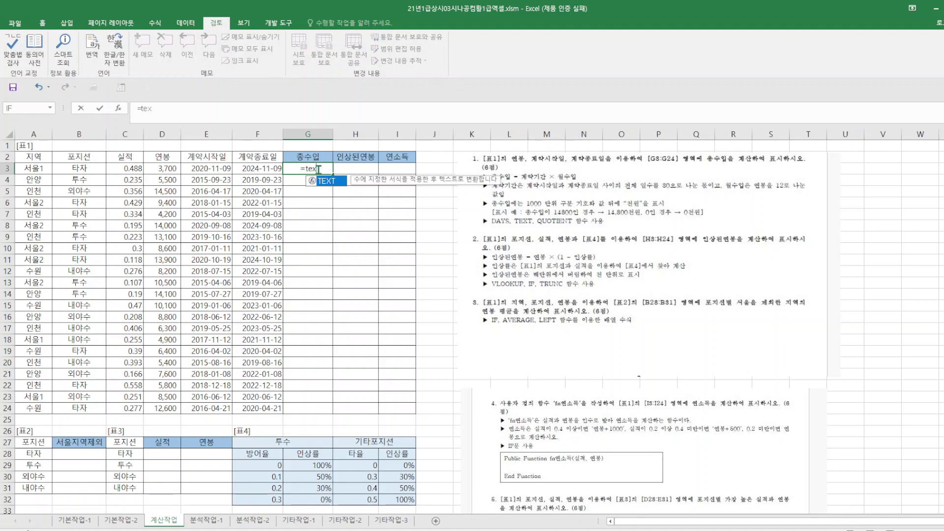
{"action": "type", "text": "t9"}
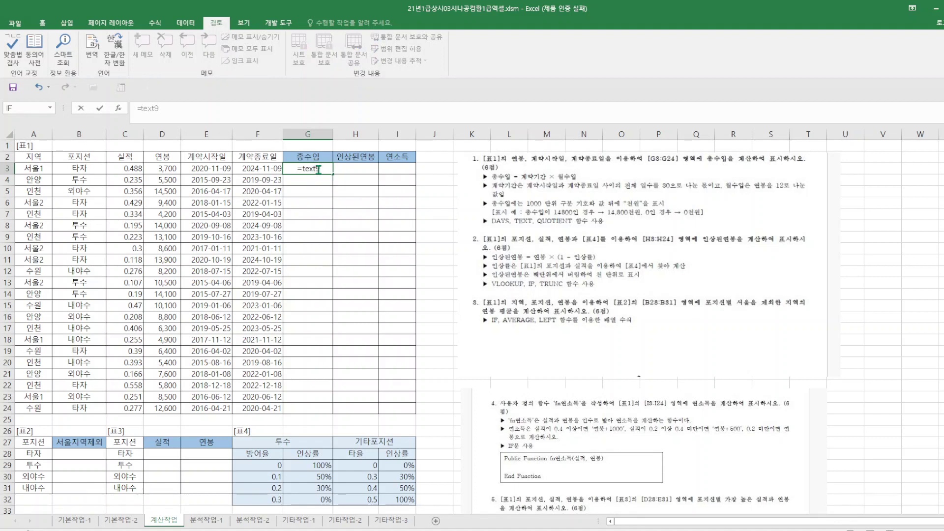
{"action": "key", "text": "BackSpace"}
{"action": "type", "text": "("}
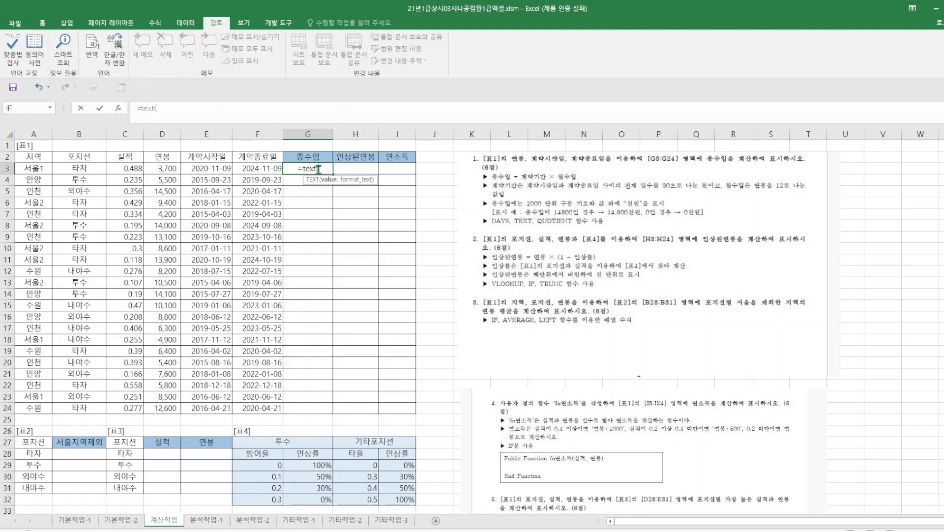
{"action": "type", "text": "q"}
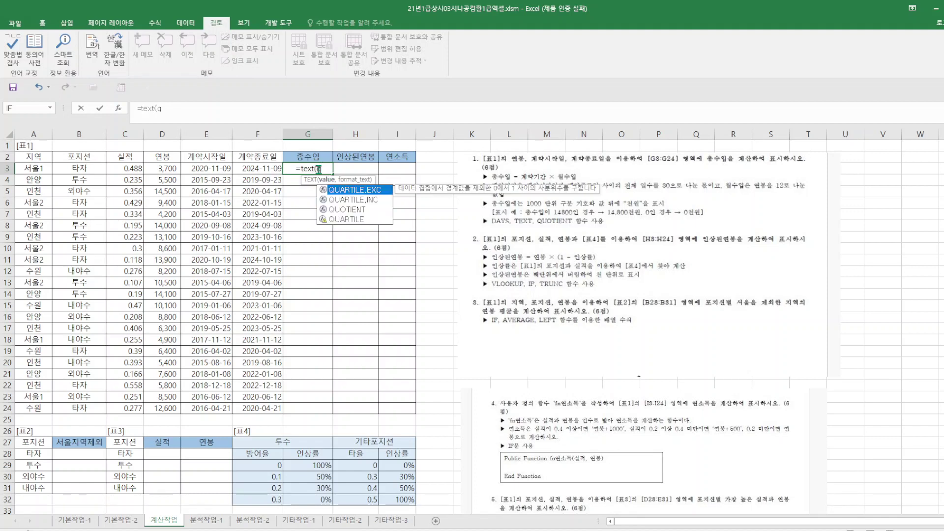
{"action": "type", "text": "uotient"}
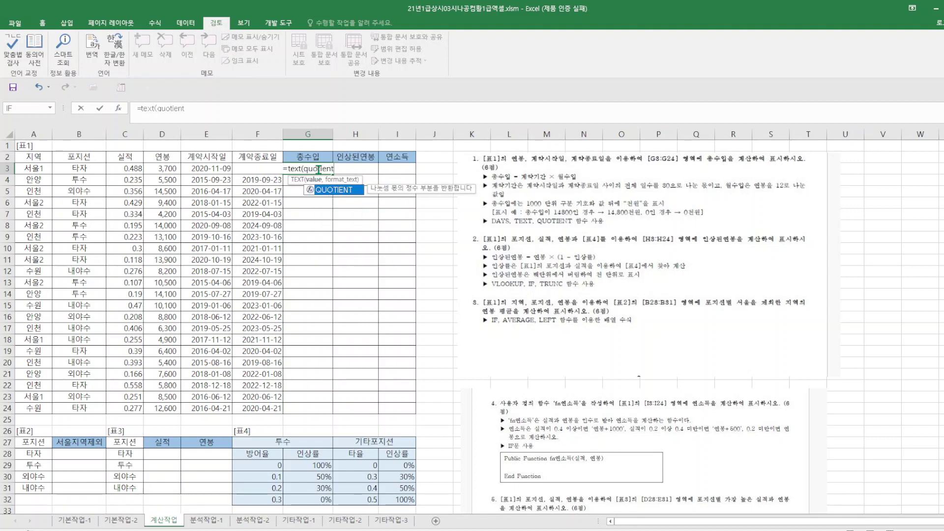
- Extend the 총수입 formula in G3 with the quotient of DAYS(F3,E3) by 30, multiplied by D3/12
{"action": "type", "text": "(days("}
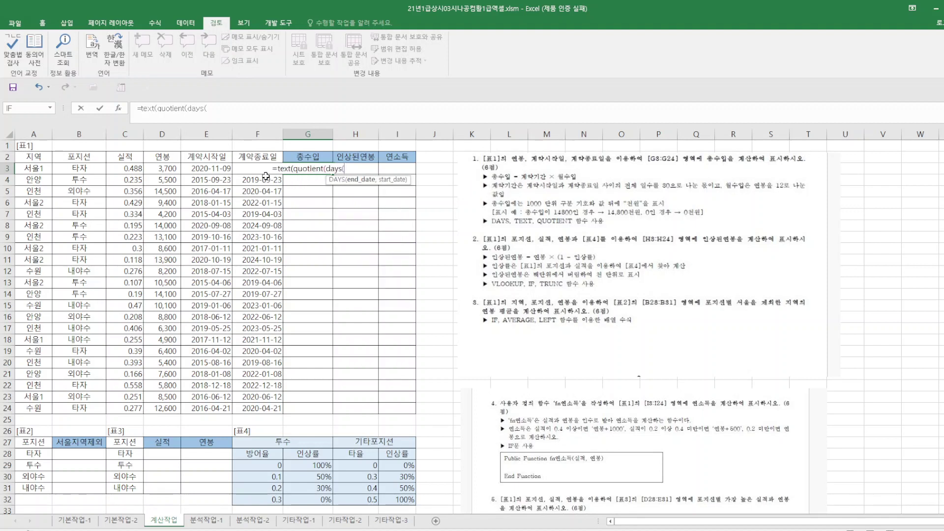
{"action": "left_click", "coordinate": [263, 162]}
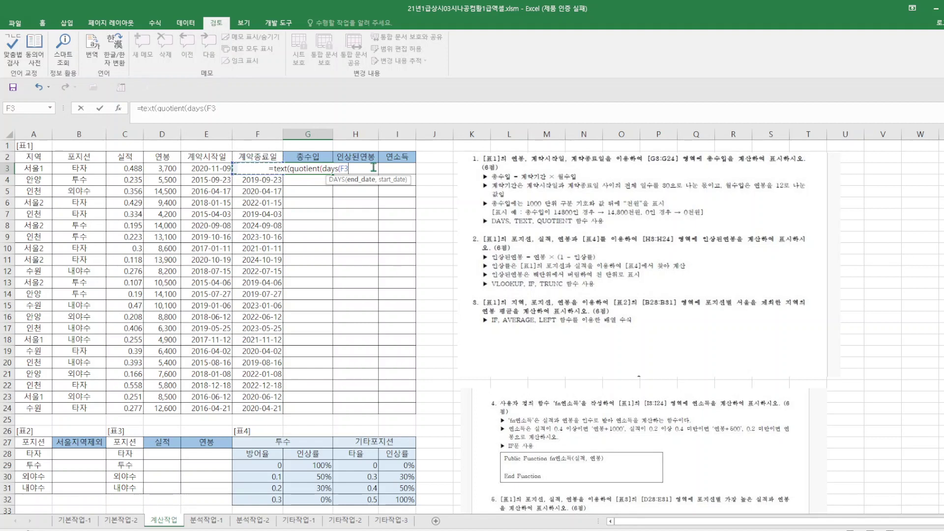
{"action": "type", "text": ","}
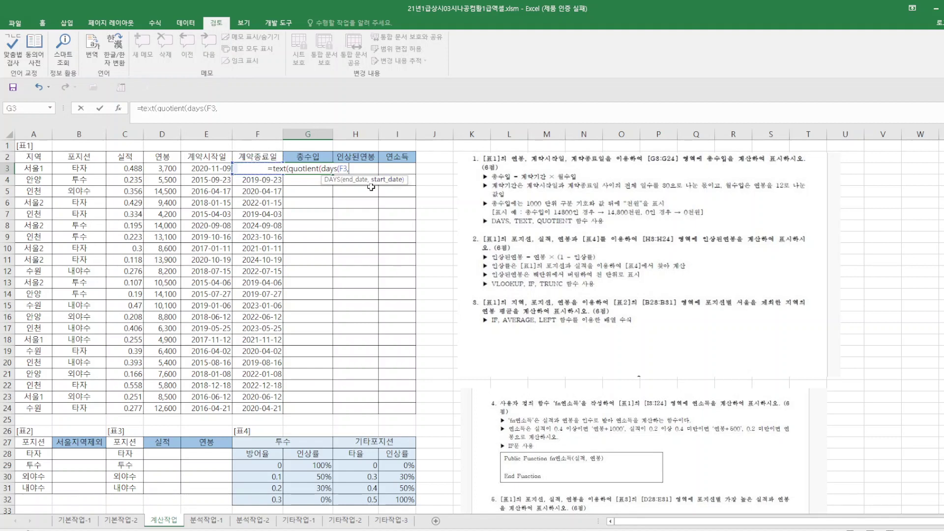
{"action": "left_click", "coordinate": [196, 168]}
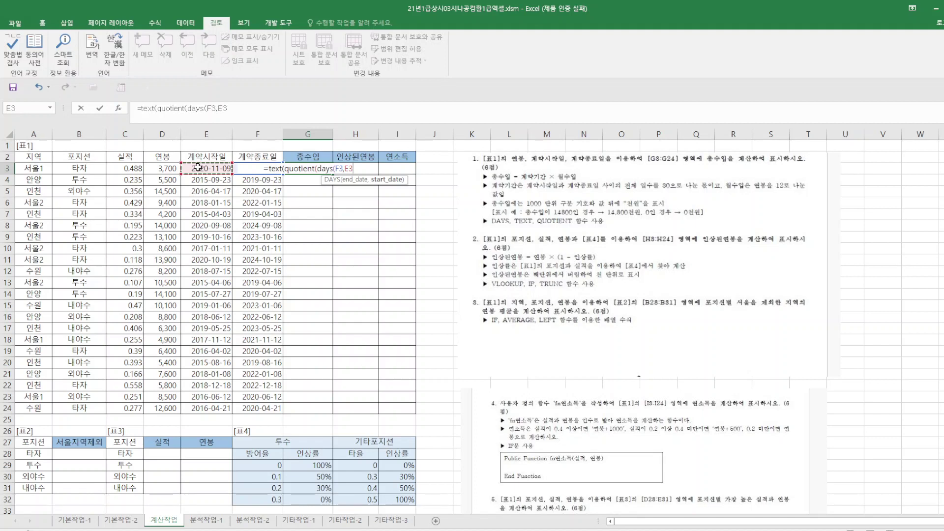
{"action": "type", "text": ")"}
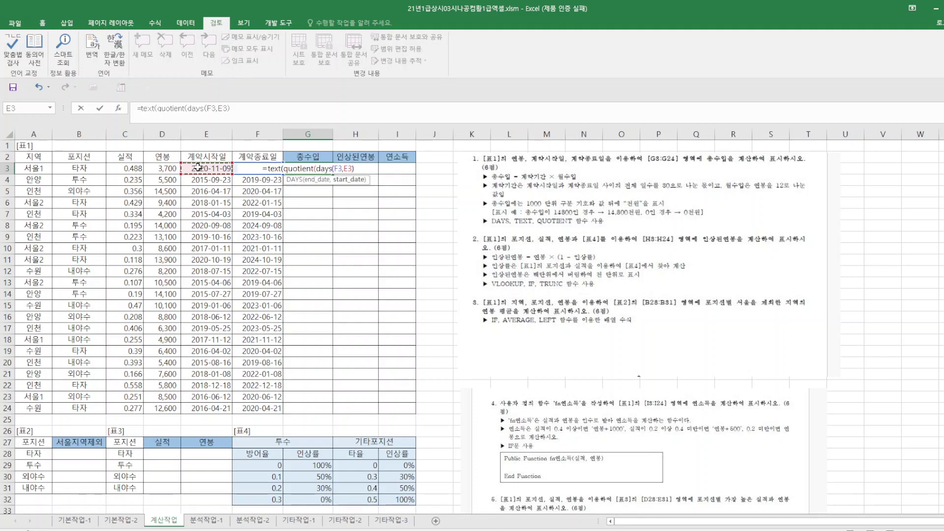
{"action": "type", "text": ",30)*("}
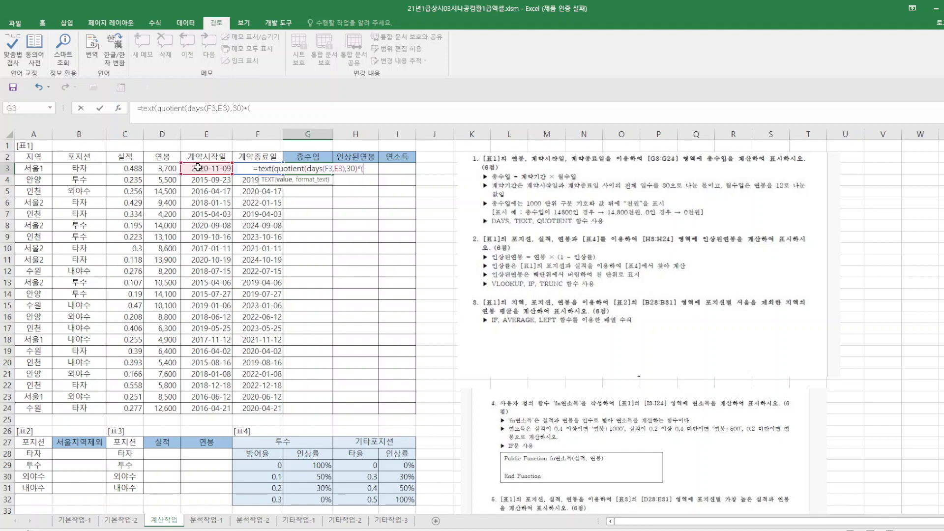
{"action": "left_click", "coordinate": [175, 172]}
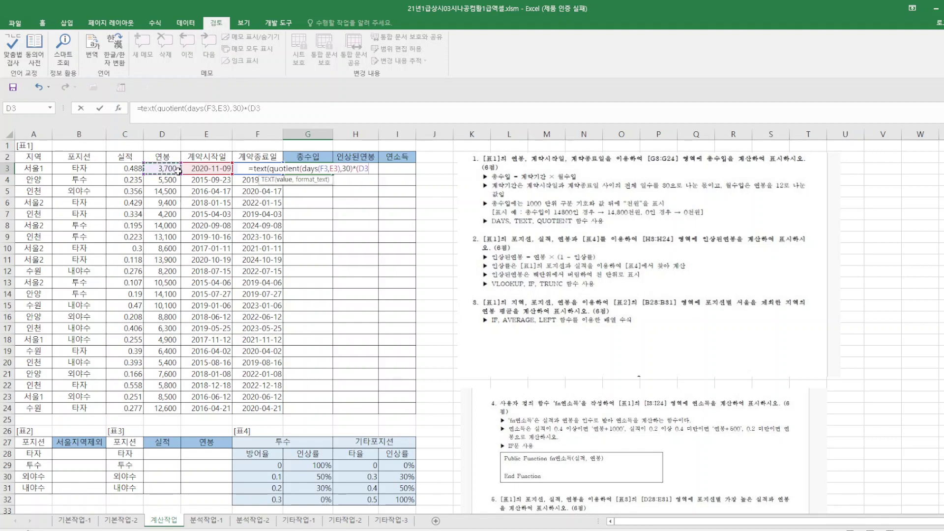
{"action": "type", "text": "/12"}
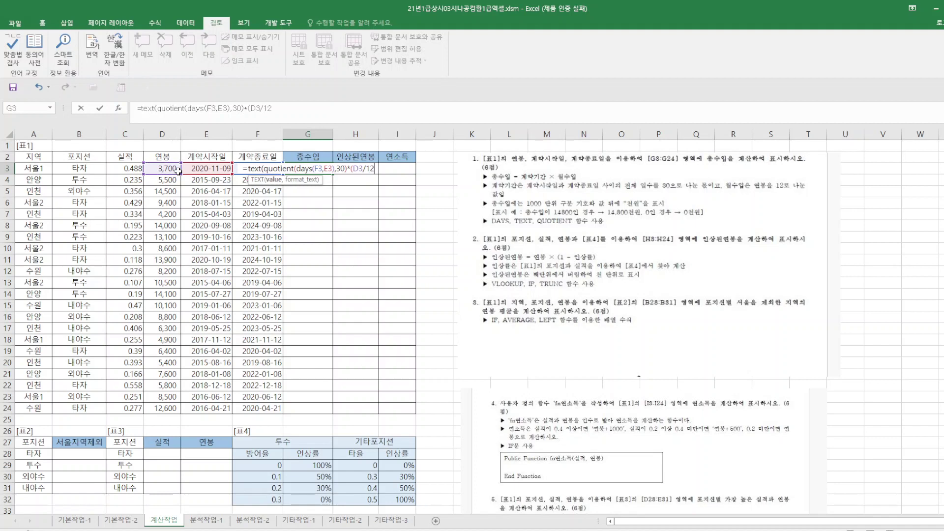
- Complete the G3 formula with the TEXT format "#,##0천원" and enter it
{"action": "type", "text": "),\""}
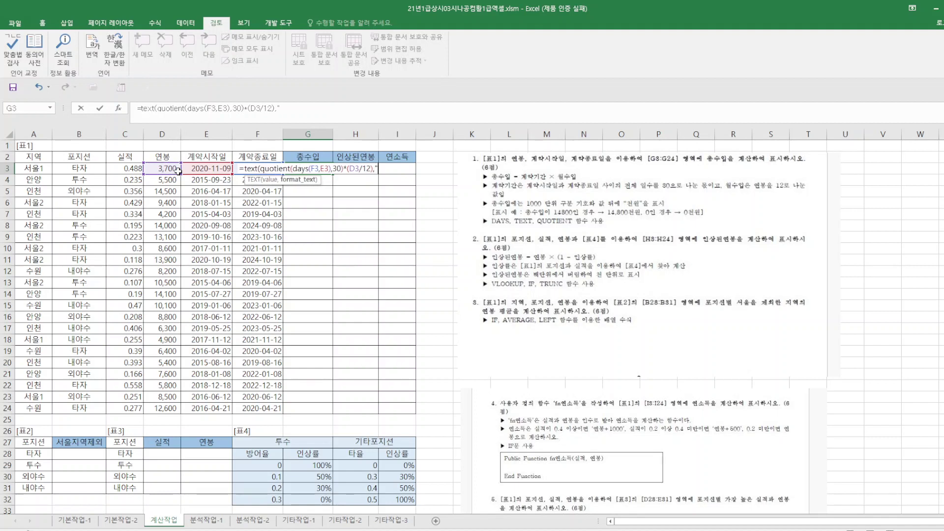
{"action": "type", "text": "#,##"}
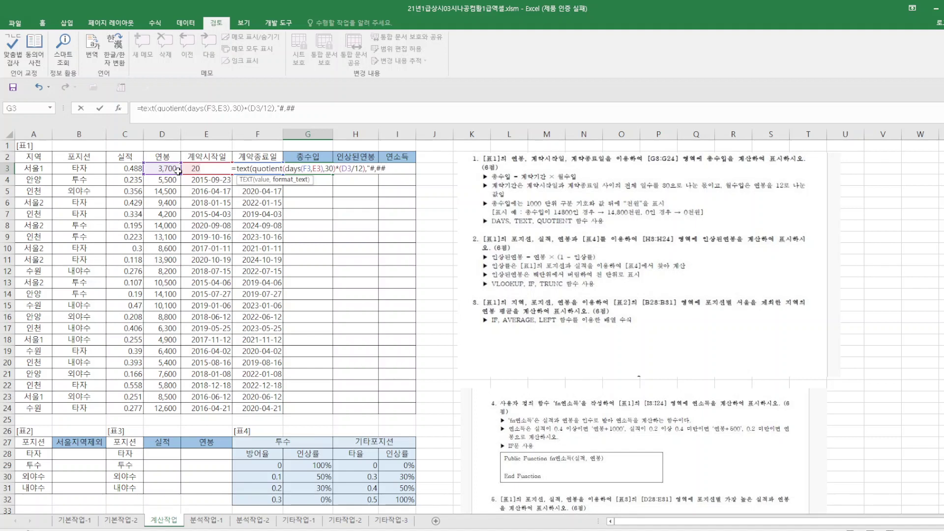
{"action": "type", "text": "0cj"}
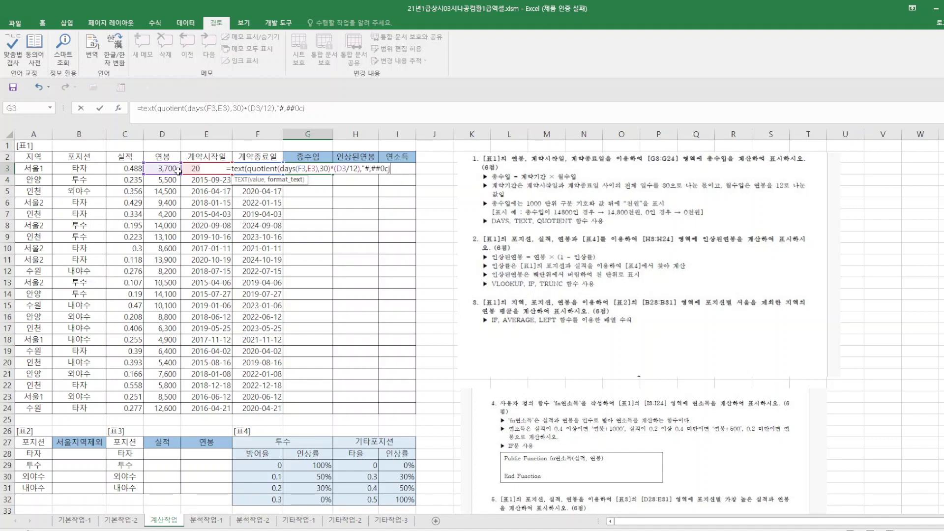
{"action": "key", "text": "BackSpace"}
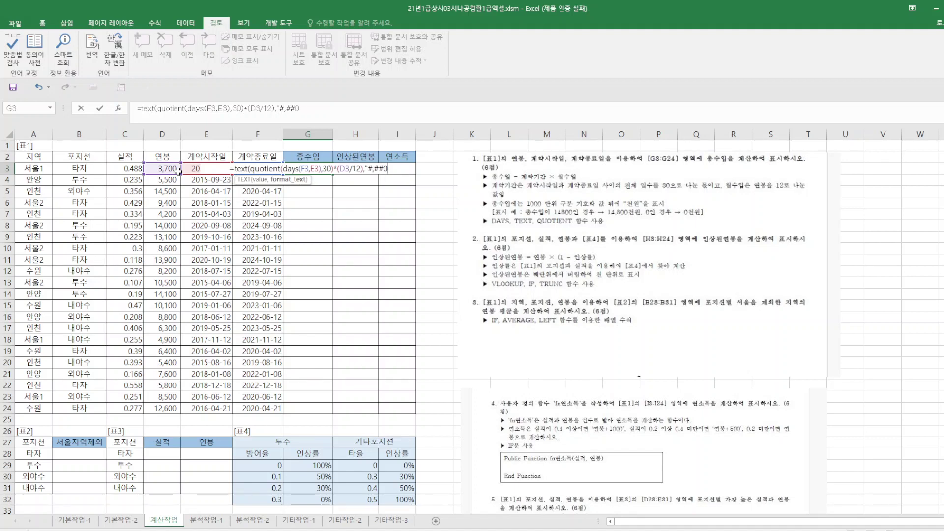
{"action": "type", "text": "천원\""}
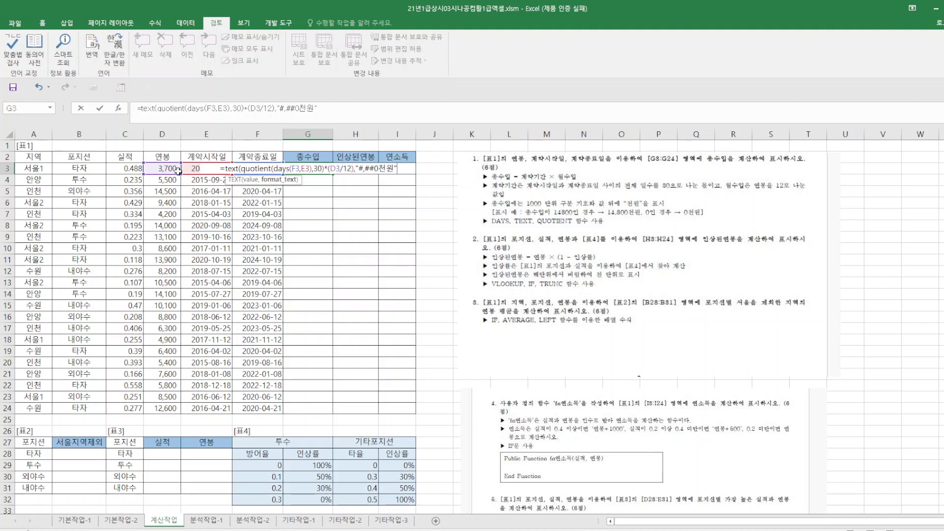
{"action": "type", "text": "(+"}
{"action": "key", "text": "BackSpace"}
{"action": "key", "text": "BackSpace"}
{"action": "type", "text": ")"}
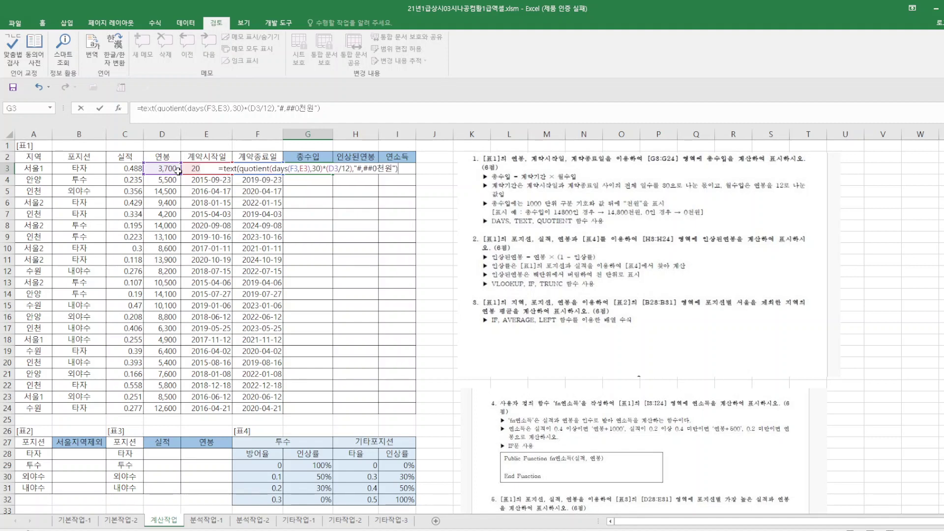
{"action": "key", "text": "Return"}
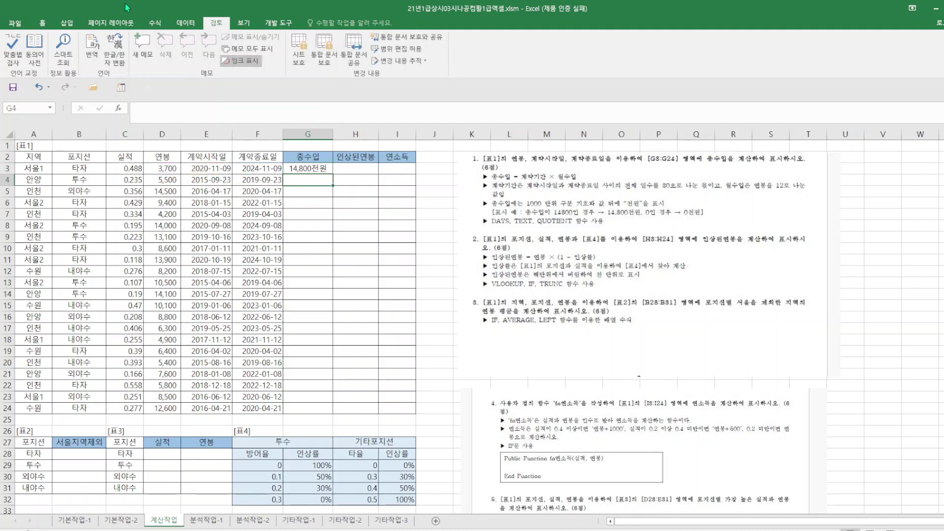
- Fill the 총수입 formula from G3 down through G24 and save the workbook
{"action": "left_click", "coordinate": [322, 170]}
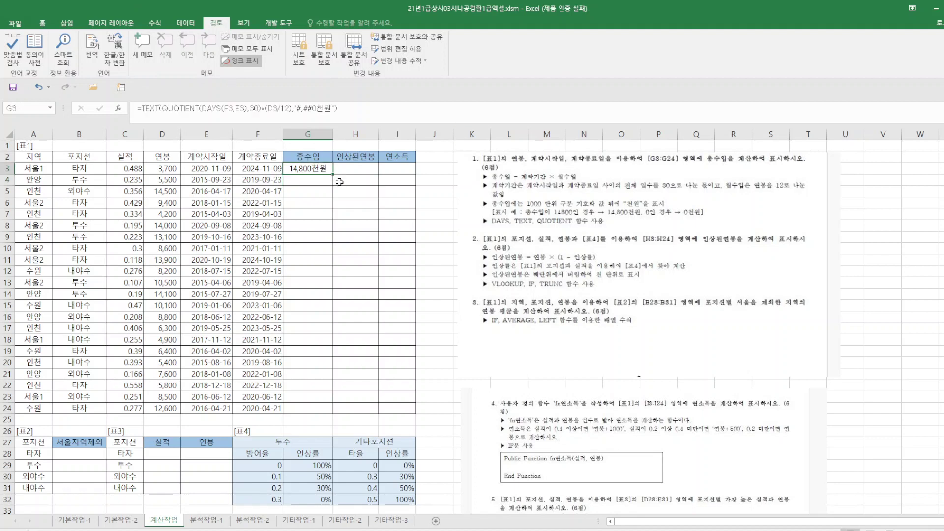
{"action": "left_click_drag", "start_coordinate": [333, 175], "coordinate": [336, 411]}
{"action": "left_click", "coordinate": [456, 370]}
{"action": "left_click", "coordinate": [456, 419]}
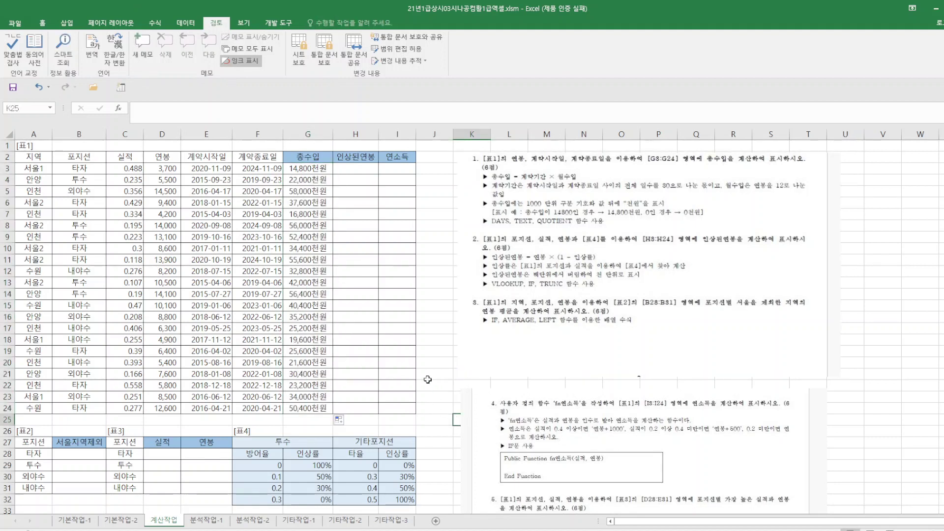
{"action": "left_click", "coordinate": [13, 90]}
- Begin the 인상된연봉 formula in cell H3 as =trunc(D3*(1-if(
{"action": "scroll", "coordinate": [344, 418], "scroll_direction": "down", "scroll_amount": 3}
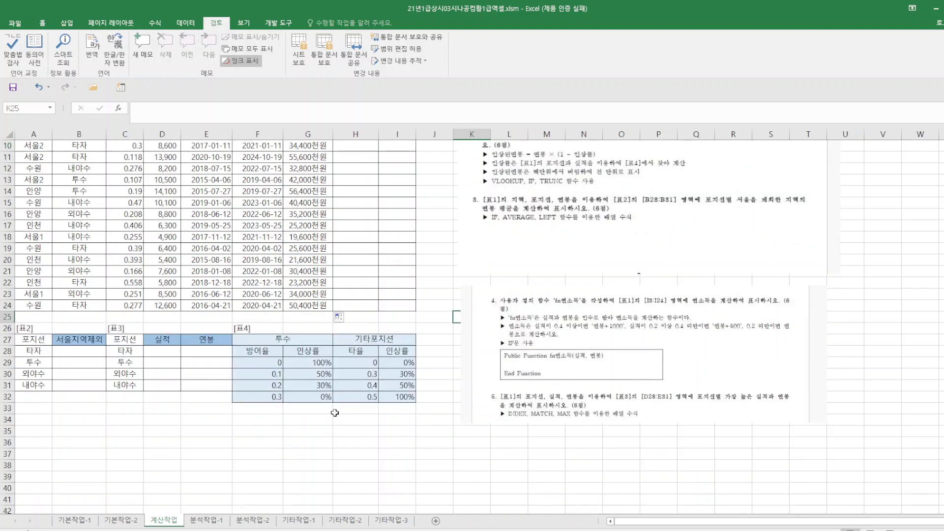
{"action": "scroll", "coordinate": [337, 413], "scroll_direction": "up", "scroll_amount": 3}
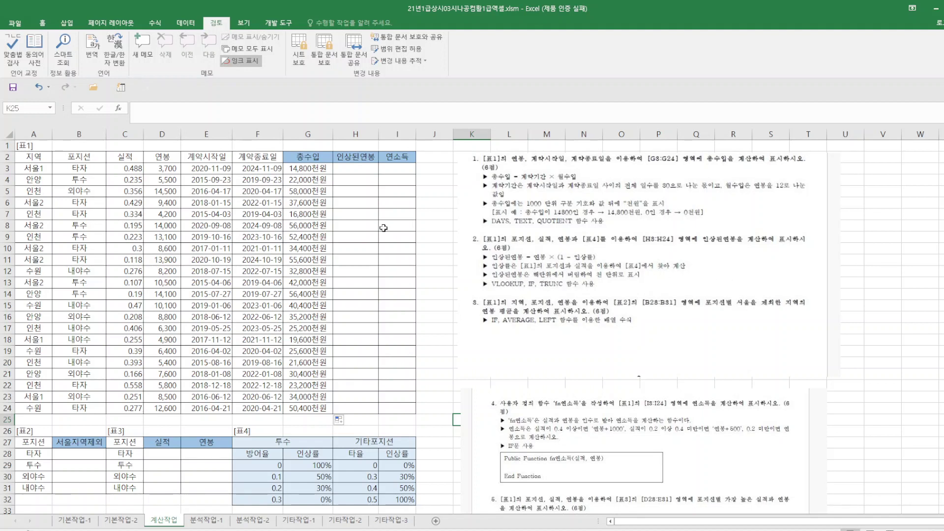
{"action": "left_click", "coordinate": [351, 171]}
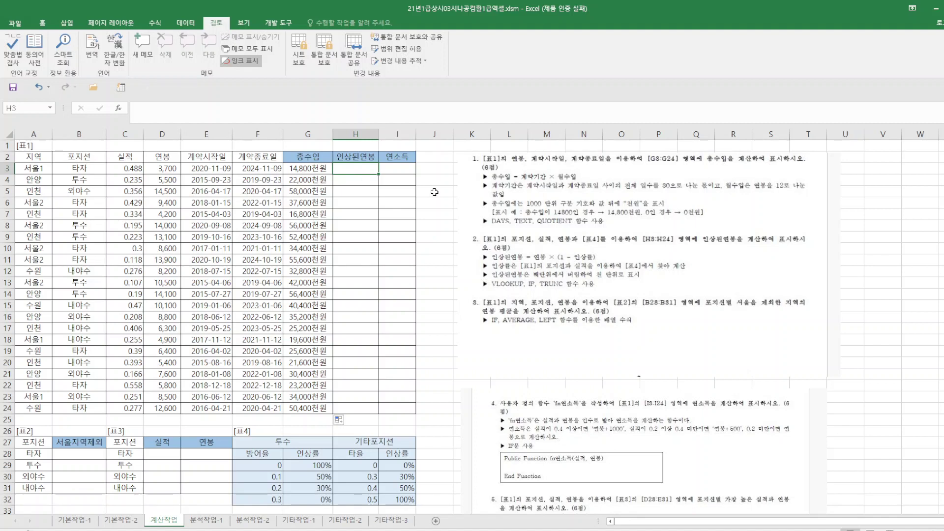
{"action": "type", "text": "=ㅅㄱ"}
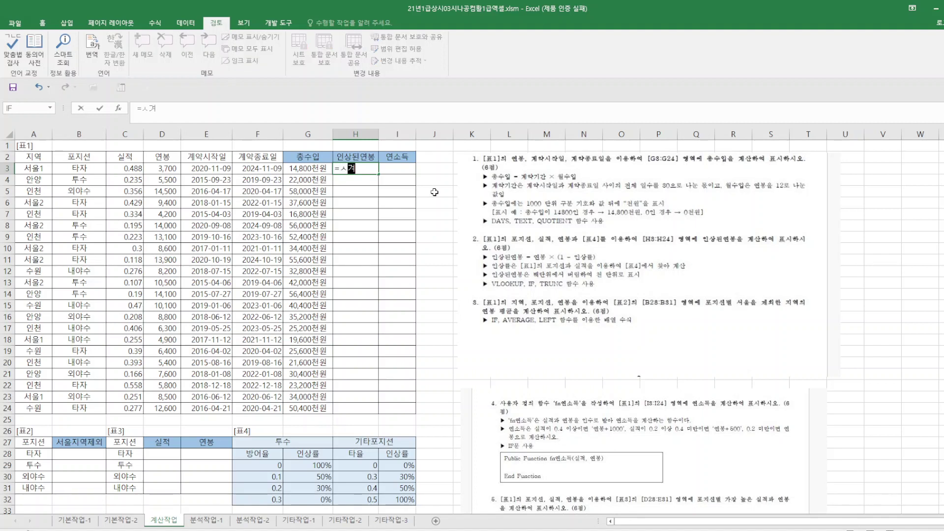
{"action": "key", "text": "BackSpace"}
{"action": "key", "text": "BackSpace"}
{"action": "type", "text": "trun"}
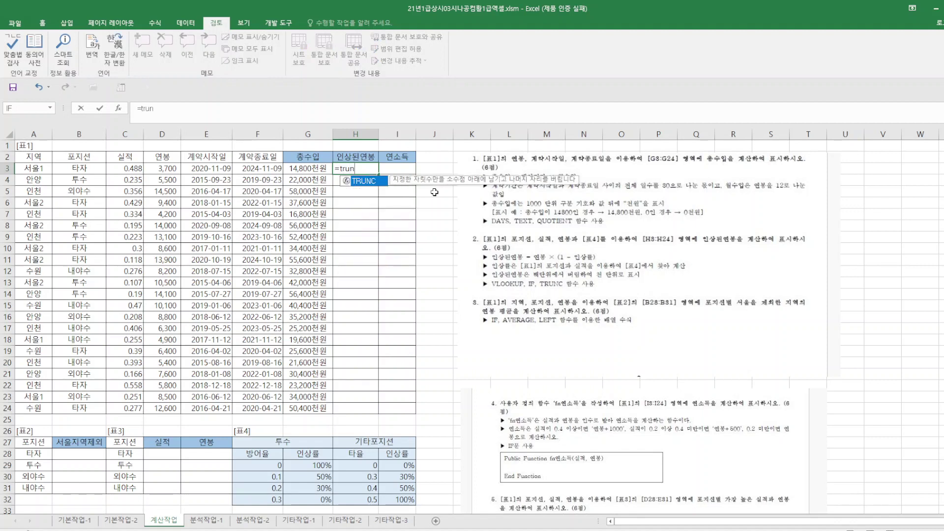
{"action": "type", "text": "c("}
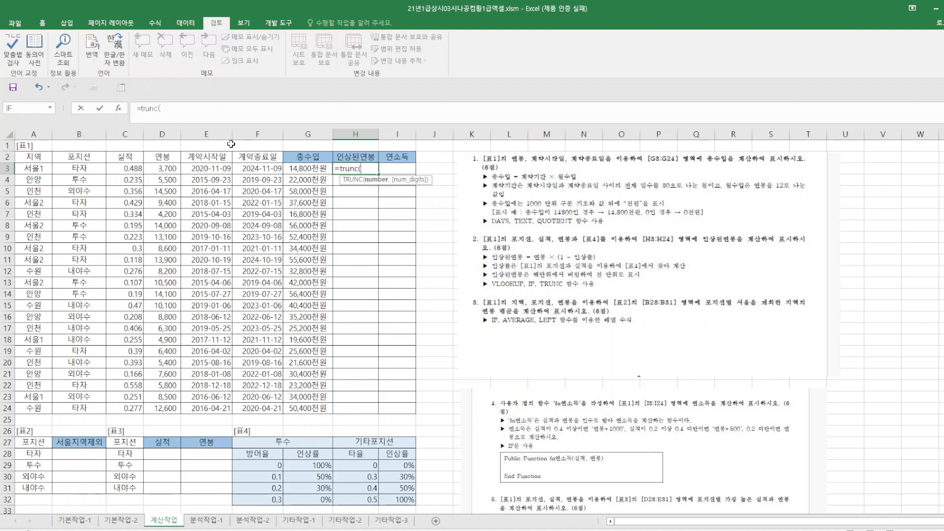
{"action": "left_click", "coordinate": [160, 171]}
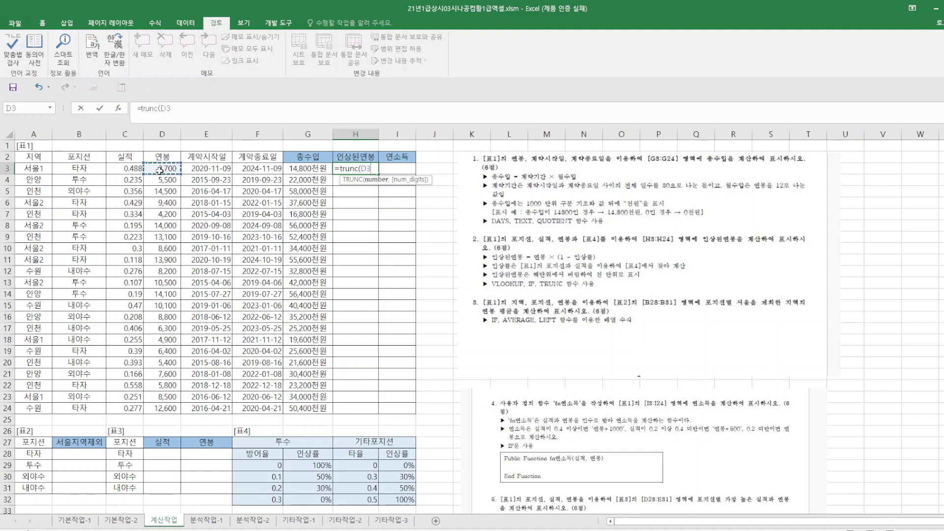
{"action": "type", "text": "*(1-if("}
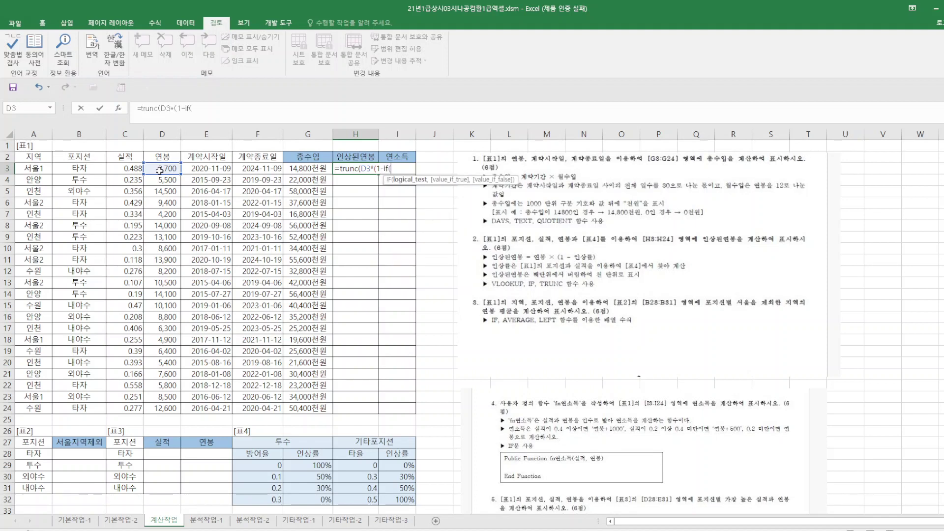
- Set the IF condition in the H3 formula to B3="투수"
{"action": "left_click", "coordinate": [86, 167]}
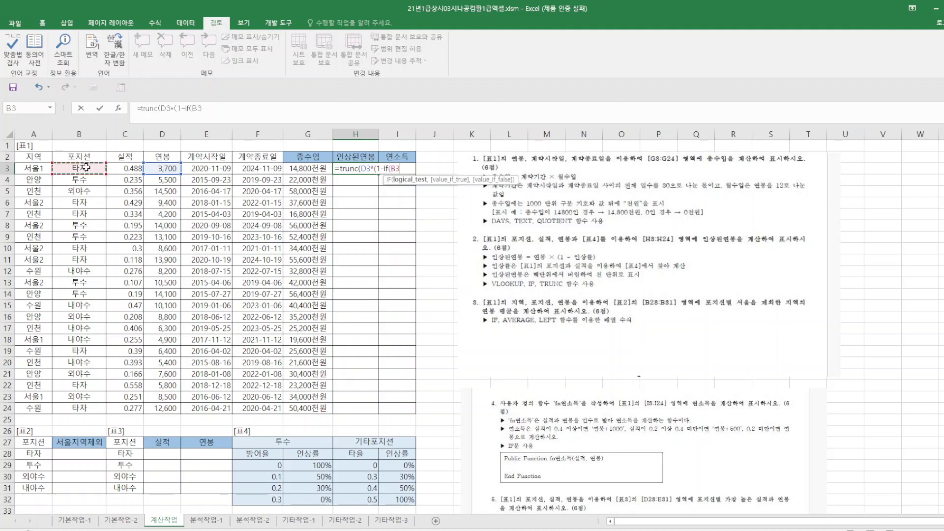
{"action": "type", "text": "=\""}
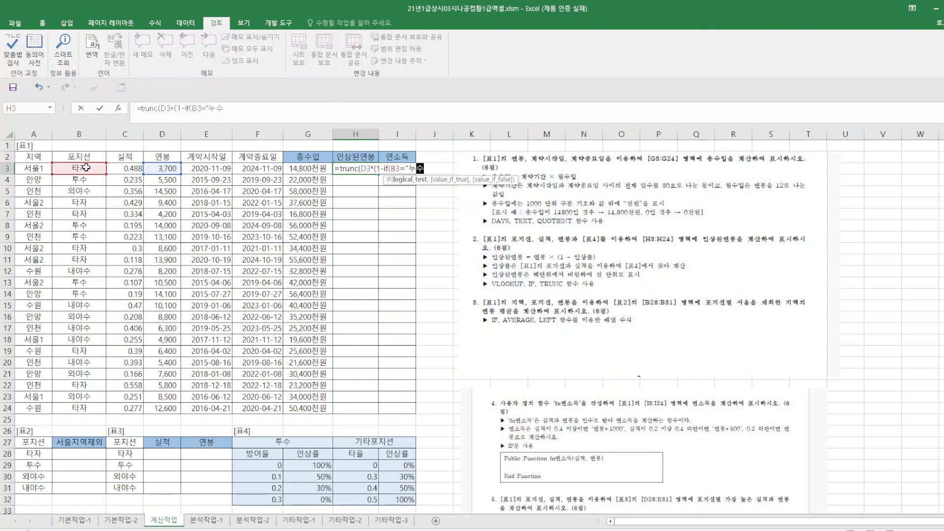
{"action": "type", "text": "투수\""}
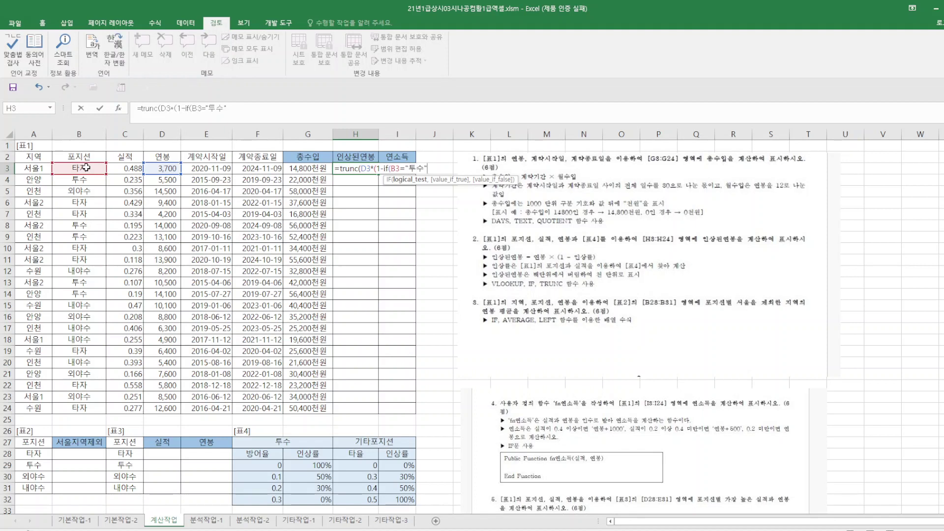
{"action": "type", "text": ","}
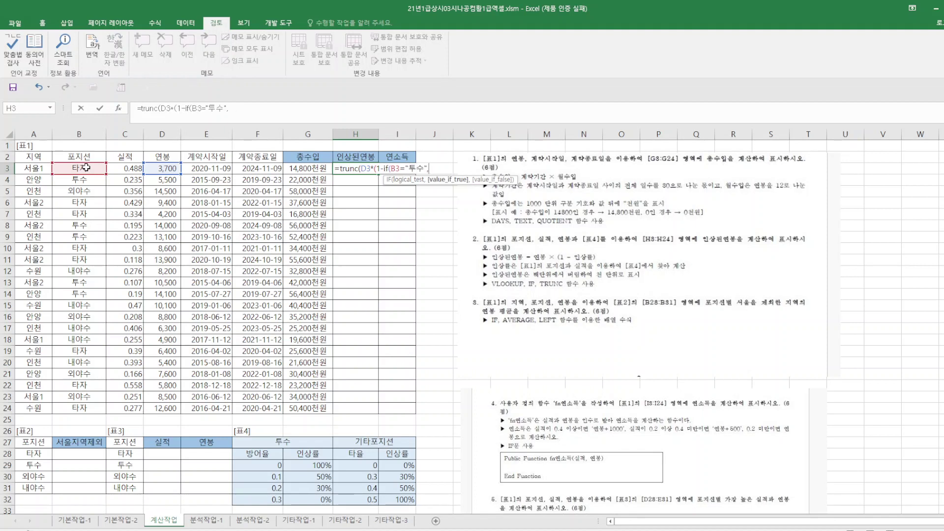
- Set the IF function's true value in the H3 formula to VLOOKUP(C3,$F$29:$G$32,2)
{"action": "type", "text": "vl"}
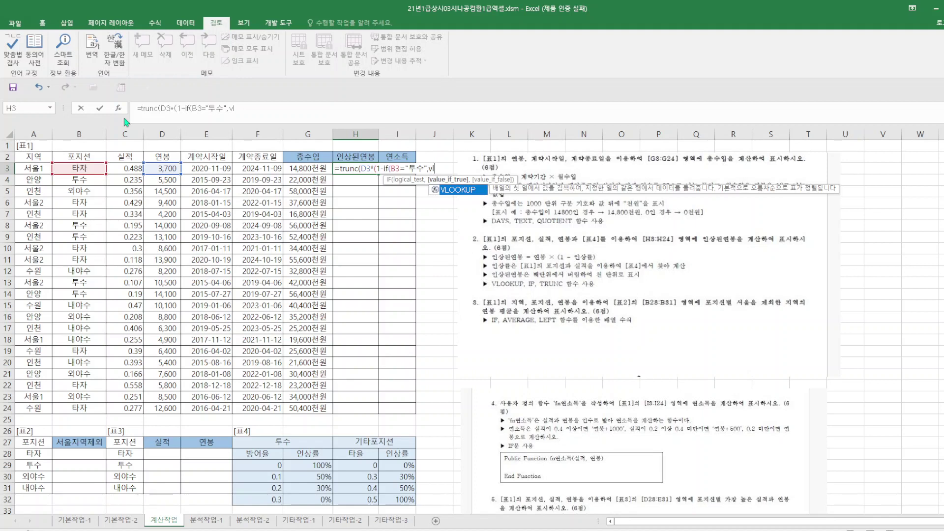
{"action": "double_click", "coordinate": [462, 190]}
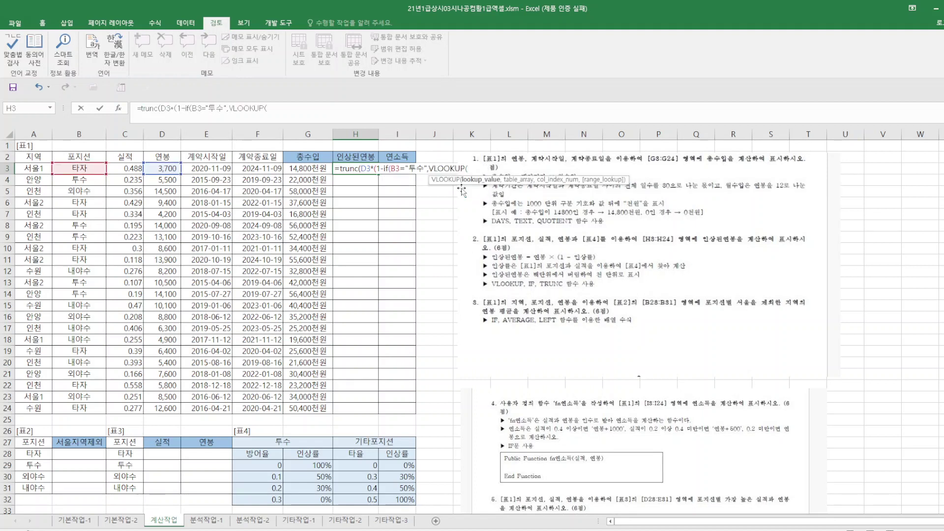
{"action": "left_click", "coordinate": [133, 168]}
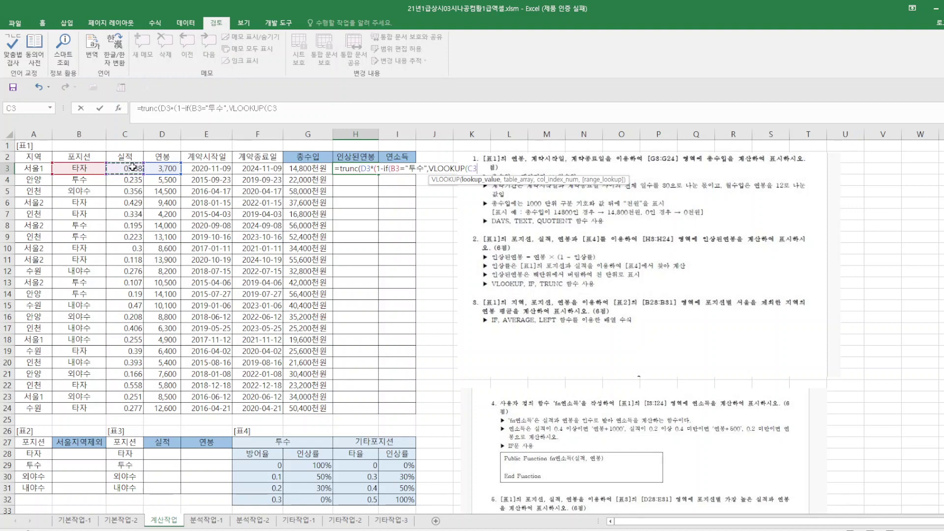
{"action": "type", "text": ","}
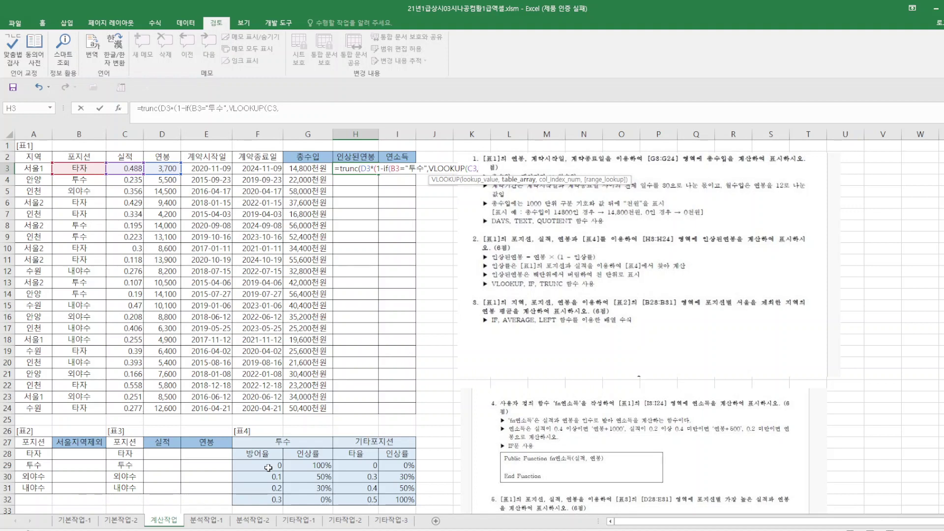
{"action": "left_click_drag", "start_coordinate": [260, 465], "coordinate": [297, 500]}
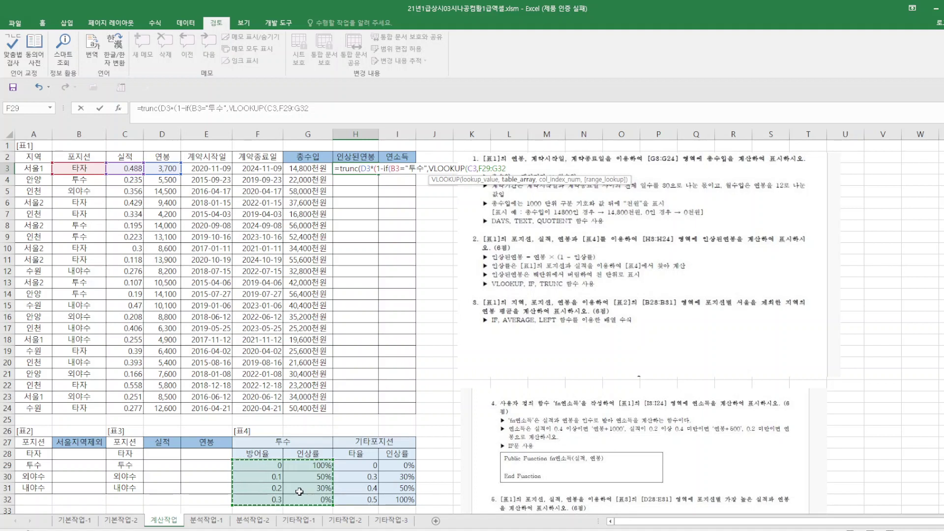
{"action": "key", "text": "F4"}
{"action": "left_click", "coordinate": [335, 112]}
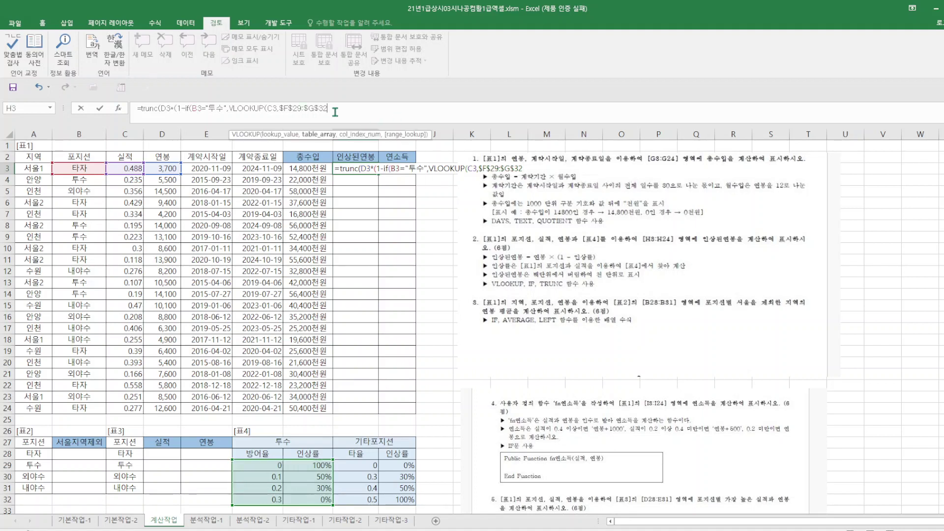
{"action": "type", "text": ","}
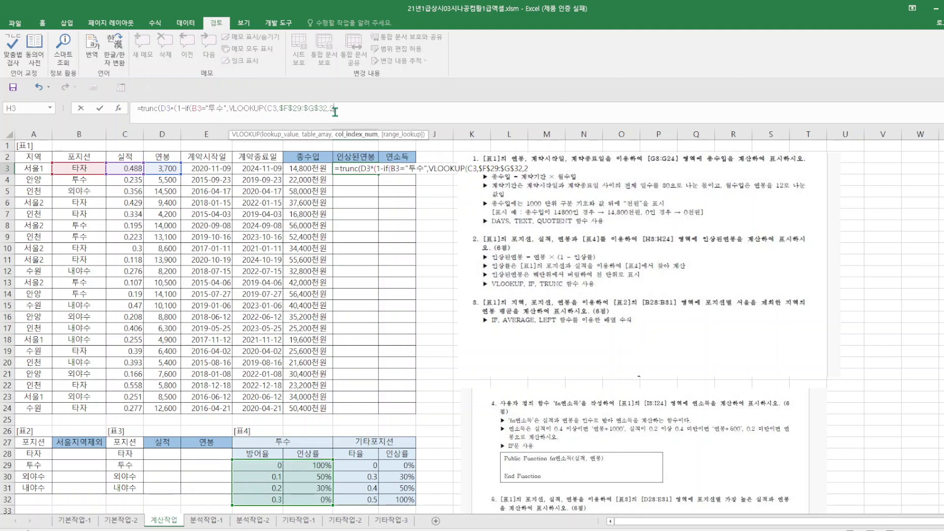
{"action": "type", "text": "2),vl"}
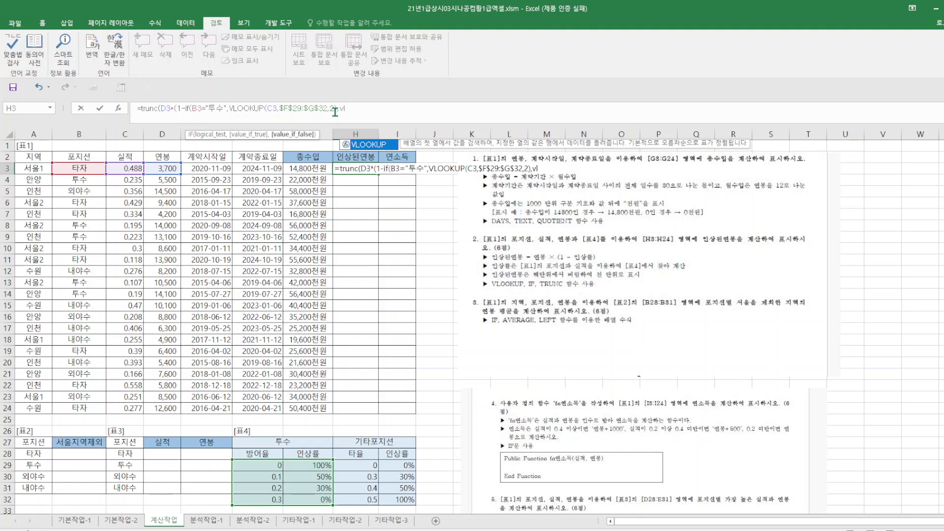
- Set the IF function's false value in the H3 formula to VLOOKUP(C3,$H$29:$I$32,2) and close the IF
{"action": "key", "text": "Tab"}
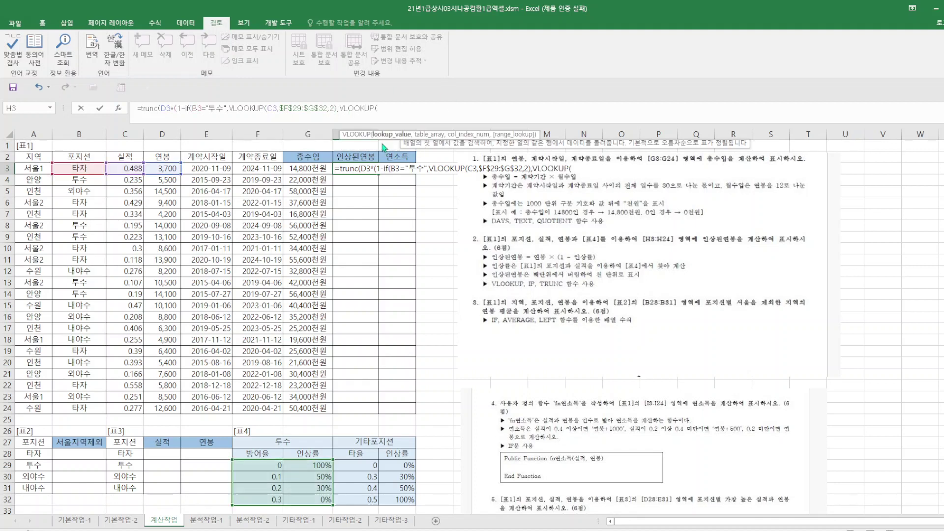
{"action": "left_click", "coordinate": [128, 168]}
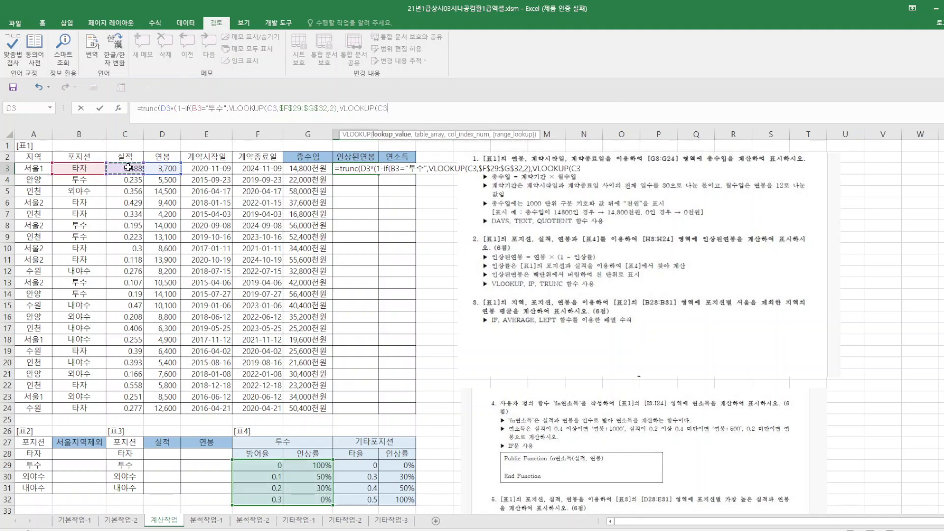
{"action": "type", "text": ","}
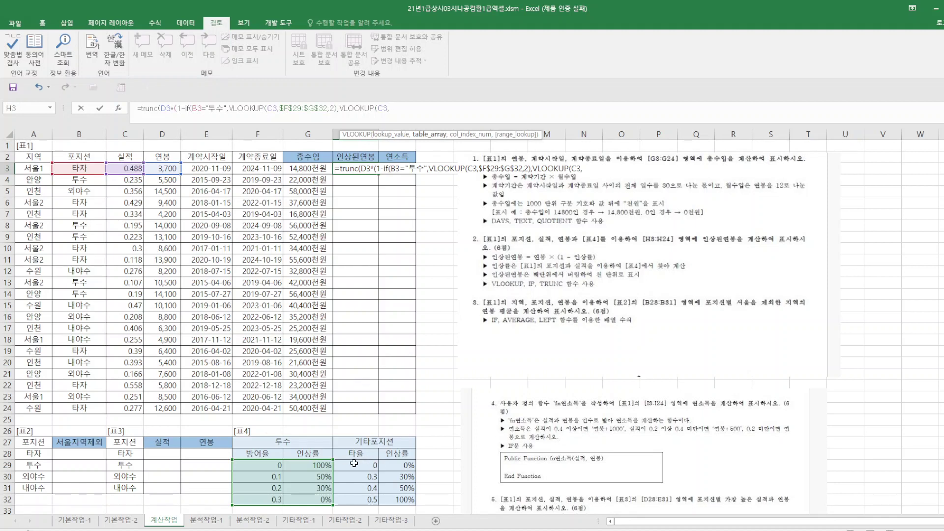
{"action": "left_click_drag", "start_coordinate": [354, 464], "coordinate": [423, 501]}
{"action": "key", "text": "F4"}
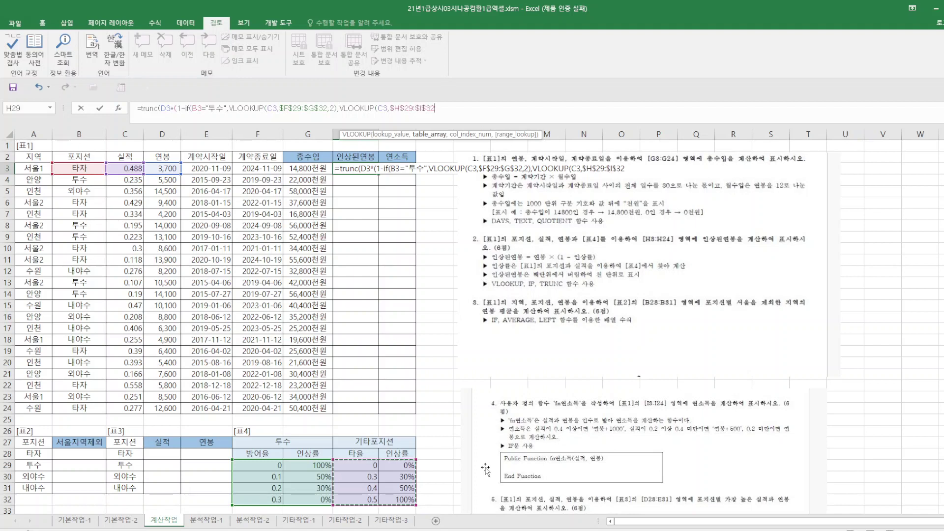
{"action": "type", "text": ","}
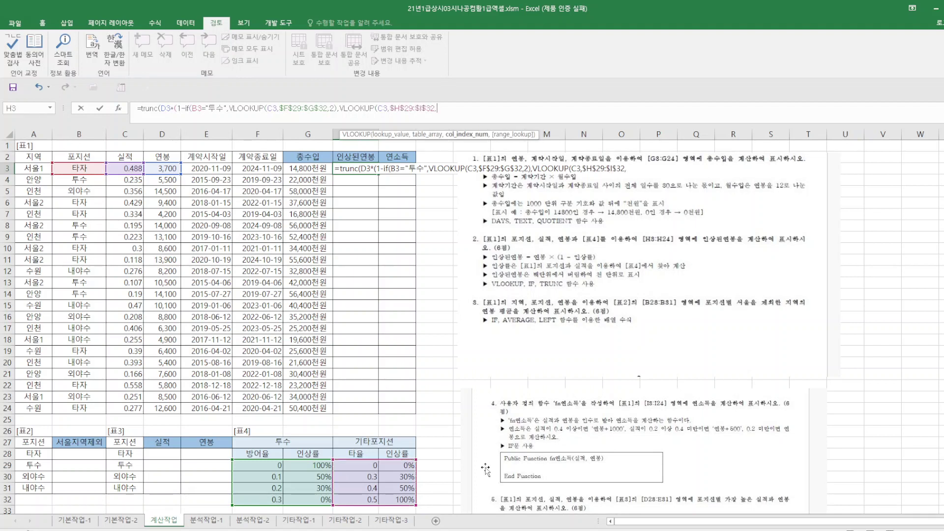
{"action": "type", "text": "2)),"}
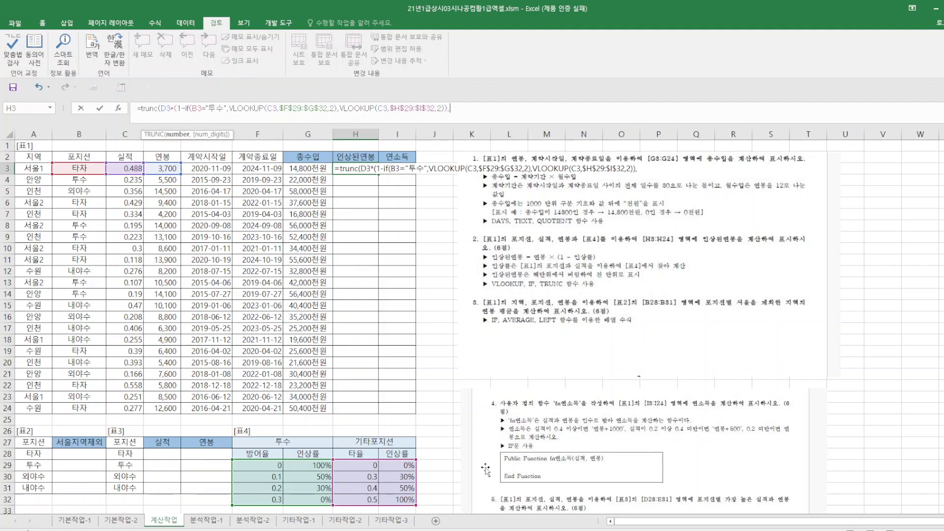
- Finish the H3 TRUNC formula with -3 as the digits argument, balance the closing parentheses before it, and enter the formula
{"action": "type", "text": "-3"}
{"action": "key", "text": "Return"}
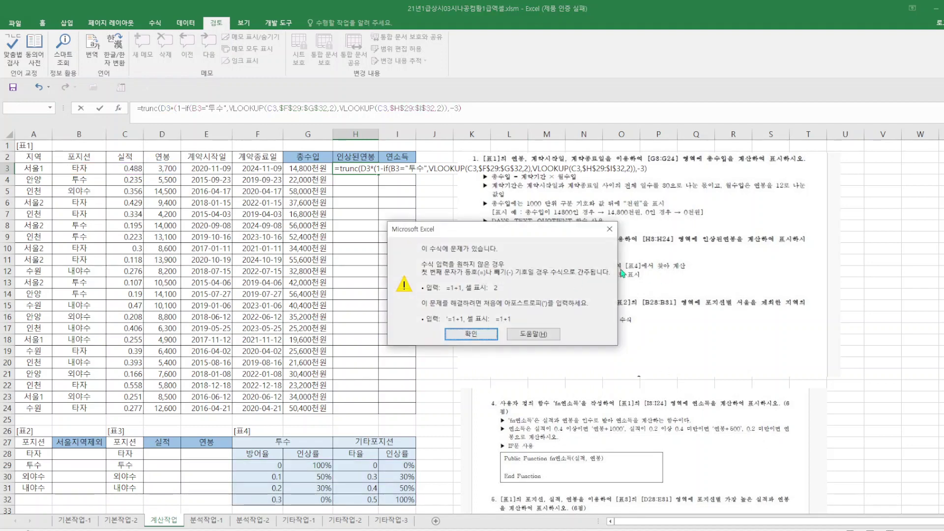
{"action": "left_click", "coordinate": [610, 234]}
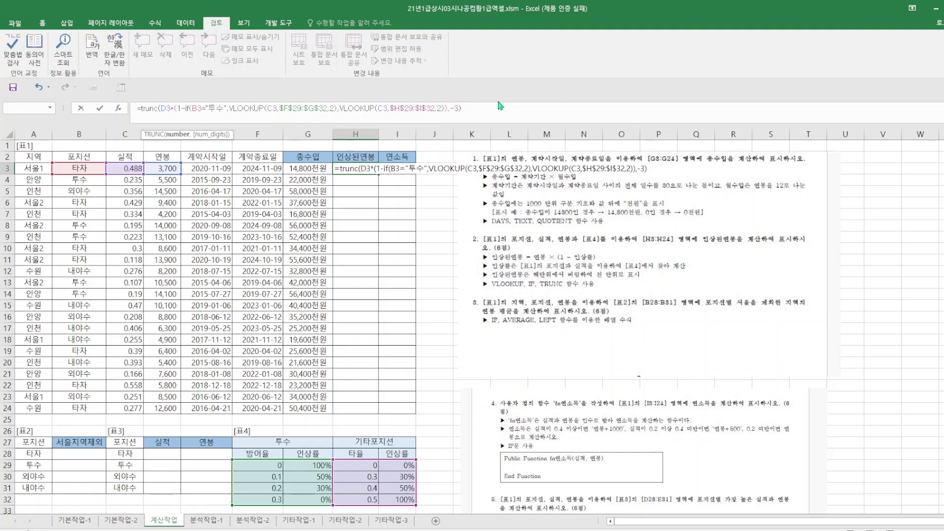
{"action": "type", "text": ")"}
{"action": "left_click", "coordinate": [483, 109]}
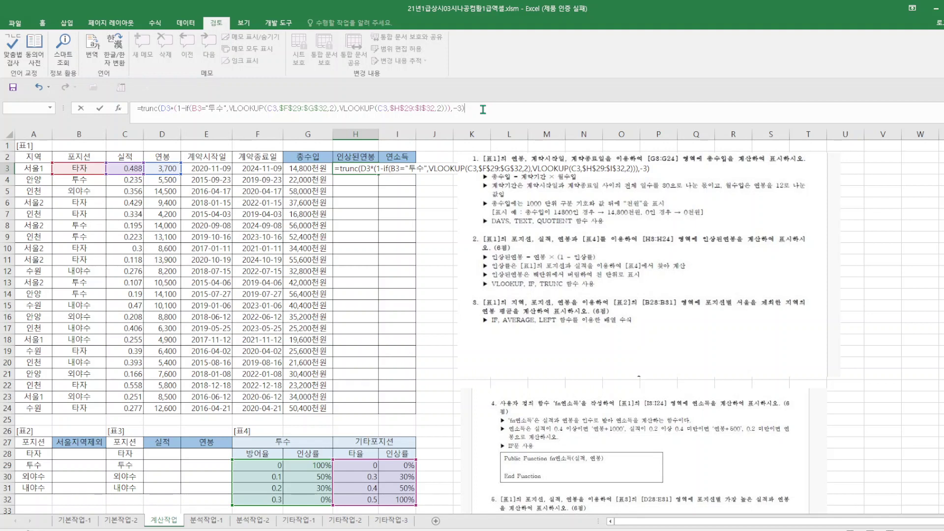
{"action": "type", "text": ")"}
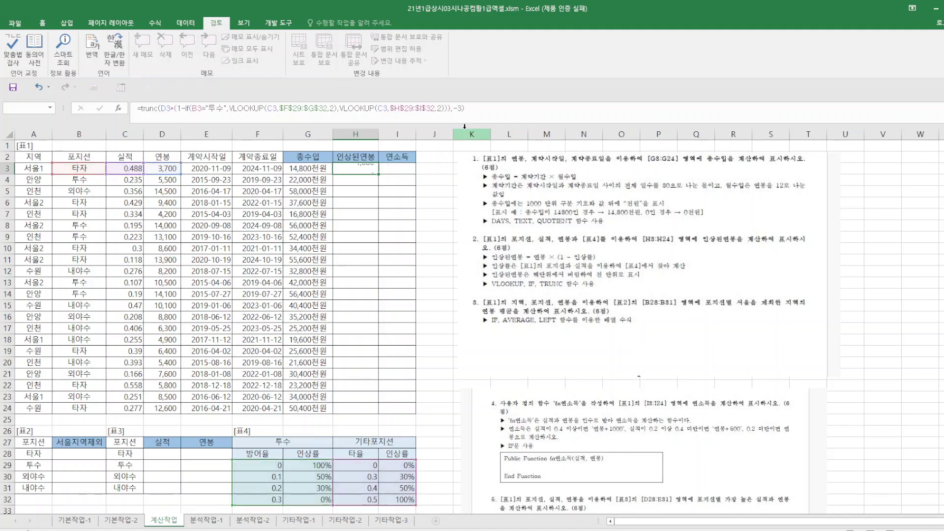
{"action": "key", "text": "Return"}
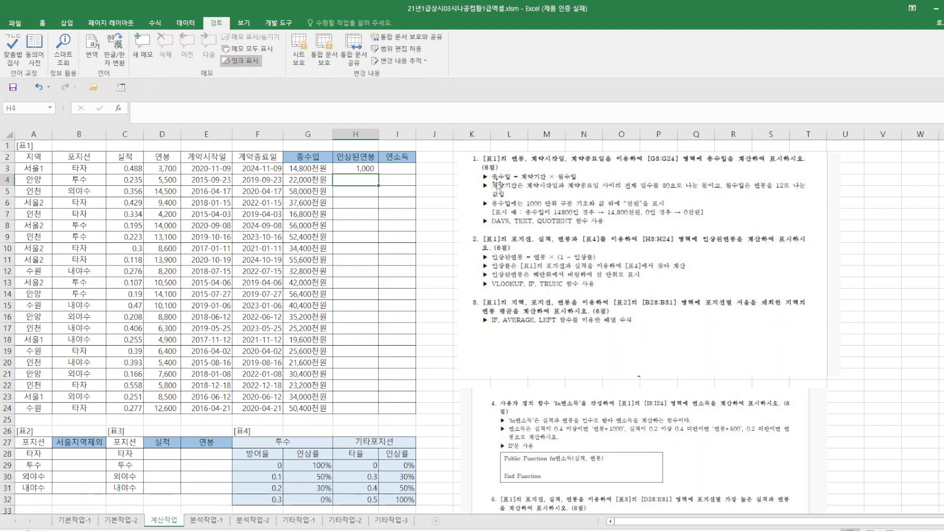
- Fill the 인상된연봉 formula from H3 down through H24 and save the workbook
{"action": "left_click", "coordinate": [359, 170]}
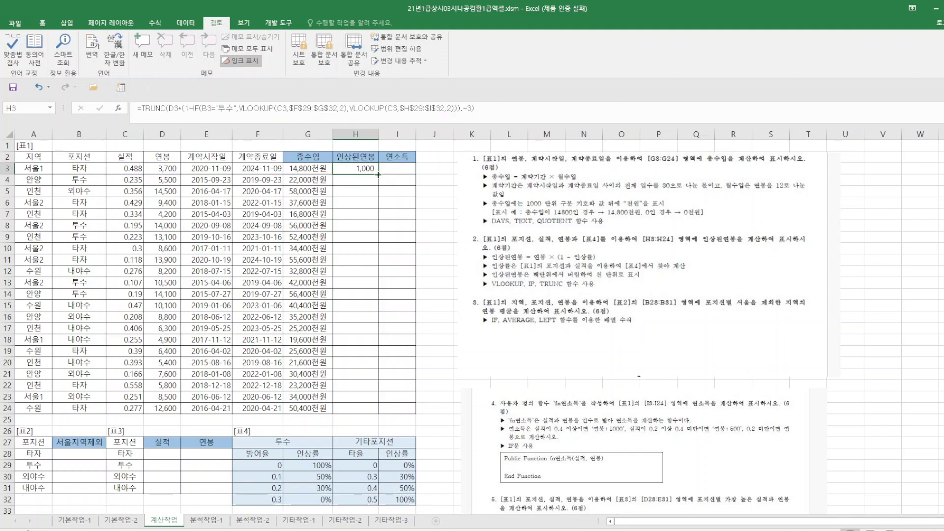
{"action": "left_click_drag", "start_coordinate": [377, 174], "coordinate": [370, 417]}
{"action": "left_click", "coordinate": [480, 379]}
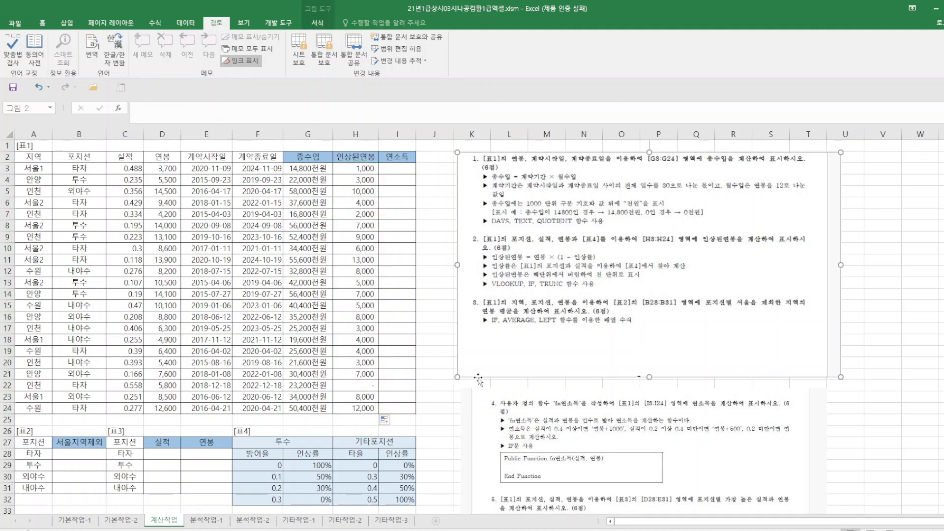
{"action": "left_click", "coordinate": [445, 423]}
{"action": "left_click", "coordinate": [13, 88]}
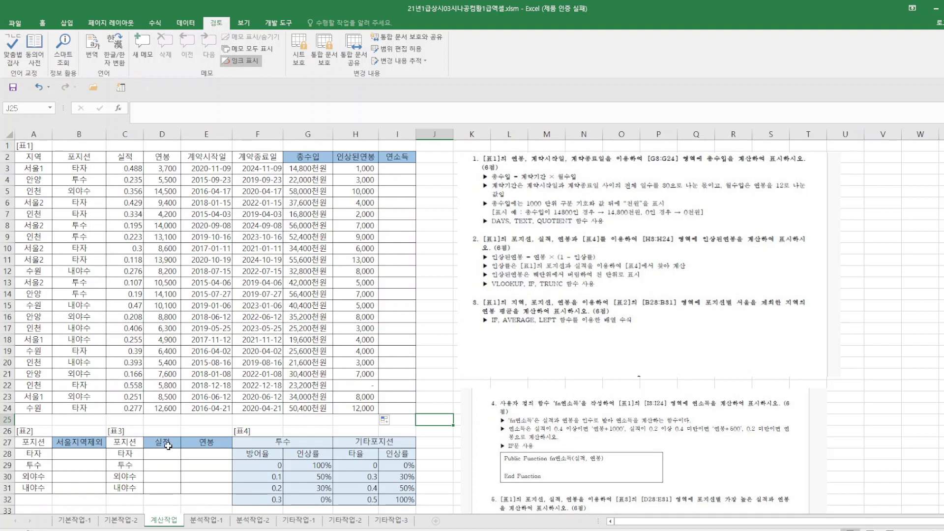
- Begin the 서울지역제외 average formula in B28 as =average(if(($B$3:$B$24=A28), matching each row's 포지션
{"action": "left_click", "coordinate": [71, 455]}
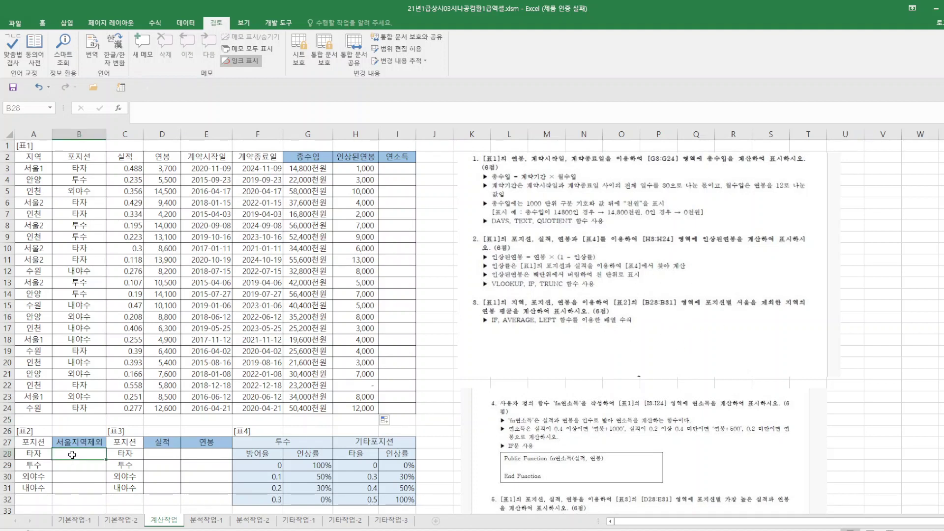
{"action": "type", "text": "=a"}
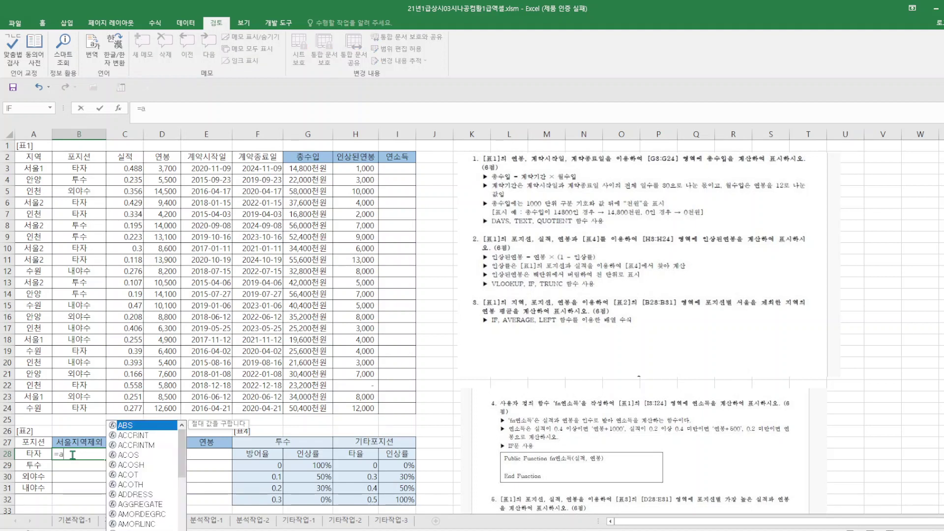
{"action": "type", "text": "verage("}
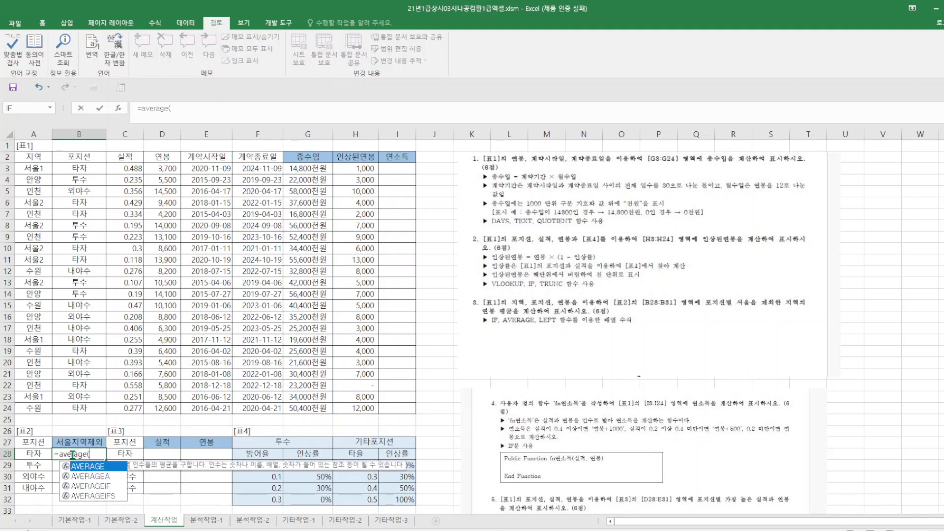
{"action": "type", "text": "if(("}
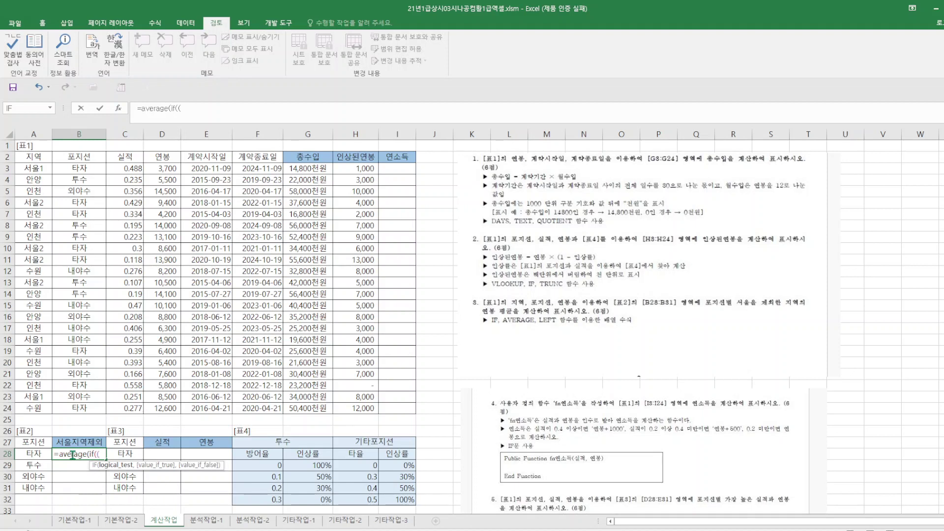
{"action": "left_click_drag", "start_coordinate": [94, 169], "coordinate": [91, 404]}
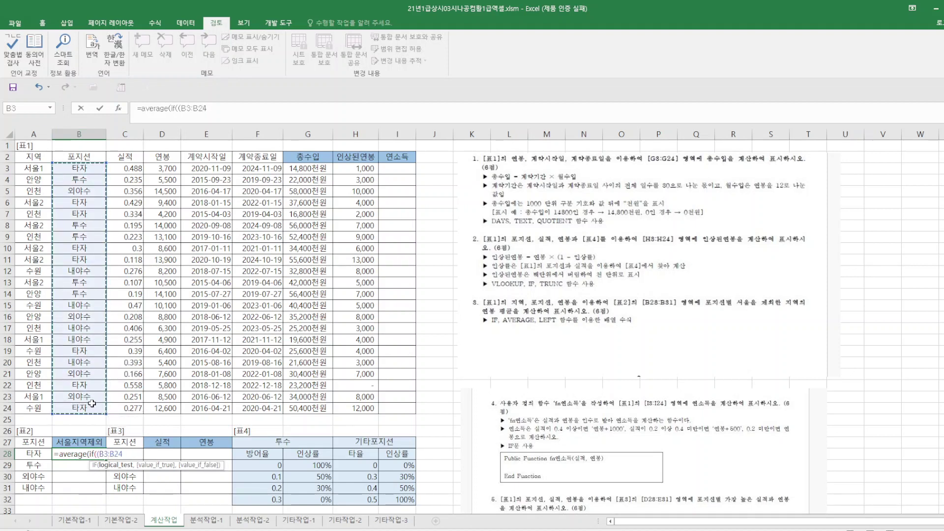
{"action": "key", "text": "F4"}
{"action": "type", "text": "="}
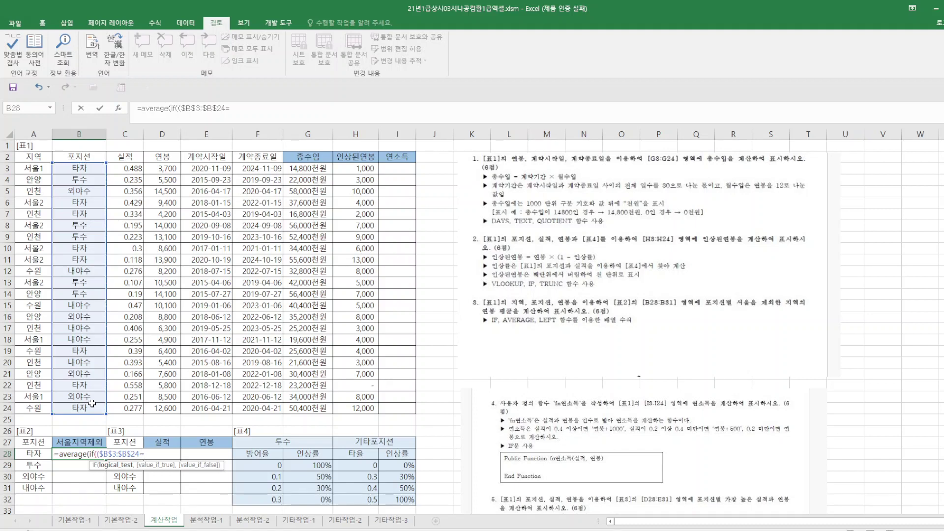
{"action": "left_click", "coordinate": [31, 454]}
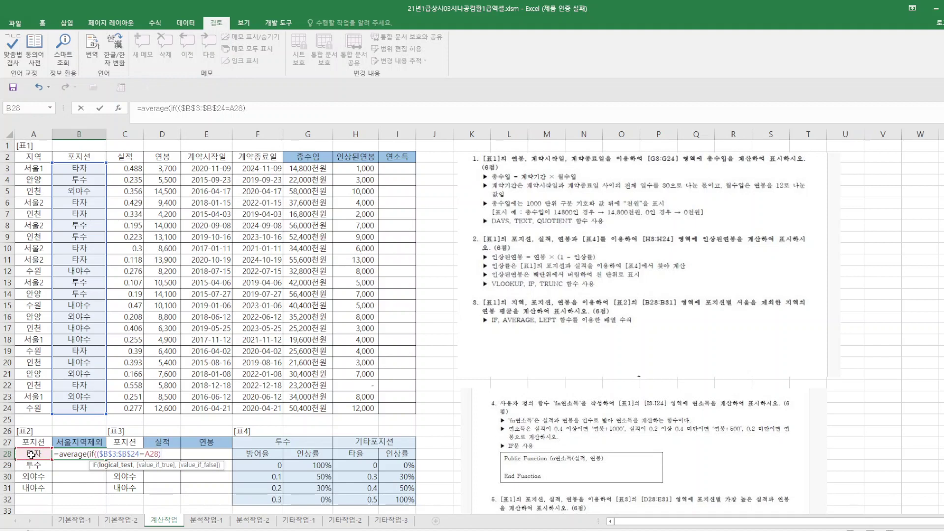
- Extend the B28 IF condition with *(left($A$3:$A$24,2)<>"서울") and close the logical test
{"action": "type", "text": "le"}
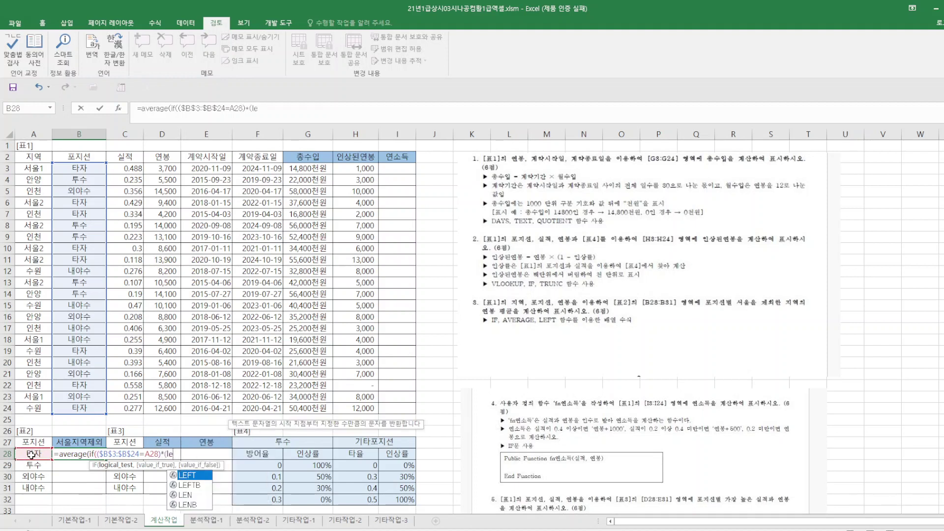
{"action": "type", "text": "ft("}
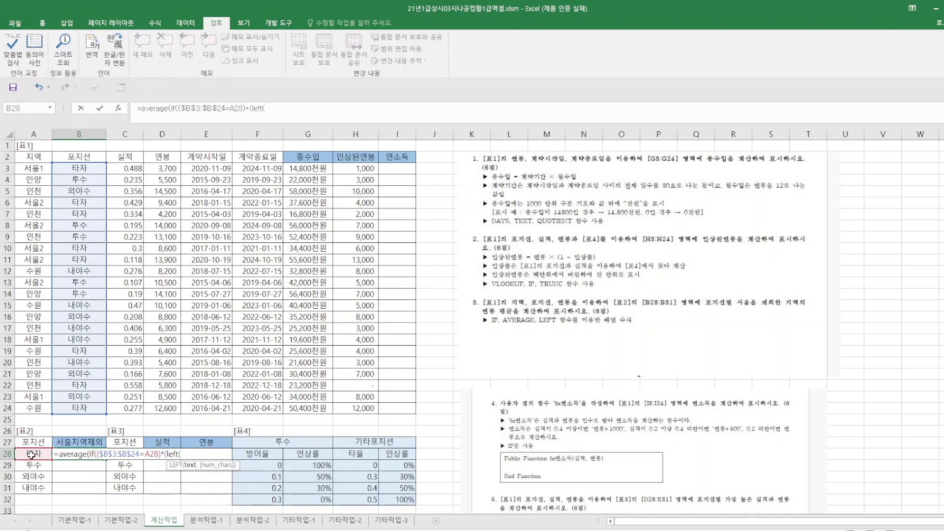
{"action": "left_click_drag", "start_coordinate": [35, 168], "coordinate": [39, 405]}
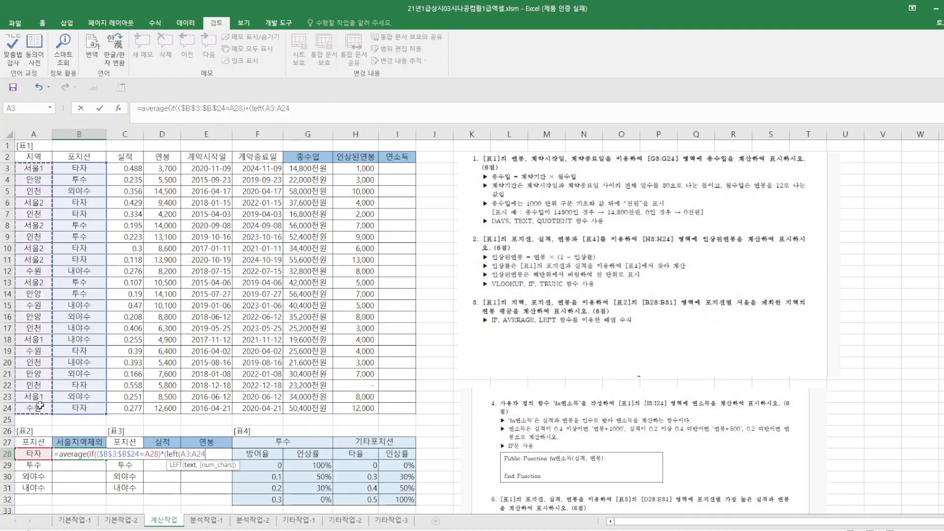
{"action": "key", "text": "F4"}
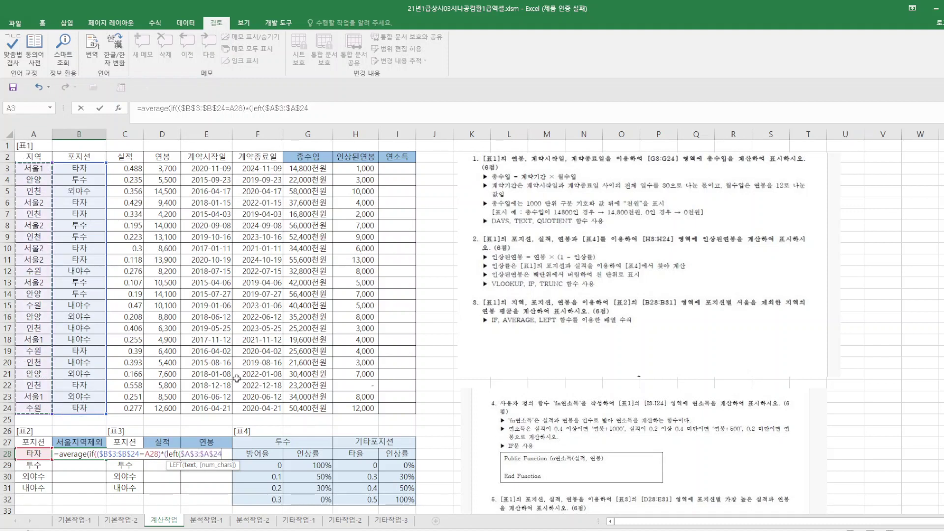
{"action": "type", "text": ","}
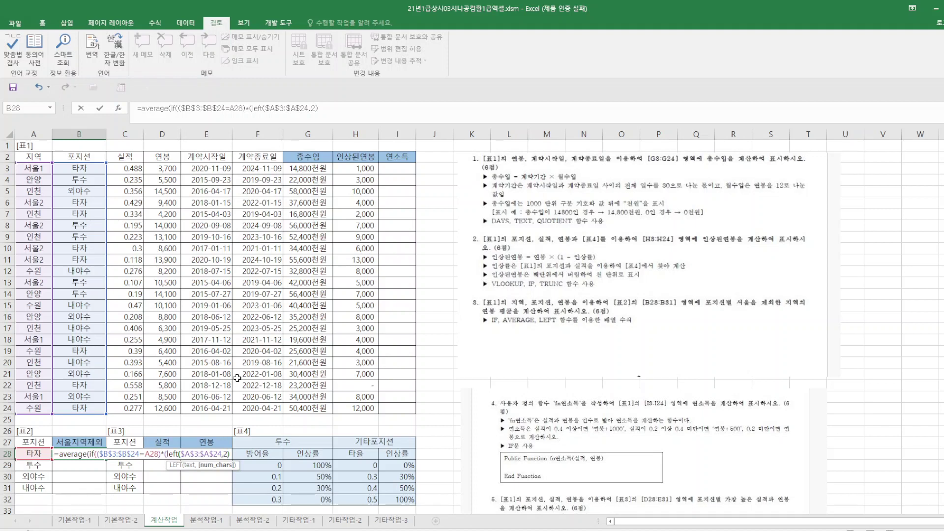
{"action": "type", "text": "2)<>"}
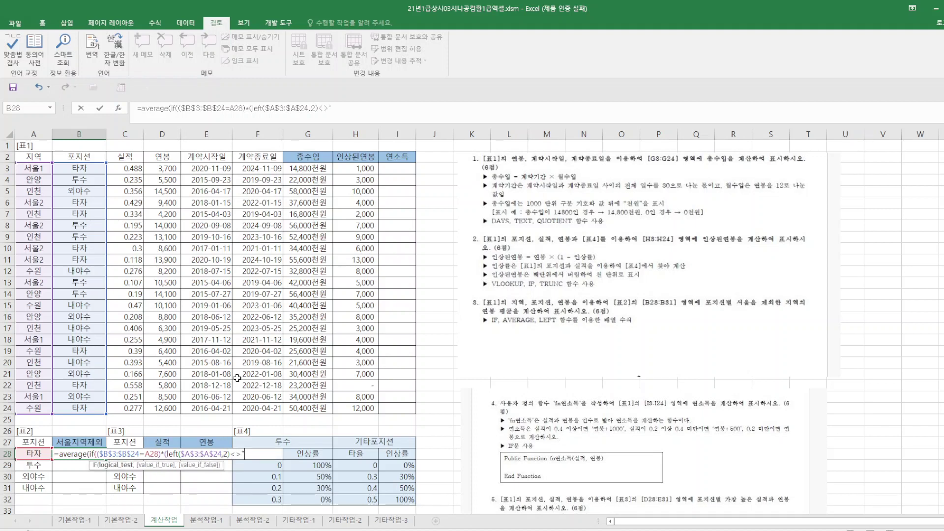
{"action": "type", "text": "\"서울\"),"}
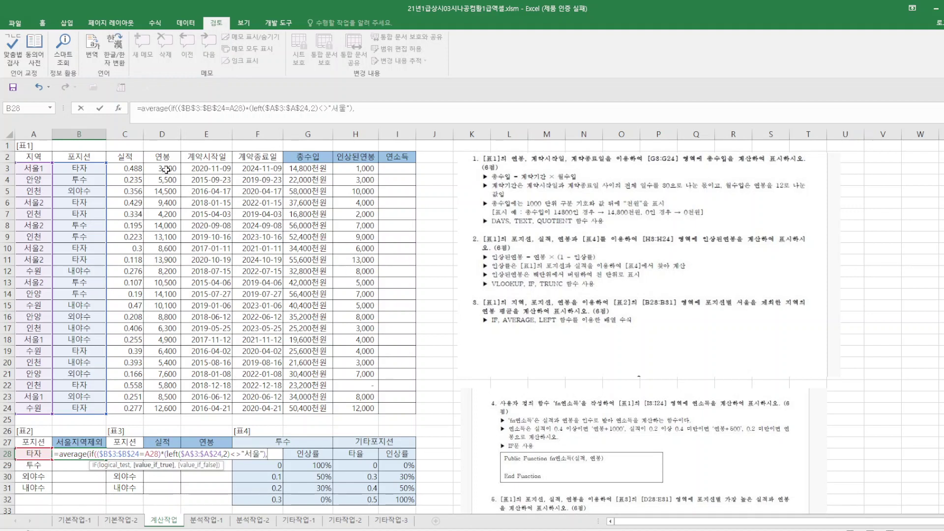
- Set the IF function's true value to $D$3:$D$24, close both functions, and enter B28 as an array formula
{"action": "left_click_drag", "start_coordinate": [166, 170], "coordinate": [160, 412]}
{"action": "key", "text": "F4"}
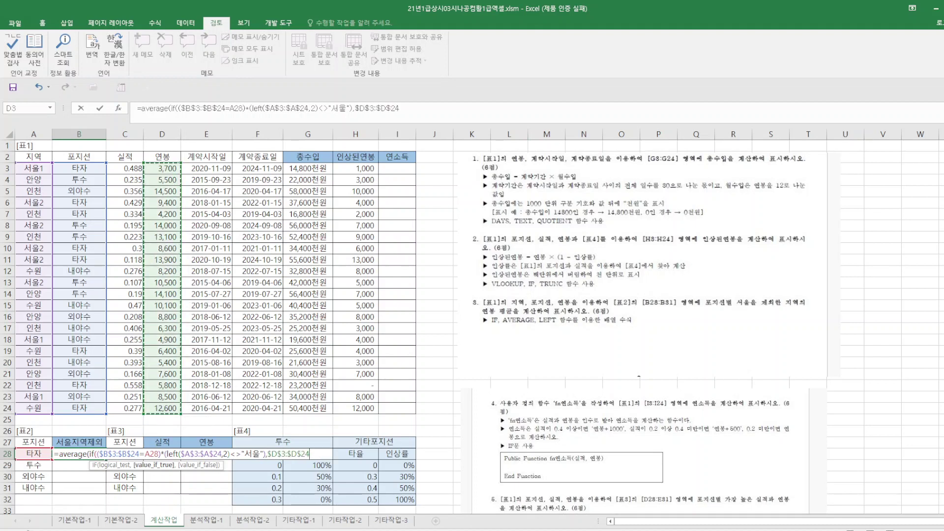
{"action": "type", "text": "))"}
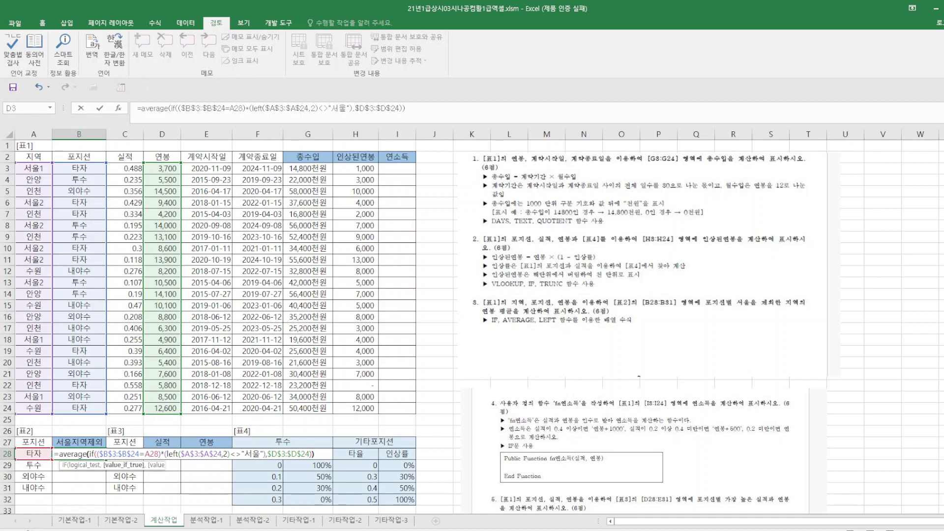
{"action": "key", "text": "ctrl+shift+Return"}
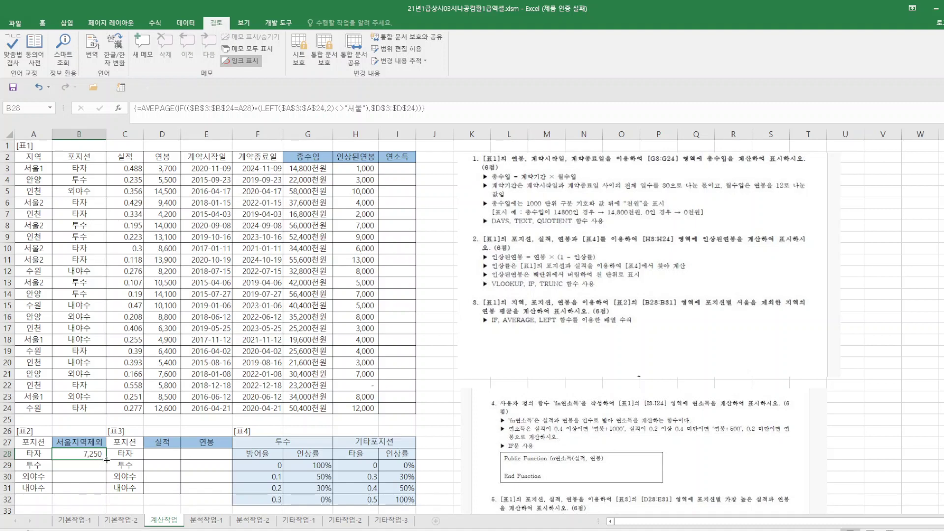
- Fill the 서울지역제외 array formula from B28 down through B31 and save the workbook
{"action": "left_click_drag", "start_coordinate": [107, 460], "coordinate": [107, 493]}
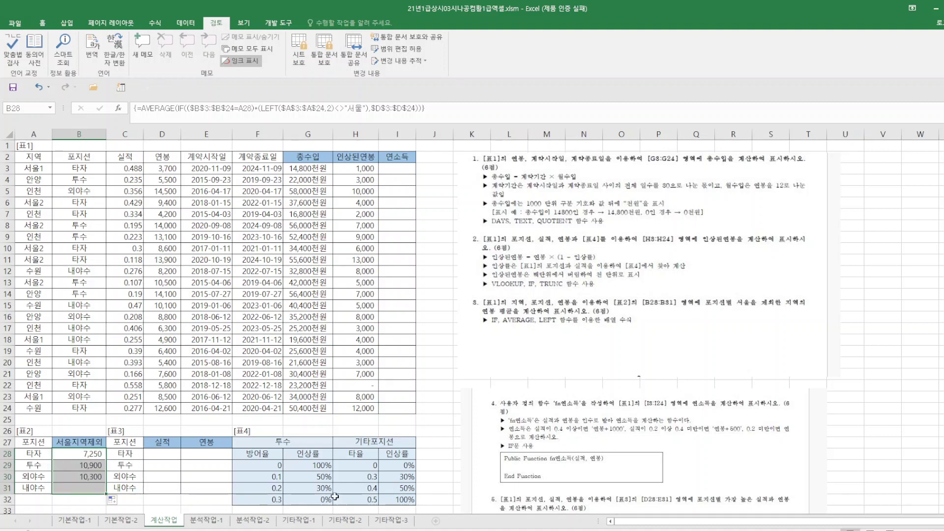
{"action": "left_click", "coordinate": [913, 399]}
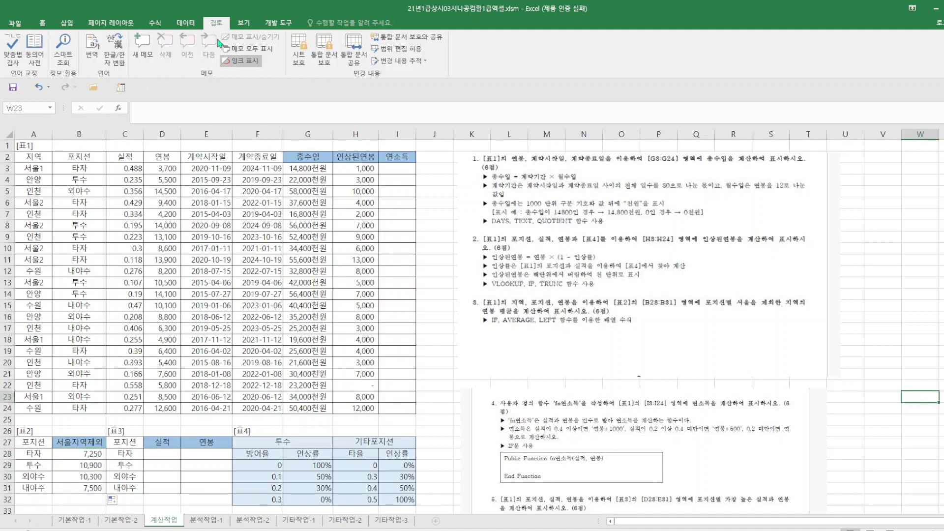
{"action": "left_click", "coordinate": [13, 89]}
- Delete the instruction picture for tasks 1–3, then move the tasks 4–5 picture up beside 표1 and stretch it taller
{"action": "left_click", "coordinate": [585, 348]}
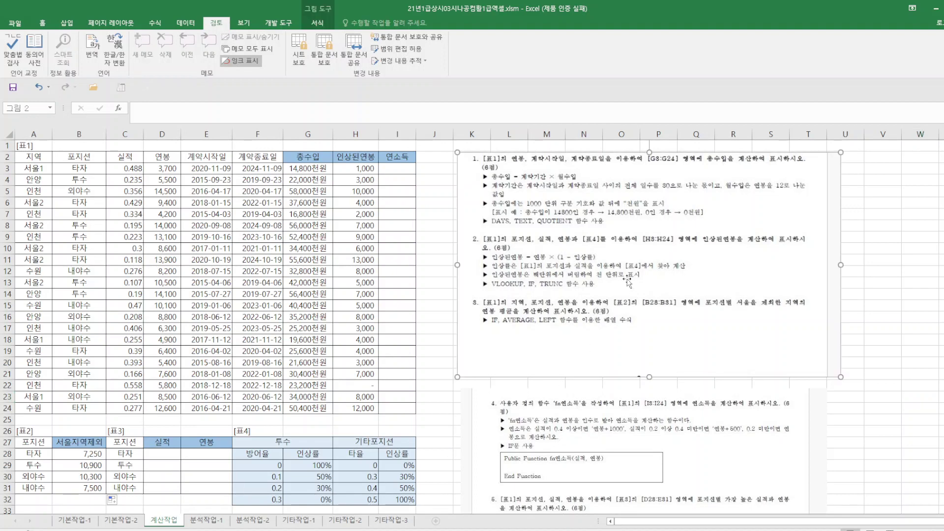
{"action": "key", "text": "Delete"}
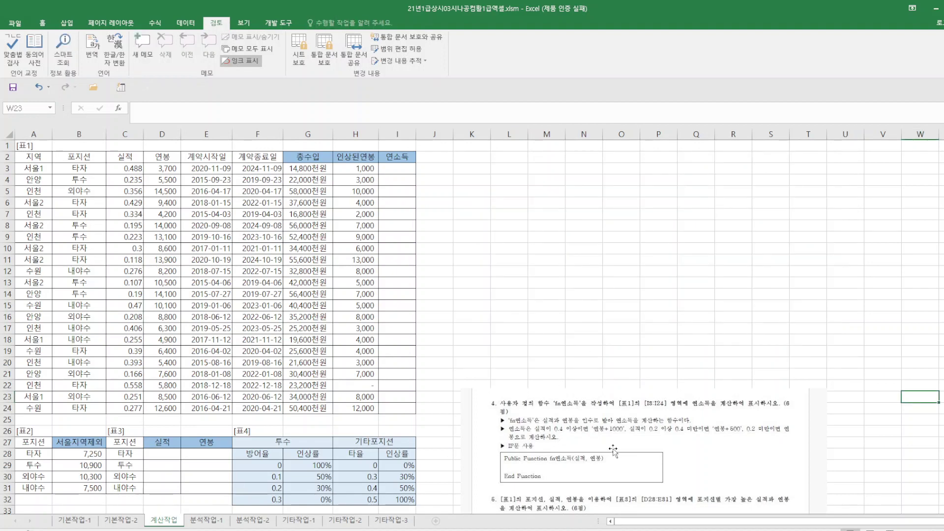
{"action": "left_click_drag", "start_coordinate": [613, 452], "coordinate": [582, 254]}
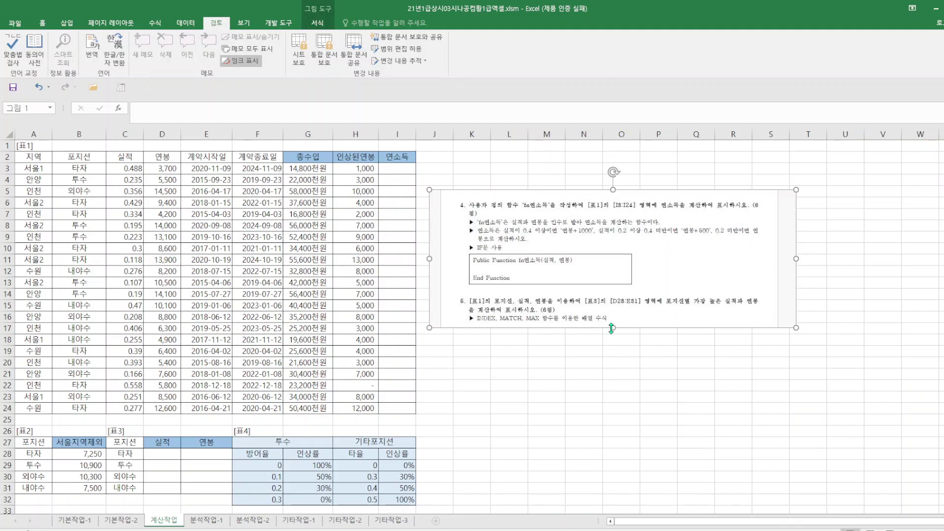
{"action": "left_click_drag", "start_coordinate": [613, 327], "coordinate": [636, 416]}
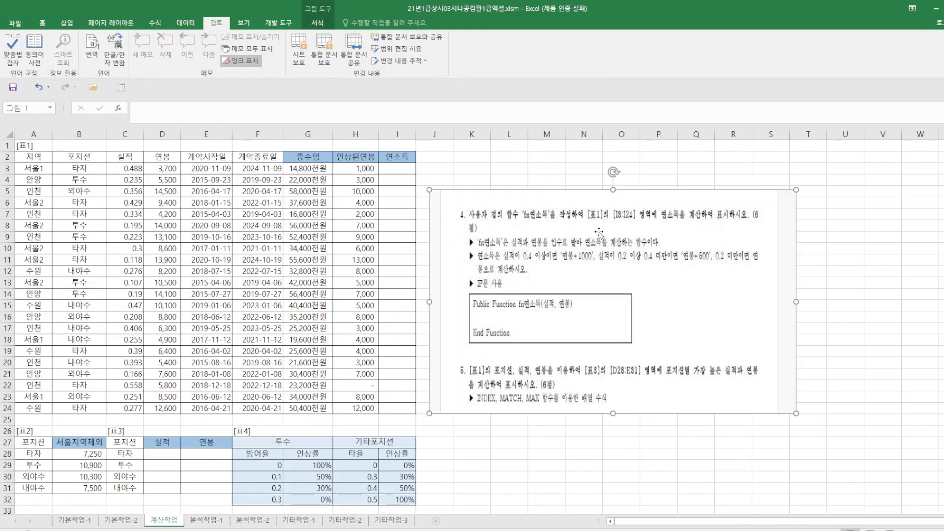
{"action": "left_click_drag", "start_coordinate": [600, 224], "coordinate": [625, 209]}
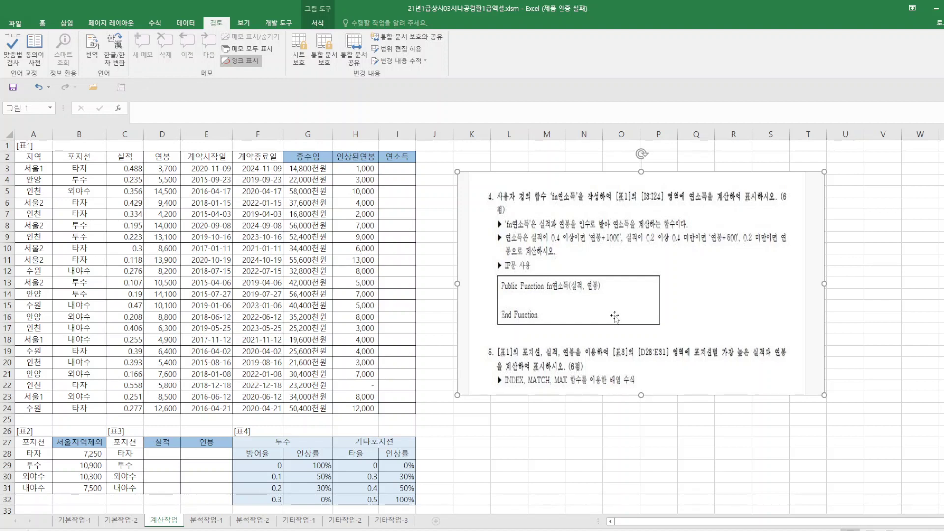
- Select I3, open the Visual Basic editor, and insert a new module into the workbook's project
{"action": "left_click", "coordinate": [399, 167]}
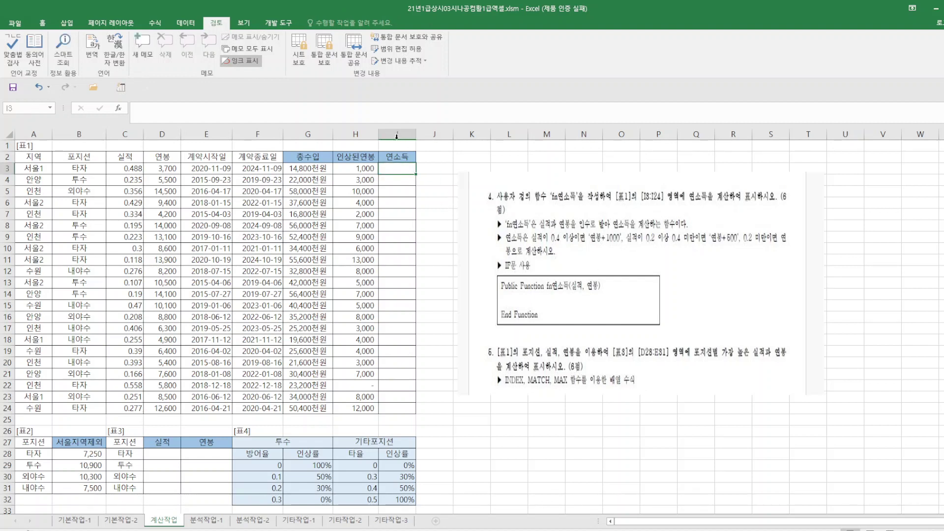
{"action": "left_click", "coordinate": [278, 22]}
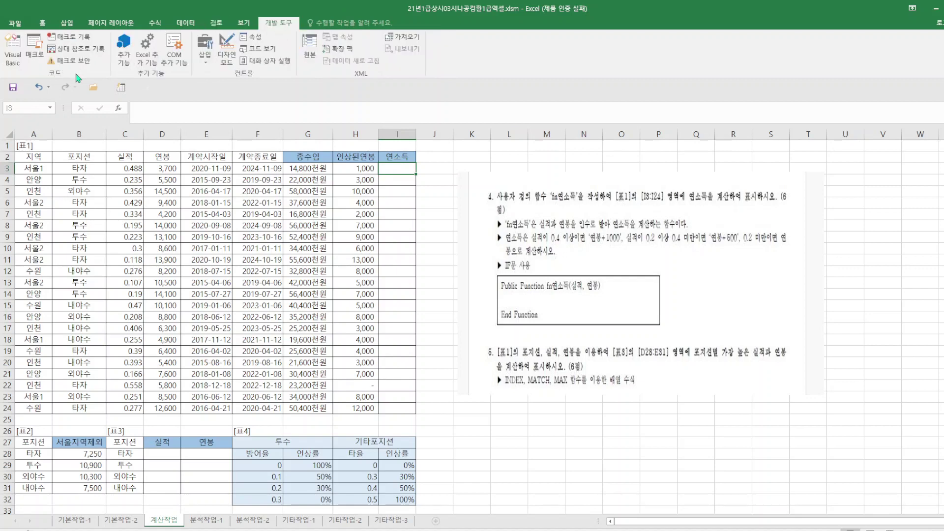
{"action": "left_click", "coordinate": [7, 50]}
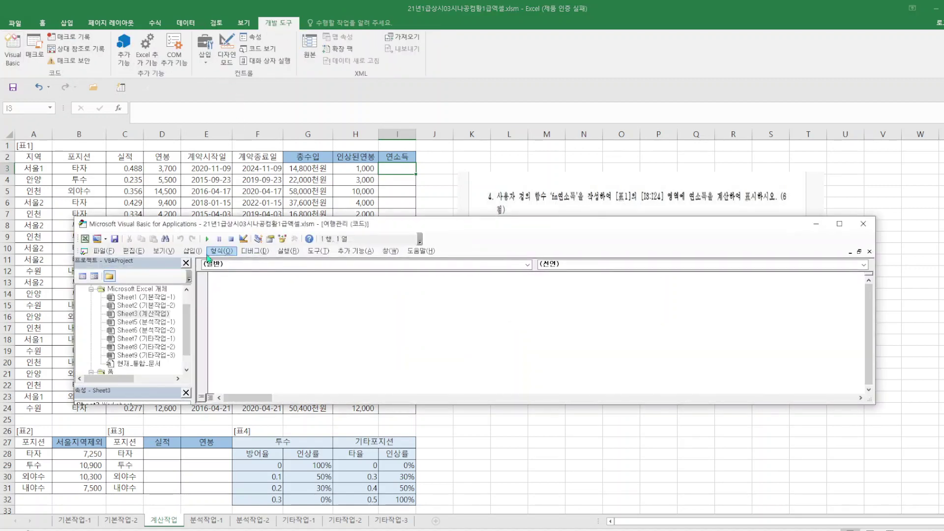
{"action": "left_click", "coordinate": [192, 251]}
{"action": "left_click", "coordinate": [221, 287]}
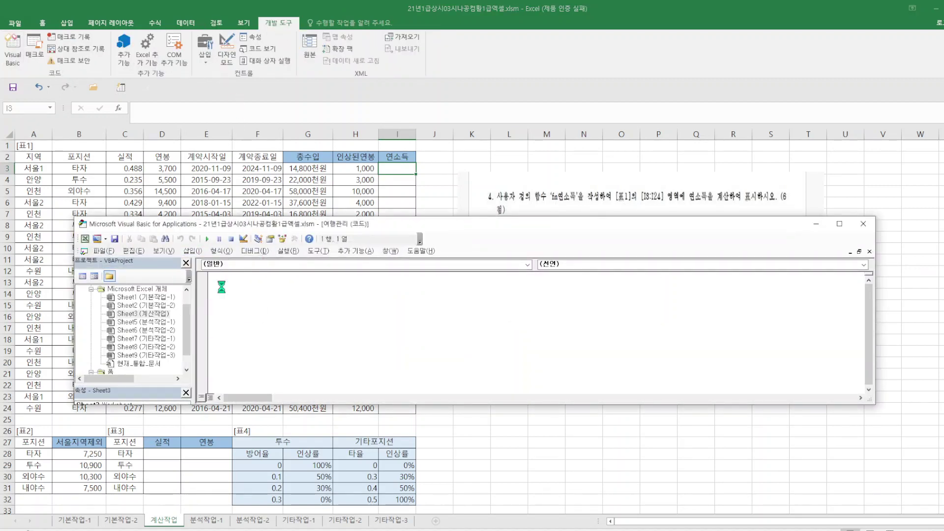
- Declare the user-defined function as Public Function fn연소득(실적, 연봉) in the new module
{"action": "type", "text": "pub"}
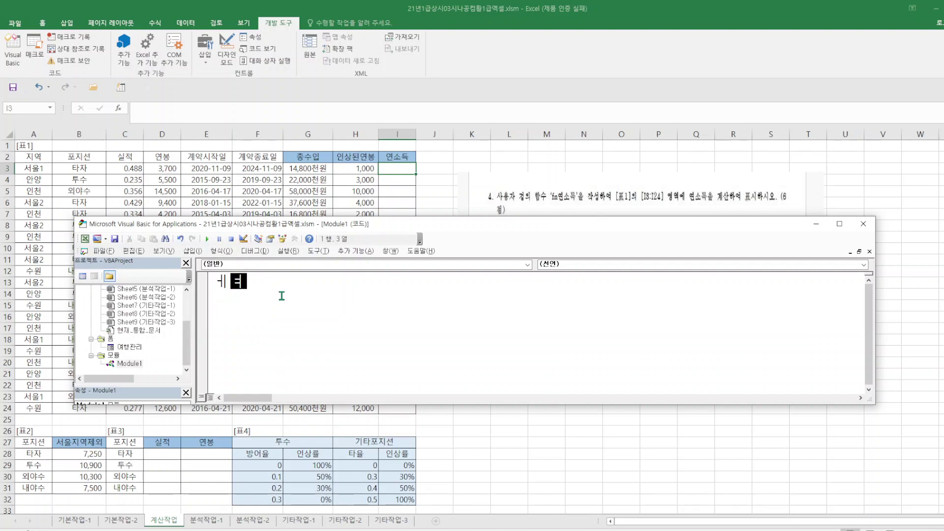
{"action": "key", "text": "BackSpace"}
{"action": "key", "text": "BackSpace"}
{"action": "key", "text": "BackSpace"}
{"action": "type", "text": "puli"}
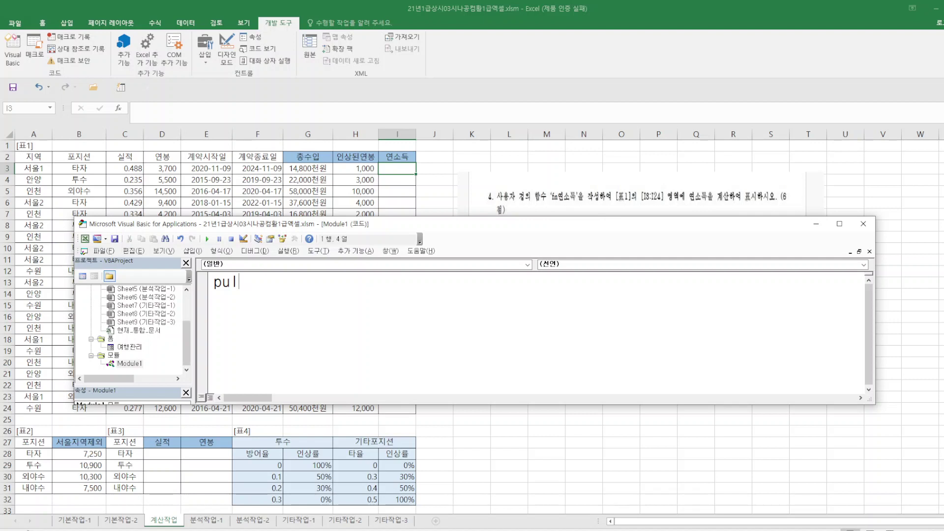
{"action": "key", "text": "BackSpace"}
{"action": "type", "text": "blic func"}
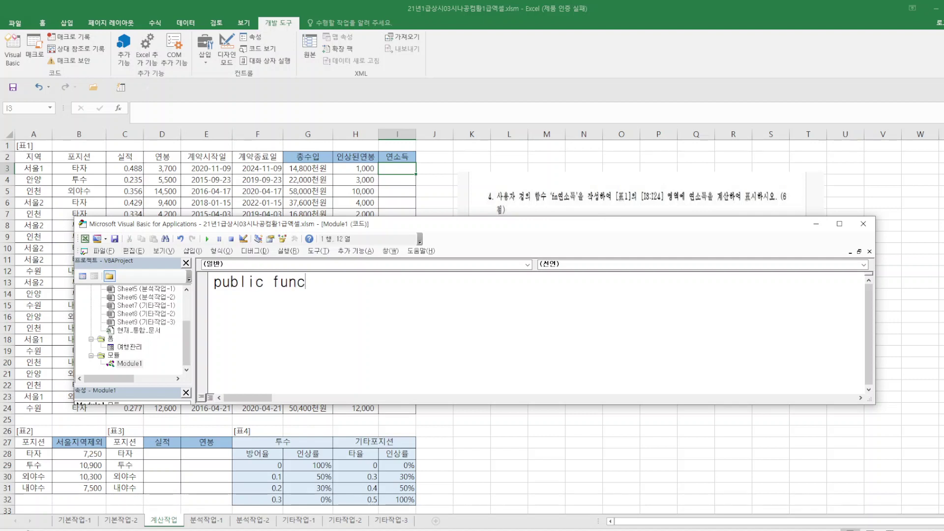
{"action": "type", "text": "tion fn"}
{"action": "key", "text": "Hangul"}
{"action": "type", "text": "연"}
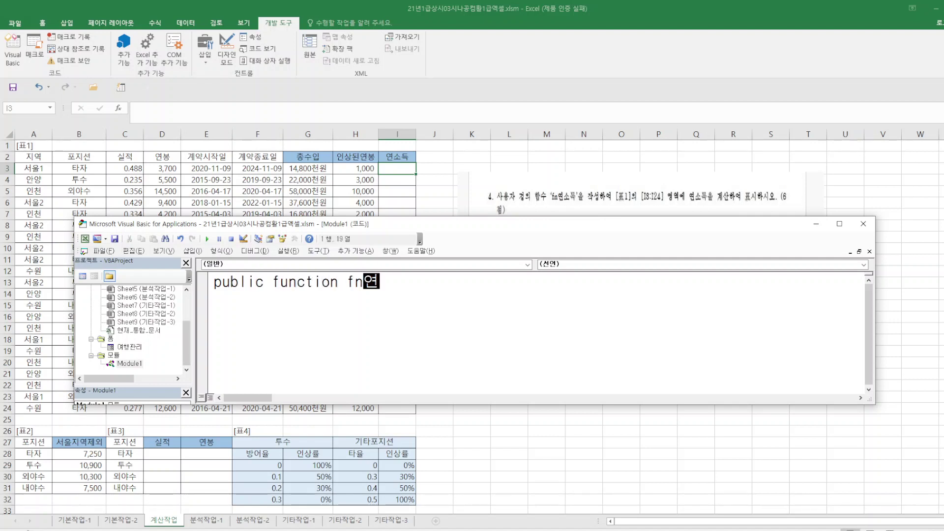
{"action": "type", "text": "소득(ㅅ"}
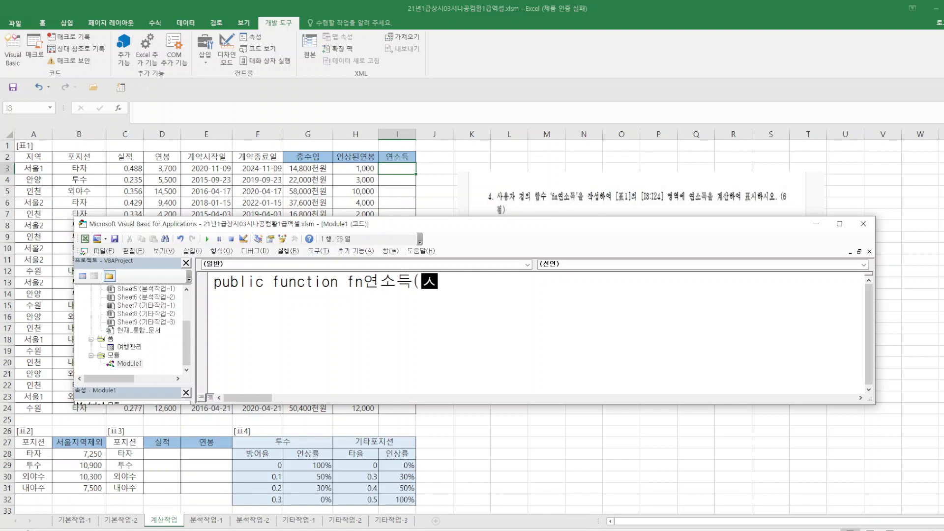
{"action": "type", "text": "실적, 연"}
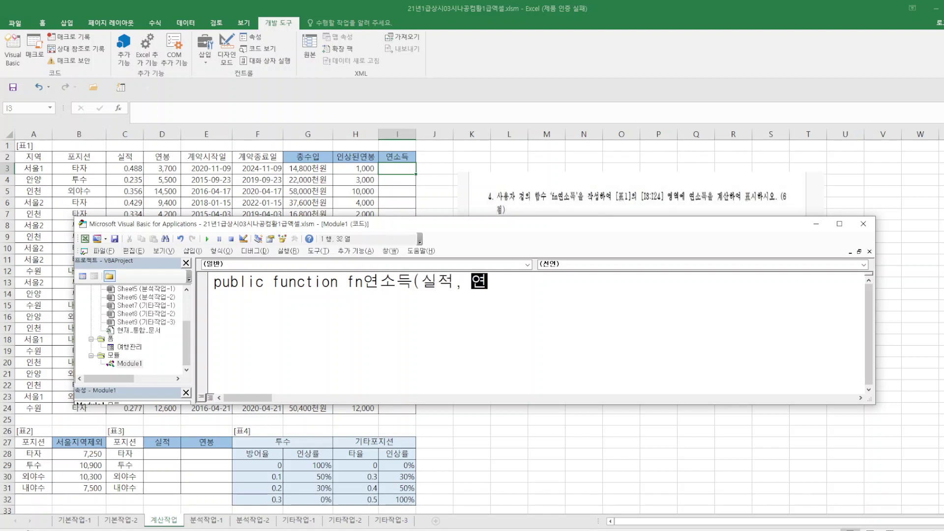
{"action": "type", "text": "봉)"}
{"action": "key", "text": "Return"}
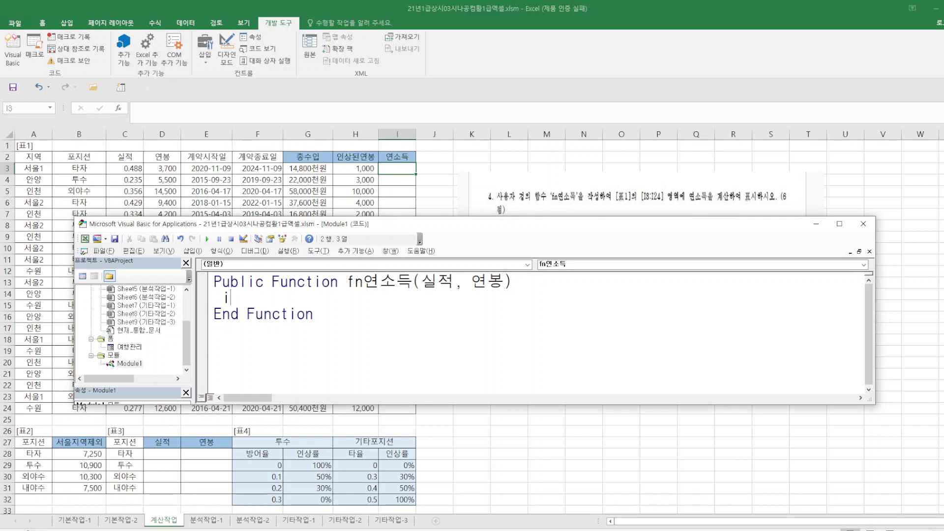
- Add the opening condition If 실적 >= 0.4 Then inside the fn연소득 function
{"action": "type", "text": "f 시렀"}
{"action": "key", "text": "BackSpace"}
{"action": "key", "text": "BackSpace"}
{"action": "key", "text": "BackSpace"}
{"action": "key", "text": "BackSpace"}
{"action": "type", "text": "실적>=0.4"}
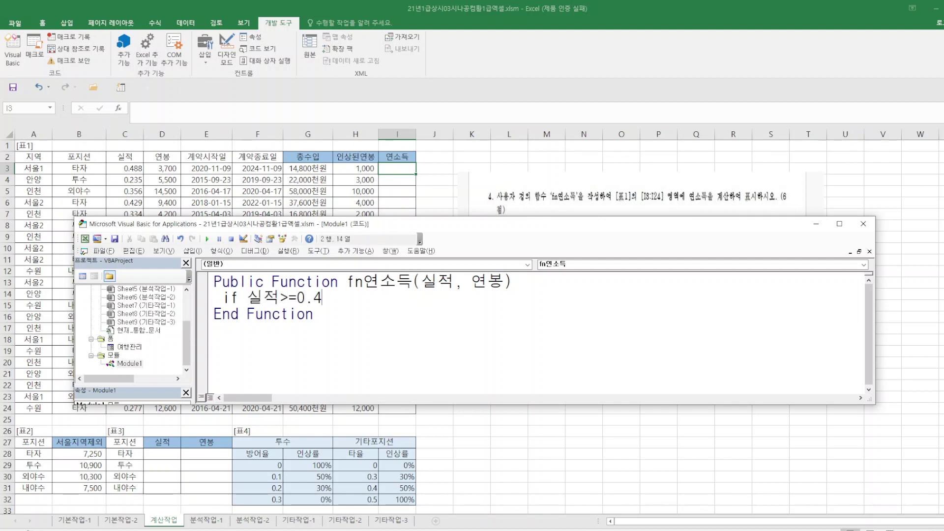
{"action": "type", "text": " 소"}
{"action": "key", "text": "BackSpace"}
{"action": "key", "text": "BackSpace"}
{"action": "type", "text": "the n"}
{"action": "key", "text": "Return"}
- Add the statement fn연소득 = 연봉 + 1000 under the 실적 >= 0.4 condition
{"action": "type", "text": "fndus"}
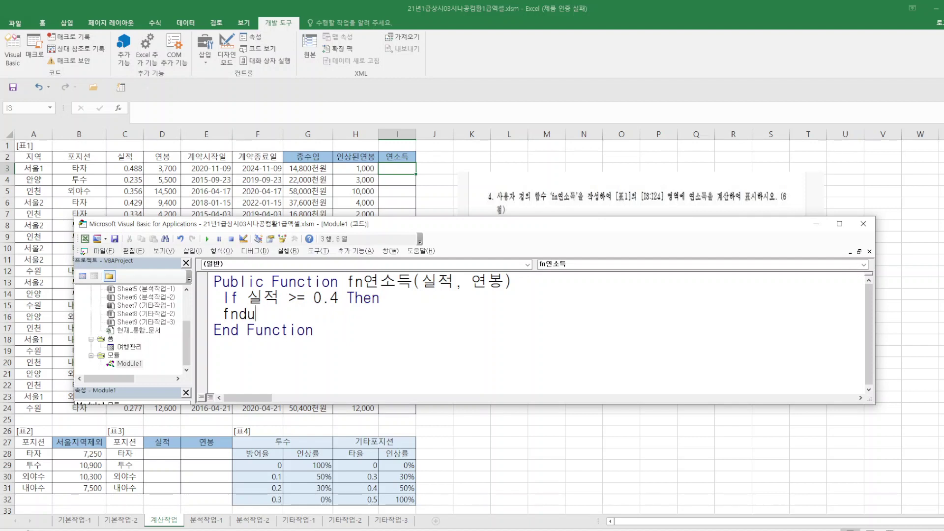
{"action": "key", "text": "BackSpace"}
{"action": "key", "text": "BackSpace"}
{"action": "key", "text": "BackSpace"}
{"action": "type", "text": "연소득"}
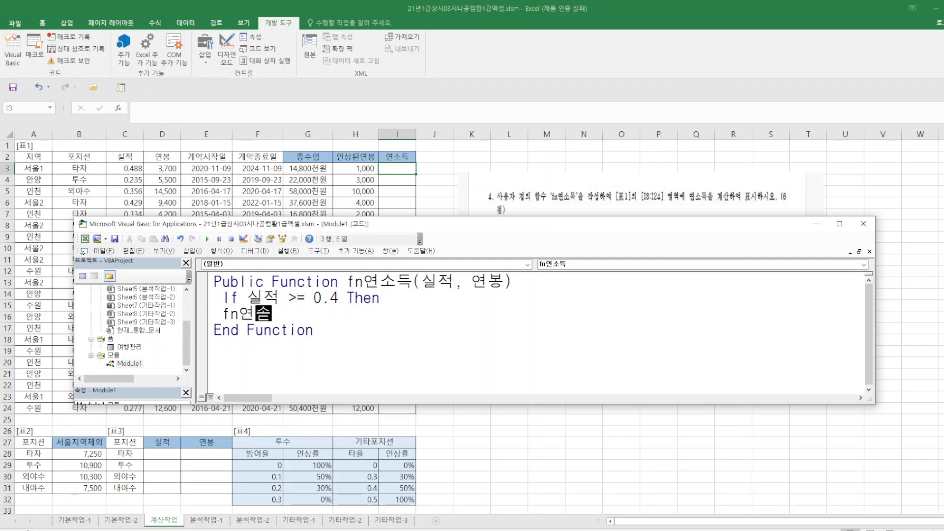
{"action": "type", "text": "=연봉"}
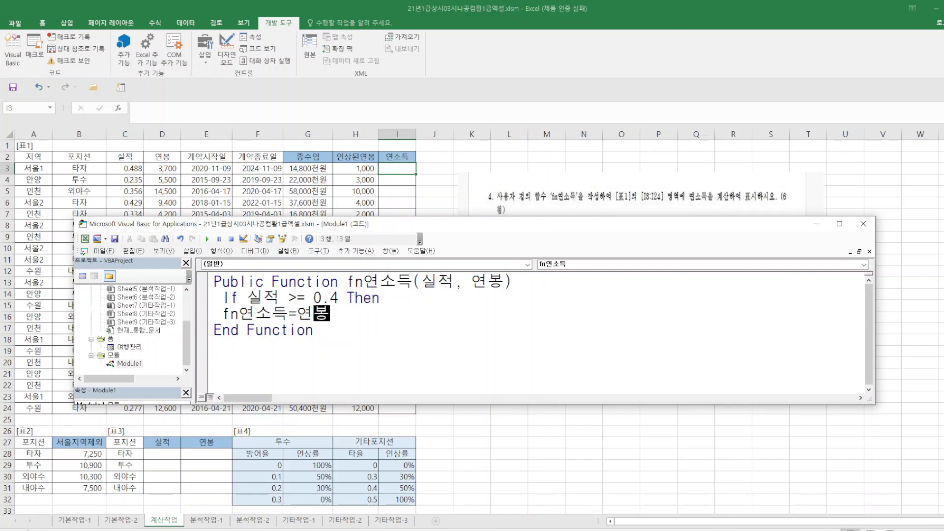
{"action": "type", "text": "+1000"}
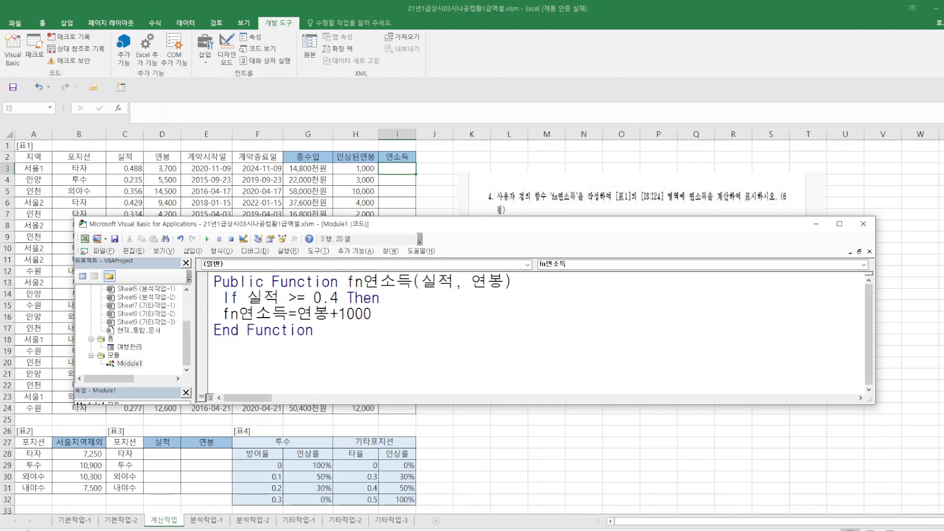
{"action": "key", "text": "Return"}
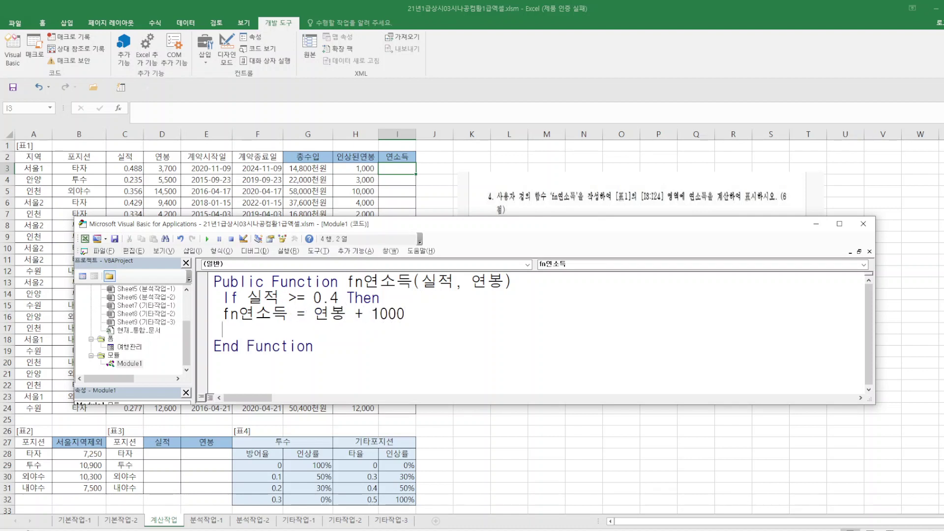
- Add the condition ElseIf 실적 > 0.2 Then beneath the 연봉 + 1000 statement in the fn연소득 function
{"action": "type", "text": "elseif 실적"}
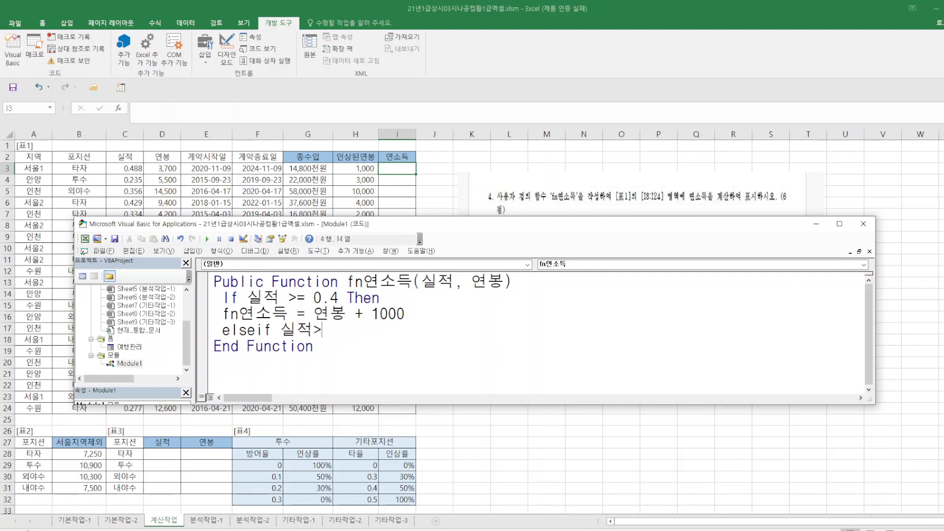
{"action": "type", "text": ">0.2 then"}
{"action": "key", "text": "Return"}
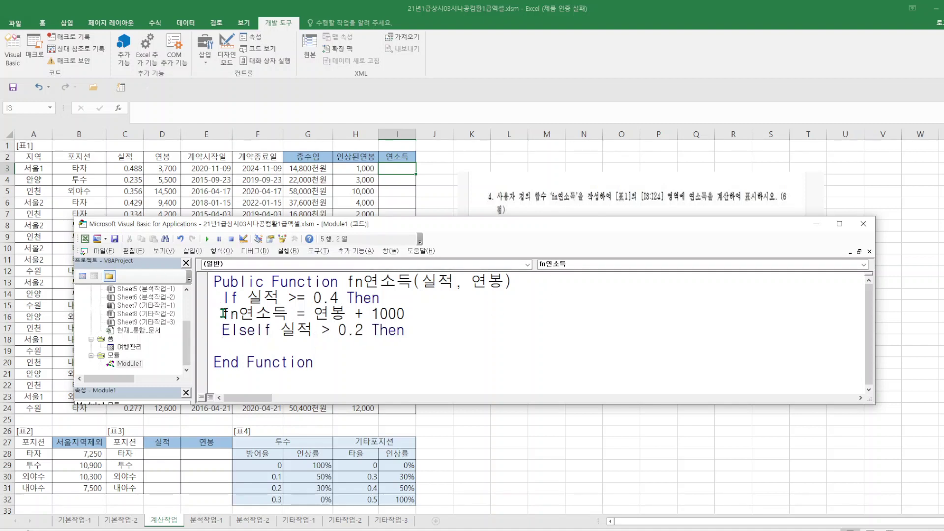
- Copy the fn연소득 = 연봉 + 1000 statement under the ElseIf condition and change its added amount to 500
{"action": "left_click_drag", "start_coordinate": [221, 313], "coordinate": [408, 319]}
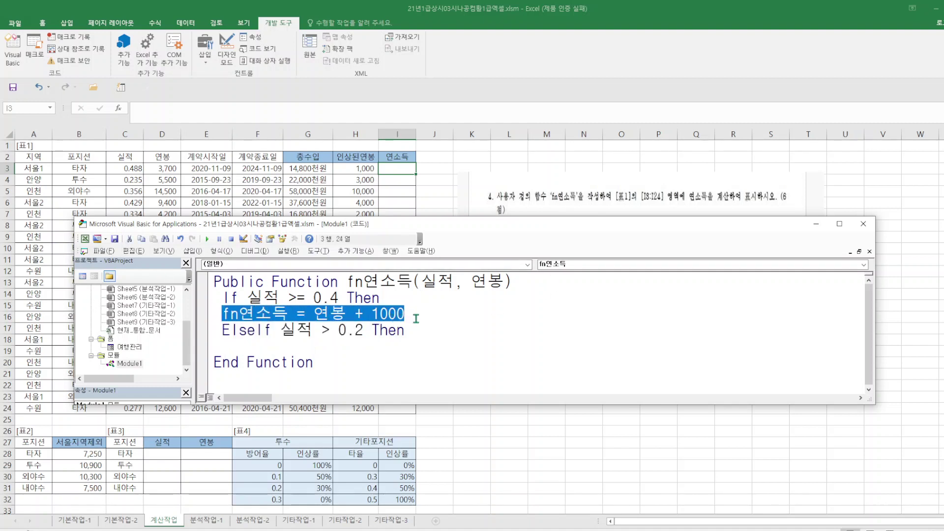
{"action": "right_click", "coordinate": [398, 319]}
{"action": "left_click", "coordinate": [430, 336]}
{"action": "left_click", "coordinate": [264, 345]}
{"action": "key", "text": "ctrl+v"}
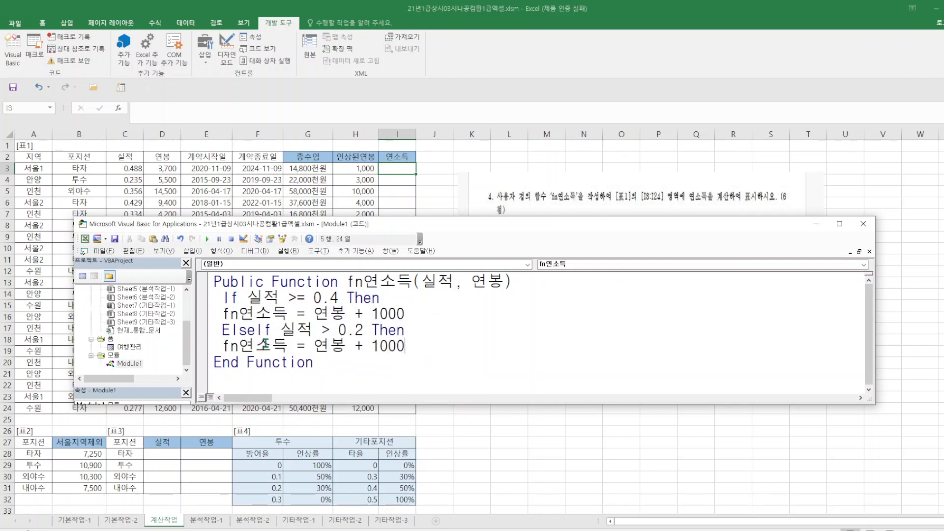
{"action": "left_click_drag", "start_coordinate": [374, 347], "coordinate": [384, 352]}
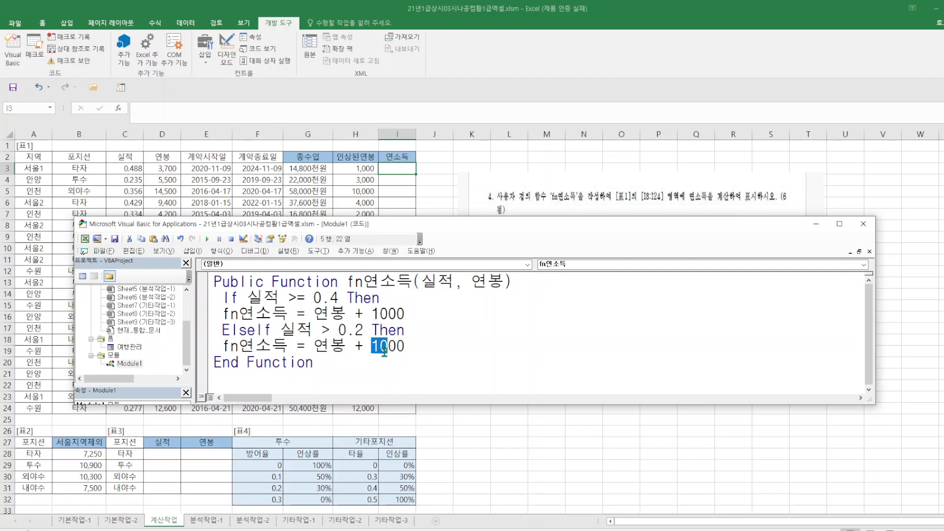
{"action": "type", "text": "5"}
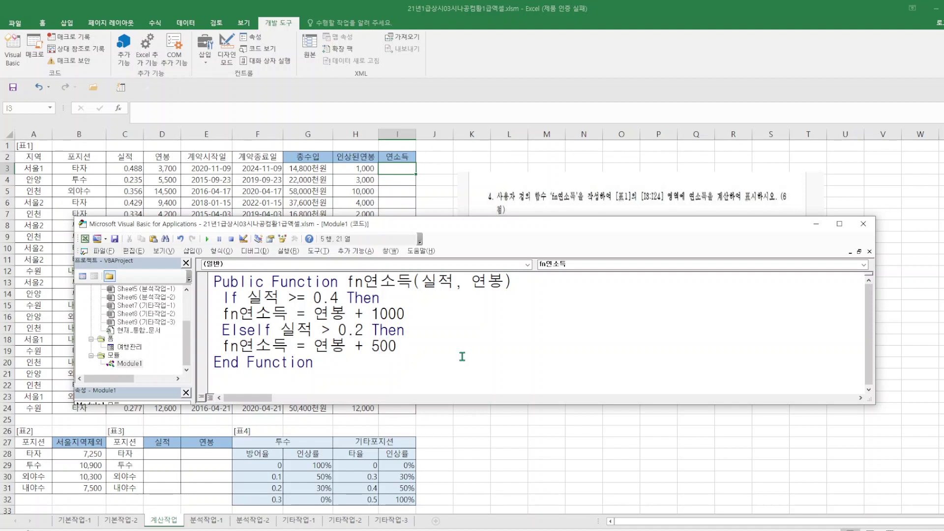
{"action": "left_click", "coordinate": [461, 350]}
- Add an Else branch containing the statement fn연소득 = 연봉
{"action": "key", "text": "Return"}
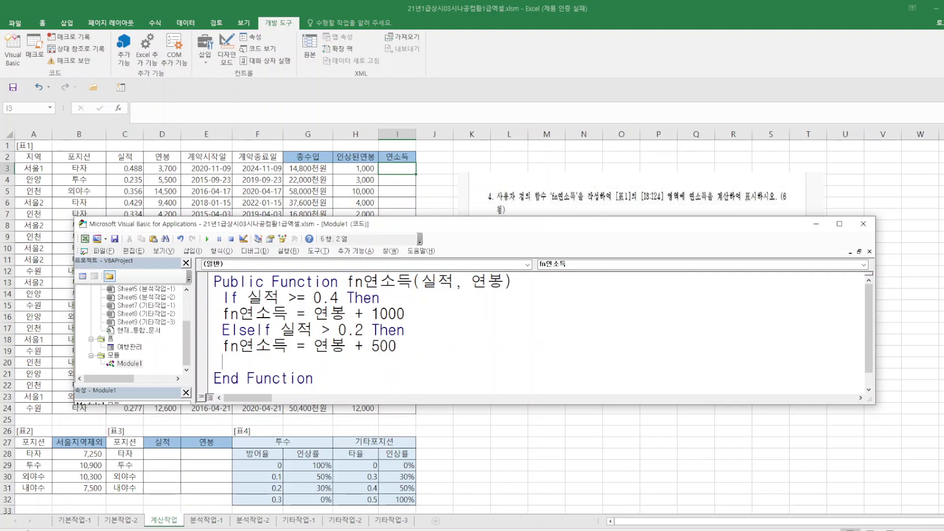
{"action": "type", "text": "else"}
{"action": "key", "text": "Return"}
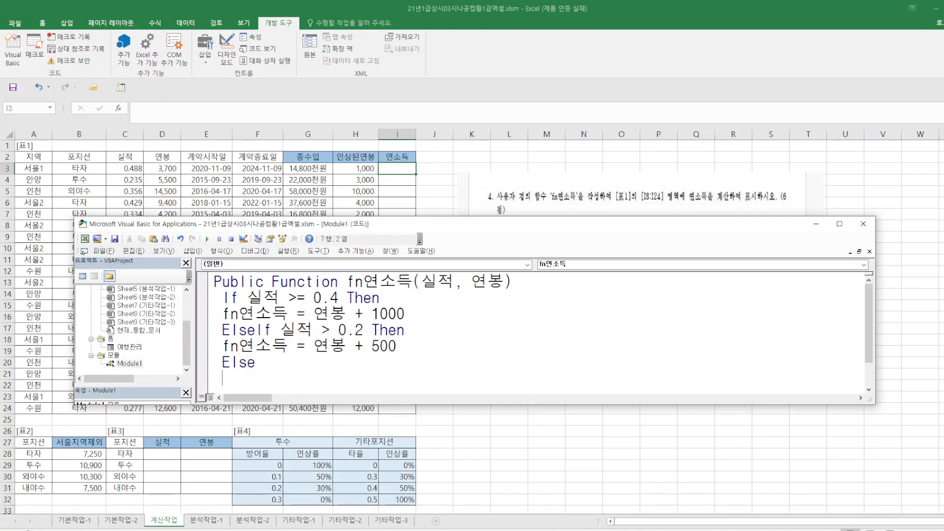
{"action": "type", "text": "fn연소득 = 연봉 + 1000"}
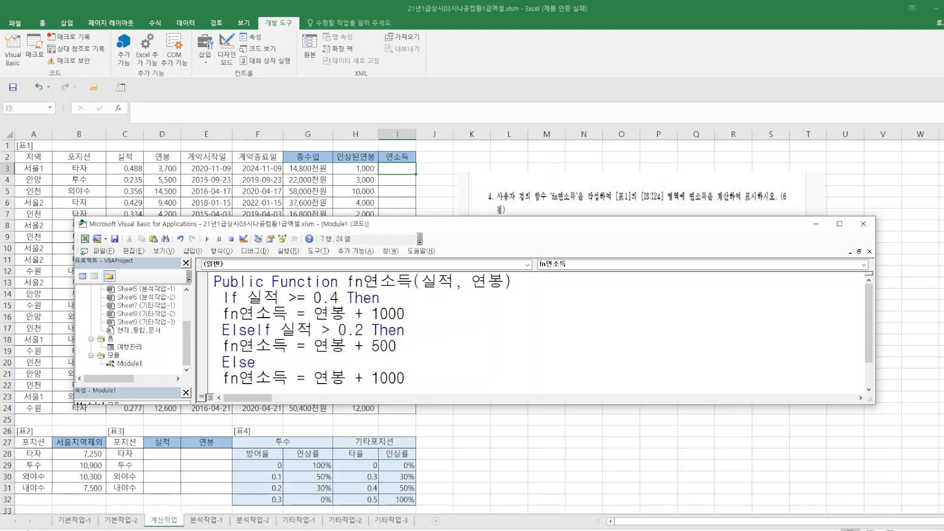
{"action": "key", "text": "BackSpace"}
{"action": "key", "text": "BackSpace"}
{"action": "key", "text": "BackSpace"}
{"action": "key", "text": "BackSpace"}
{"action": "key", "text": "BackSpace"}
{"action": "key", "text": "BackSpace"}
{"action": "key", "text": "Return"}
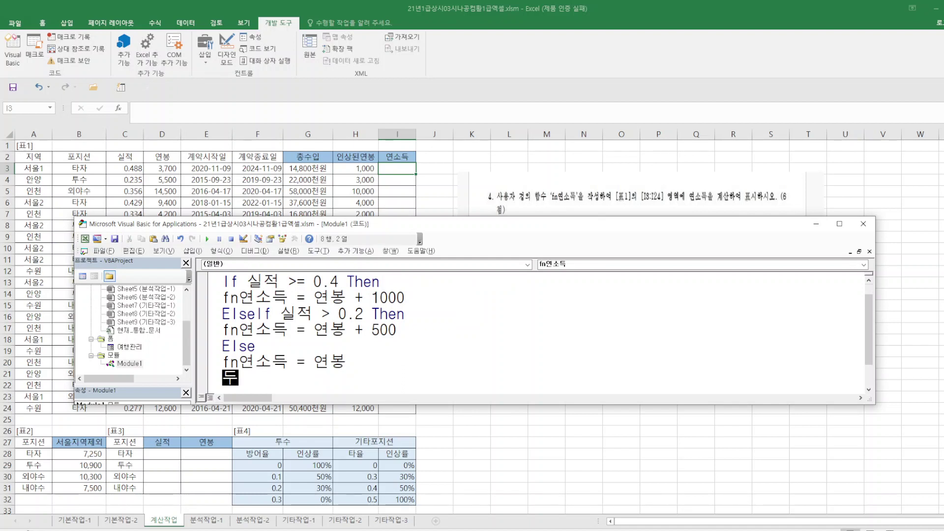
- Close the conditional block with End If and return to the Excel worksheet
{"action": "type", "text": "end if"}
{"action": "scroll", "coordinate": [541, 358], "scroll_direction": "down", "scroll_amount": 1}
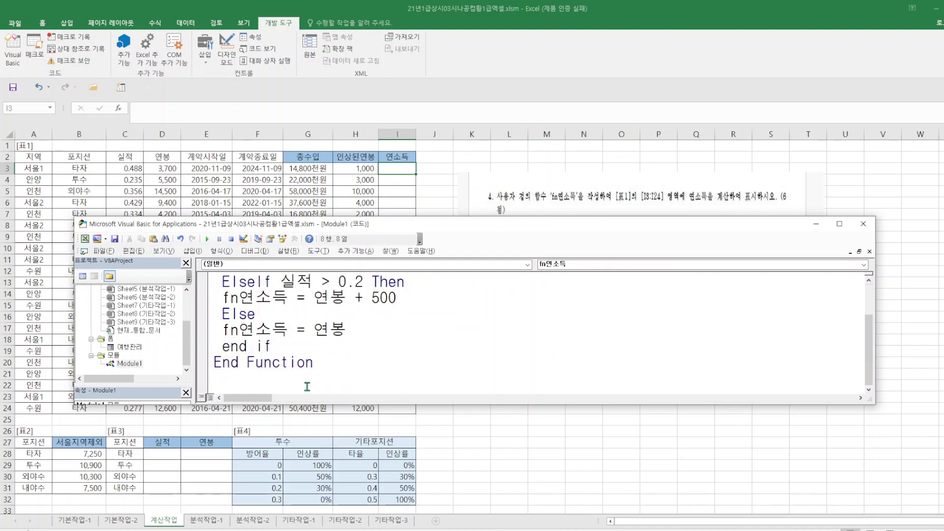
{"action": "left_click", "coordinate": [104, 252]}
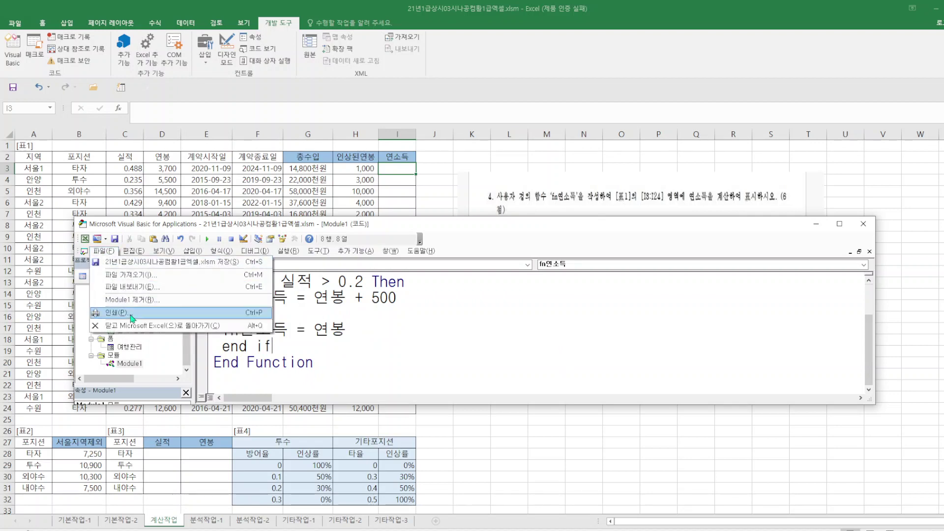
{"action": "left_click", "coordinate": [125, 326]}
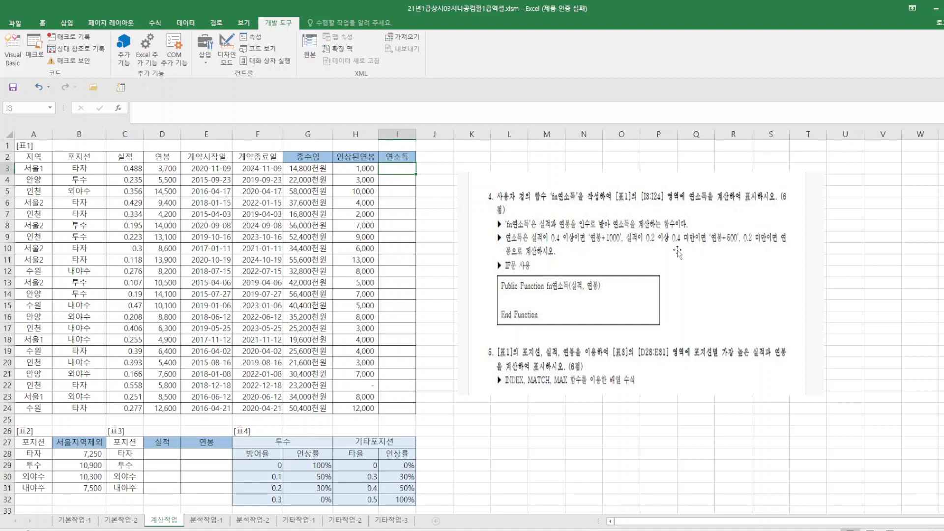
- Reopen the fn연소득 code, correct the ElseIf condition to 실적 >= 0.2, and return to the worksheet
{"action": "left_click", "coordinate": [8, 64]}
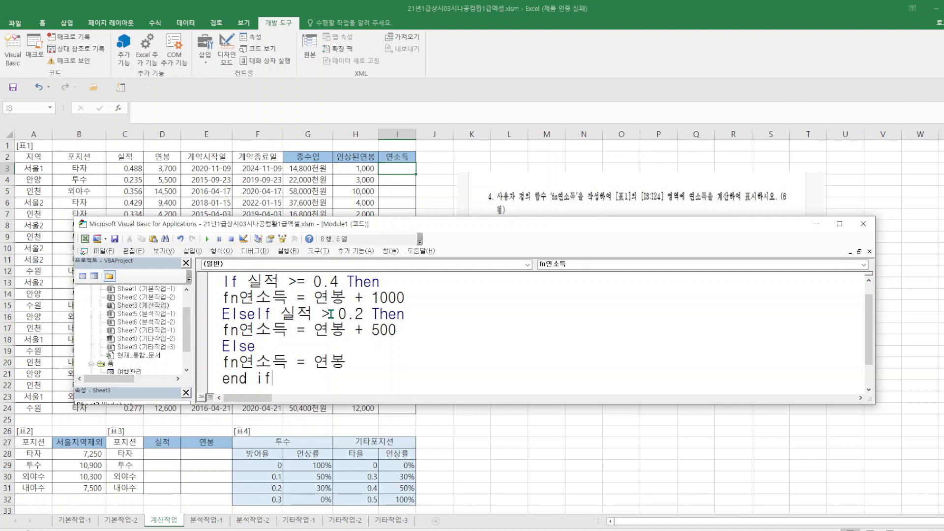
{"action": "left_click", "coordinate": [330, 314]}
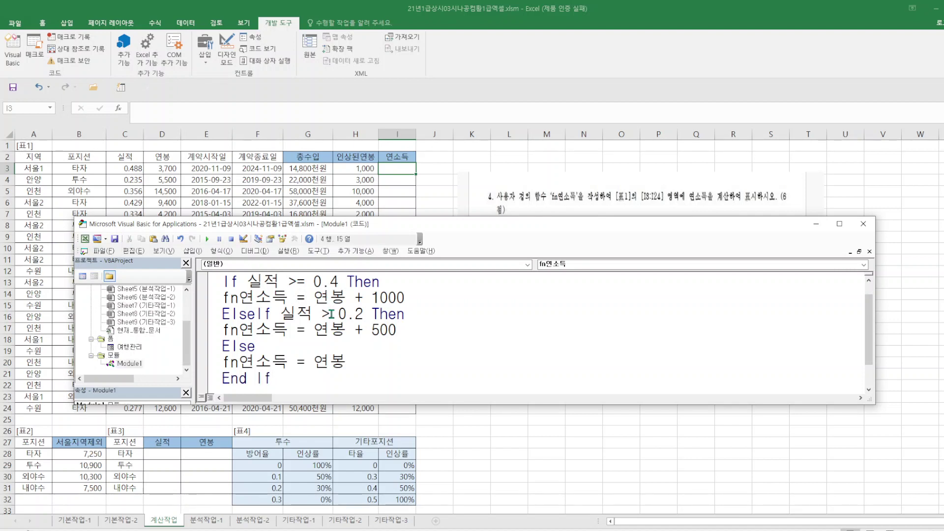
{"action": "type", "text": "="}
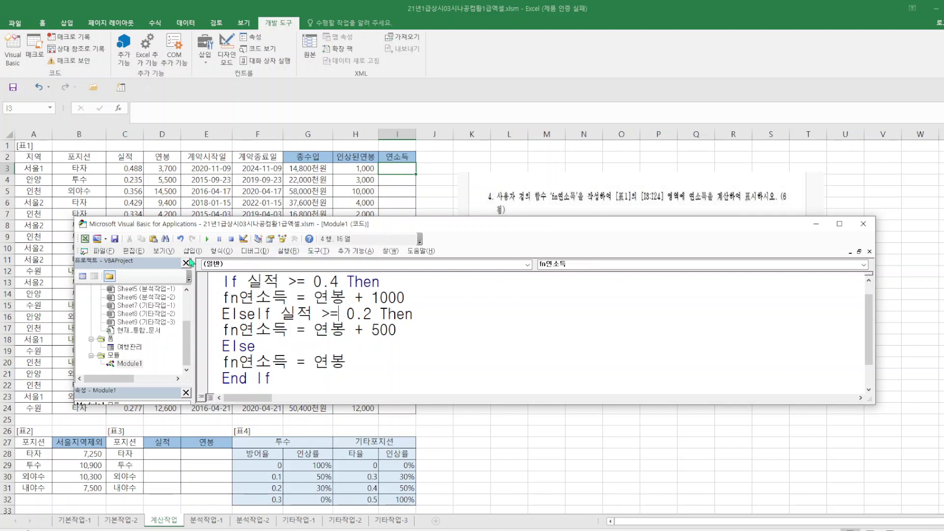
{"action": "left_click", "coordinate": [105, 256]}
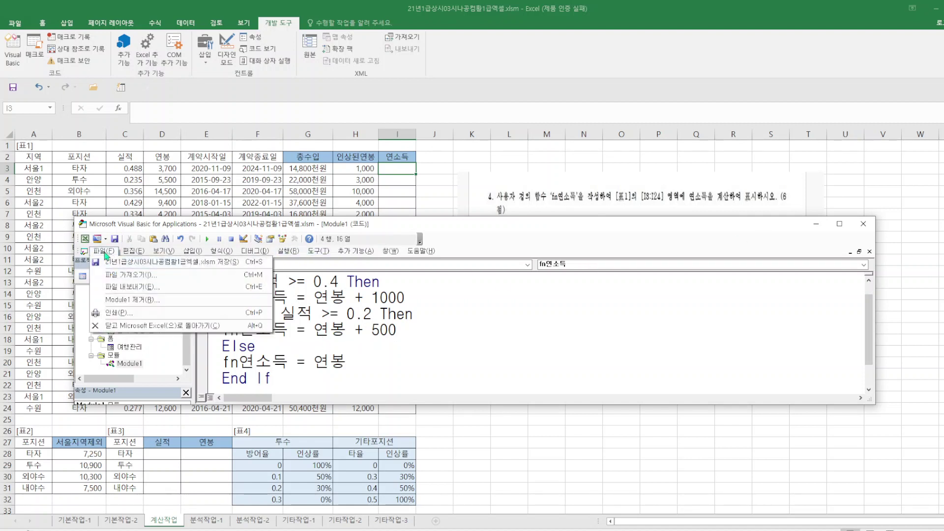
{"action": "left_click", "coordinate": [131, 327]}
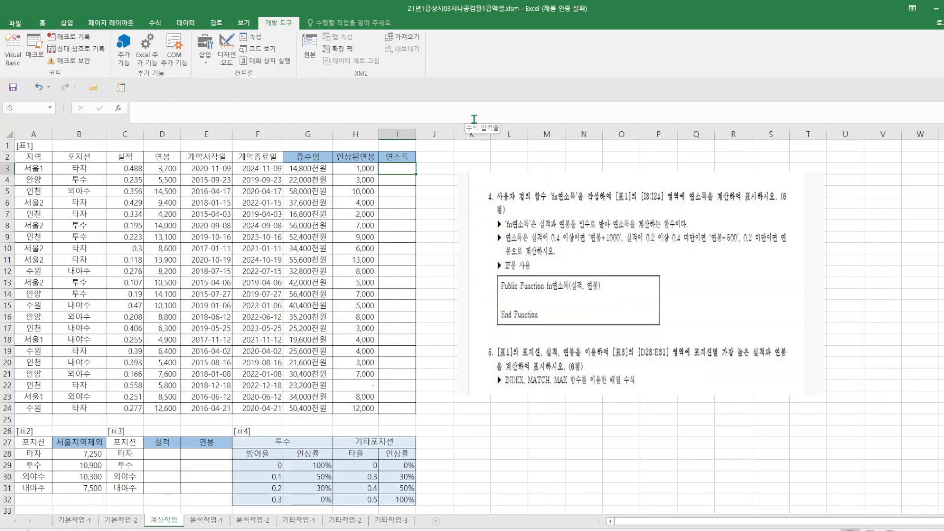
- Enter the formula =fn연소득(C3,D3) in cell I3
{"action": "type", "text": "=fn"}
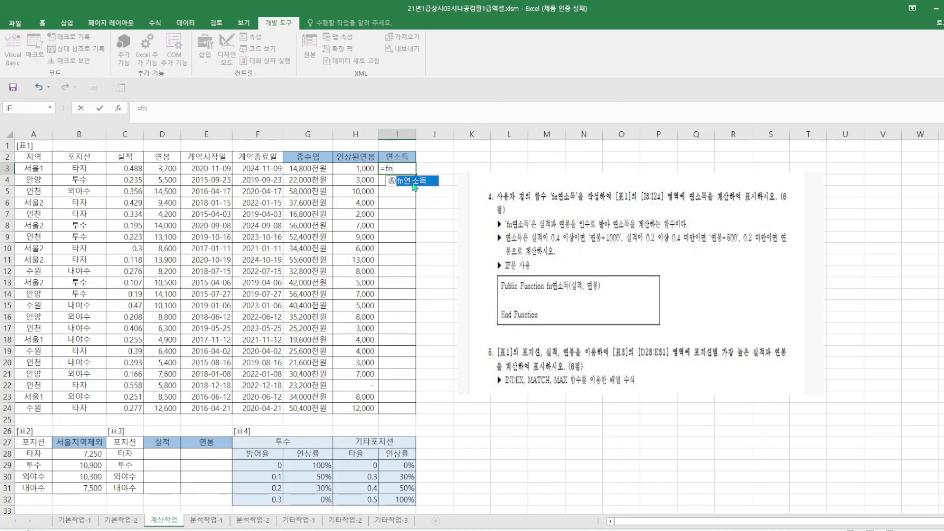
{"action": "double_click", "coordinate": [412, 181]}
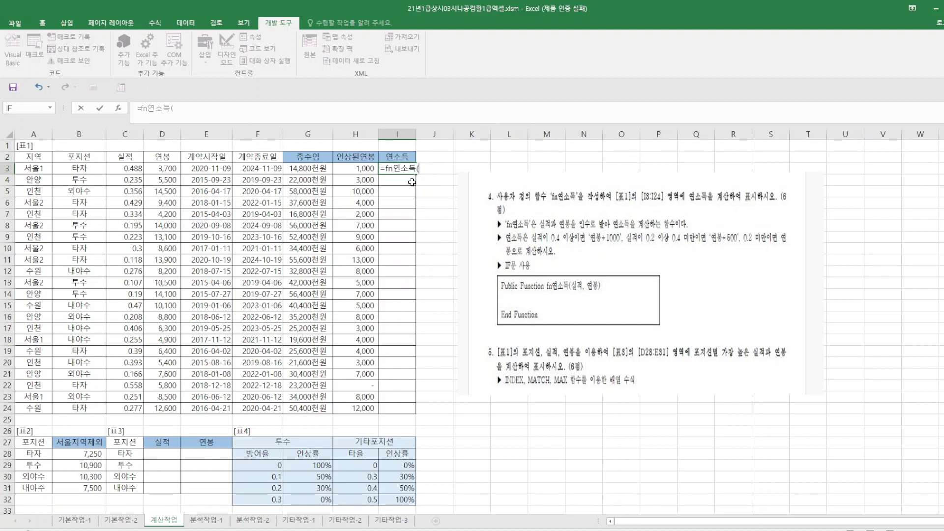
{"action": "left_click", "coordinate": [132, 169]}
{"action": "type", "text": ","}
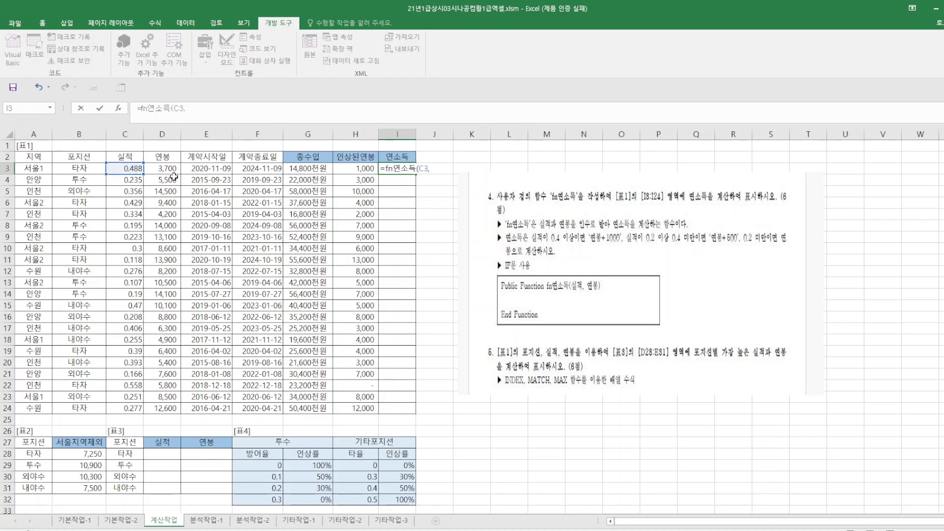
{"action": "left_click", "coordinate": [170, 169]}
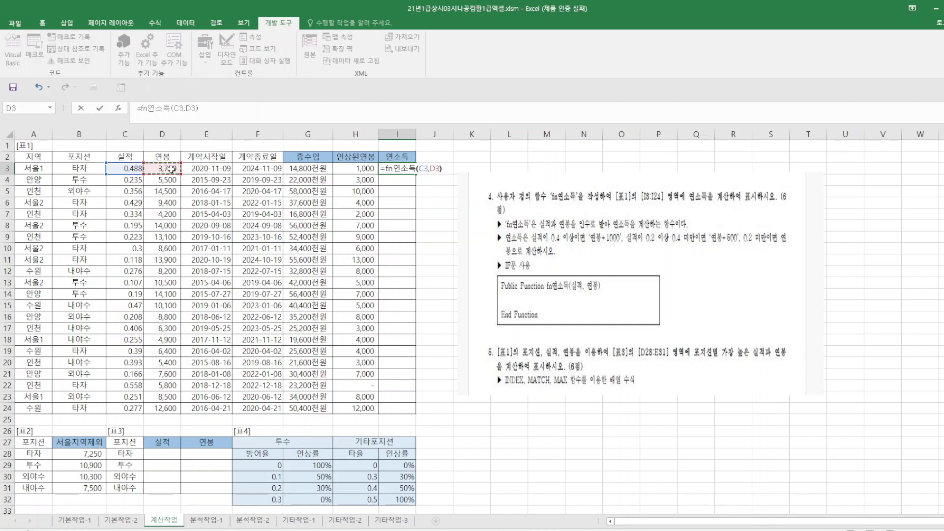
{"action": "key", "text": "Return"}
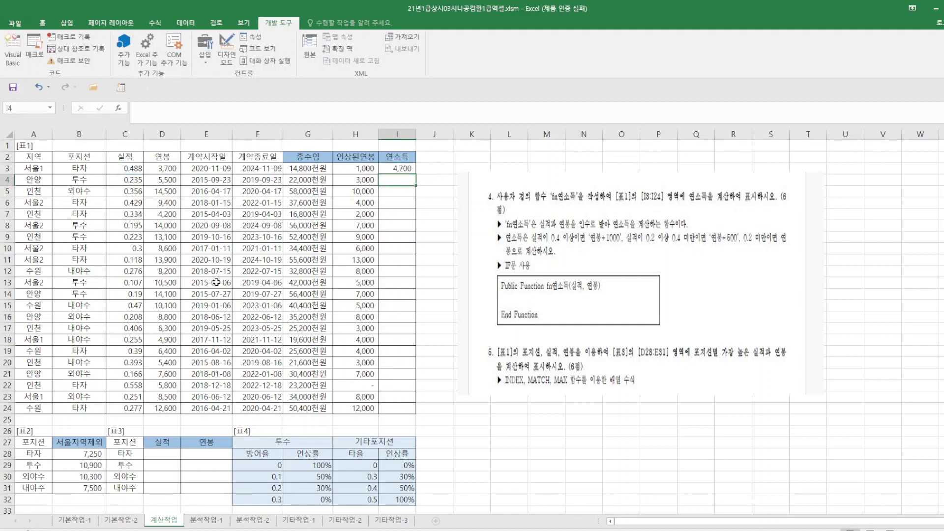
- Fill the I3 formula down through I24 and save the workbook
{"action": "left_click", "coordinate": [396, 172]}
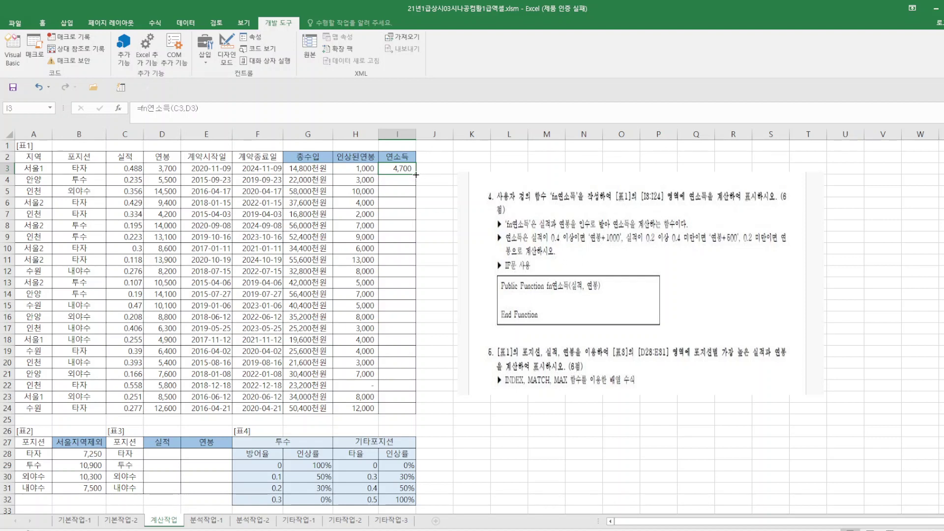
{"action": "left_click_drag", "start_coordinate": [416, 174], "coordinate": [419, 416]}
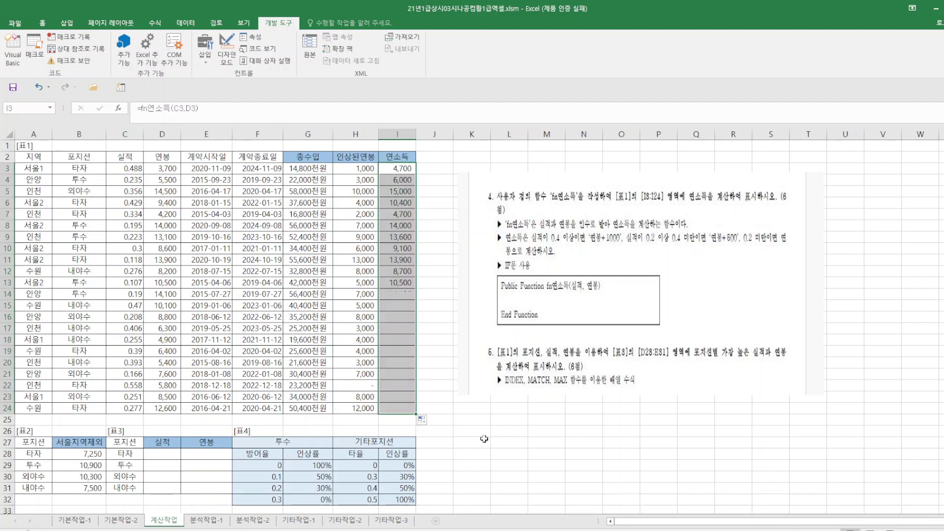
{"action": "left_click", "coordinate": [559, 461]}
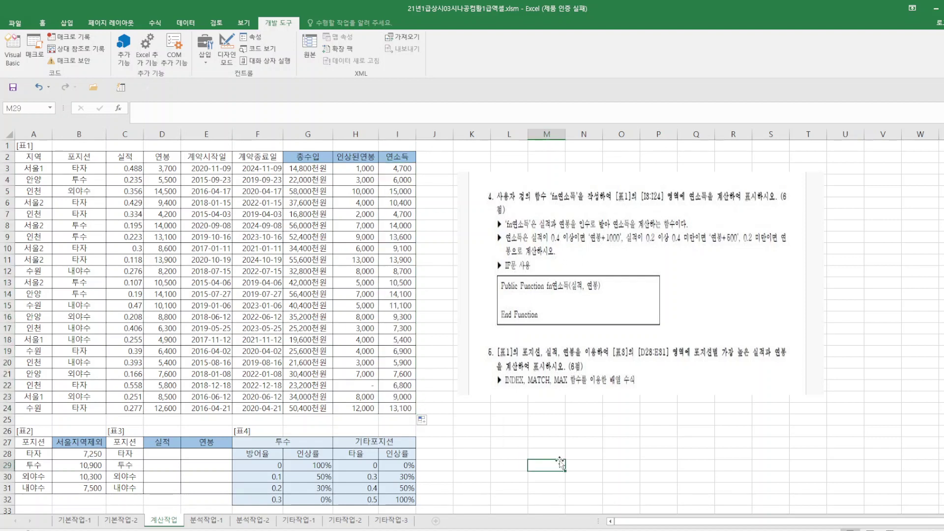
{"action": "left_click", "coordinate": [13, 87]}
- Start an INDEX formula in D29 with the row-locked 실적 range C$3:C$24 as its array
{"action": "left_click", "coordinate": [163, 462]}
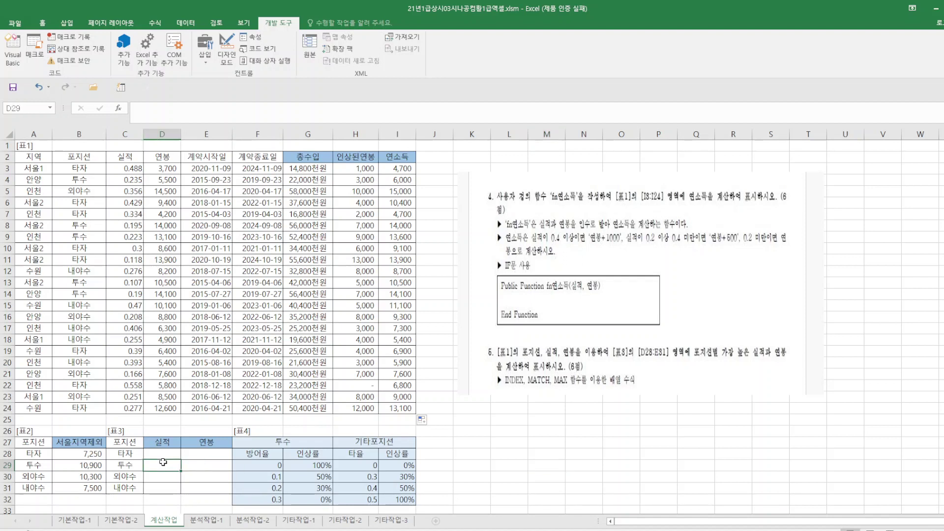
{"action": "left_click", "coordinate": [156, 111]}
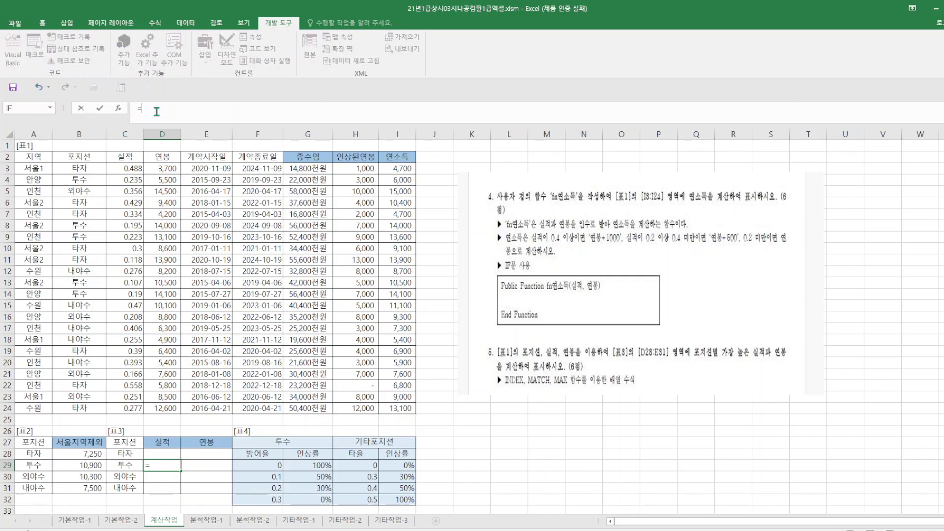
{"action": "type", "text": "=index"}
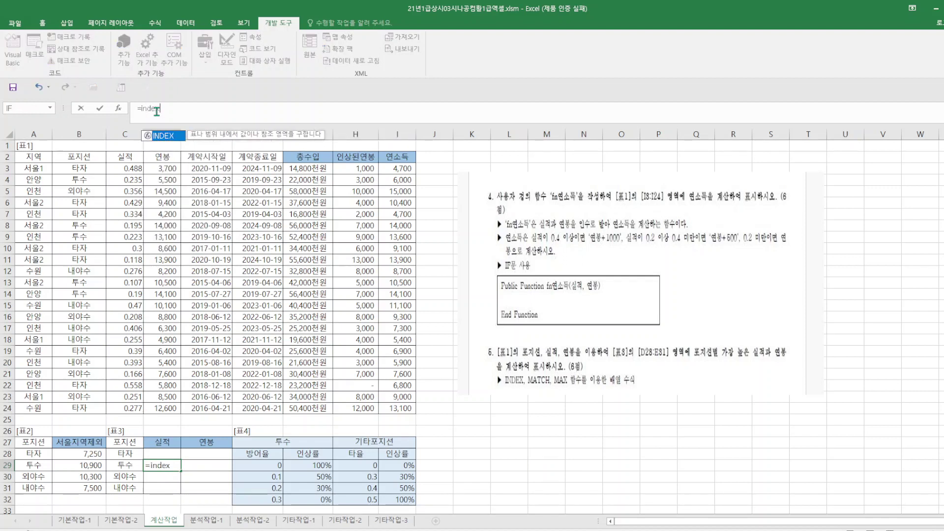
{"action": "type", "text": "("}
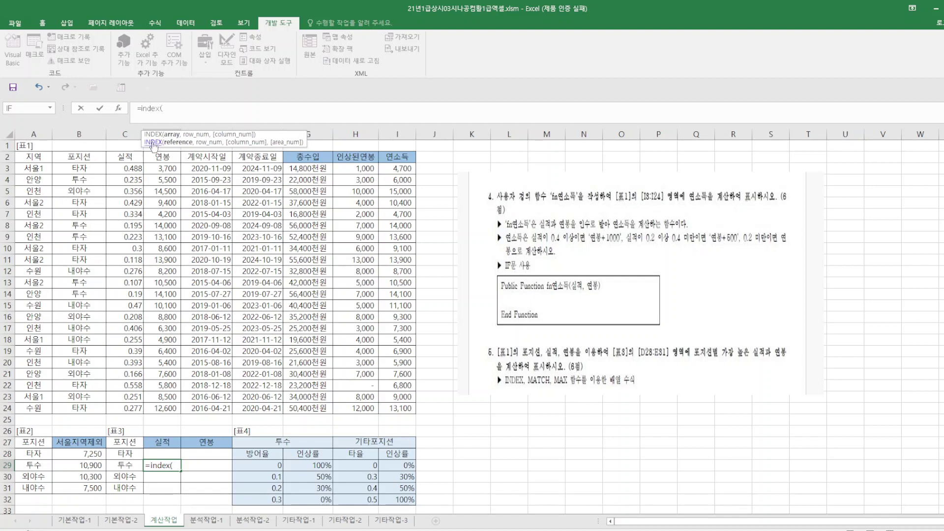
{"action": "left_click_drag", "start_coordinate": [123, 168], "coordinate": [127, 410]}
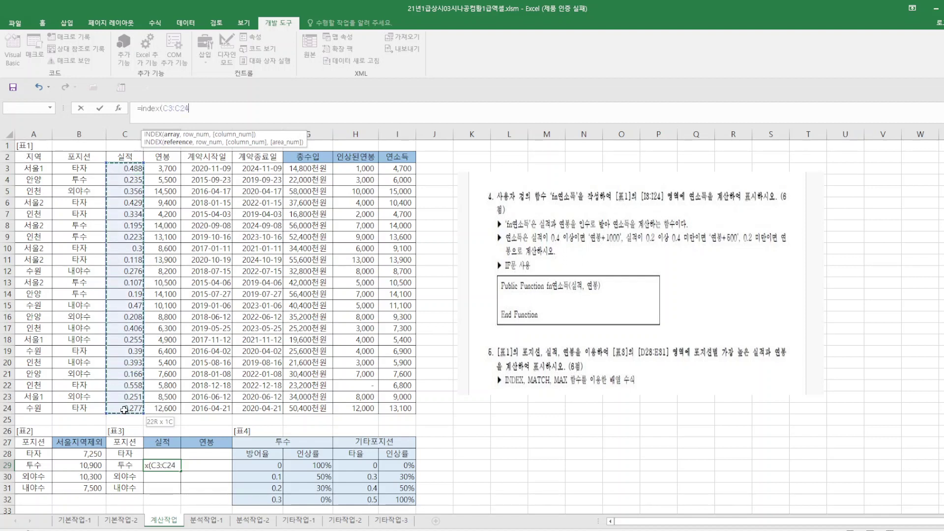
{"action": "key", "text": "F4"}
{"action": "key", "text": "F4"}
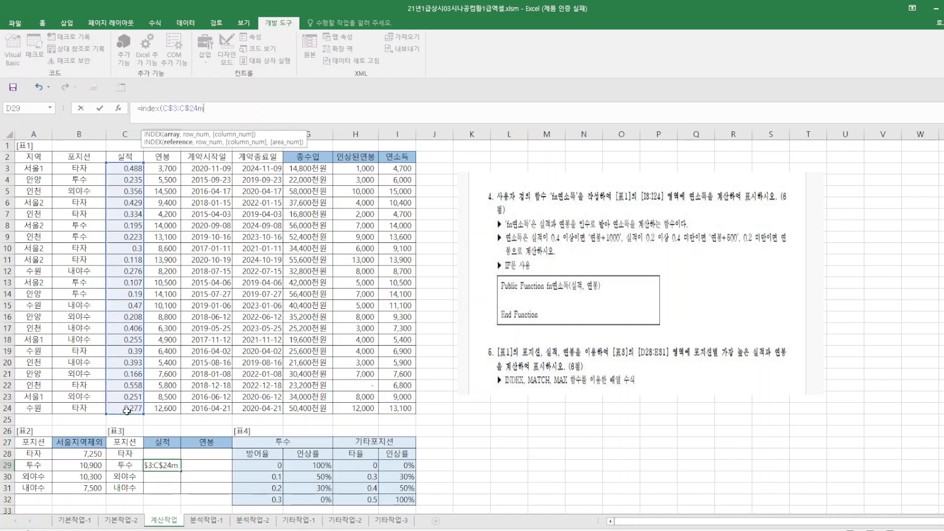
- Continue the D29 formula with MATCH(MAX((, using the absolute 포지션 range $B$3:$B$24 as the compared range
{"action": "type", "text": "match(max"}
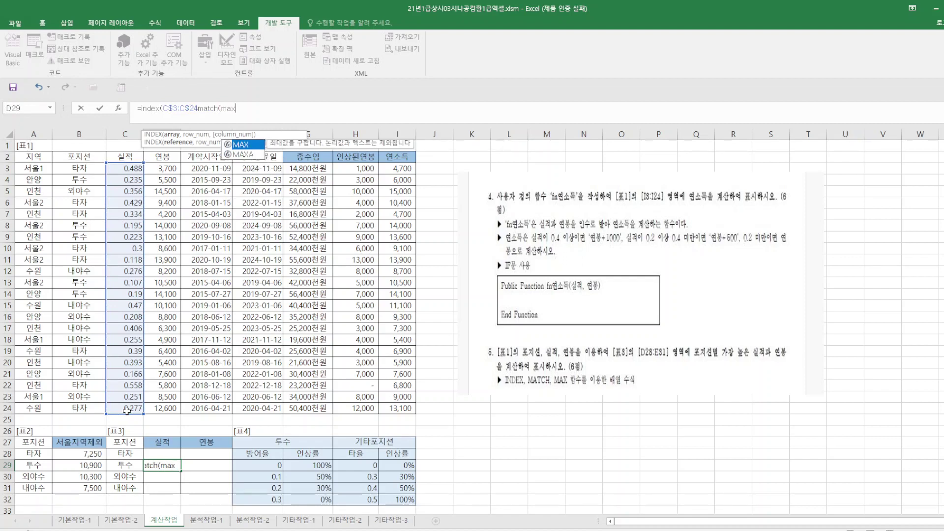
{"action": "type", "text": "(("}
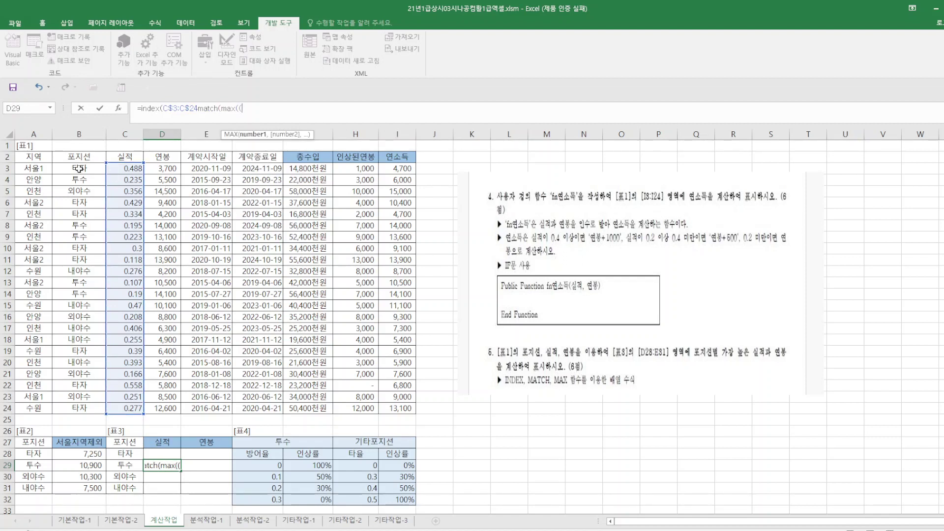
{"action": "left_click_drag", "start_coordinate": [79, 169], "coordinate": [82, 404]}
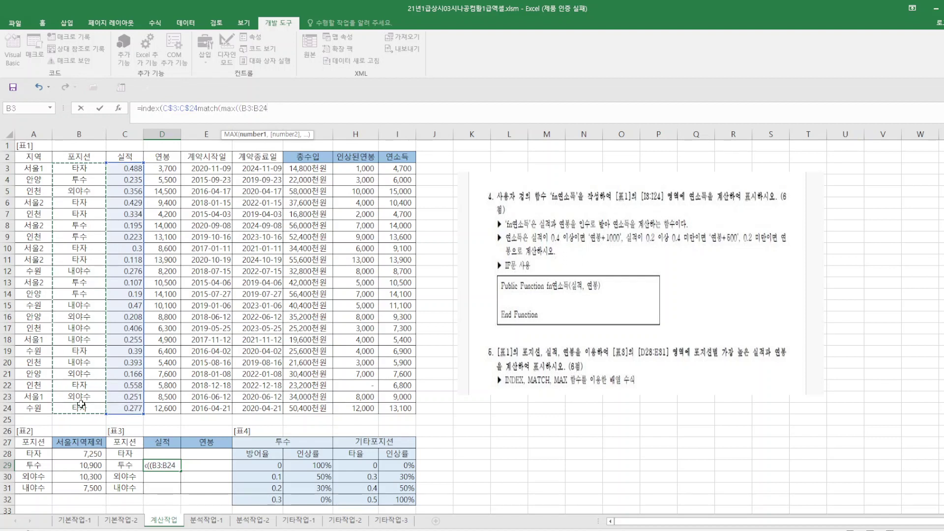
{"action": "key", "text": "F4"}
{"action": "type", "text": "="}
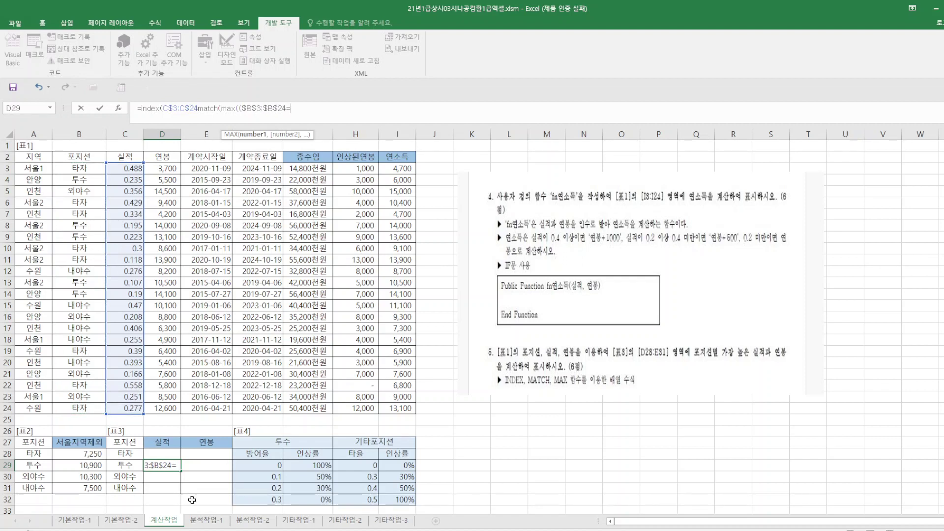
- Compare the 포지션 range with the column-locked 표3 cell $C28, then close the condition and add a multiplication sign
{"action": "left_click", "coordinate": [36, 455]}
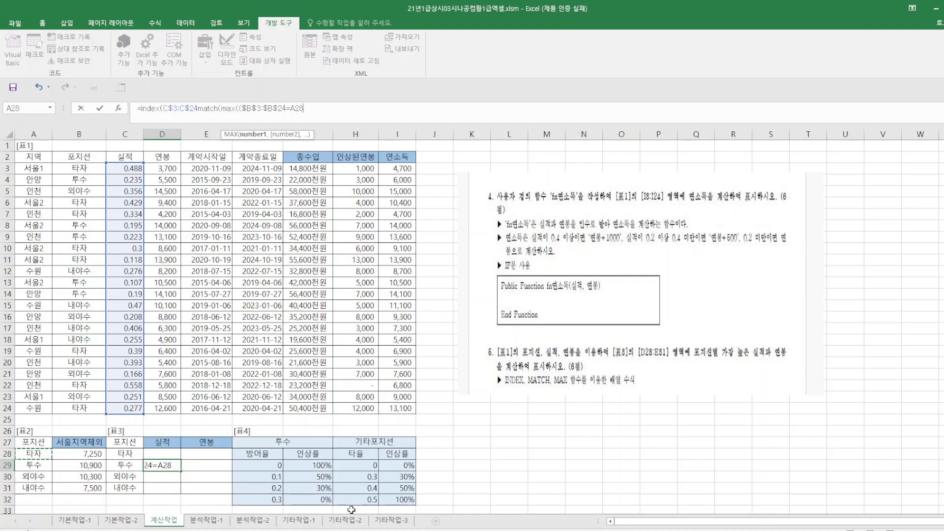
{"action": "left_click", "coordinate": [132, 453]}
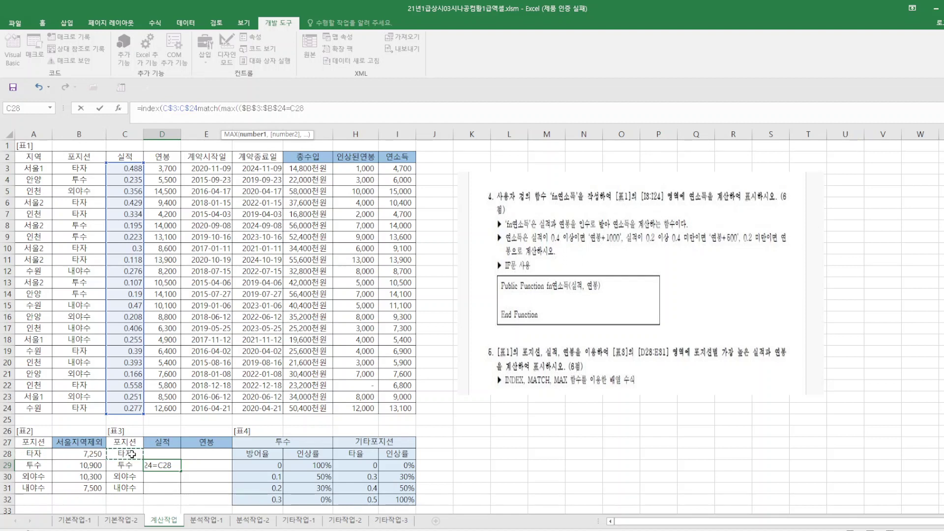
{"action": "key", "text": "F4"}
{"action": "key", "text": "F4"}
{"action": "key", "text": "F4"}
{"action": "type", "text": ")"}
{"action": "type", "text": ")*"}
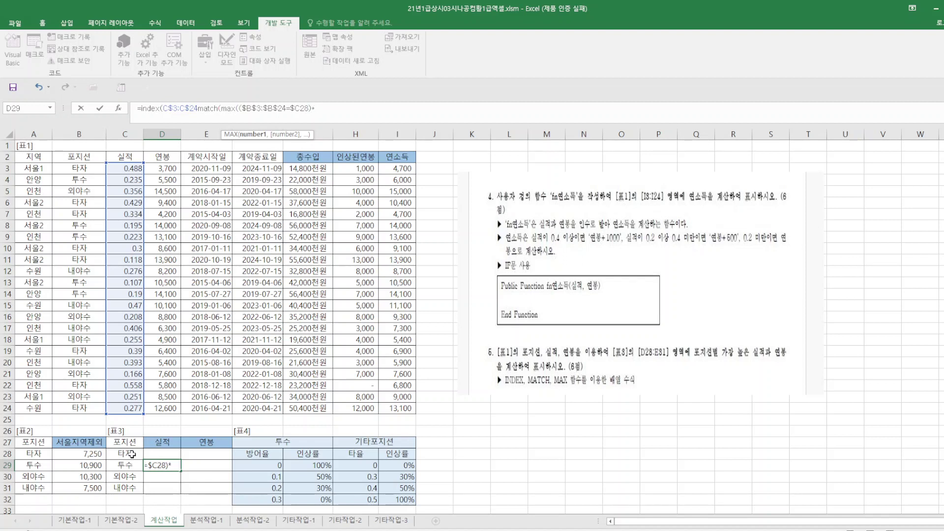
- Multiply the position condition by the row-locked 실적 range C$3:C$24 and close the MAX function
{"action": "left_click_drag", "start_coordinate": [139, 170], "coordinate": [130, 406]}
{"action": "key", "text": "F4"}
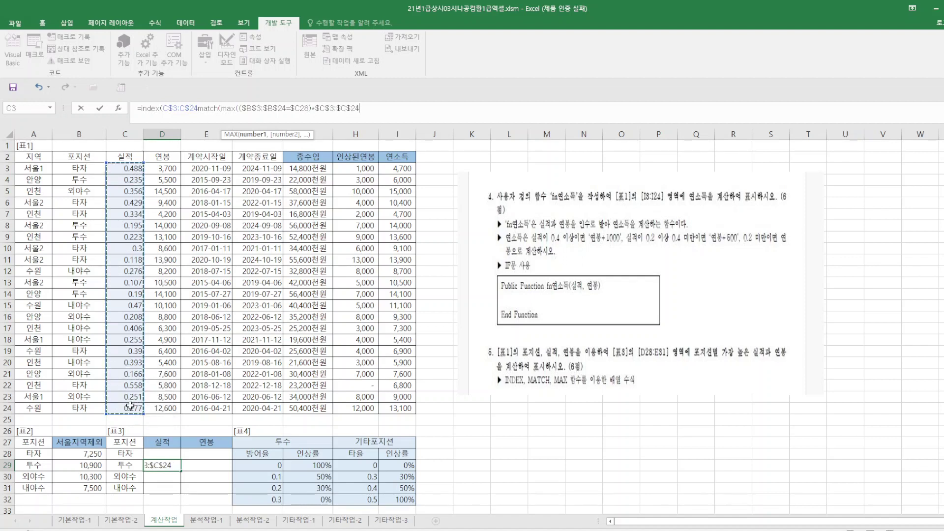
{"action": "key", "text": "F4"}
{"action": "type", "text": ")"}
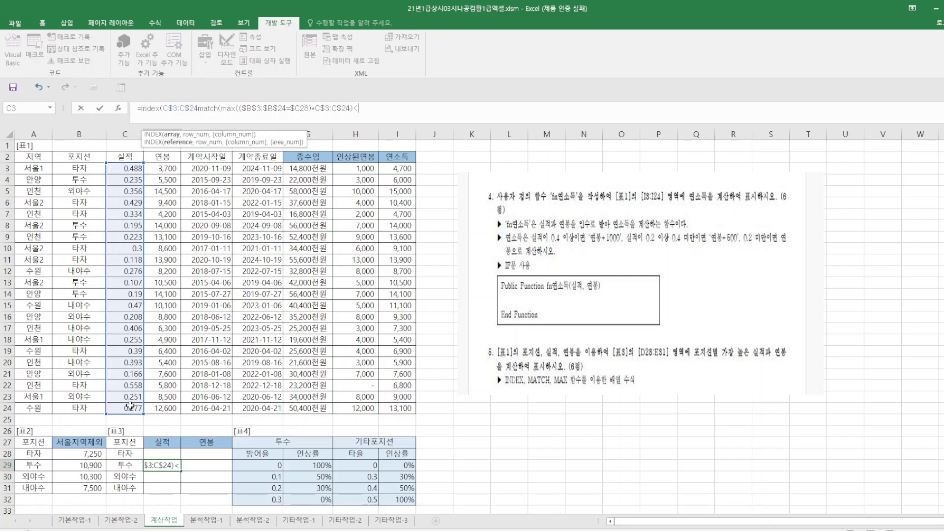
- Reuse ($B$3:$B$24=$C28)*C$3:C$24 as MATCH's lookup array, with match type 0, and close the formula's parentheses
{"action": "type", "text": "<("}
{"action": "left_click_drag", "start_coordinate": [242, 109], "coordinate": [350, 109]}
{"action": "right_click", "coordinate": [333, 110]}
{"action": "left_click", "coordinate": [358, 133]}
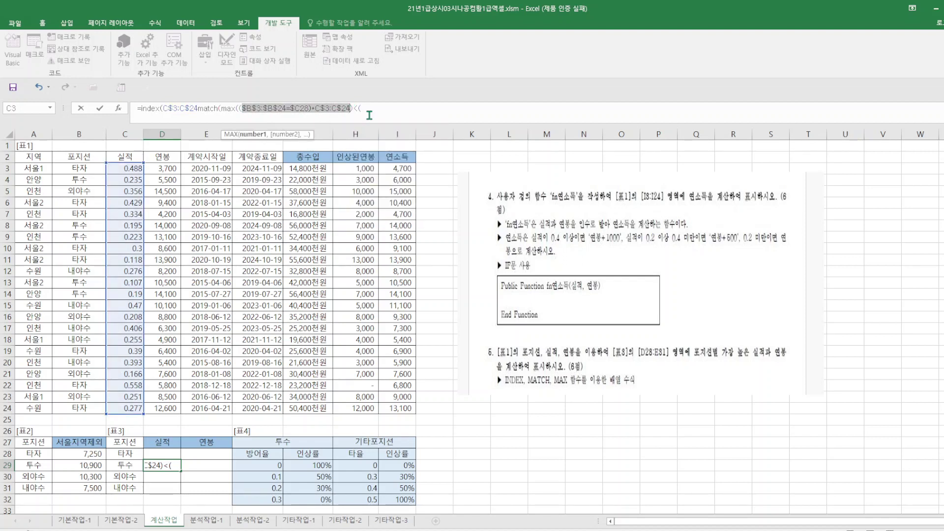
{"action": "left_click", "coordinate": [376, 111]}
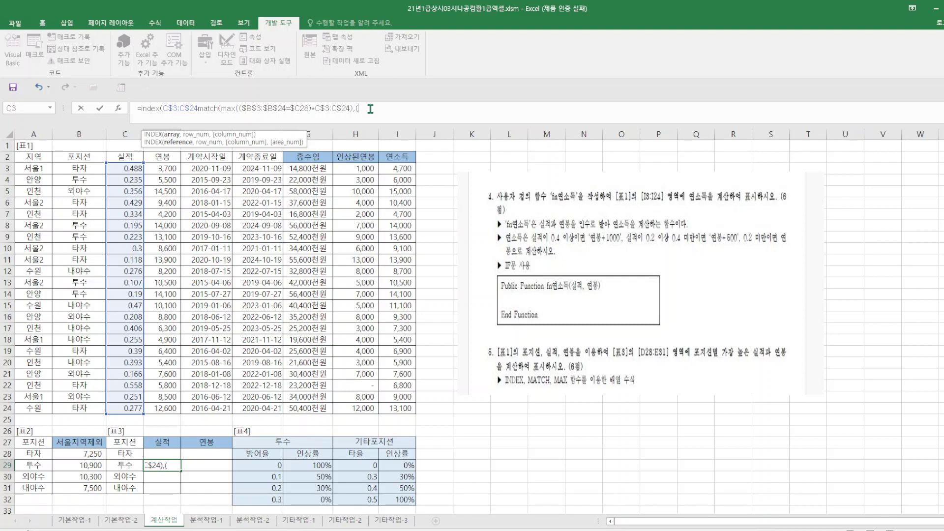
{"action": "key", "text": "ctrl+v"}
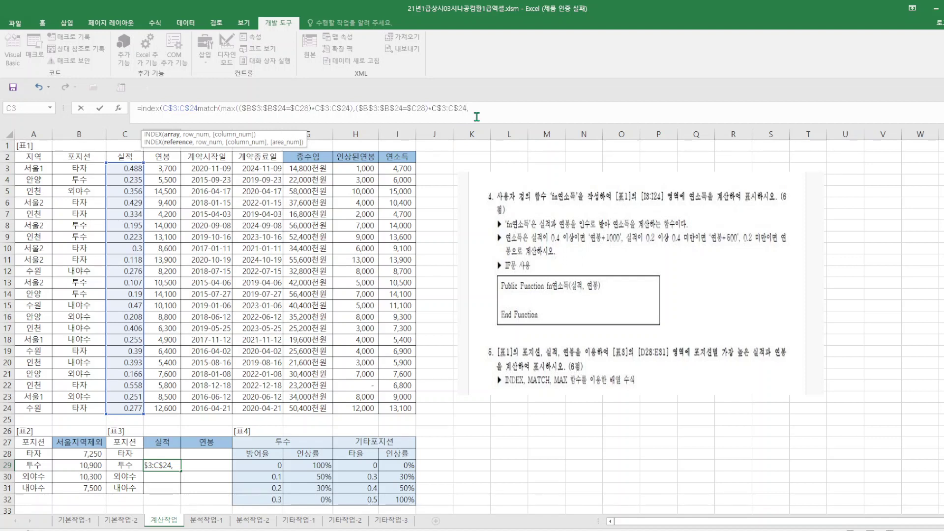
{"action": "type", "text": ")"}
- Insert the missing comma between C$3:C$24 and MATCH, and commit the D29 formula as an array formula
{"action": "key", "text": "ctrl+shift+Return"}
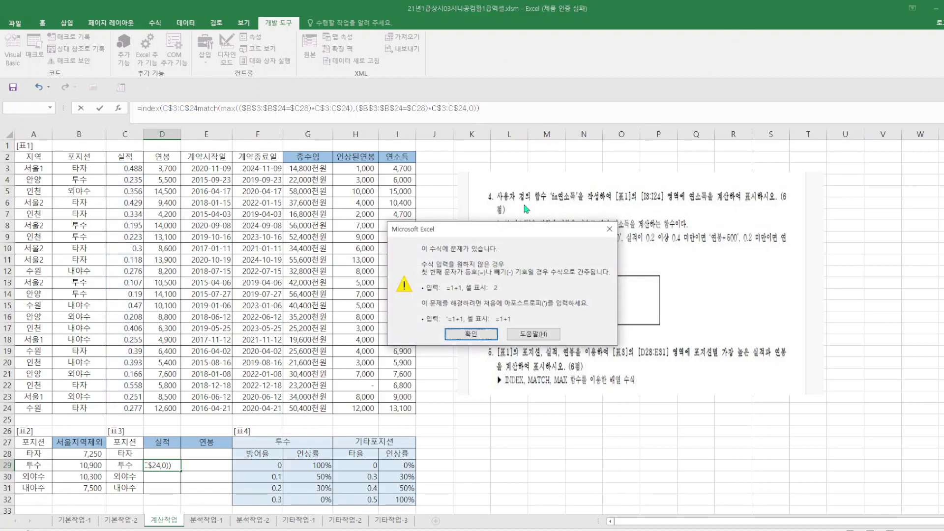
{"action": "left_click", "coordinate": [610, 230]}
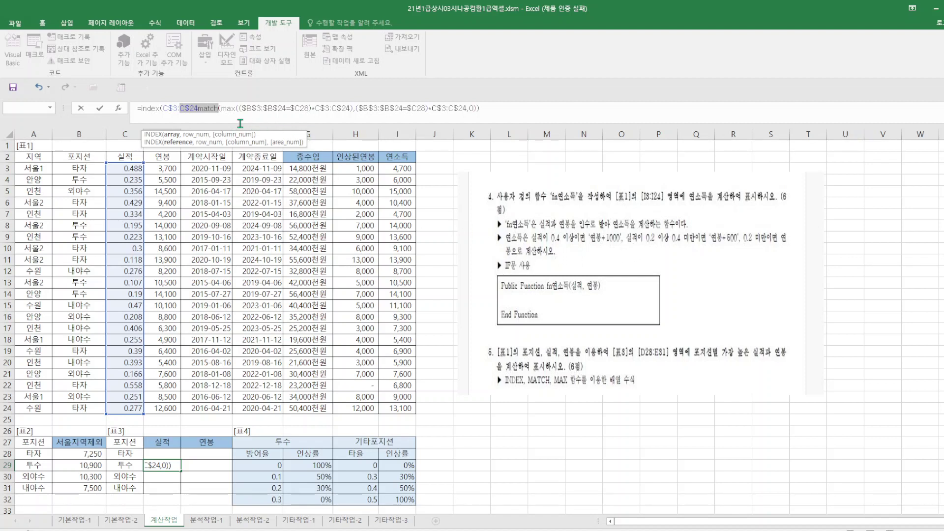
{"action": "left_click", "coordinate": [490, 110]}
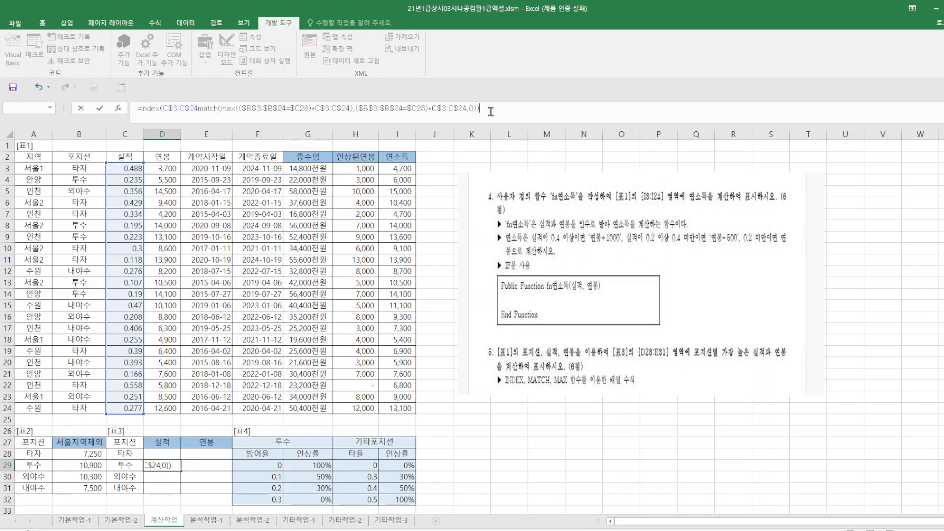
{"action": "left_click", "coordinate": [198, 108]}
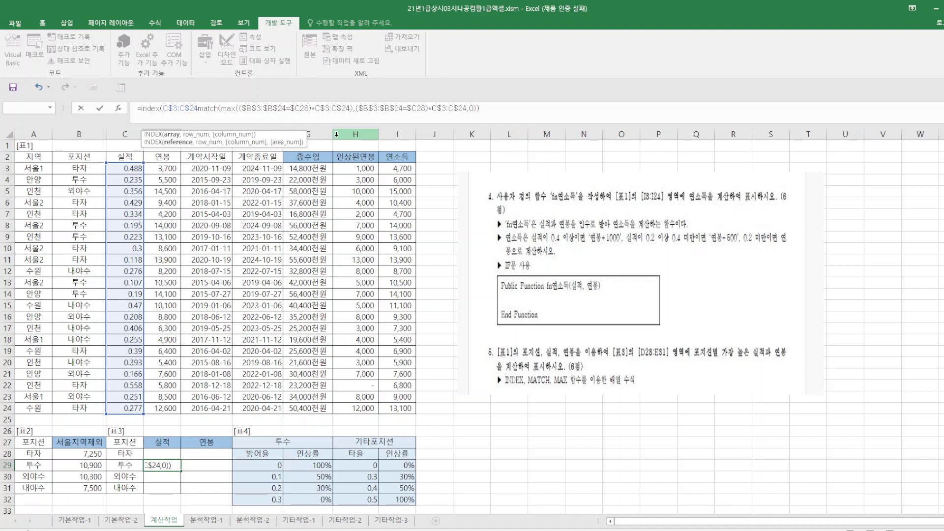
{"action": "type", "text": ","}
{"action": "left_click", "coordinate": [498, 109]}
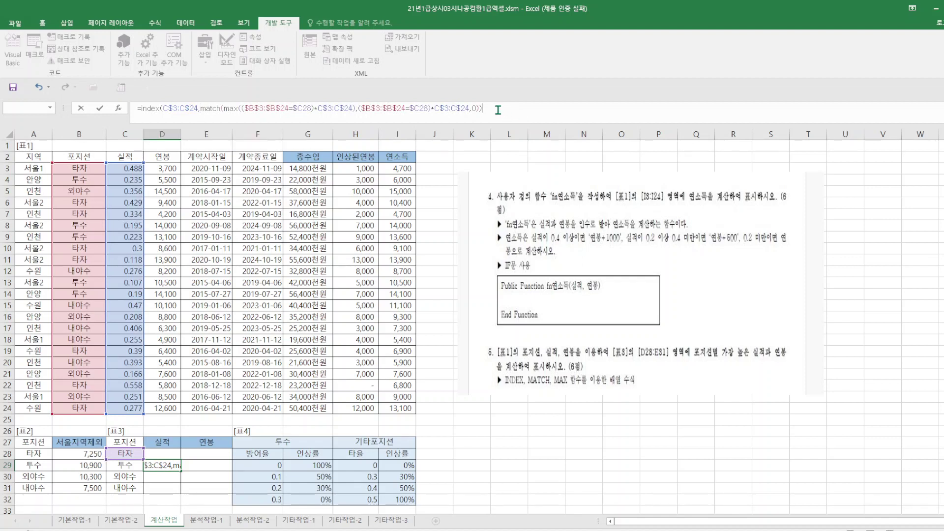
{"action": "key", "text": "ctrl+shift+Return"}
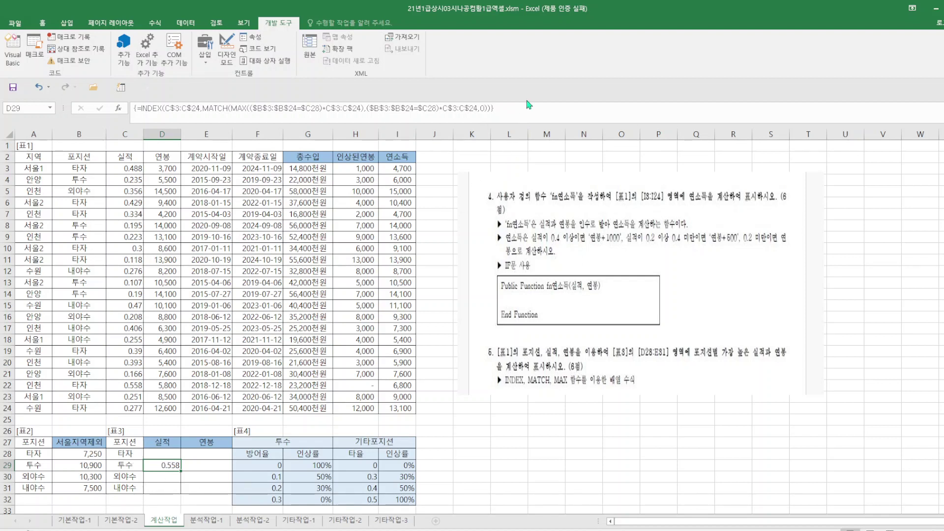
- Move the INDEX/MATCH/MAX formula from D29 to D28 and commit it there as an array formula
{"action": "left_click_drag", "start_coordinate": [505, 112], "coordinate": [130, 109]}
{"action": "key", "text": "ctrl+c"}
{"action": "key", "text": "Escape"}
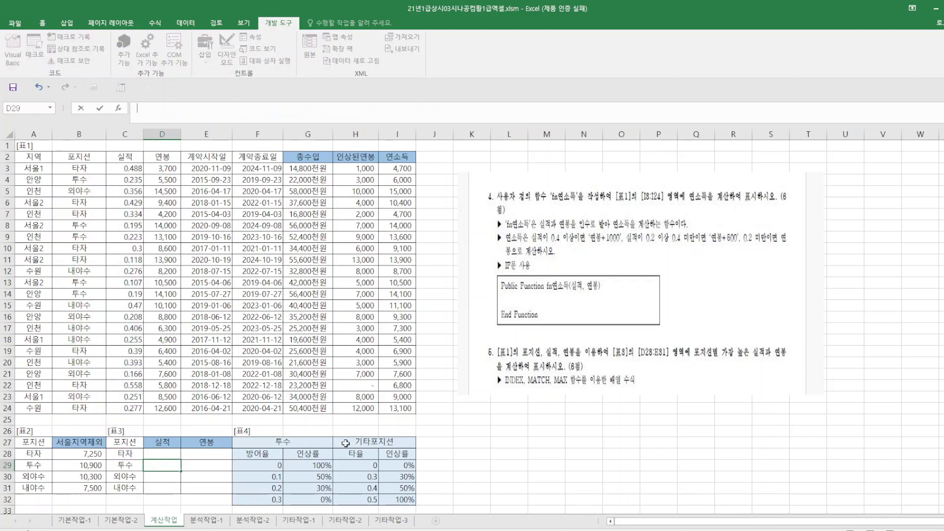
{"action": "left_click", "coordinate": [166, 452]}
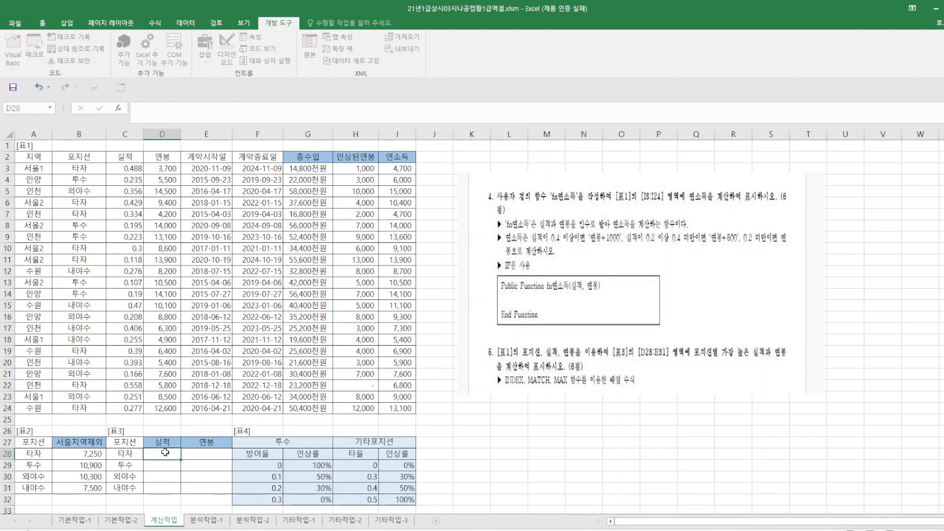
{"action": "left_click", "coordinate": [138, 108]}
{"action": "key", "text": "ctrl+v"}
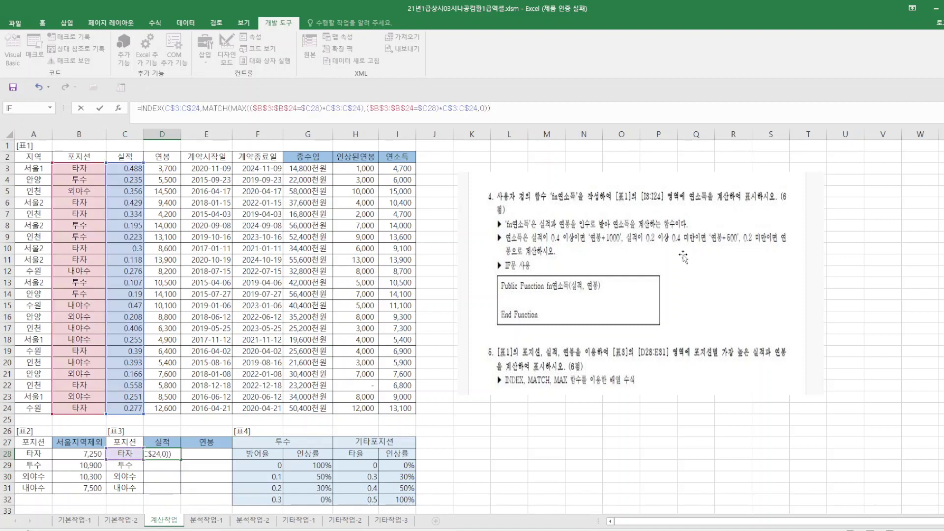
{"action": "key", "text": "ctrl+shift+Return"}
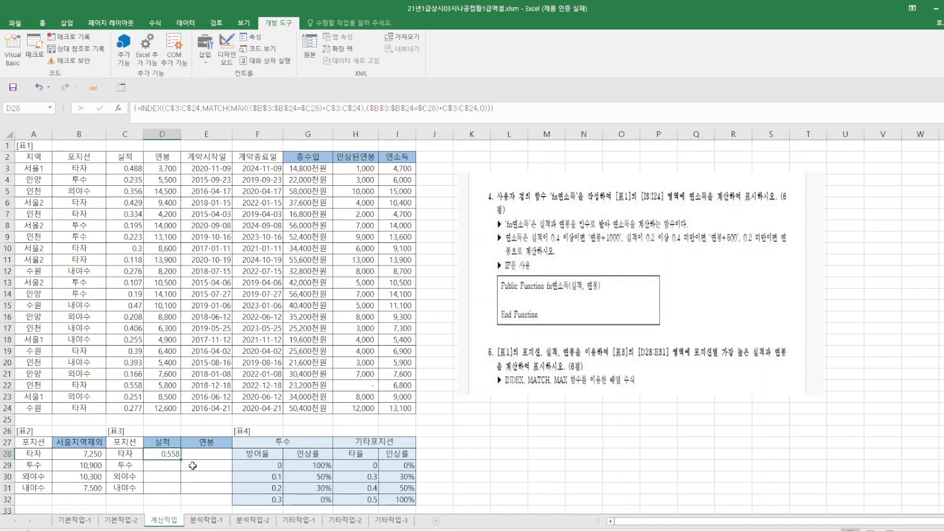
- Fill the D28 array formula across D28:E31 and save the workbook
{"action": "left_click_drag", "start_coordinate": [181, 462], "coordinate": [224, 496]}
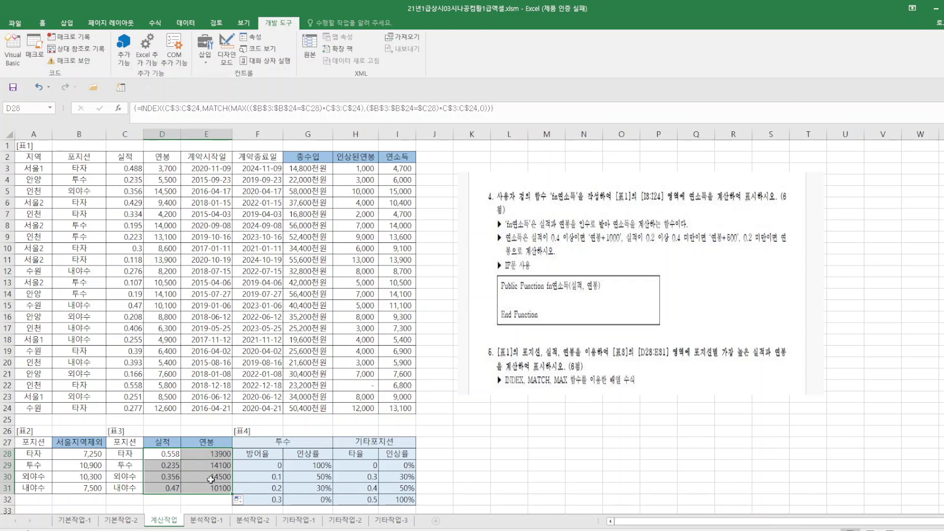
{"action": "left_click", "coordinate": [554, 464]}
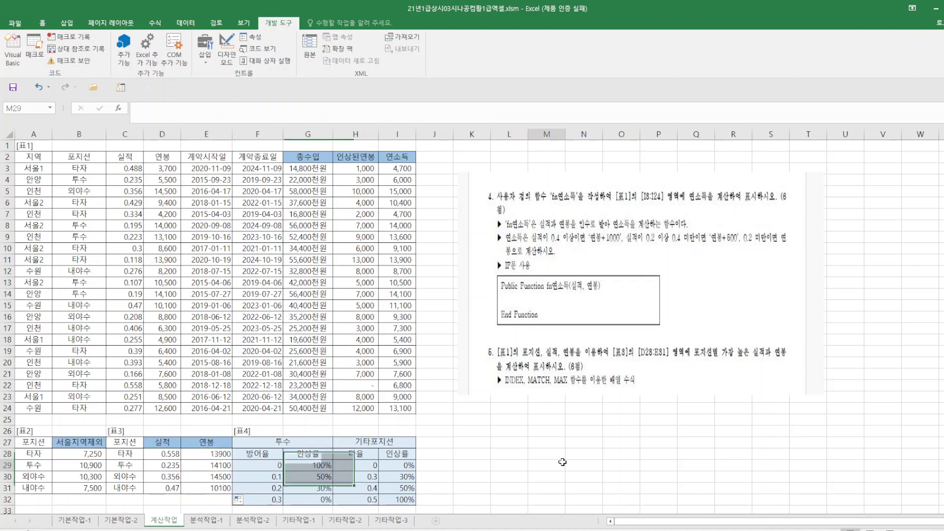
{"action": "left_click", "coordinate": [11, 87]}
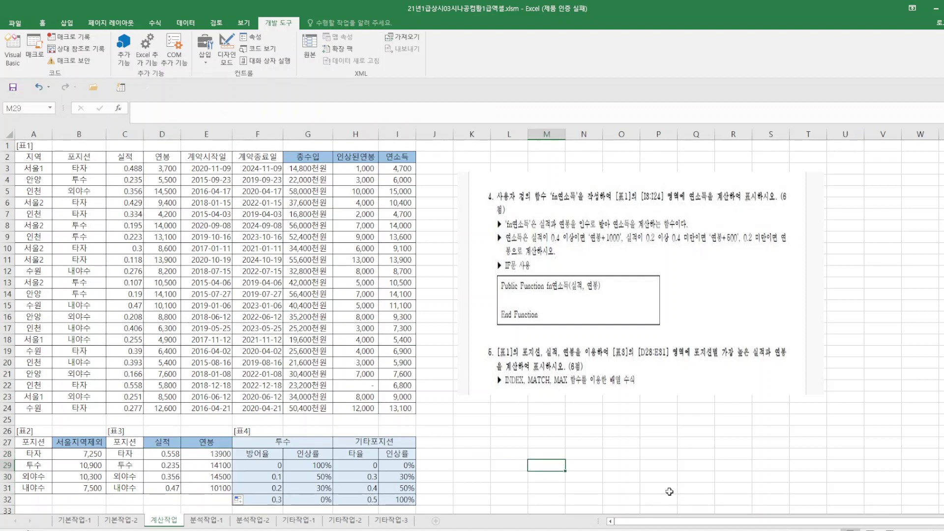
- Open the 분석작업-1 sheet and stretch its task picture downward to row 26
{"action": "left_click", "coordinate": [701, 445]}
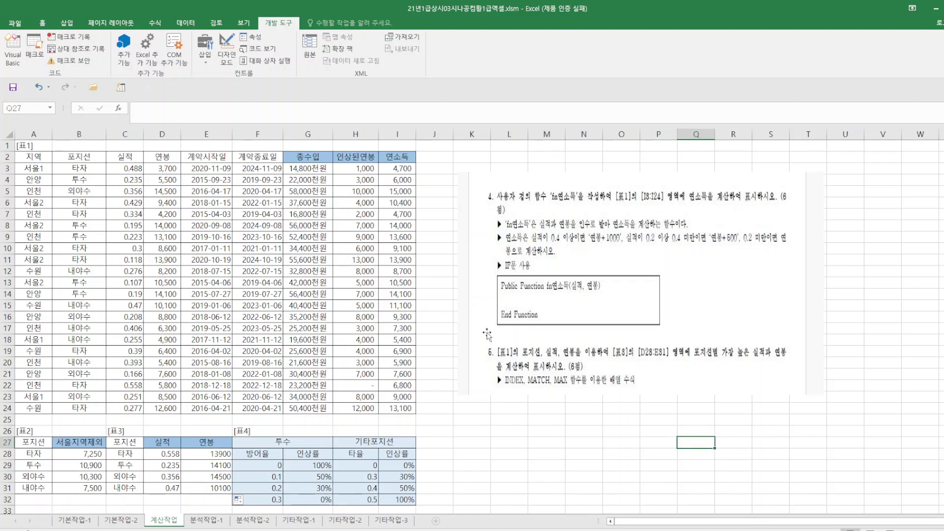
{"action": "left_click", "coordinate": [216, 521]}
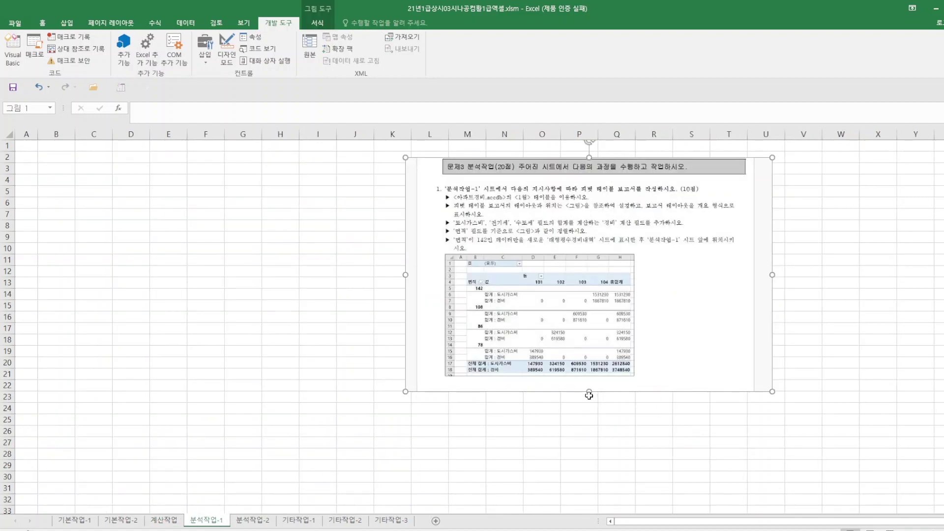
{"action": "left_click_drag", "start_coordinate": [589, 396], "coordinate": [596, 427]}
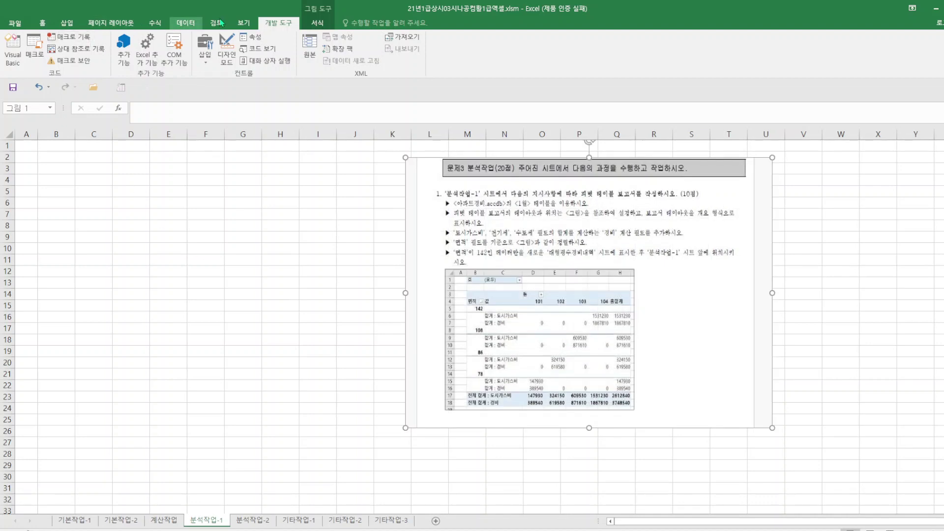
- Try a Microsoft Query import from MS Access Database, browsing the Desktop folders for the database, and cancel the selection
{"action": "left_click", "coordinate": [186, 23]}
{"action": "left_click", "coordinate": [209, 293]}
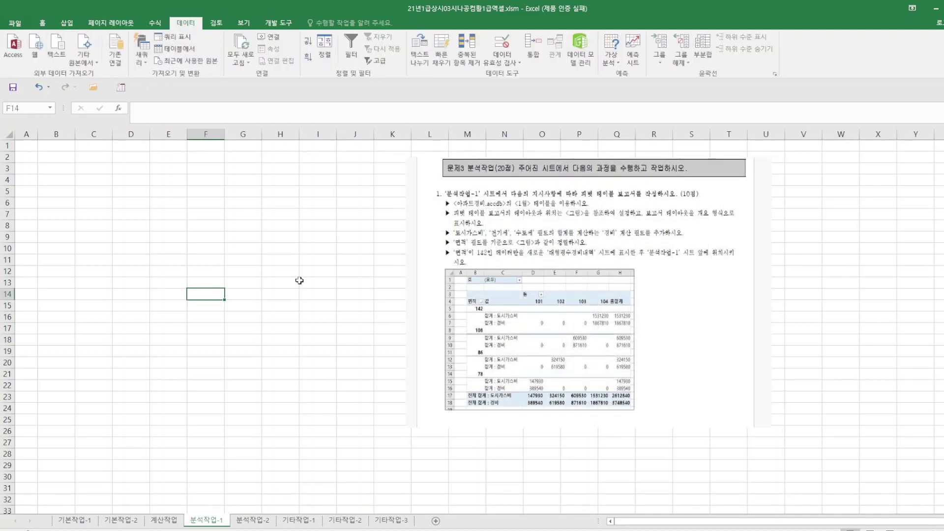
{"action": "left_click", "coordinate": [91, 70]}
{"action": "left_click", "coordinate": [124, 234]}
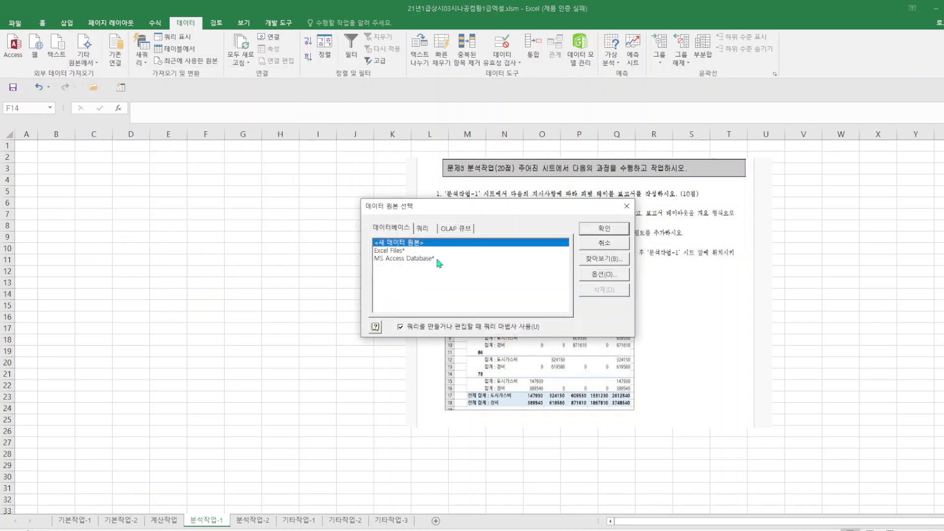
{"action": "double_click", "coordinate": [437, 259]}
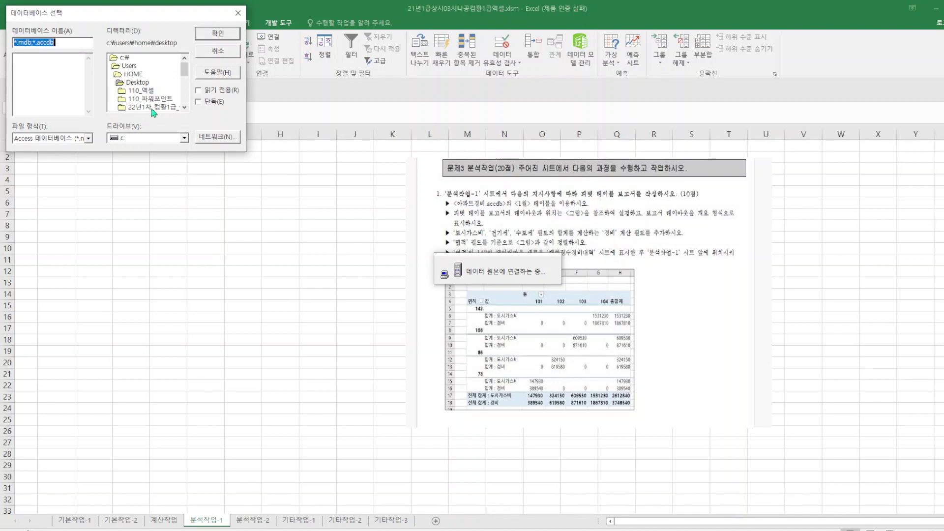
{"action": "left_click_drag", "start_coordinate": [185, 74], "coordinate": [187, 80]}
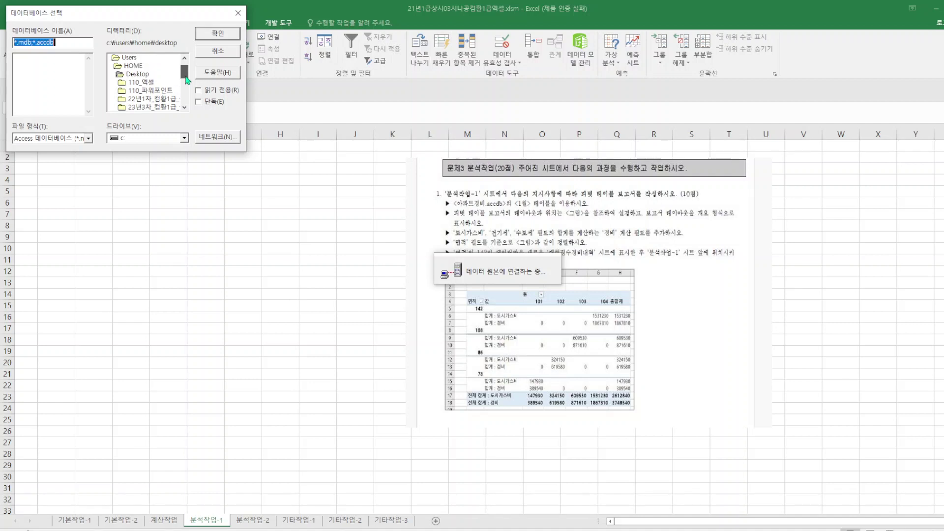
{"action": "double_click", "coordinate": [146, 75]}
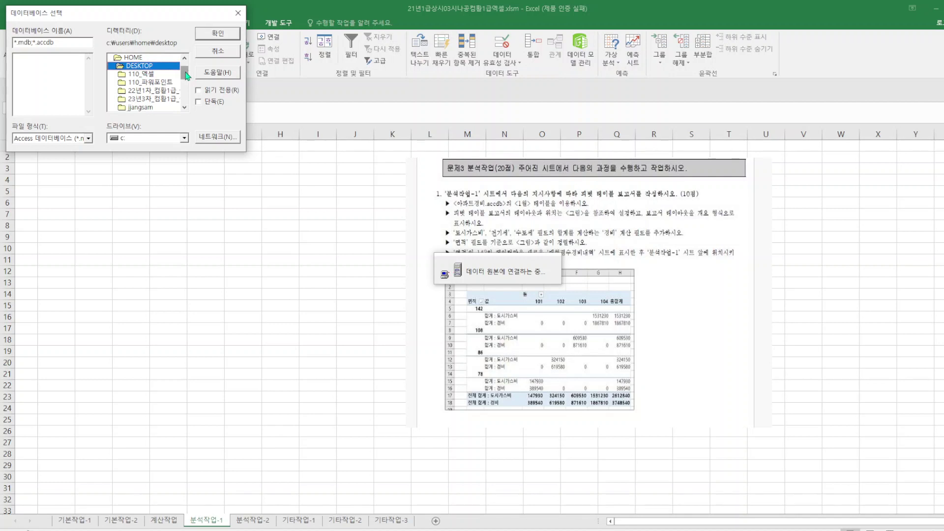
{"action": "left_click_drag", "start_coordinate": [186, 75], "coordinate": [188, 100]}
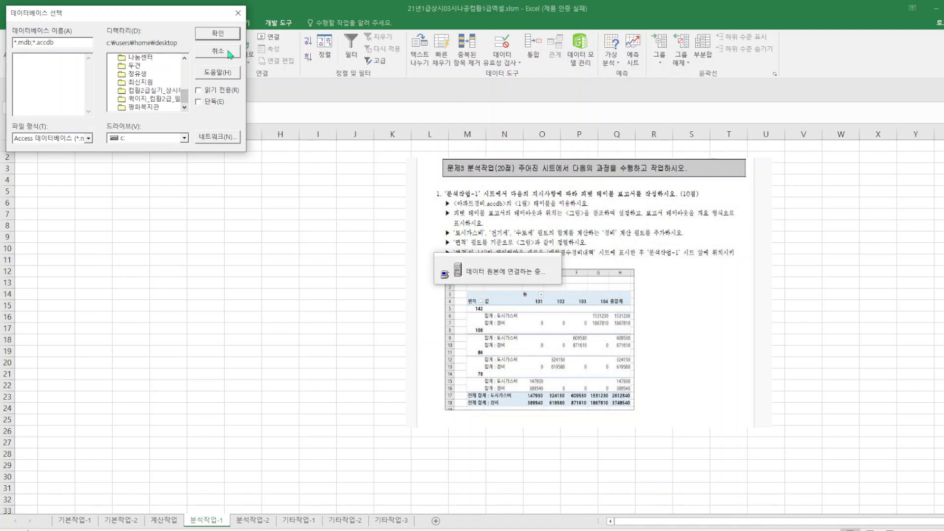
{"action": "left_click", "coordinate": [238, 13]}
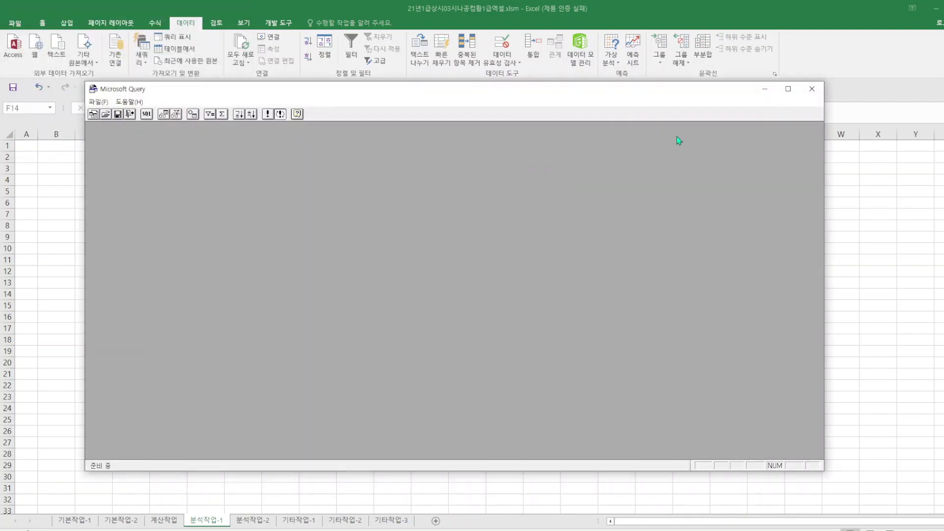
- Close the empty Microsoft Query window, trace the exam folder's location up to the Desktop in File Explorer, and return to the workbook
{"action": "left_click", "coordinate": [811, 88]}
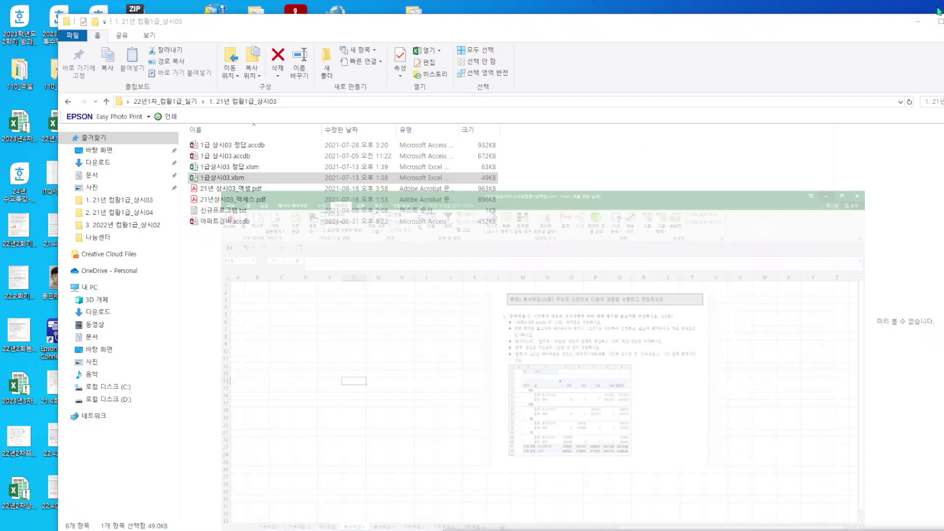
{"action": "left_click", "coordinate": [937, 8]}
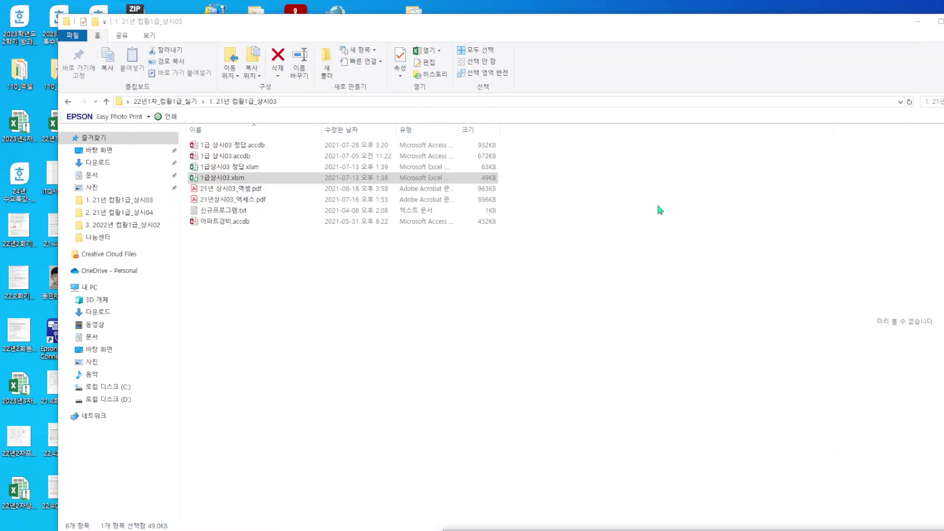
{"action": "left_click", "coordinate": [106, 102]}
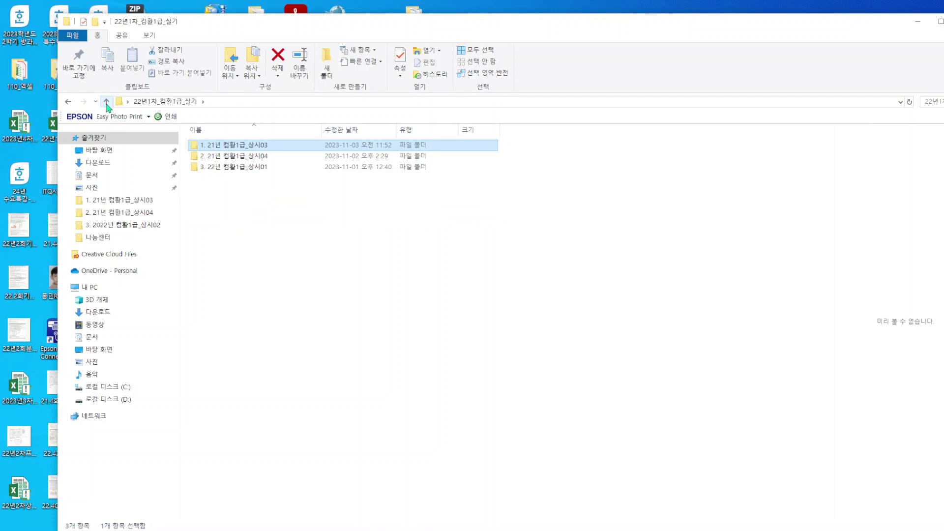
{"action": "left_click", "coordinate": [107, 102]}
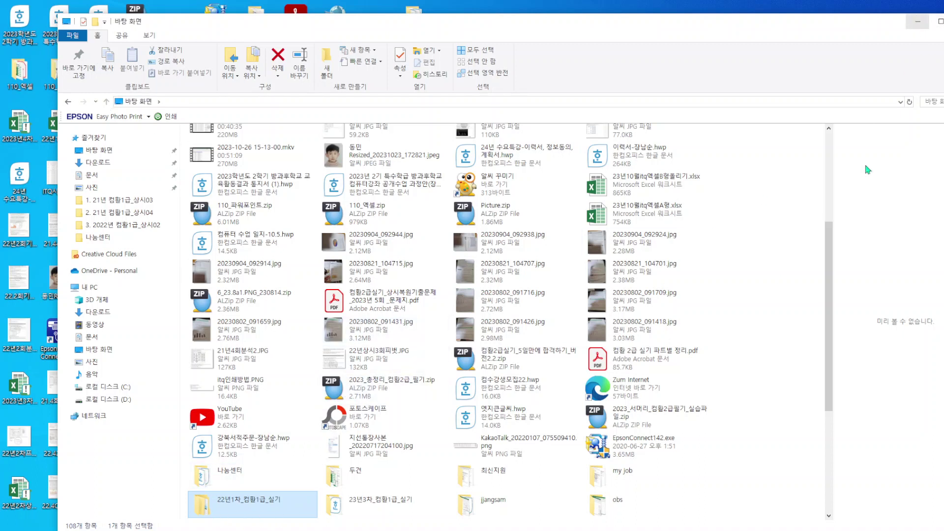
{"action": "left_click", "coordinate": [624, 530]}
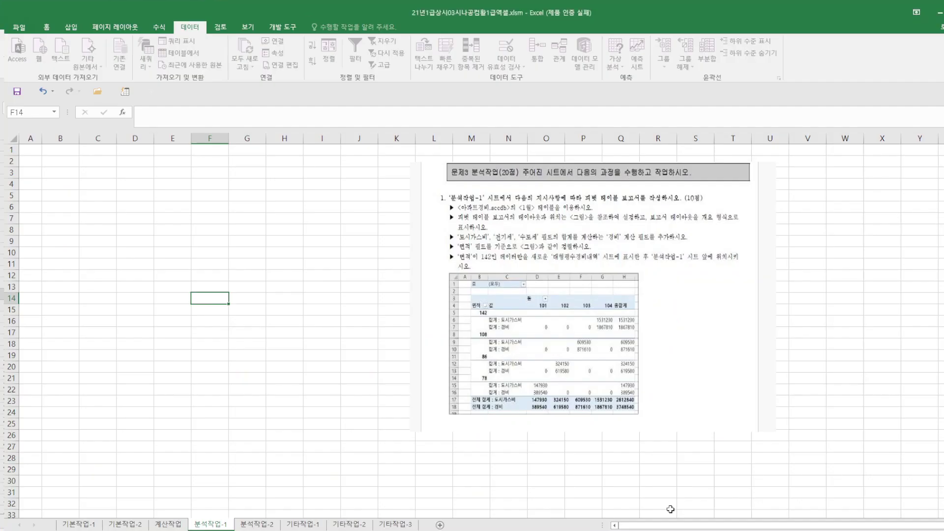
{"action": "left_click", "coordinate": [673, 511]}
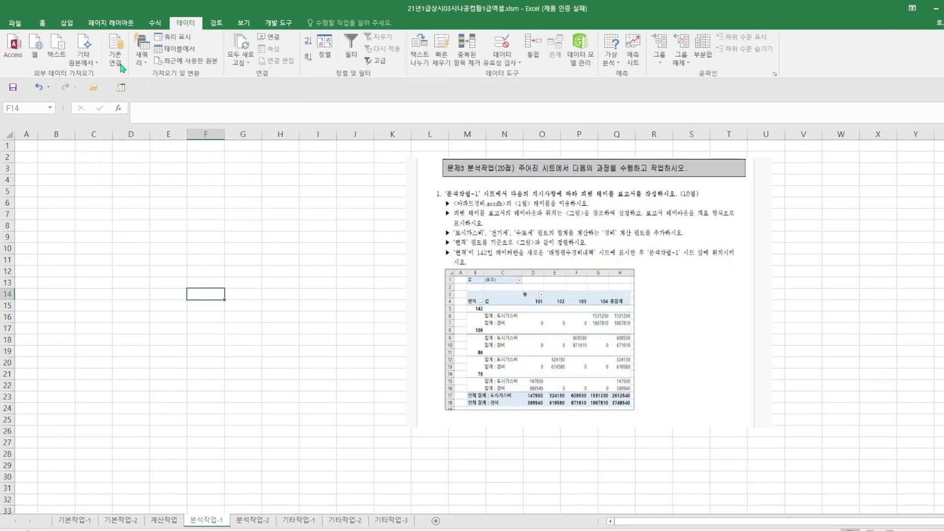
- Start a Microsoft Query import from MS Access Database and choose 아파트경비.accdb in the Desktop folder 22년1차_컴활1급_실기, subfolder 1. 21년 컴활1급_상시03
{"action": "left_click", "coordinate": [95, 64]}
{"action": "left_click", "coordinate": [133, 237]}
{"action": "double_click", "coordinate": [424, 259]}
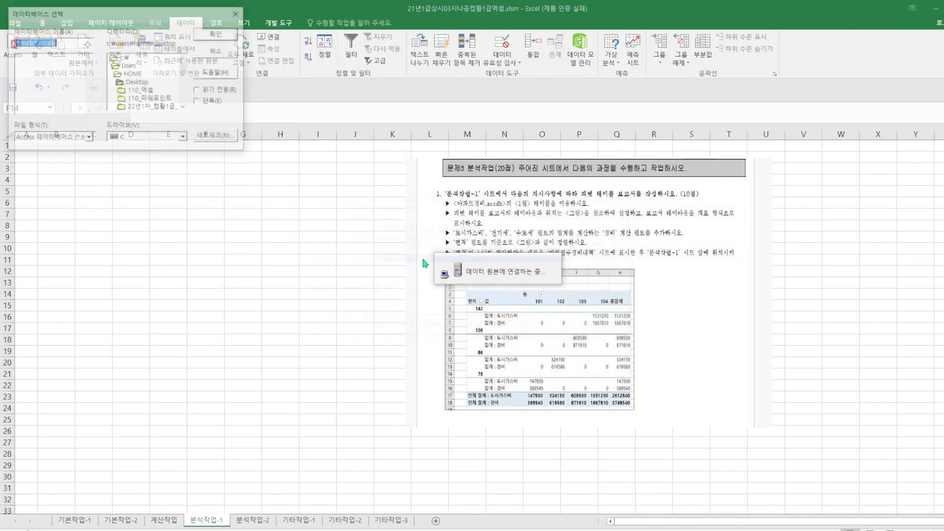
{"action": "double_click", "coordinate": [161, 108]}
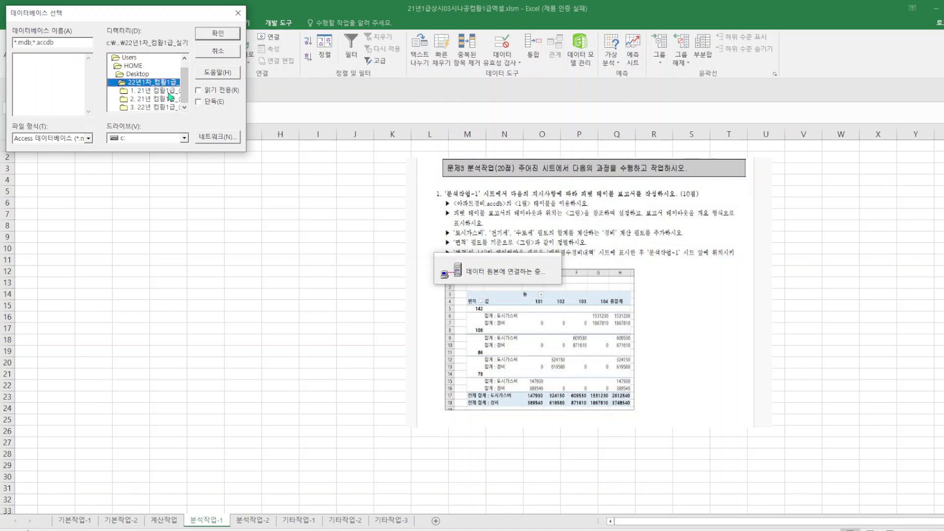
{"action": "double_click", "coordinate": [169, 93]}
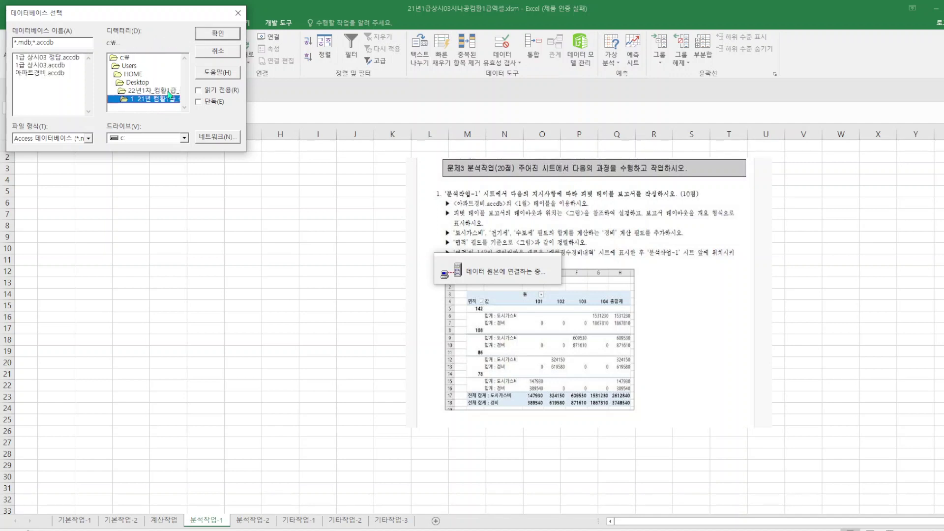
{"action": "double_click", "coordinate": [46, 73]}
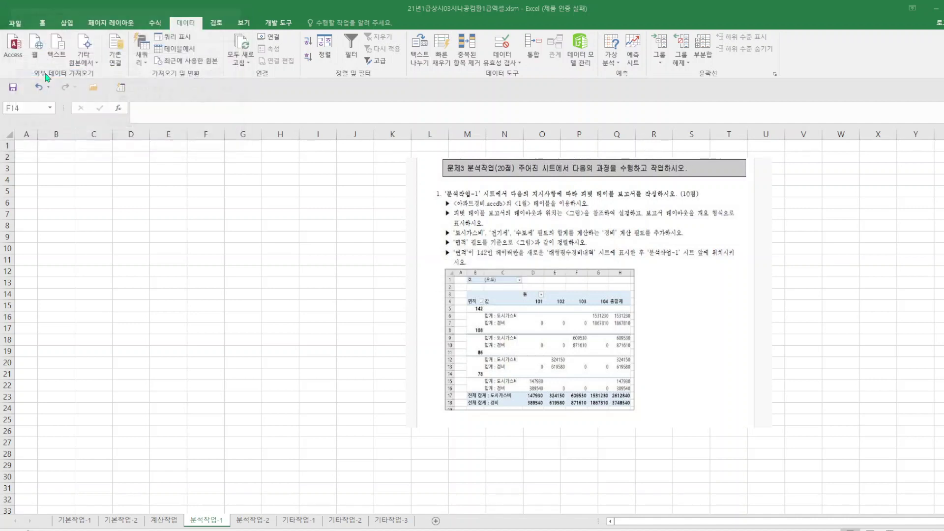
- Expand the 1월 table in the Query Wizard and add its 도시가스비 column to the query
{"action": "left_click", "coordinate": [81, 160]}
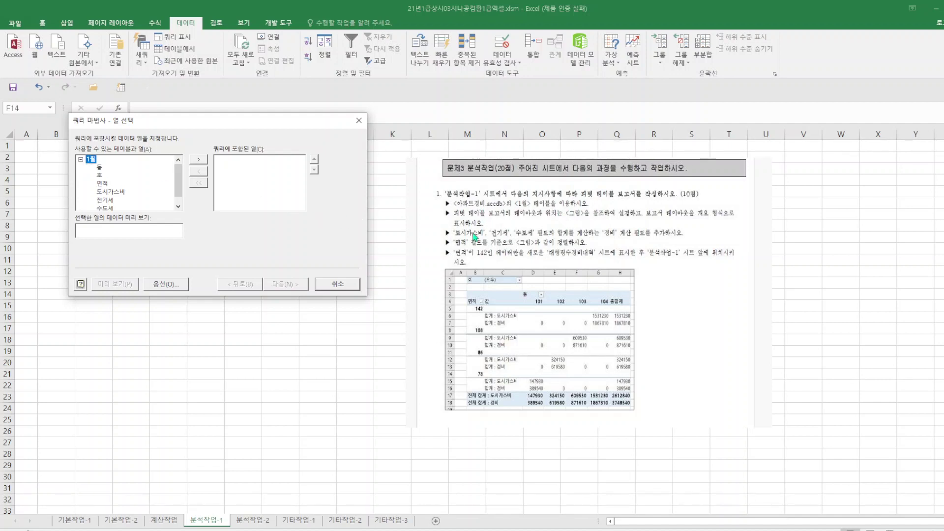
{"action": "double_click", "coordinate": [116, 192]}
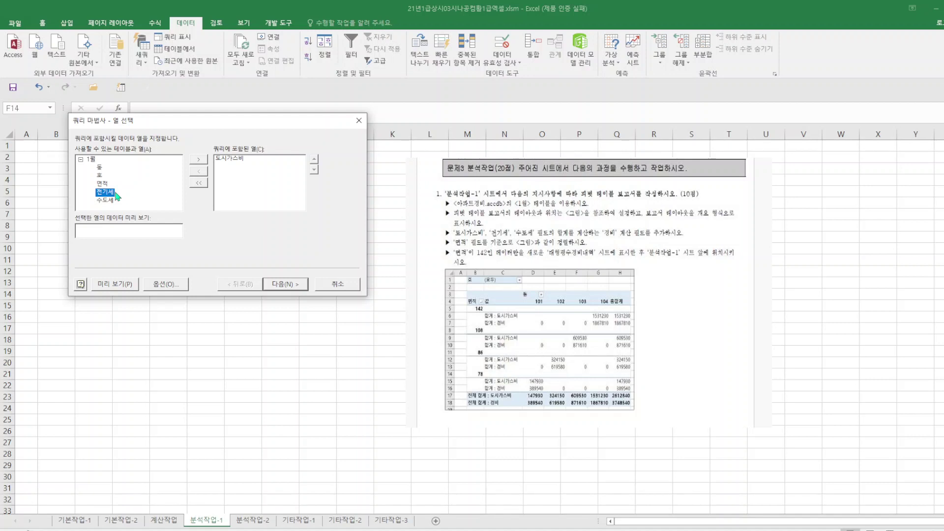
- Add 전기세, 수도세 and 면적 to the query columns and finish the query without filtering or sorting, returning the data to Excel
{"action": "double_click", "coordinate": [116, 192]}
{"action": "double_click", "coordinate": [116, 193]}
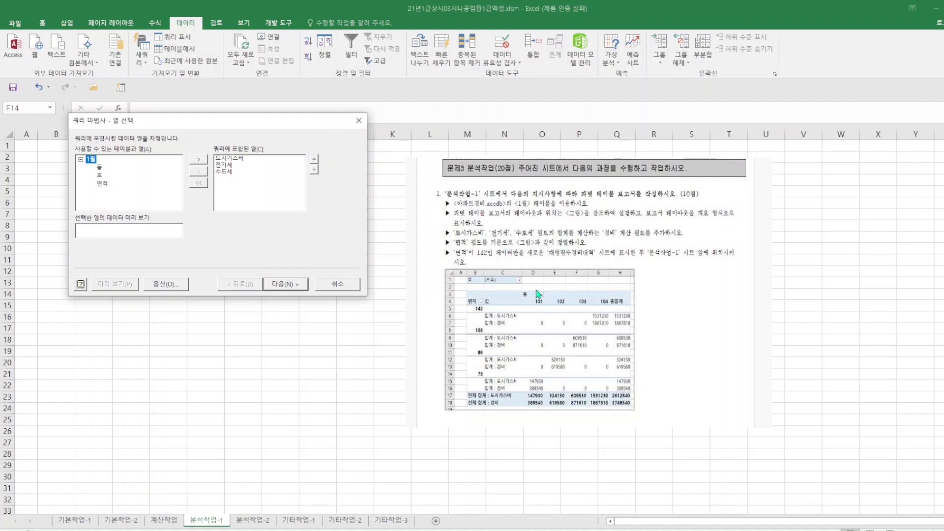
{"action": "double_click", "coordinate": [105, 184]}
{"action": "left_click", "coordinate": [295, 285]}
{"action": "left_click", "coordinate": [295, 285]}
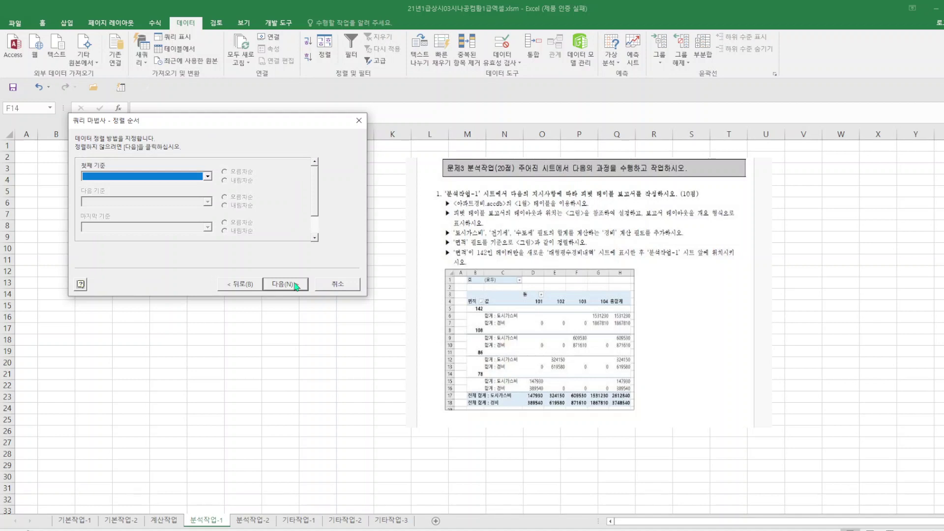
{"action": "left_click", "coordinate": [295, 285]}
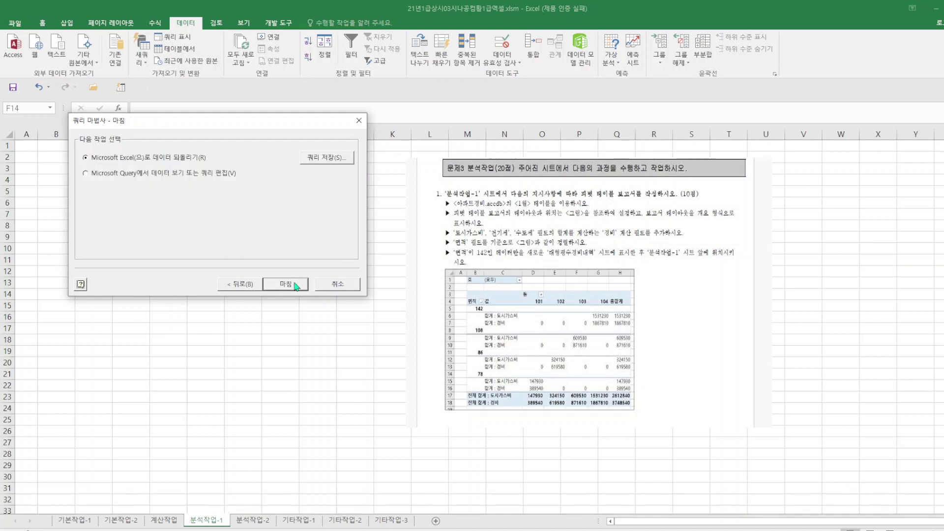
{"action": "left_click", "coordinate": [295, 285]}
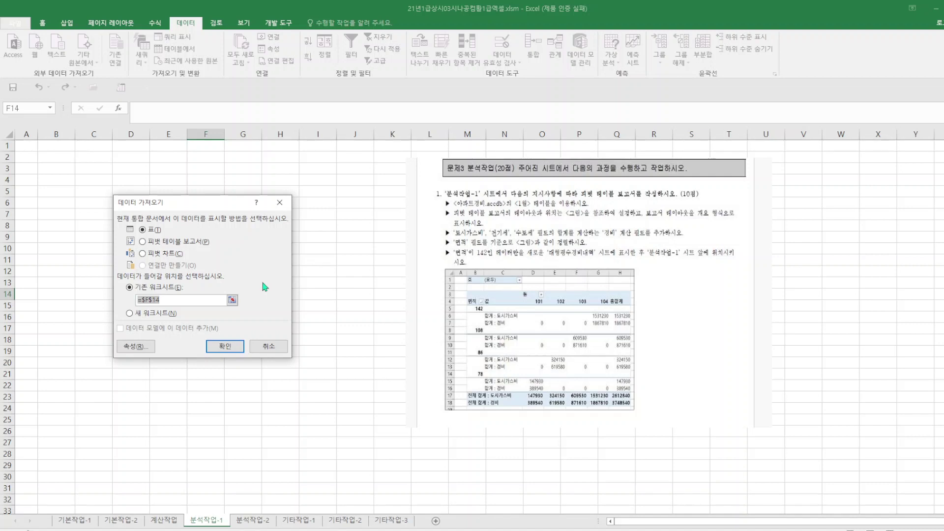
- Insert the query data as a PivotTable report at cell B4 of the existing 분석작업-1 worksheet, and undo the insertion
{"action": "left_click", "coordinate": [142, 242]}
{"action": "left_click", "coordinate": [172, 303]}
{"action": "left_click", "coordinate": [52, 181]}
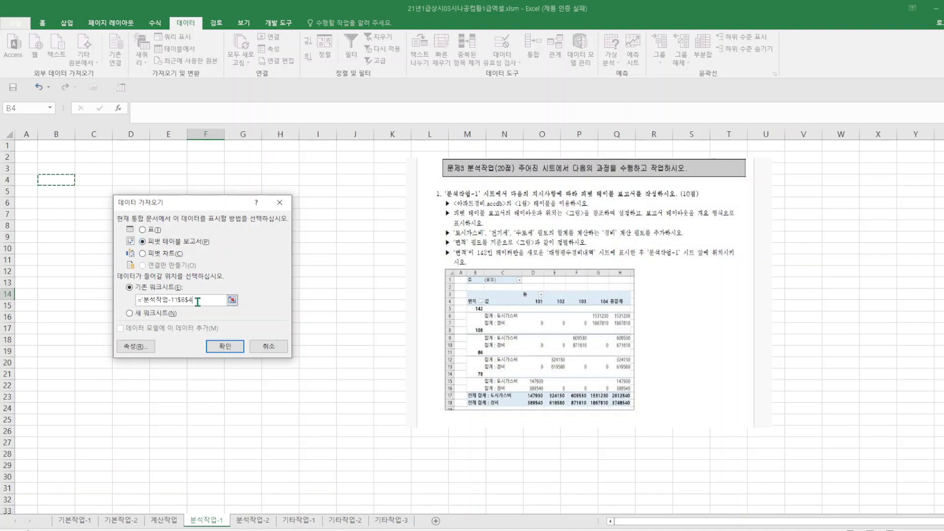
{"action": "left_click", "coordinate": [227, 346]}
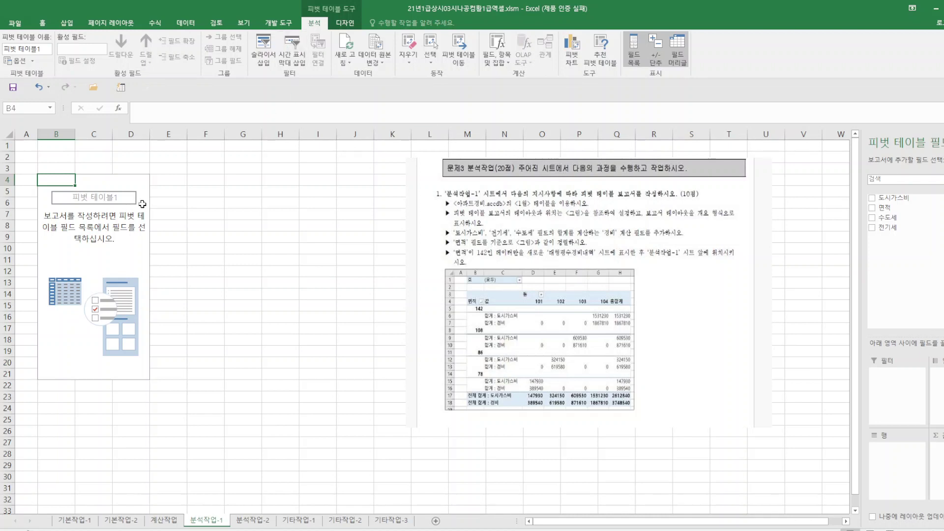
{"action": "left_click", "coordinate": [37, 90]}
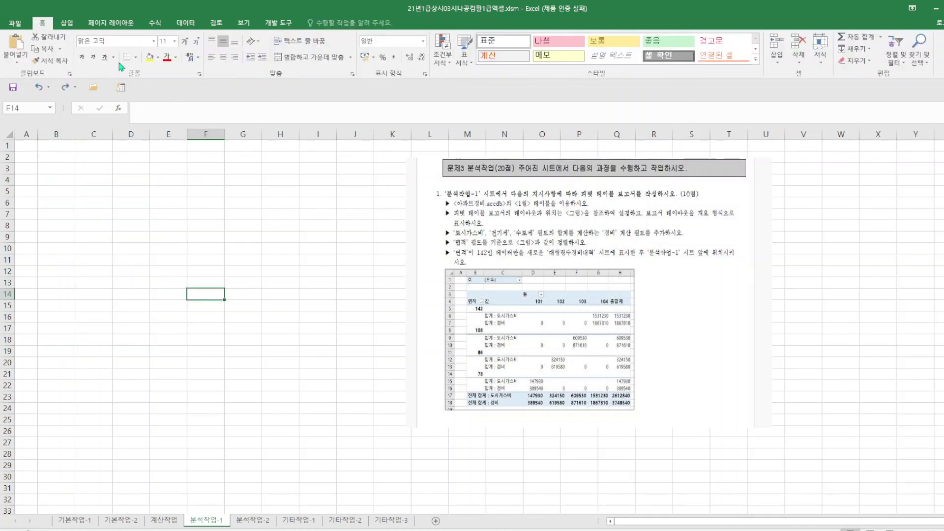
- Start a Microsoft Query import from MS Access Database using 아파트경비.accdb in the 1. 21년 컴활1급 folder
{"action": "left_click", "coordinate": [183, 24]}
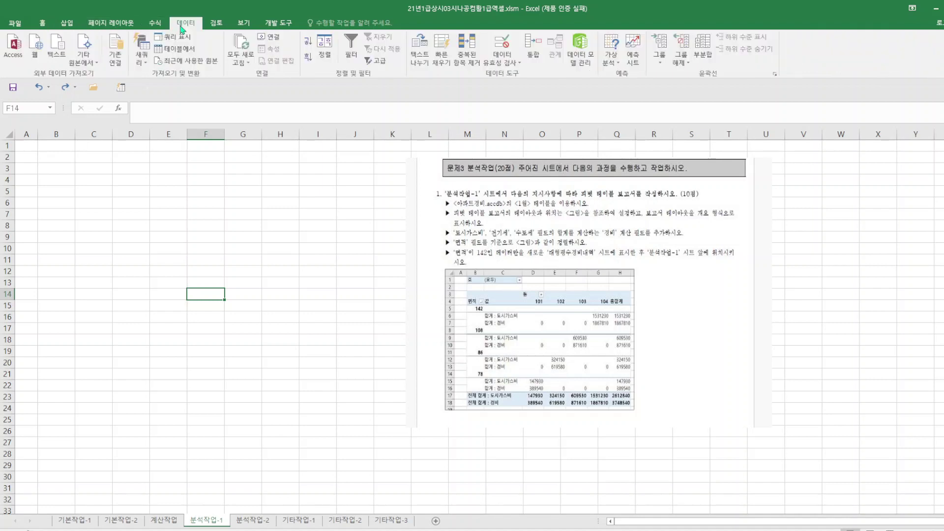
{"action": "left_click", "coordinate": [84, 52]}
{"action": "left_click", "coordinate": [129, 244]}
{"action": "double_click", "coordinate": [424, 259]}
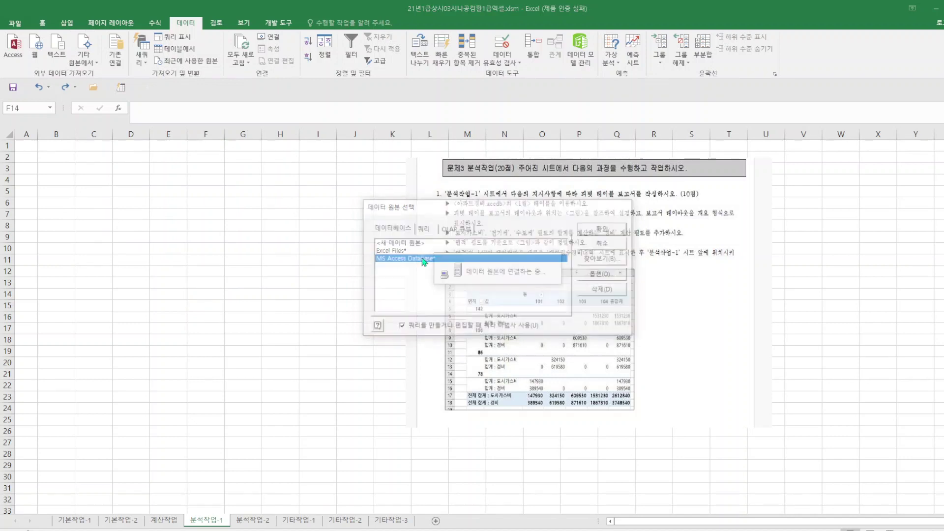
{"action": "double_click", "coordinate": [178, 106]}
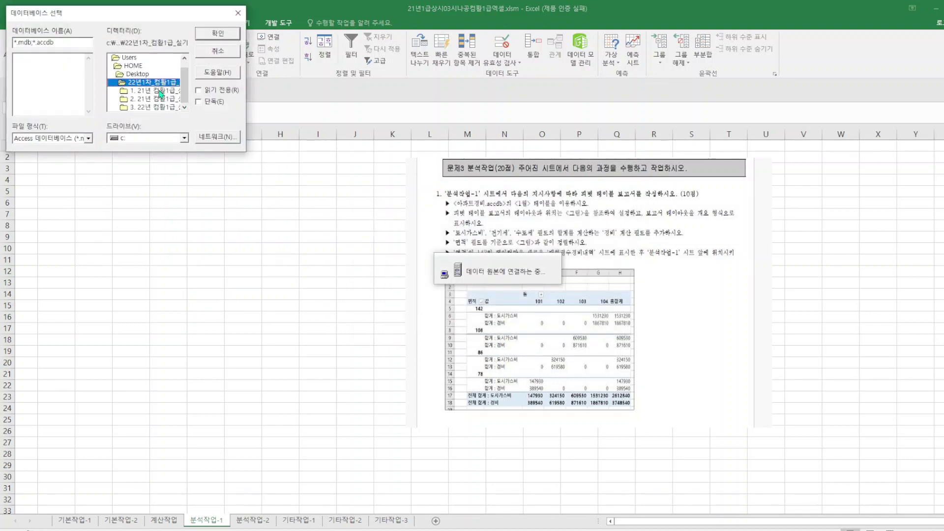
{"action": "double_click", "coordinate": [161, 91]}
{"action": "double_click", "coordinate": [52, 73]}
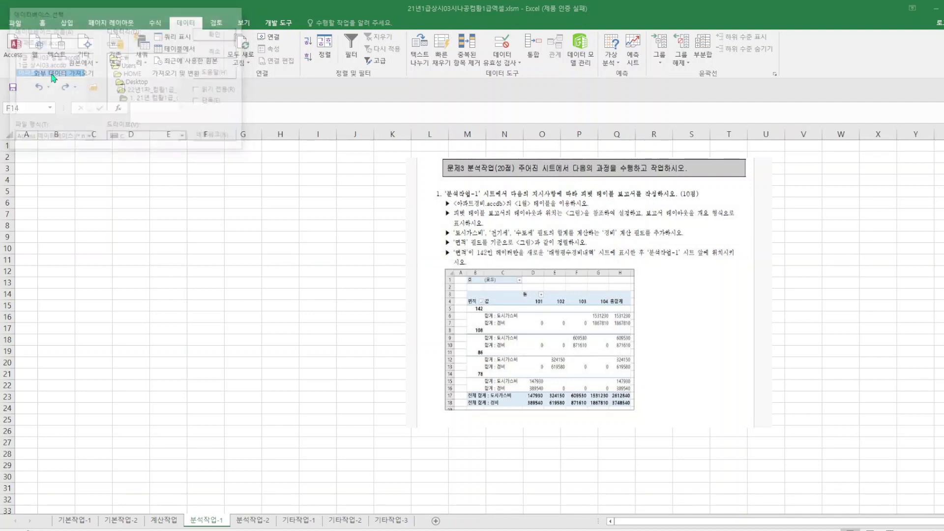
- Add the 호, 면적, 도시가스비, 전기세 and 수도세 columns of the 1월 table to the query
{"action": "left_click", "coordinate": [80, 159]}
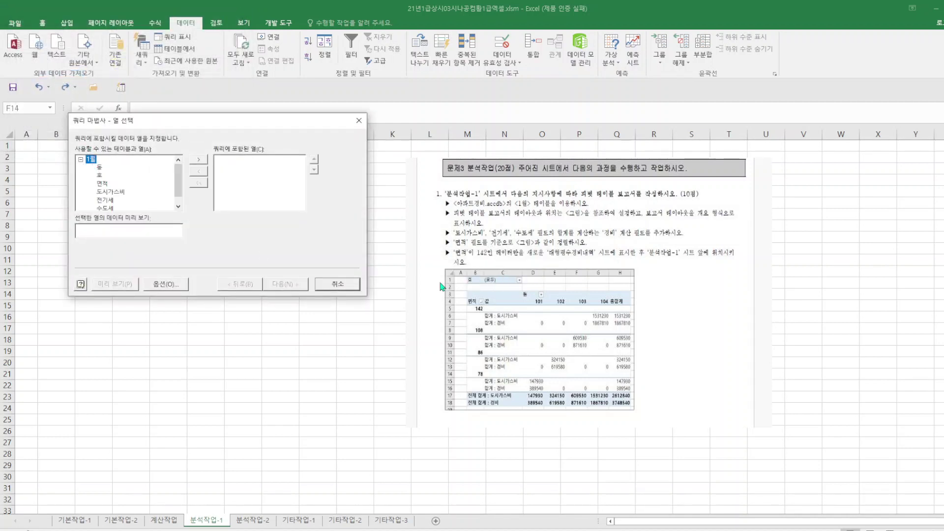
{"action": "double_click", "coordinate": [101, 176]}
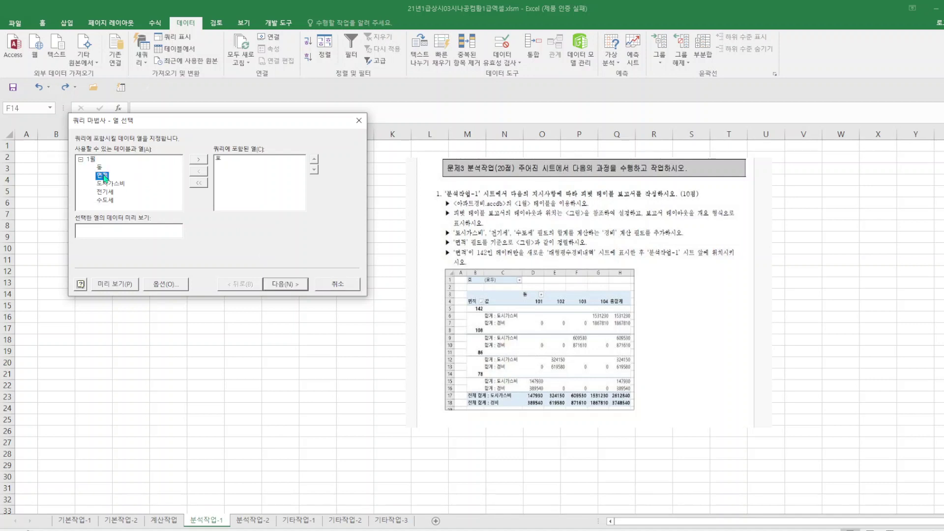
{"action": "double_click", "coordinate": [103, 176]}
{"action": "double_click", "coordinate": [111, 176]}
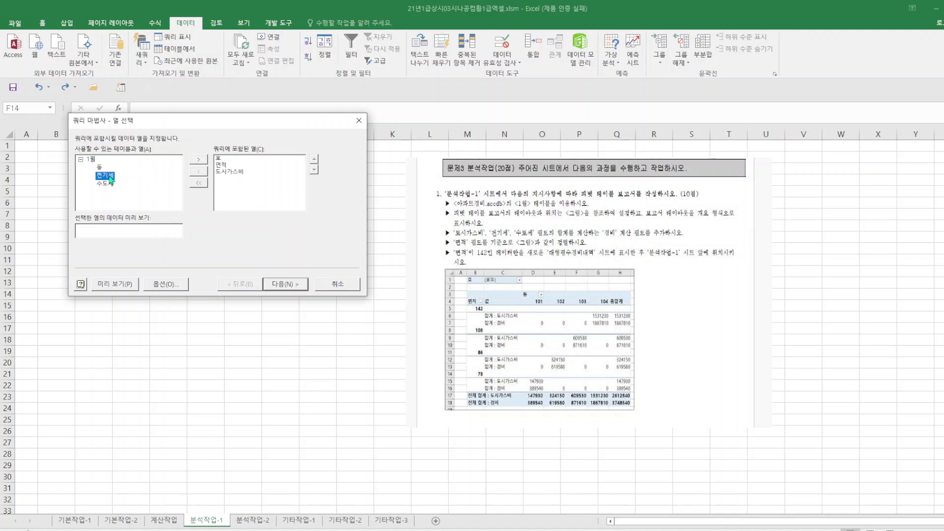
{"action": "double_click", "coordinate": [111, 176]}
{"action": "double_click", "coordinate": [105, 176]}
- Finish the query without filtering or sorting and place its data as a PivotTable report at B4 of the existing 분석작업-1 worksheet
{"action": "left_click", "coordinate": [291, 289]}
{"action": "left_click", "coordinate": [291, 290]}
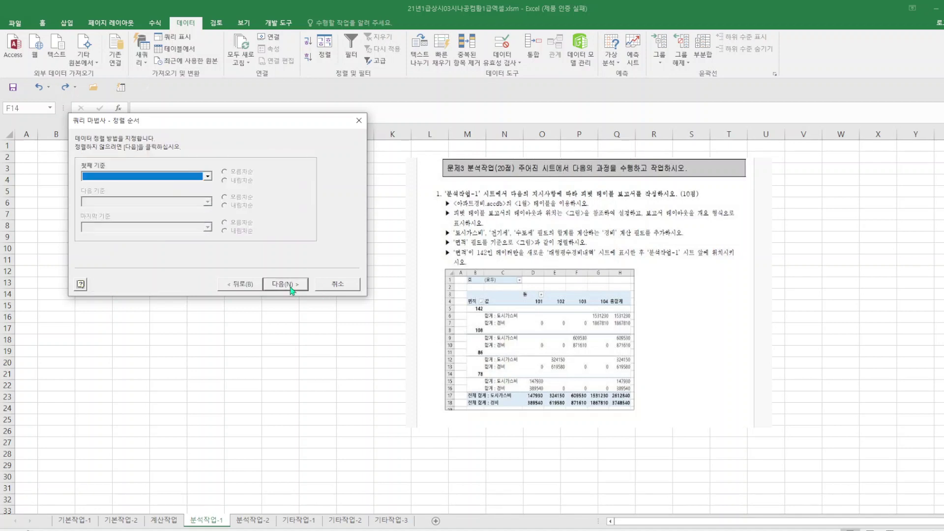
{"action": "left_click", "coordinate": [291, 289]}
{"action": "left_click", "coordinate": [287, 289]}
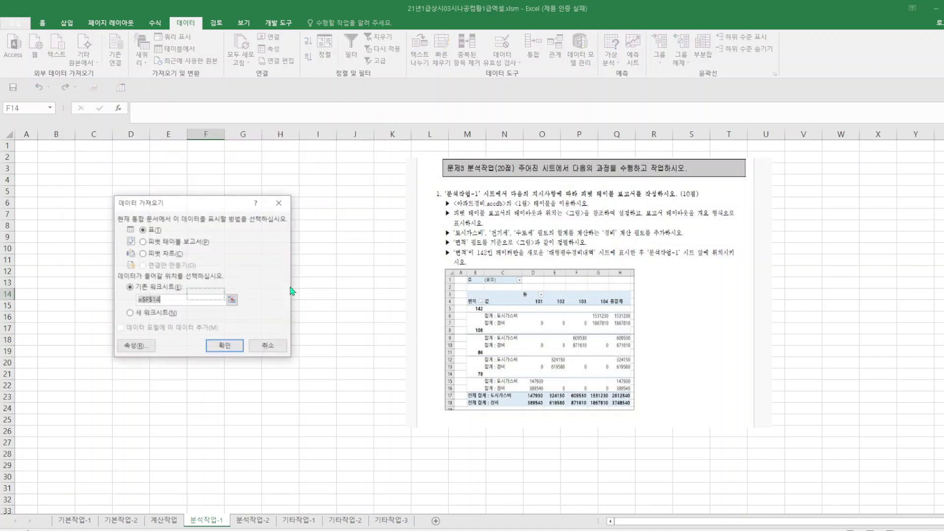
{"action": "left_click", "coordinate": [142, 242]}
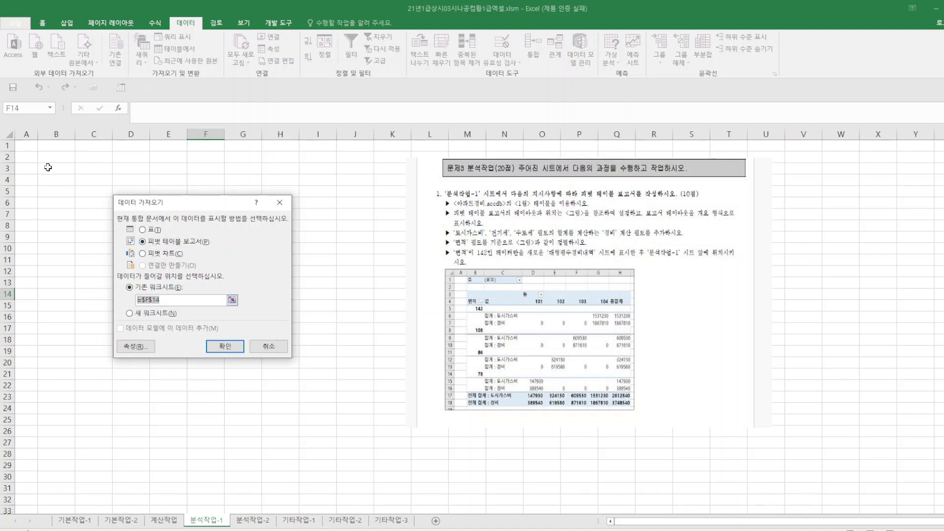
{"action": "left_click", "coordinate": [60, 179]}
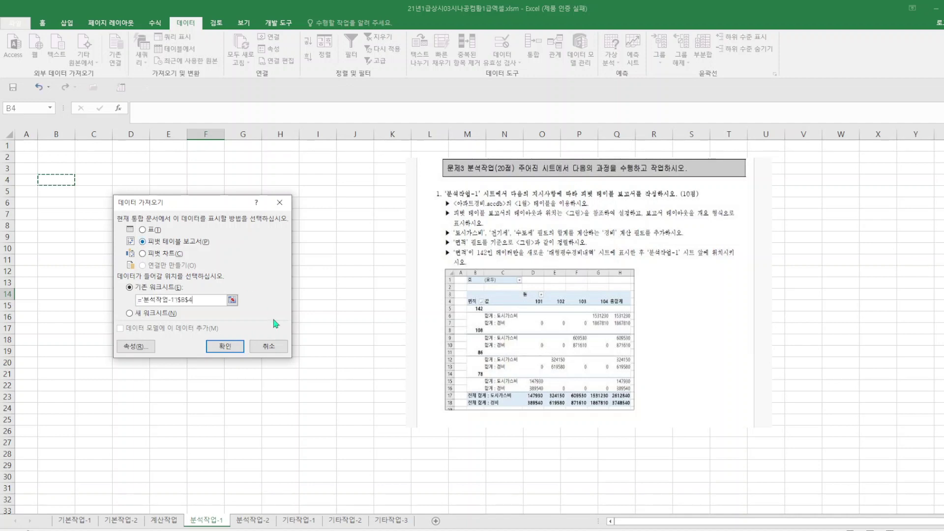
{"action": "left_click", "coordinate": [225, 346]}
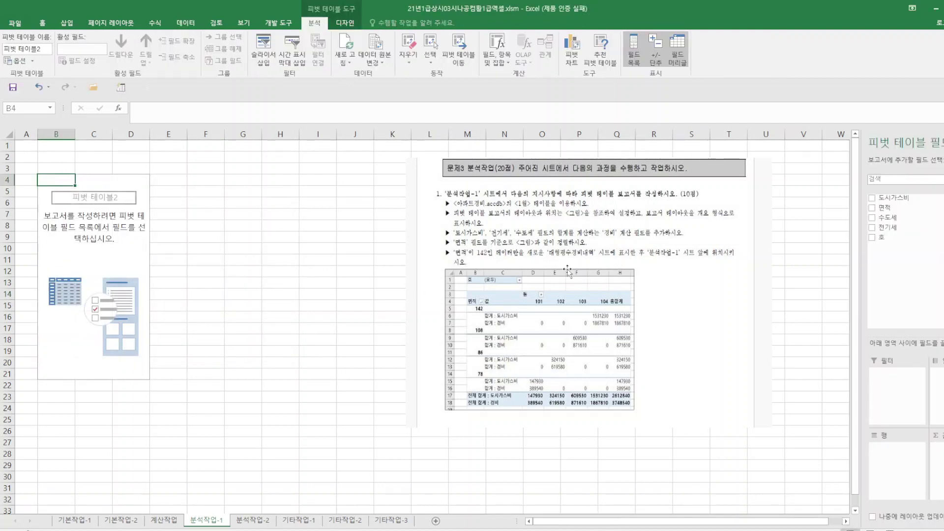
- Place the 호 field in the PivotTable's filter area and delete worksheet row 1 above it
{"action": "left_click_drag", "start_coordinate": [914, 238], "coordinate": [896, 374]}
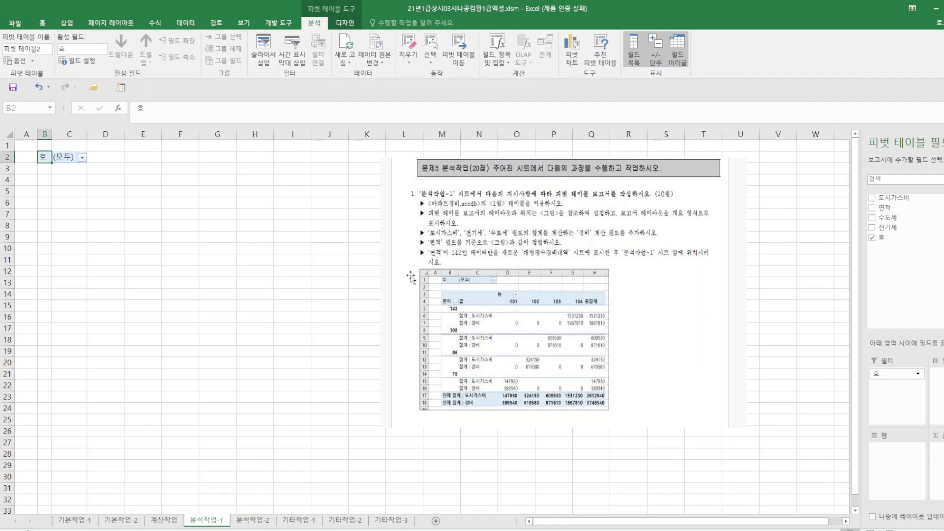
{"action": "right_click", "coordinate": [8, 146]}
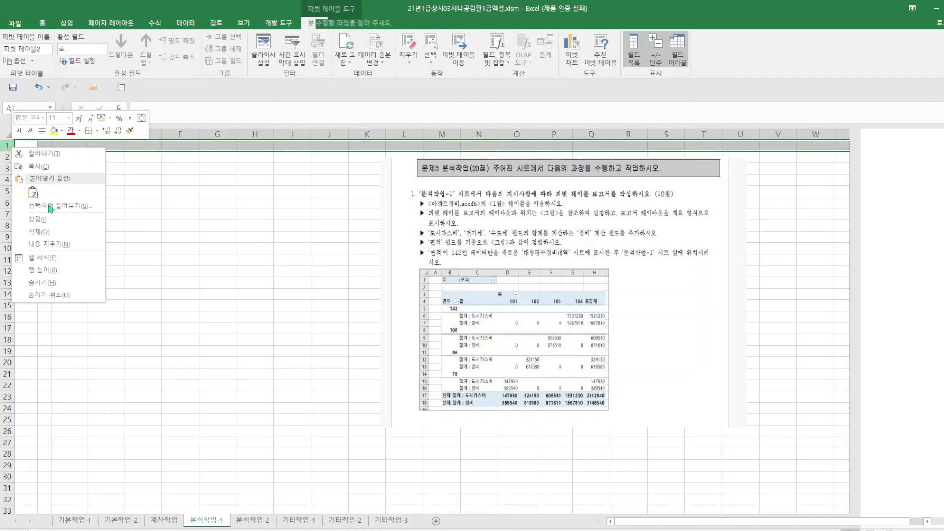
{"action": "left_click", "coordinate": [63, 239]}
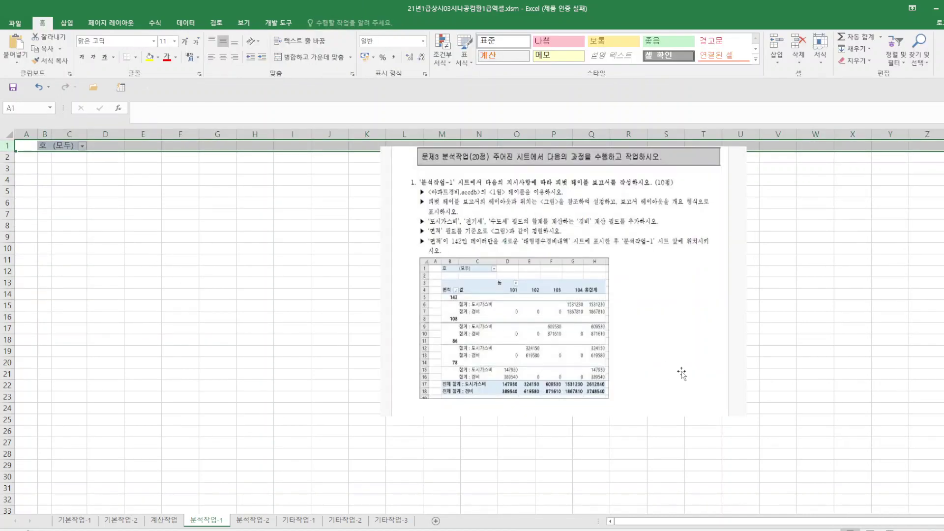
{"action": "left_click", "coordinate": [598, 316]}
{"action": "left_click", "coordinate": [177, 279]}
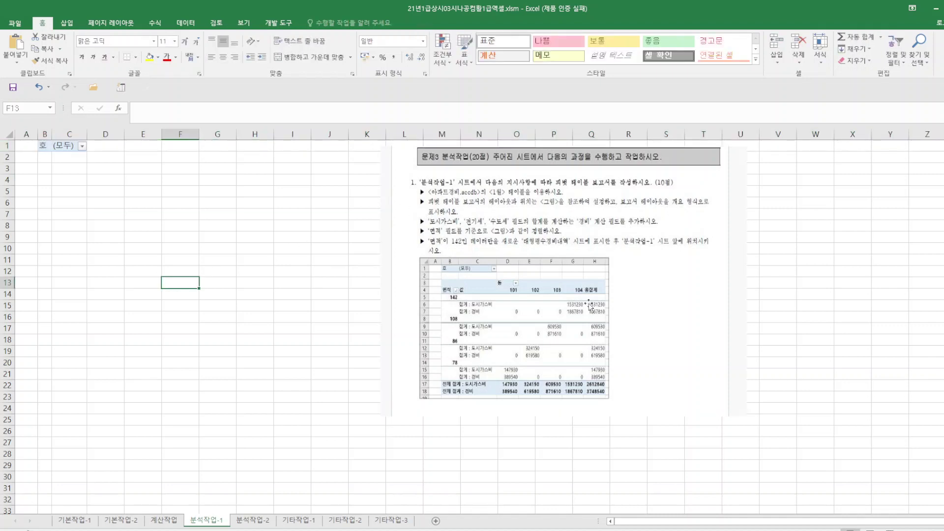
{"action": "left_click", "coordinate": [620, 243]}
{"action": "left_click", "coordinate": [227, 209]}
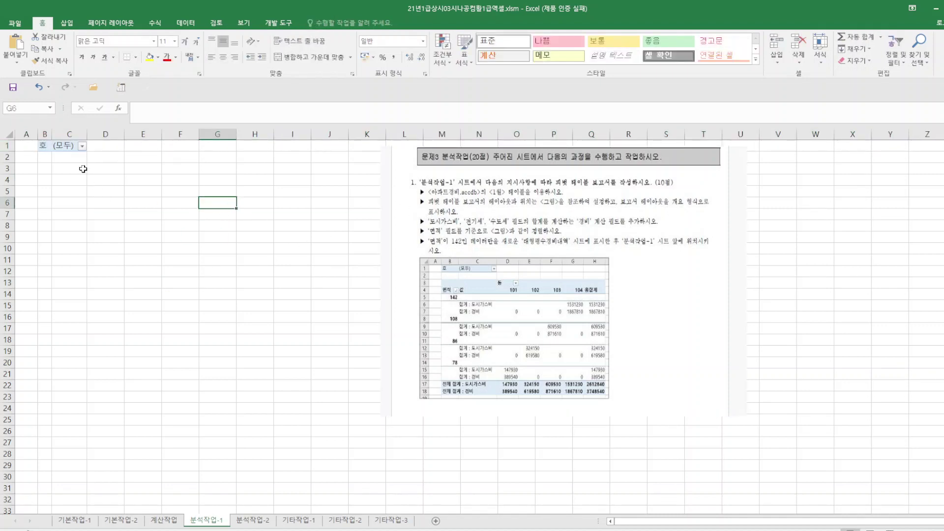
- Add 면적 to the PivotTable's row area, and undo all PivotTable changes back to the empty sheet
{"action": "left_click", "coordinate": [45, 147]}
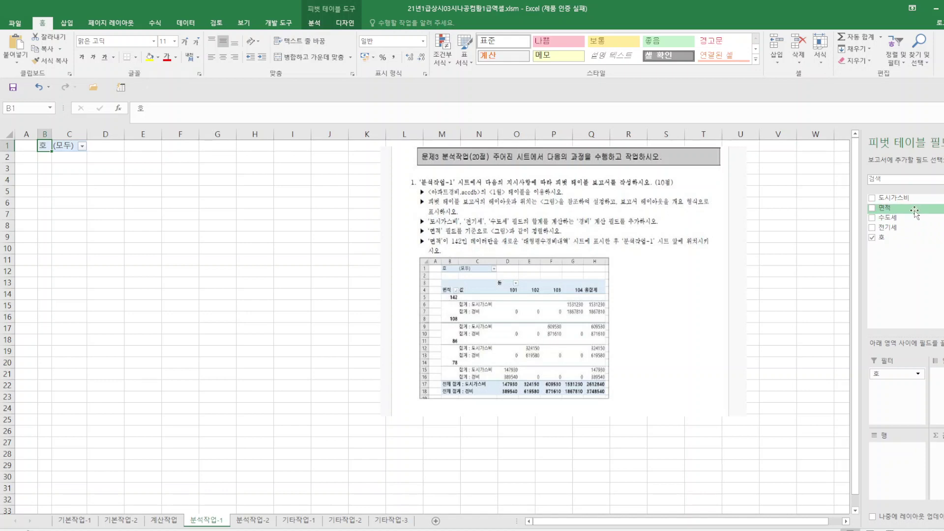
{"action": "left_click_drag", "start_coordinate": [911, 208], "coordinate": [907, 448]}
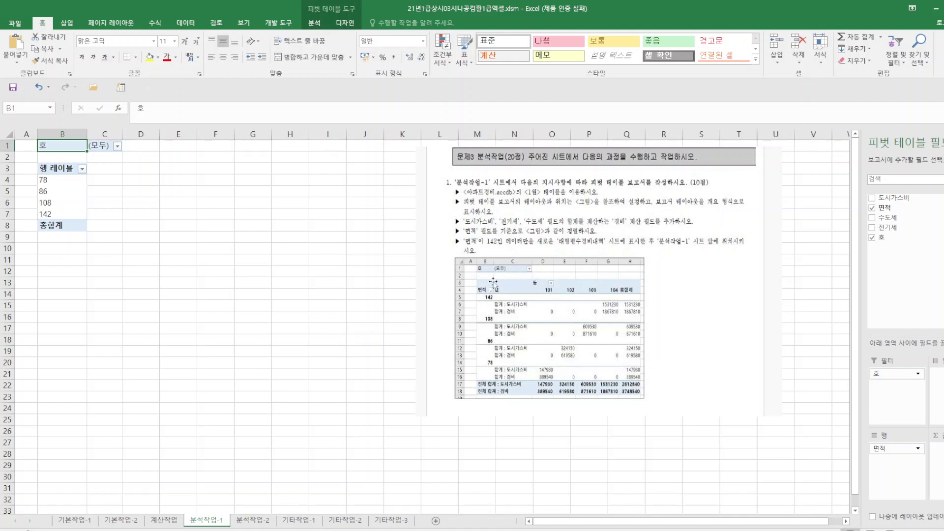
{"action": "left_click", "coordinate": [38, 91]}
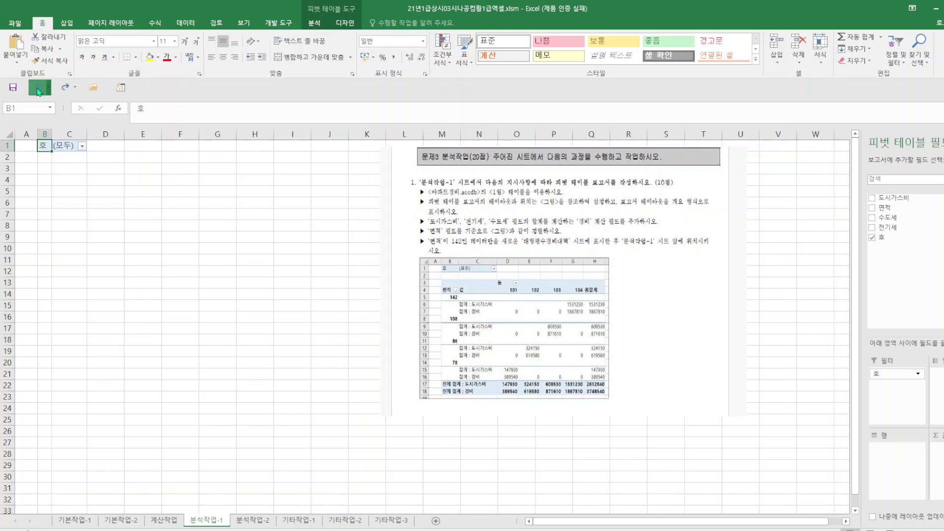
{"action": "left_click", "coordinate": [38, 90]}
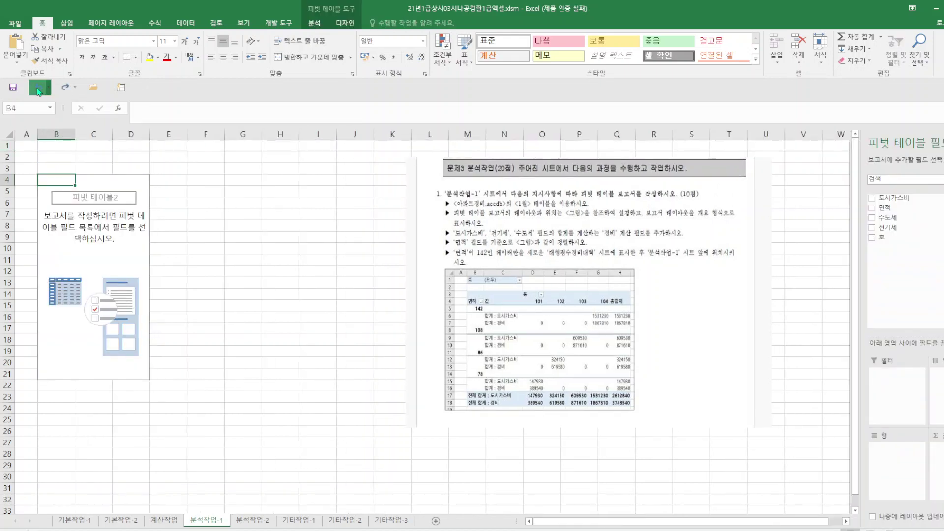
{"action": "left_click", "coordinate": [38, 91]}
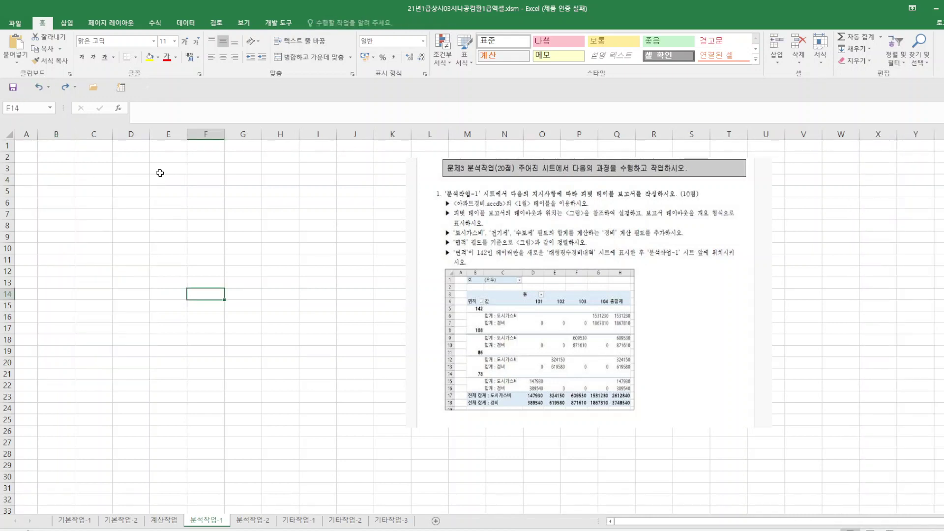
- Start a new Microsoft Query on an MS Access Database source and open 아파트경비.accdb from the 21년 컴활1급 exam folder
{"action": "left_click", "coordinate": [183, 26]}
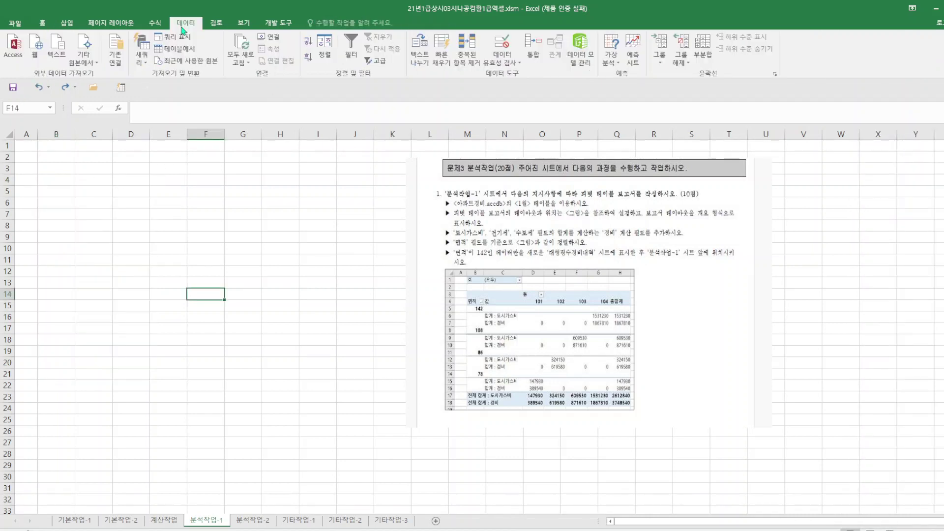
{"action": "left_click", "coordinate": [84, 54]}
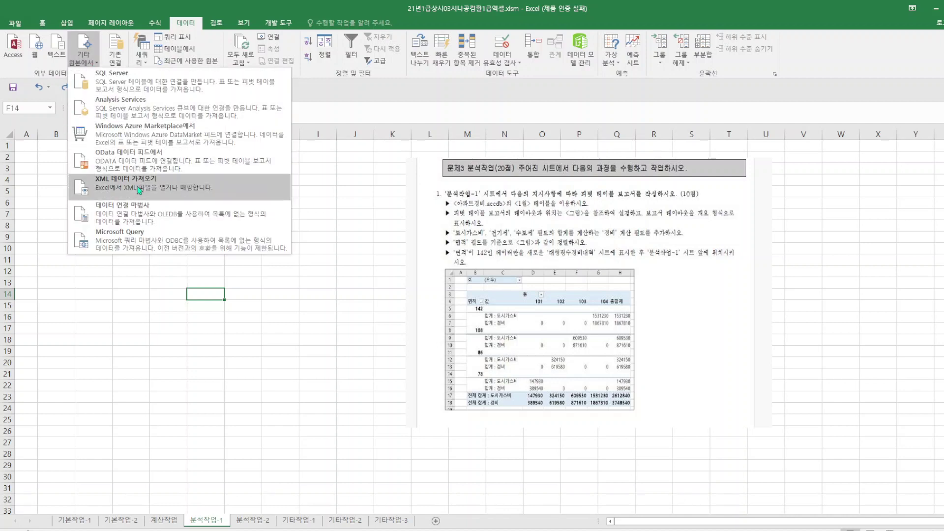
{"action": "left_click", "coordinate": [138, 241]}
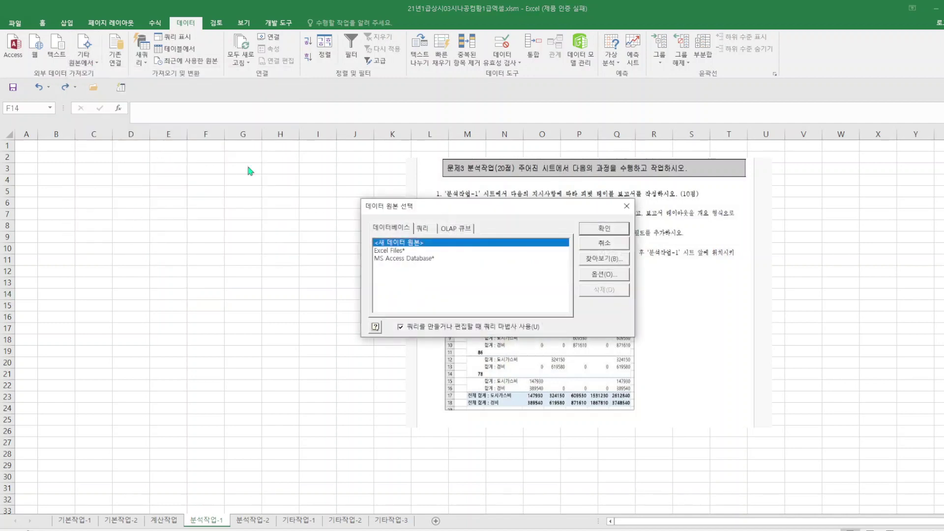
{"action": "double_click", "coordinate": [403, 259]}
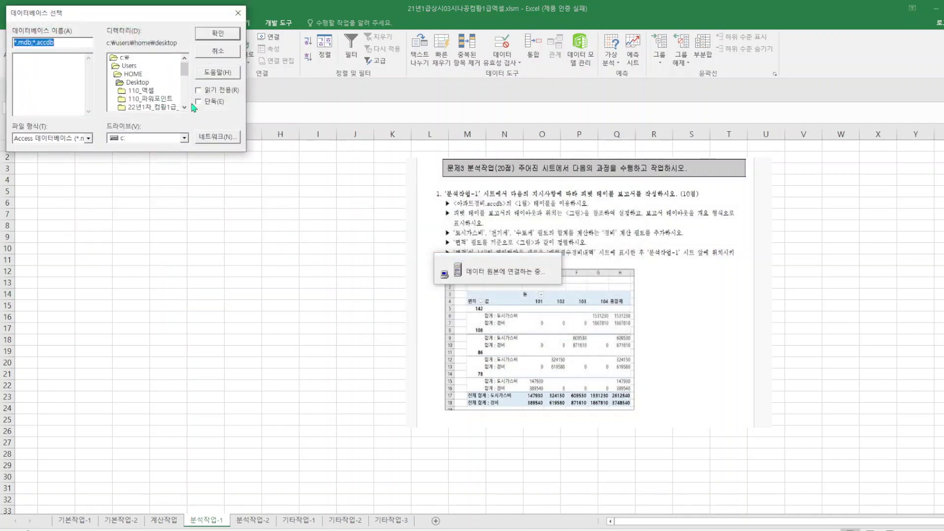
{"action": "double_click", "coordinate": [162, 107]}
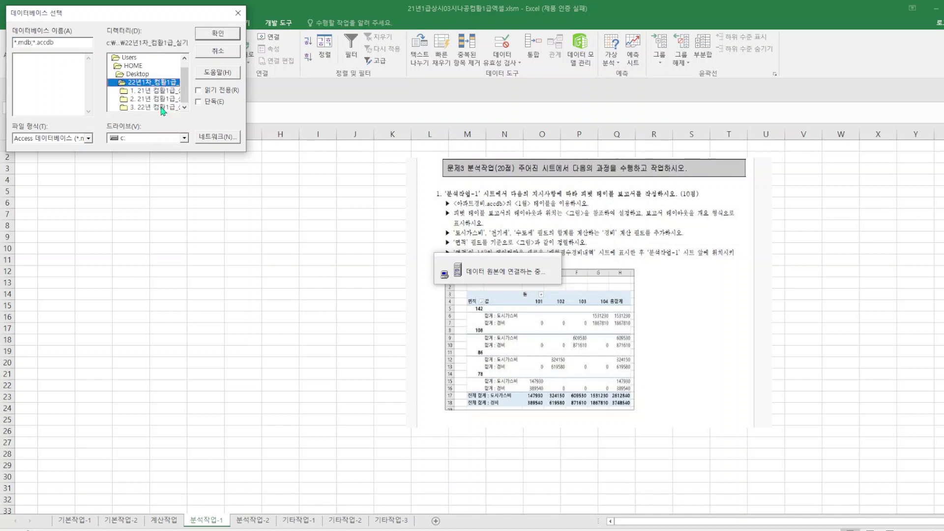
{"action": "double_click", "coordinate": [161, 92]}
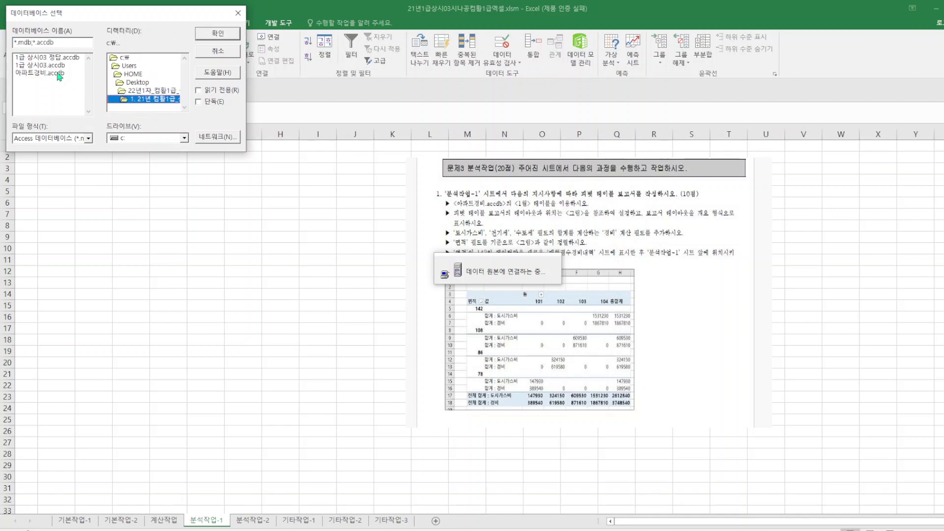
{"action": "double_click", "coordinate": [59, 74]}
- Add the 동, 호, 면적, 도시가스비, 전기세 and 수도세 columns of the 1월 table to the query
{"action": "left_click", "coordinate": [81, 160]}
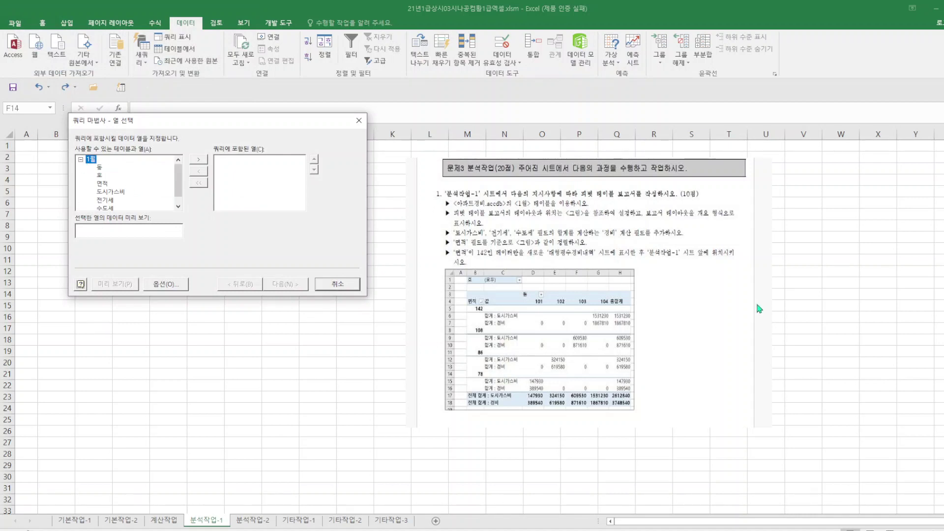
{"action": "double_click", "coordinate": [101, 168]}
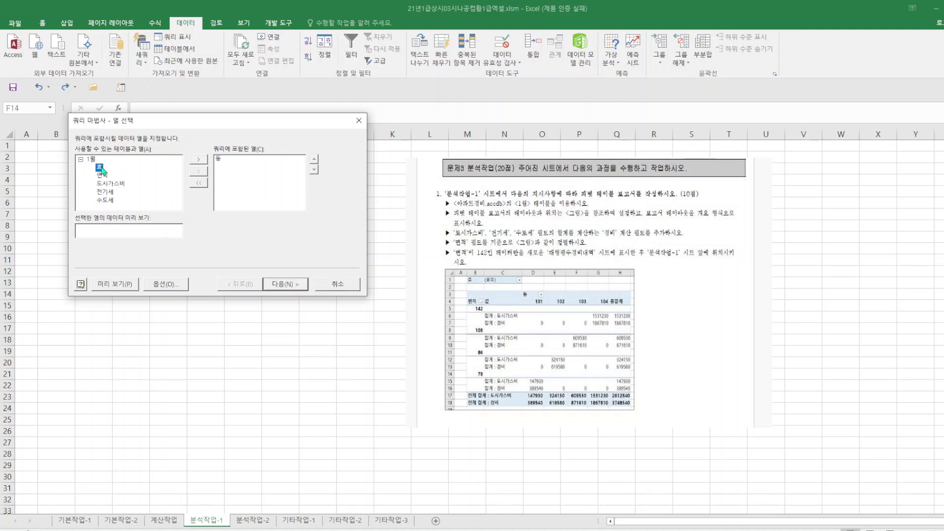
{"action": "double_click", "coordinate": [102, 168]}
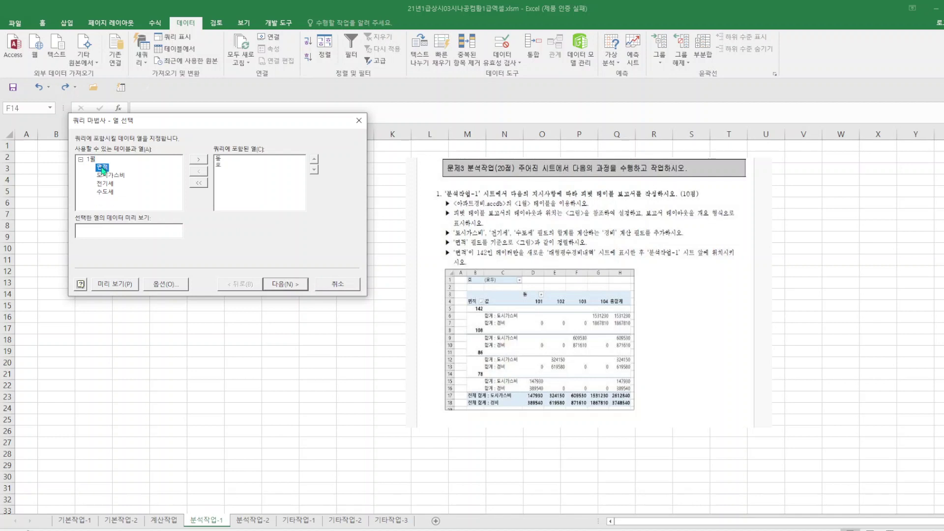
{"action": "double_click", "coordinate": [103, 168]}
{"action": "double_click", "coordinate": [102, 168]}
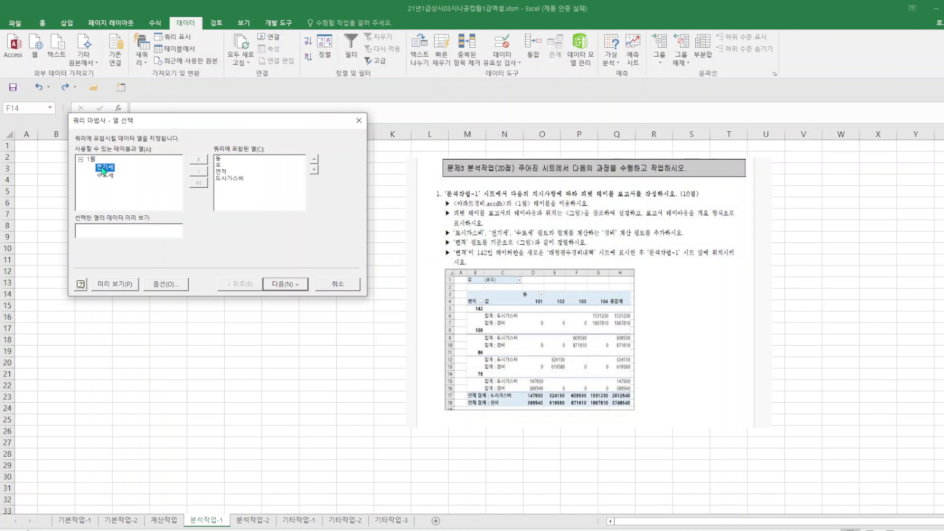
{"action": "double_click", "coordinate": [103, 168]}
{"action": "double_click", "coordinate": [103, 168]}
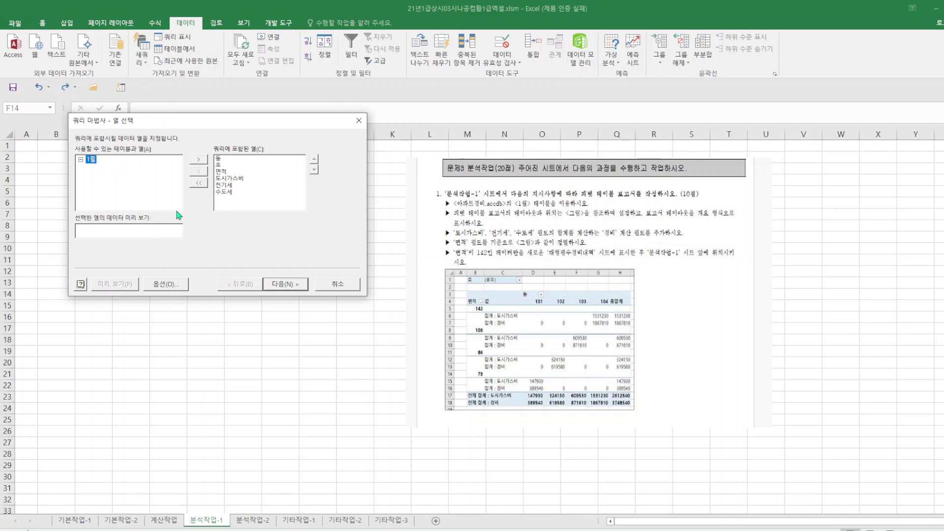
- Finish the query without filtering or sorting and place its data as a PivotTable report at B3 of the existing 분석작업-1 worksheet
{"action": "left_click", "coordinate": [294, 285]}
{"action": "left_click", "coordinate": [285, 284]}
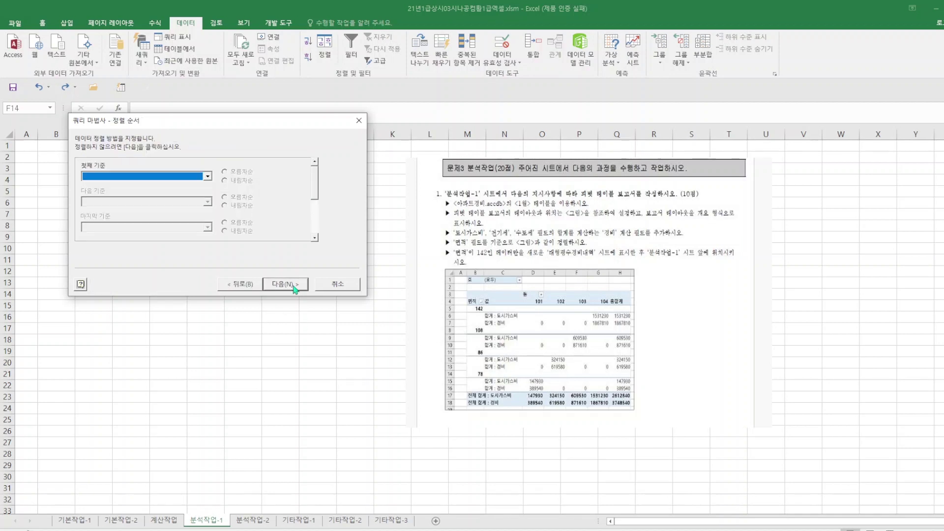
{"action": "left_click", "coordinate": [294, 286]}
{"action": "left_click", "coordinate": [295, 288]}
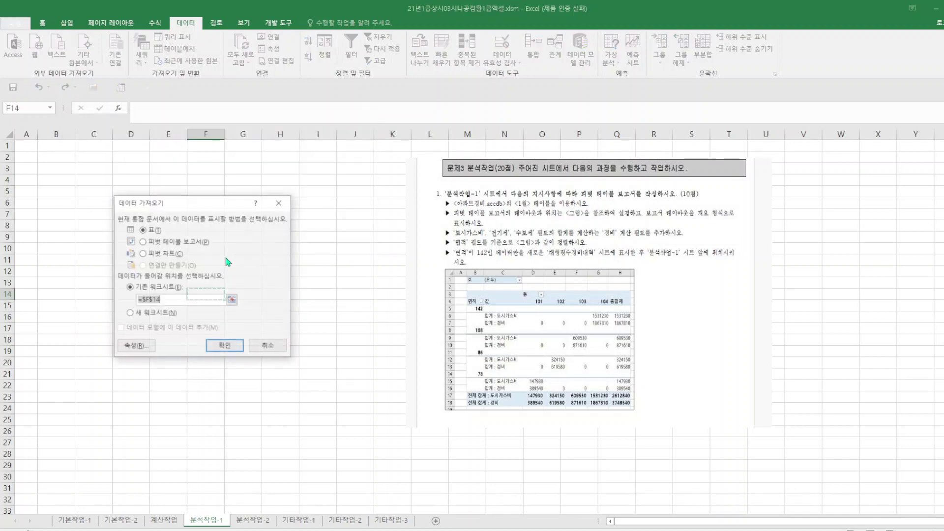
{"action": "left_click", "coordinate": [142, 241]}
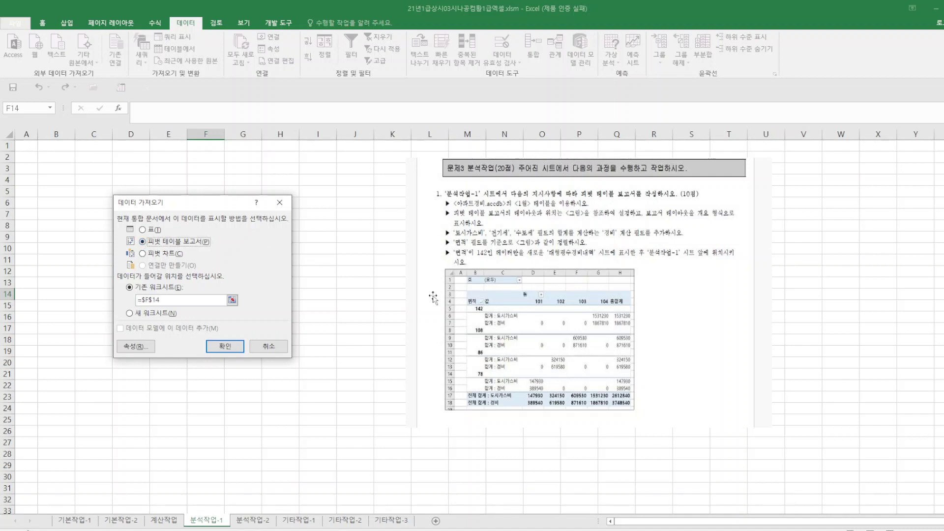
{"action": "left_click_drag", "start_coordinate": [167, 300], "coordinate": [124, 300]}
{"action": "left_click", "coordinate": [56, 168]}
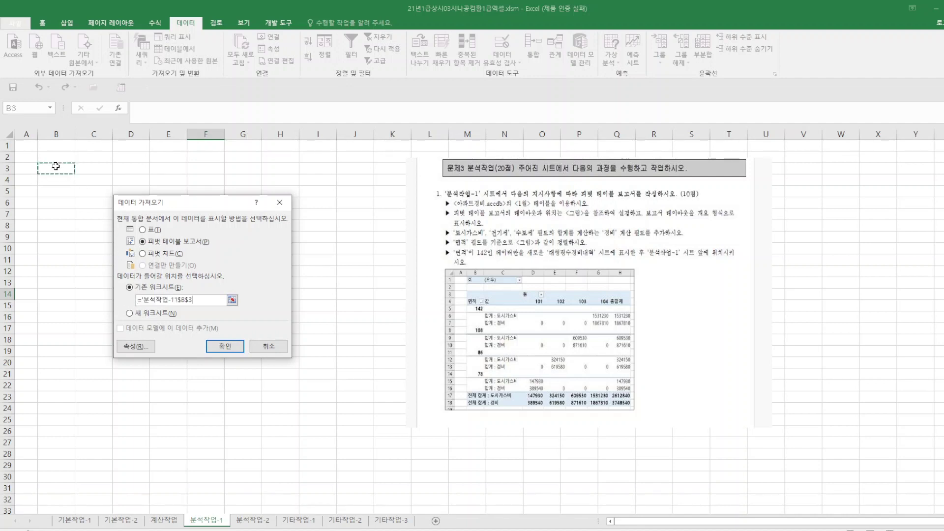
{"action": "left_click", "coordinate": [230, 347]}
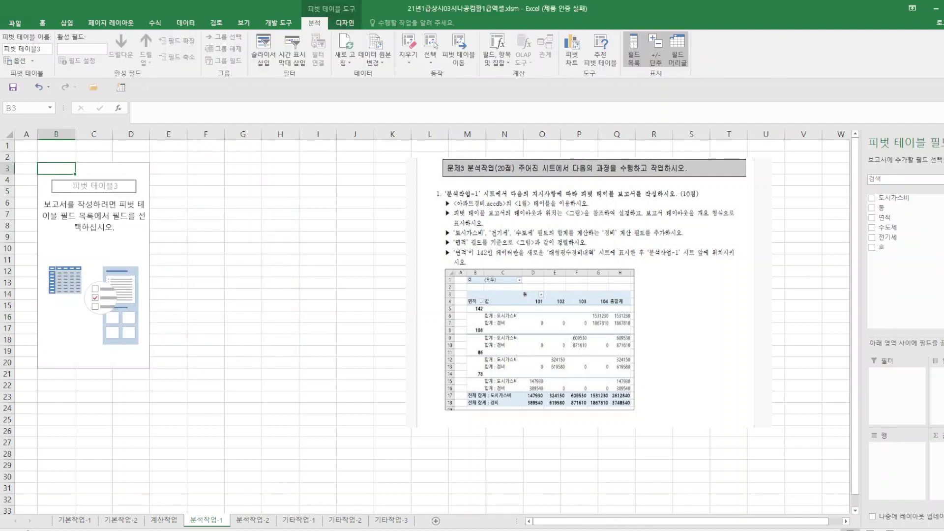
- Lay out the PivotTable with 호 as filter, 동 in columns, 면적 in rows and 도시가스비 in values
{"action": "left_click_drag", "start_coordinate": [891, 248], "coordinate": [904, 376]}
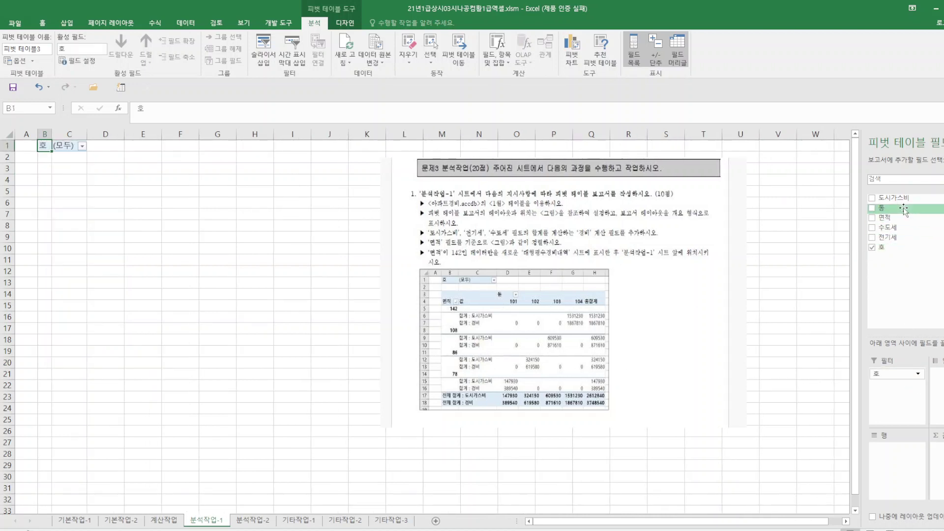
{"action": "left_click_drag", "start_coordinate": [910, 209], "coordinate": [938, 374]}
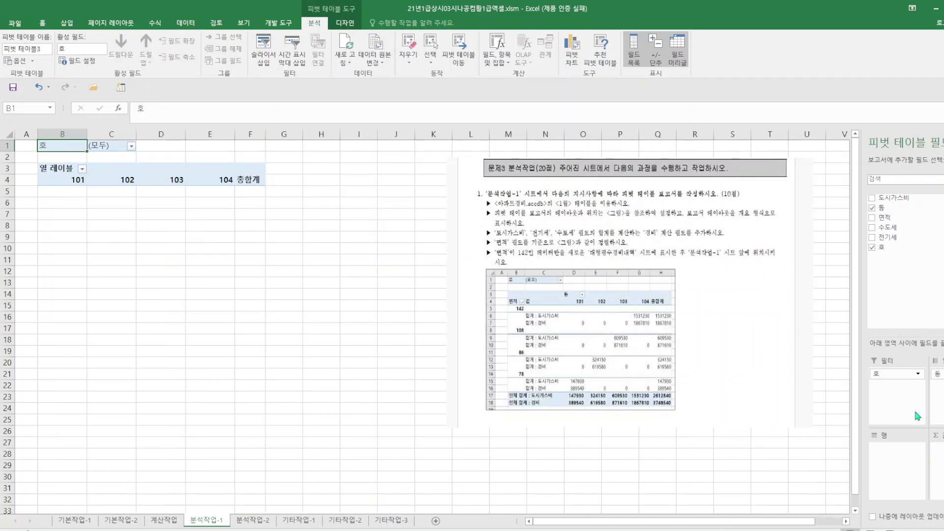
{"action": "left_click_drag", "start_coordinate": [891, 221], "coordinate": [900, 453]}
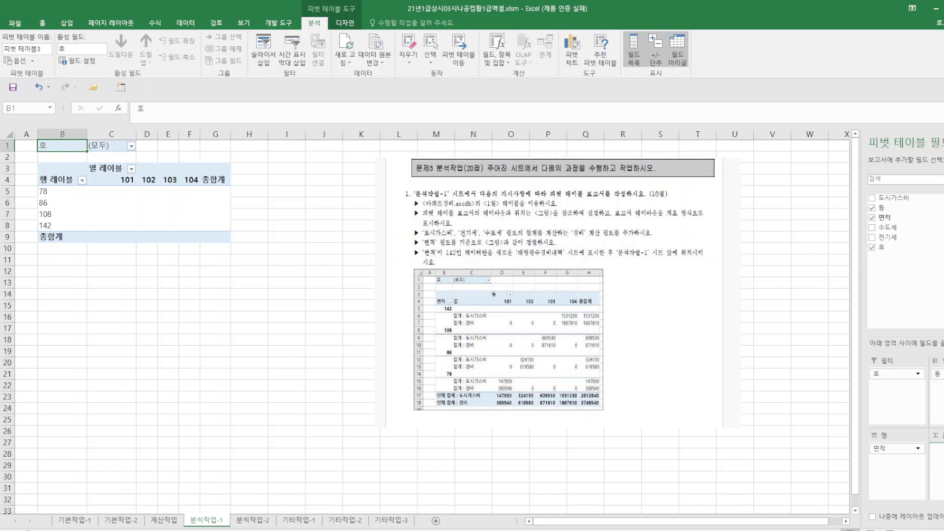
{"action": "left_click_drag", "start_coordinate": [894, 198], "coordinate": [938, 449]}
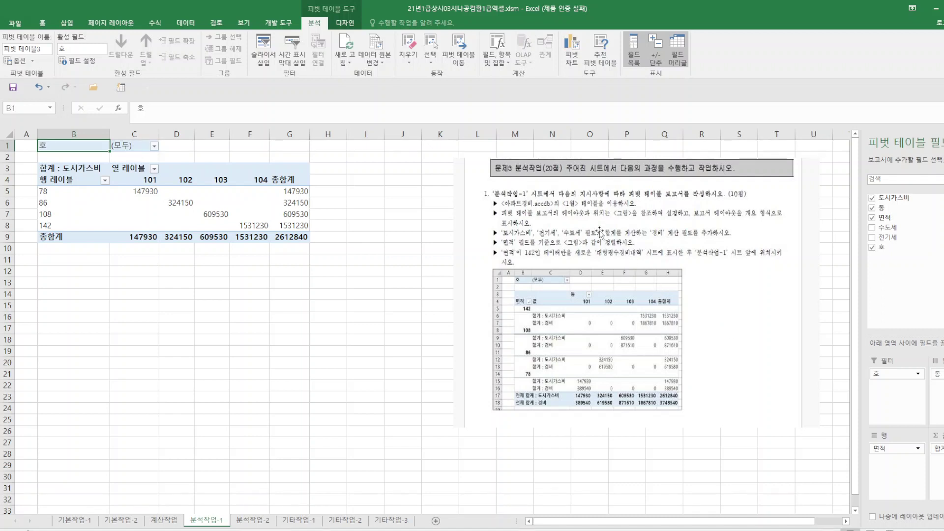
- Add the 전기세 and 수도세 fields to the PivotTable's values
{"action": "mouse_move", "coordinate": [604, 233]}
{"action": "left_mouse_down"}
{"action": "mouse_move", "coordinate": [613, 241]}
{"action": "mouse_move", "coordinate": [594, 240]}
{"action": "left_mouse_up"}
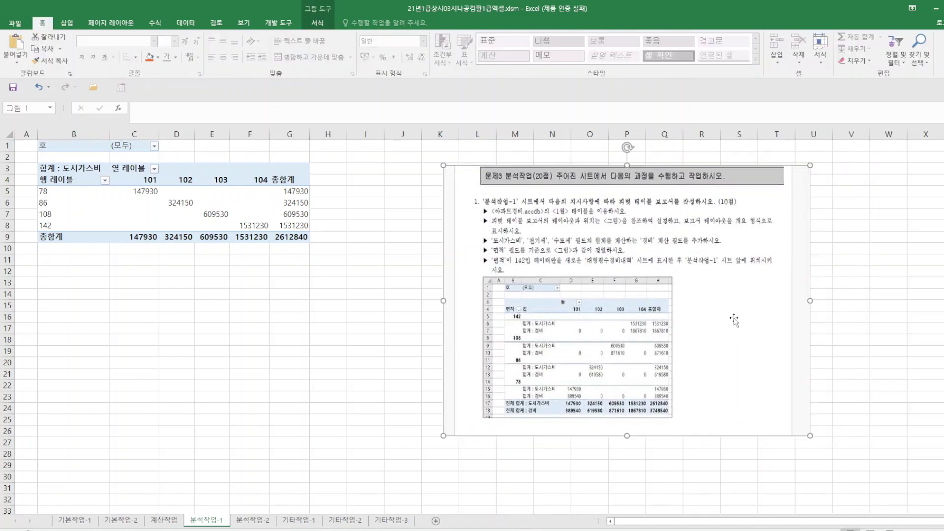
{"action": "left_click", "coordinate": [241, 214]}
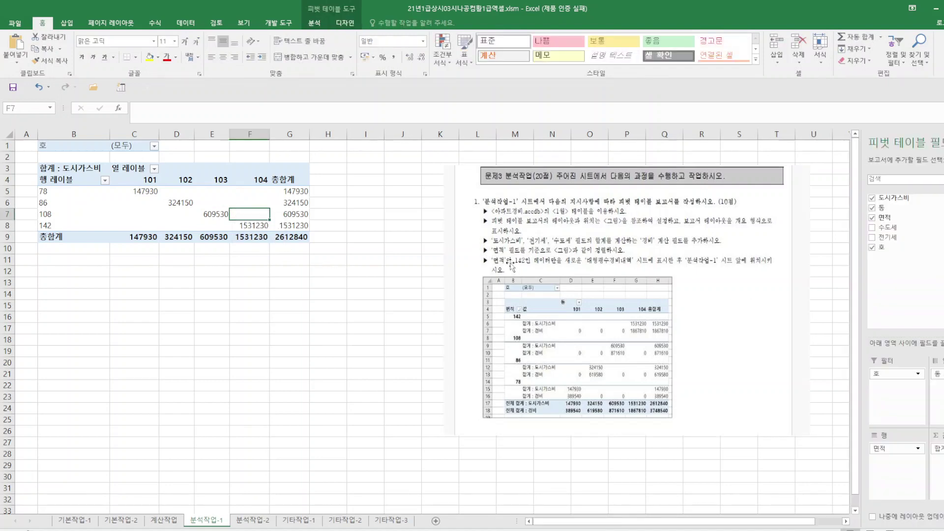
{"action": "left_click", "coordinate": [886, 237]}
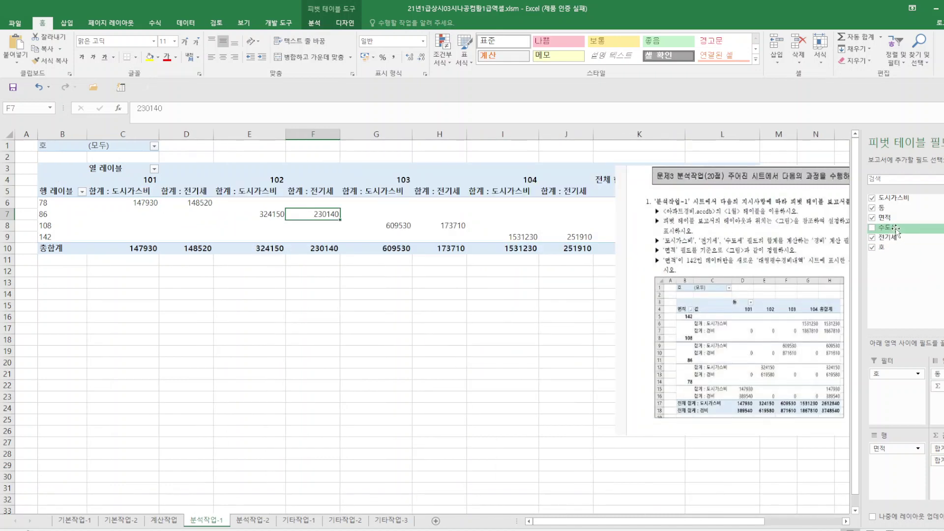
{"action": "left_click", "coordinate": [873, 227]}
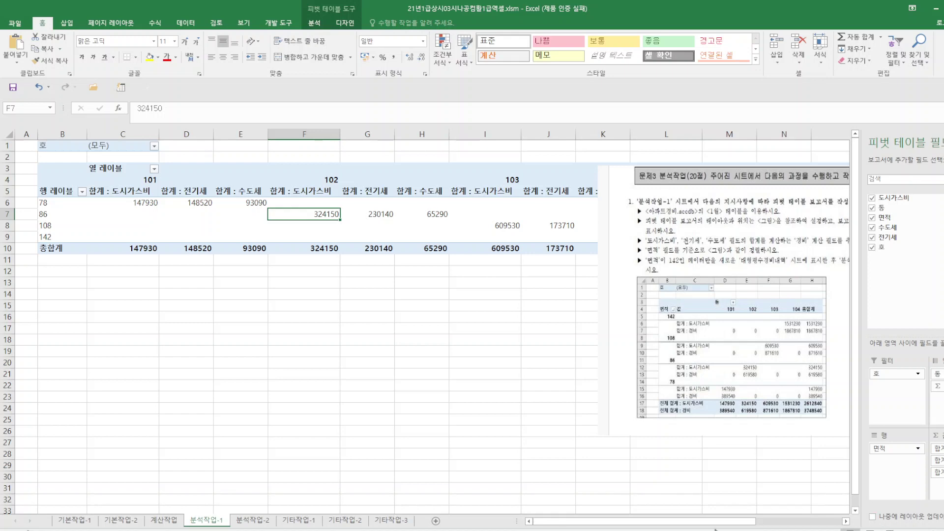
- Sort the 면적 row items of the PivotTable in descending numeric order
{"action": "left_click", "coordinate": [423, 396]}
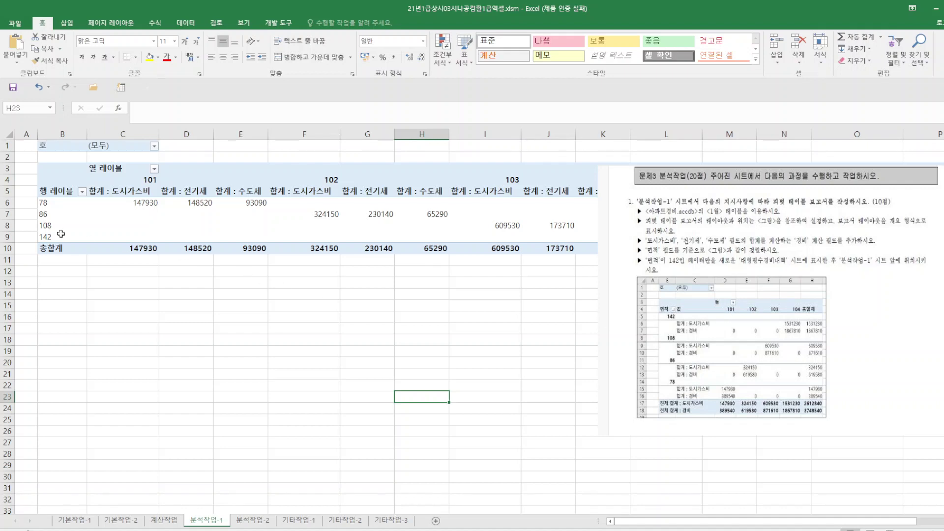
{"action": "left_click", "coordinate": [50, 206]}
{"action": "right_click", "coordinate": [49, 206]}
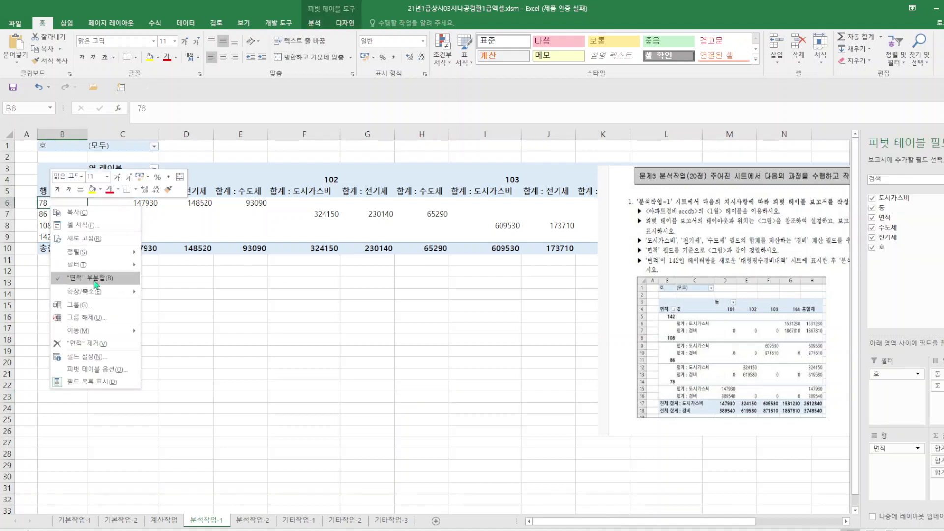
{"action": "mouse_move", "coordinate": [100, 293]}
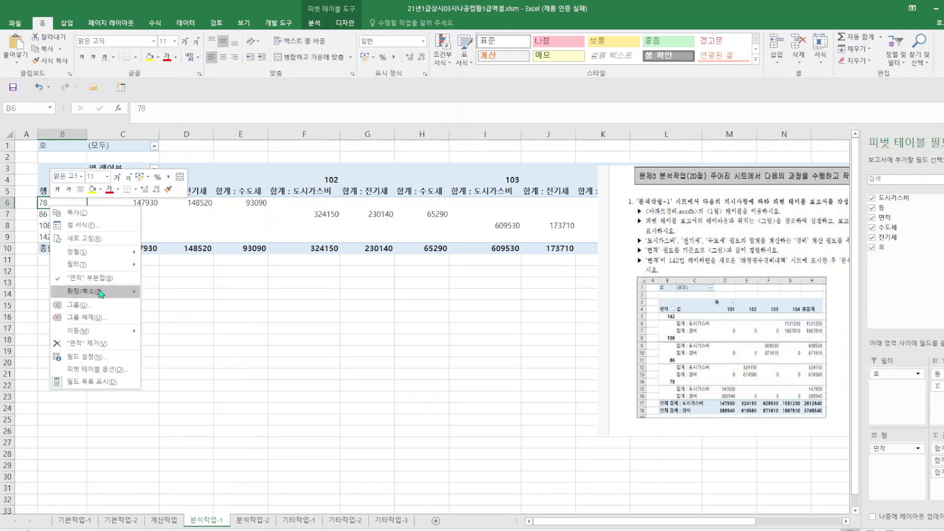
{"action": "mouse_move", "coordinate": [87, 254]}
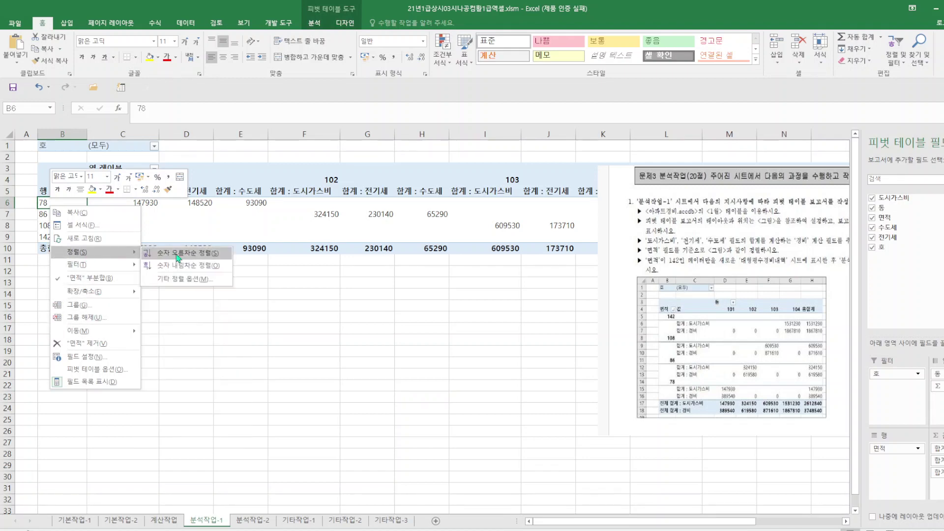
{"action": "left_click", "coordinate": [180, 267]}
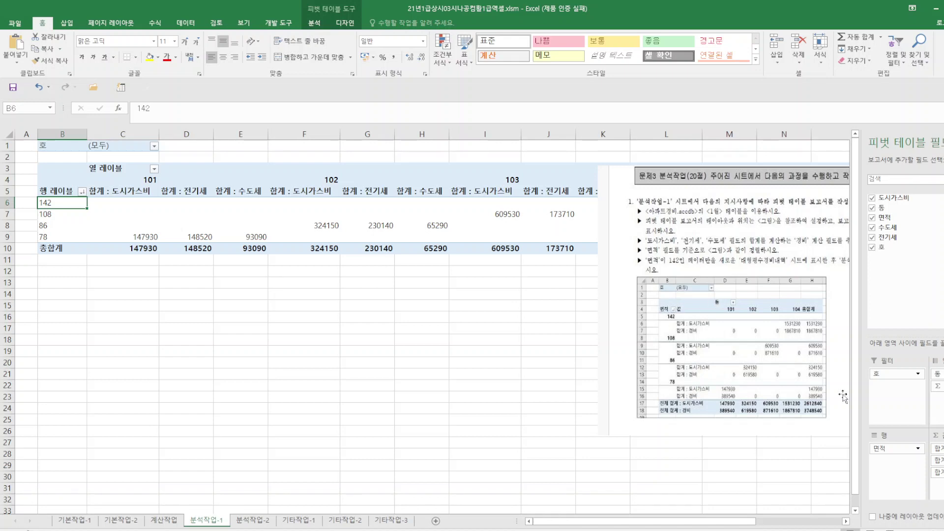
- Move Σ 값 from the PivotTable's column area to below 면적 in the row area, keeping 동 in columns
{"action": "left_click", "coordinate": [937, 386]}
{"action": "left_click_drag", "start_coordinate": [937, 386], "coordinate": [894, 471]}
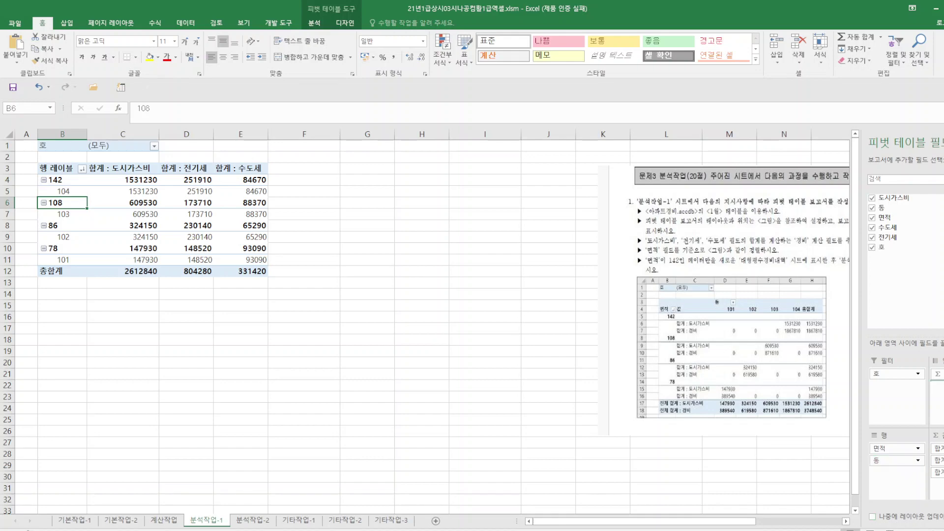
{"action": "mouse_move", "coordinate": [892, 460]}
{"action": "left_mouse_down"}
{"action": "mouse_move", "coordinate": [937, 378]}
{"action": "mouse_move", "coordinate": [938, 464]}
{"action": "mouse_move", "coordinate": [896, 465]}
{"action": "left_mouse_up"}
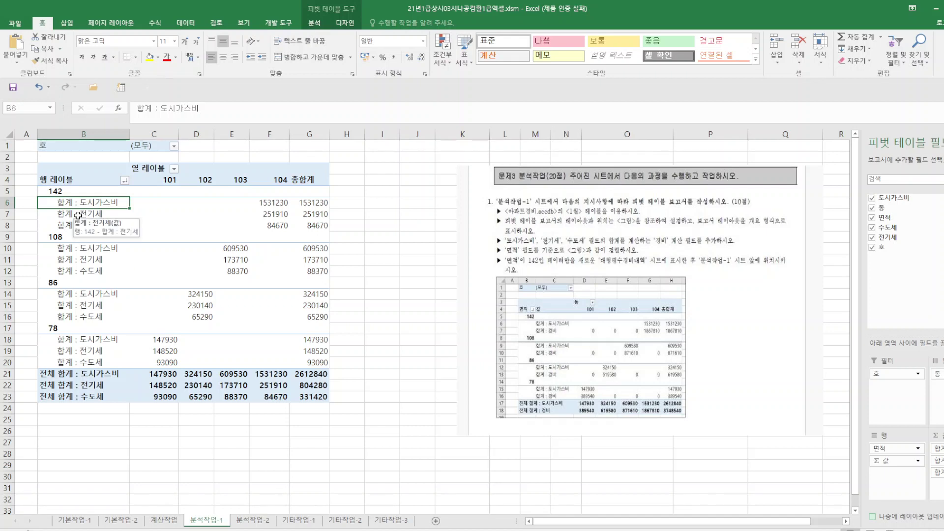
{"action": "right_click", "coordinate": [65, 191]}
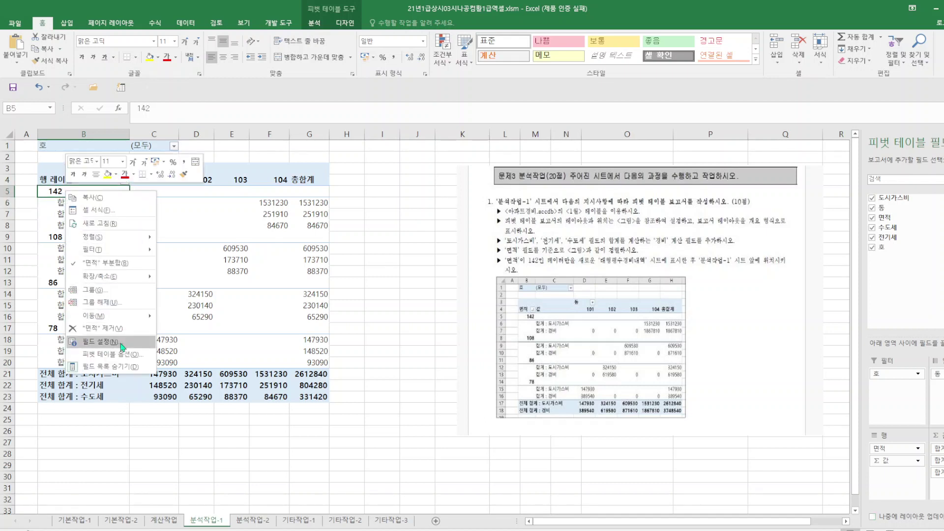
{"action": "left_click", "coordinate": [317, 24]}
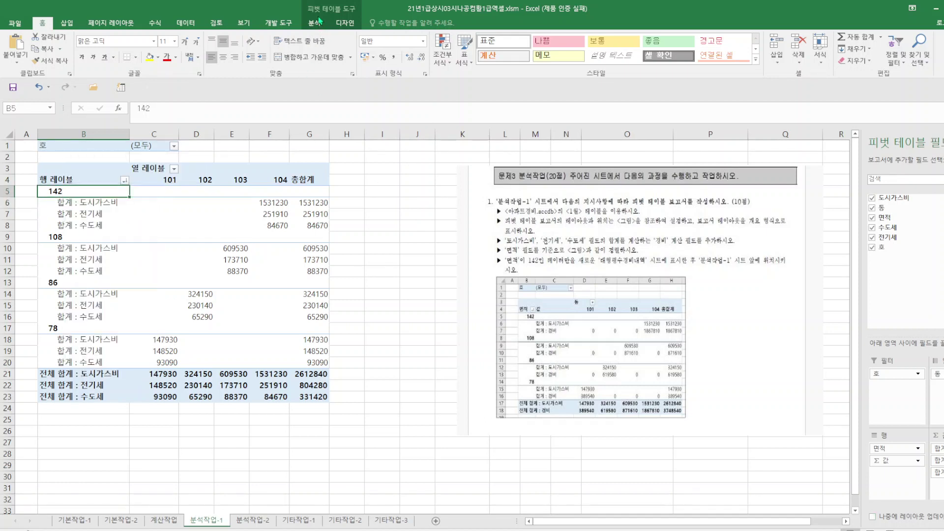
{"action": "left_click", "coordinate": [347, 23]}
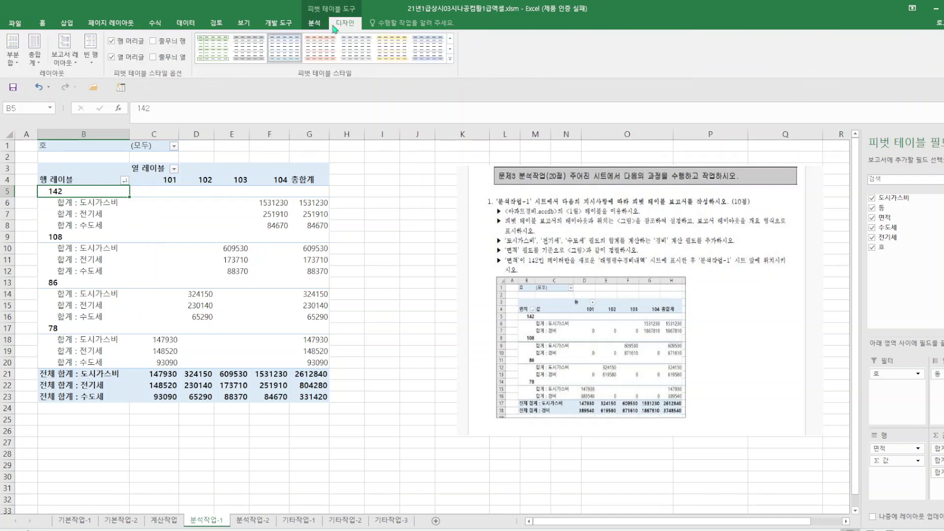
{"action": "left_click", "coordinate": [313, 23]}
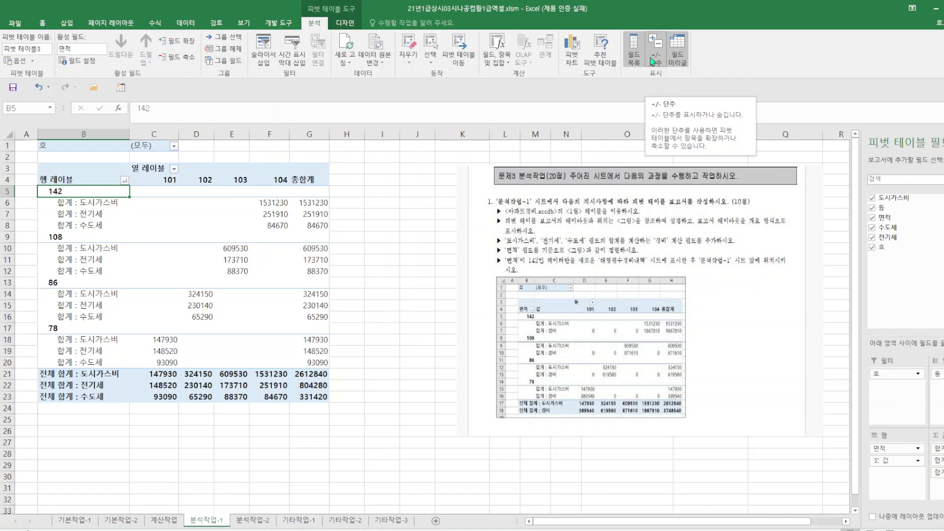
- Start a new calculated field for the PivotTable and name it 경비
{"action": "left_click", "coordinate": [509, 66]}
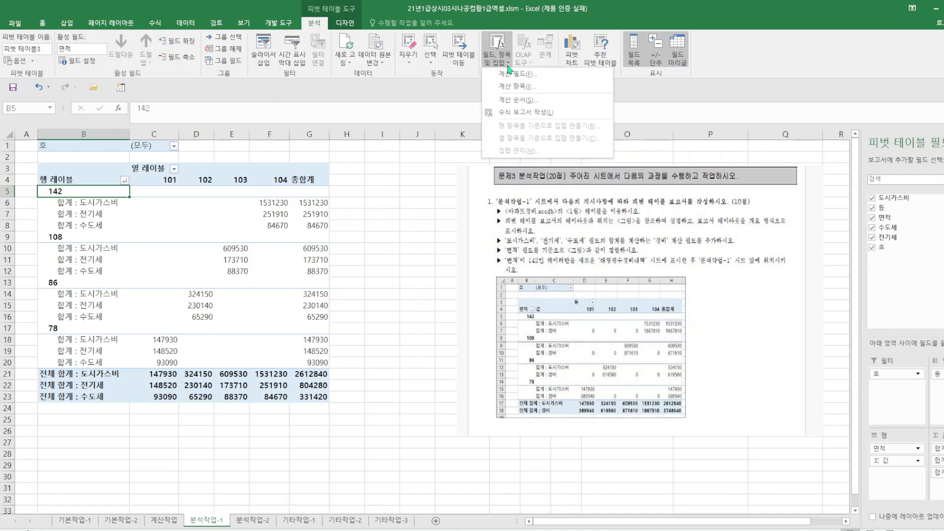
{"action": "left_click", "coordinate": [516, 75]}
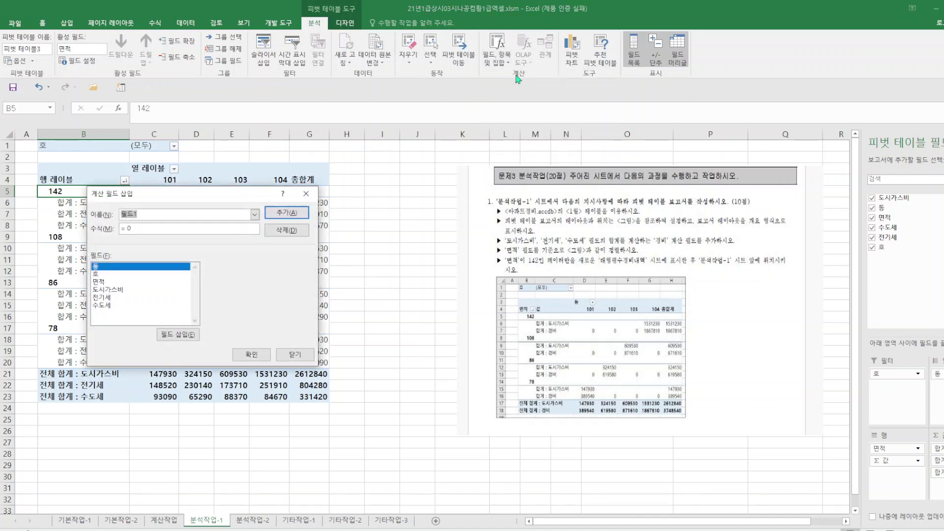
{"action": "left_click_drag", "start_coordinate": [201, 194], "coordinate": [328, 246]}
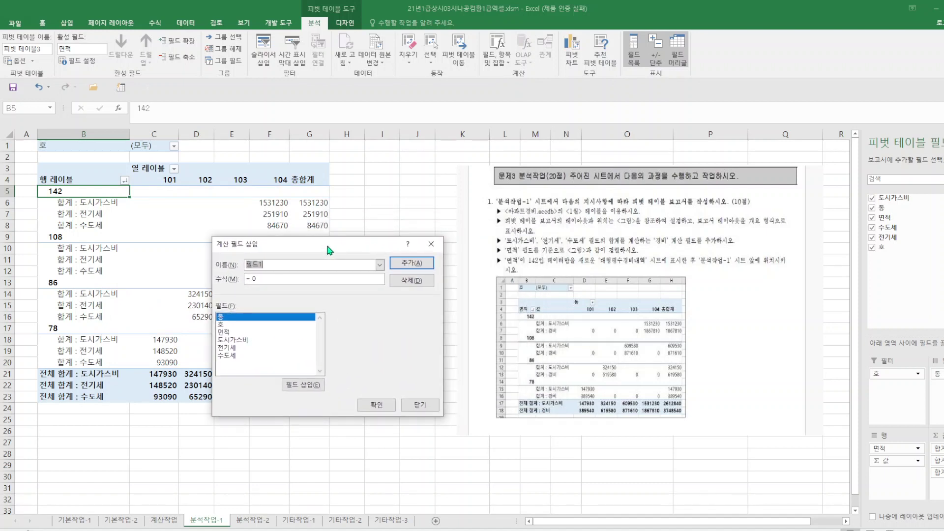
{"action": "type", "text": "ru"}
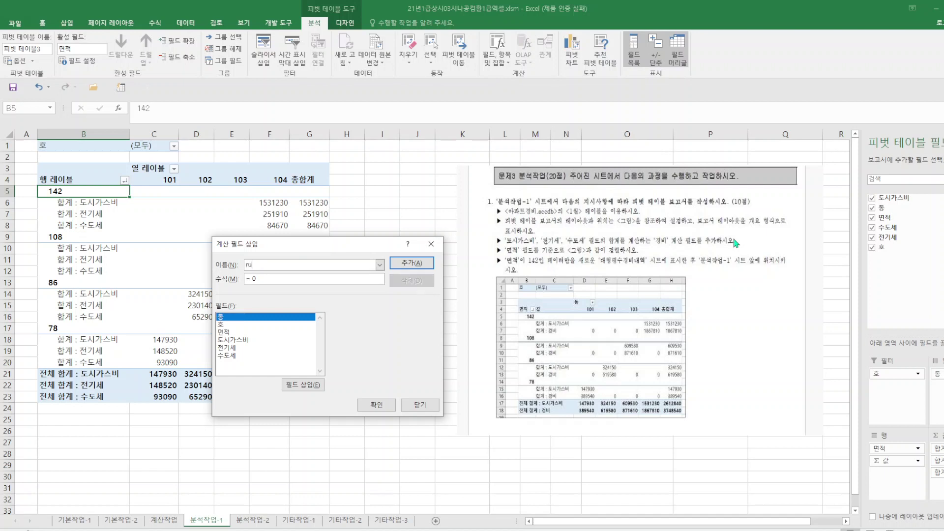
{"action": "key", "text": "BackSpace"}
{"action": "key", "text": "BackSpace"}
{"action": "type", "text": "r"}
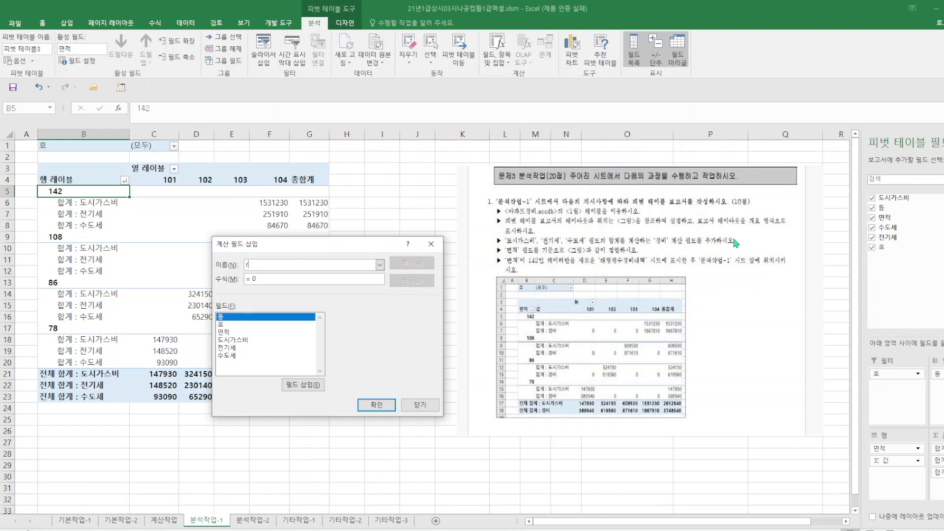
{"action": "type", "text": "udq"}
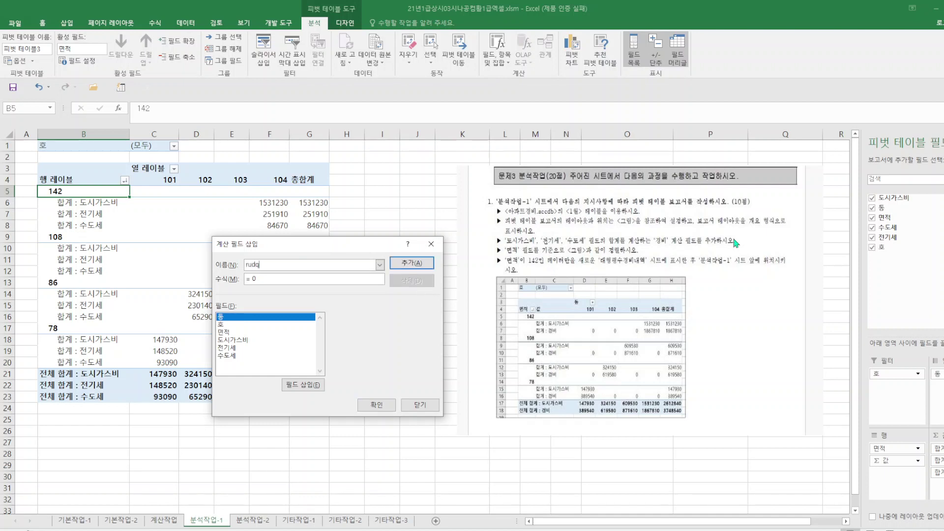
{"action": "key", "text": "BackSpace"}
{"action": "type", "text": "ㄱ"}
{"action": "type", "text": "비"}
- Define the 경비 formula as 도시가스비 + 전기세 + 수도세 and add the calculated field to the PivotTable
{"action": "left_click", "coordinate": [276, 278]}
{"action": "key", "text": "BackSpace"}
{"action": "double_click", "coordinate": [246, 341]}
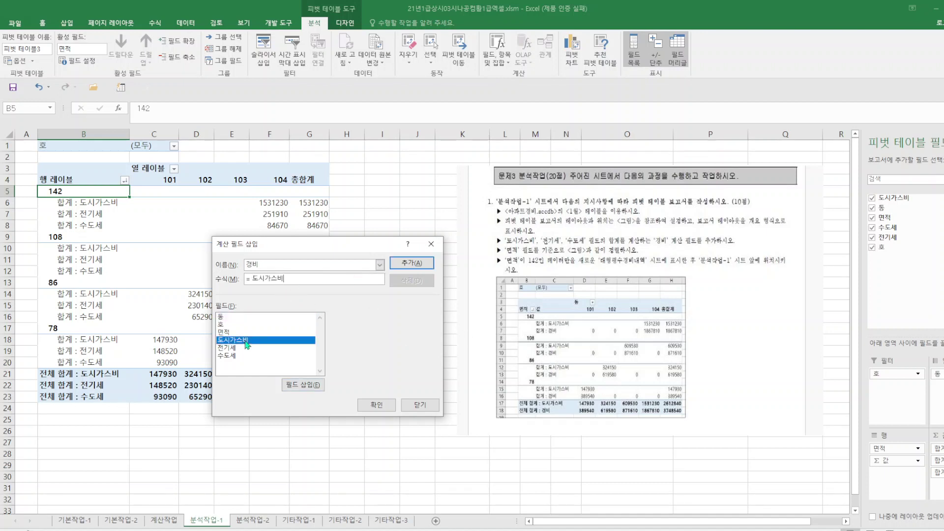
{"action": "type", "text": "+"}
{"action": "double_click", "coordinate": [234, 348]}
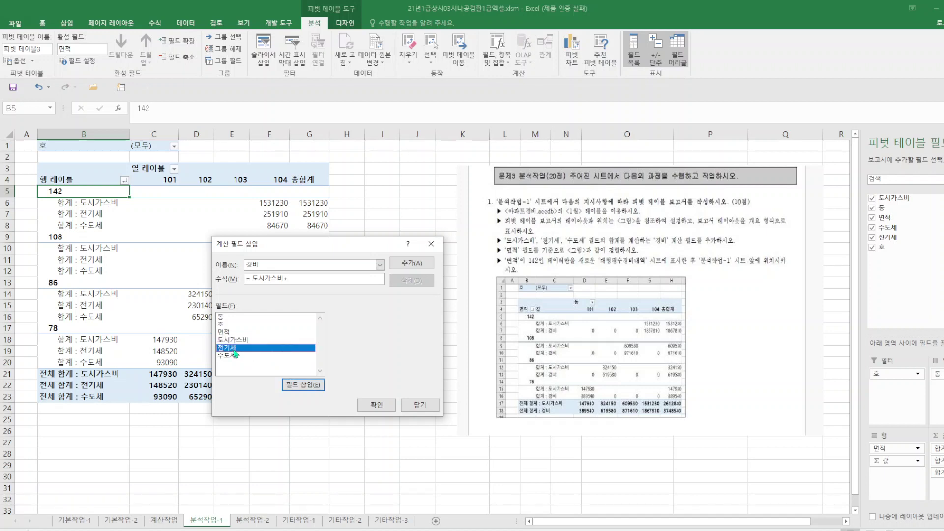
{"action": "double_click", "coordinate": [231, 355]}
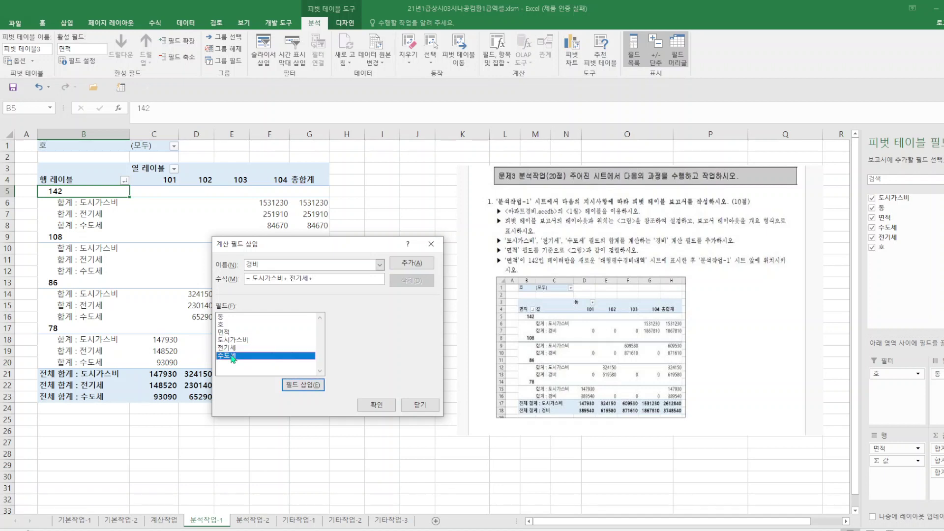
{"action": "left_click", "coordinate": [413, 265]}
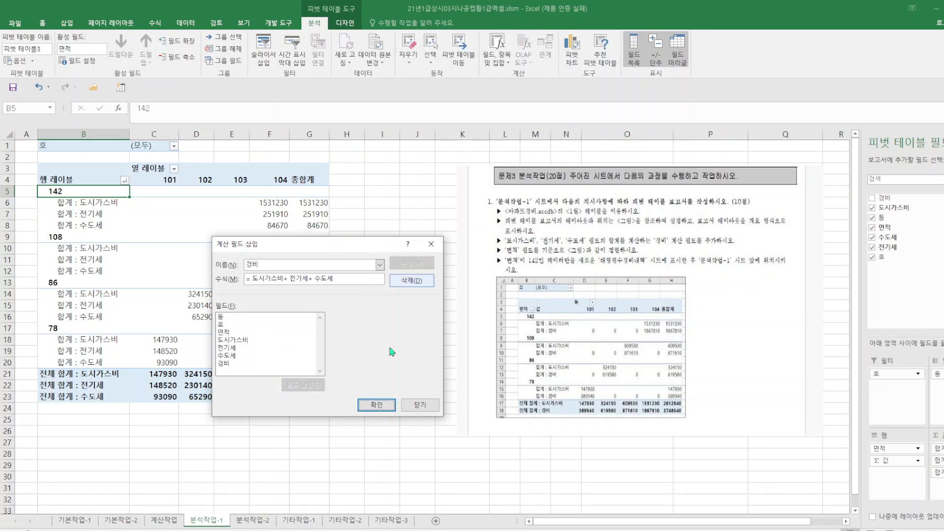
{"action": "left_click", "coordinate": [376, 405]}
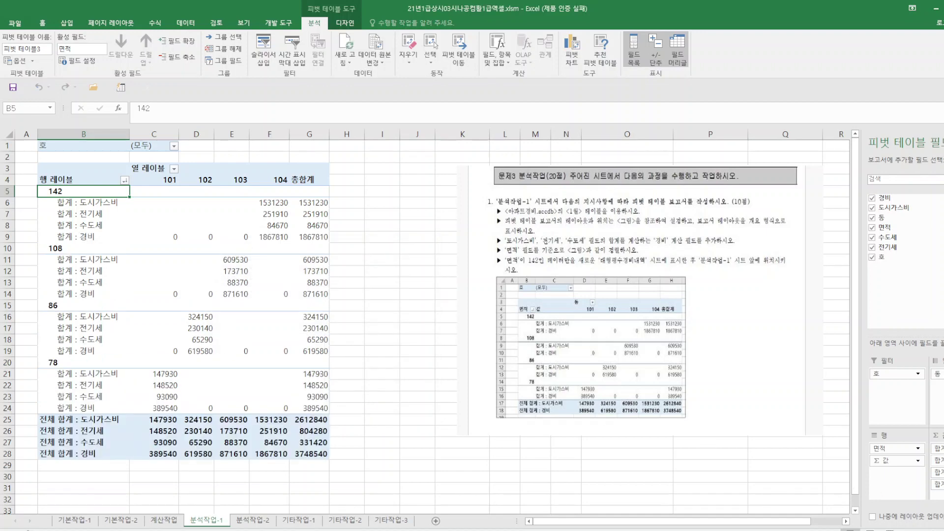
- Remove the 전기세 and 수도세 fields from the PivotTable's values
{"action": "left_click_drag", "start_coordinate": [937, 461], "coordinate": [732, 468]}
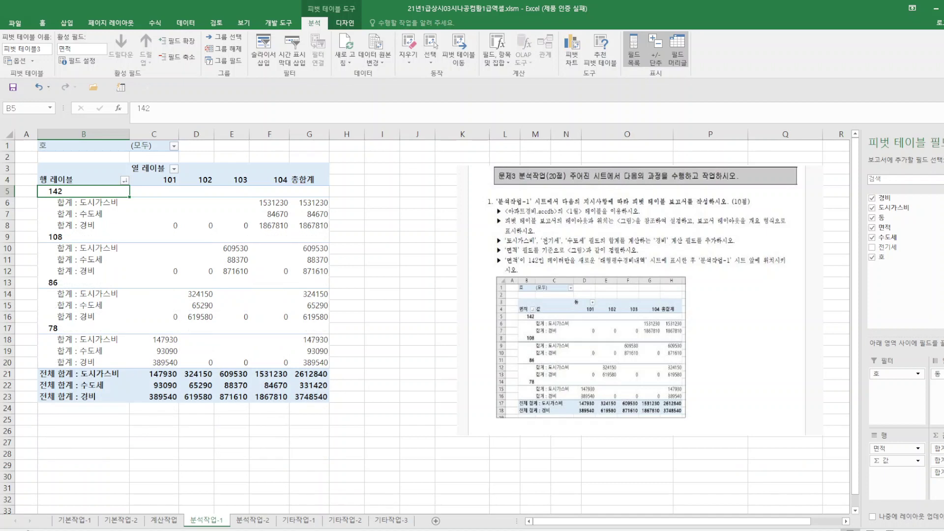
{"action": "left_click_drag", "start_coordinate": [936, 460], "coordinate": [757, 470]}
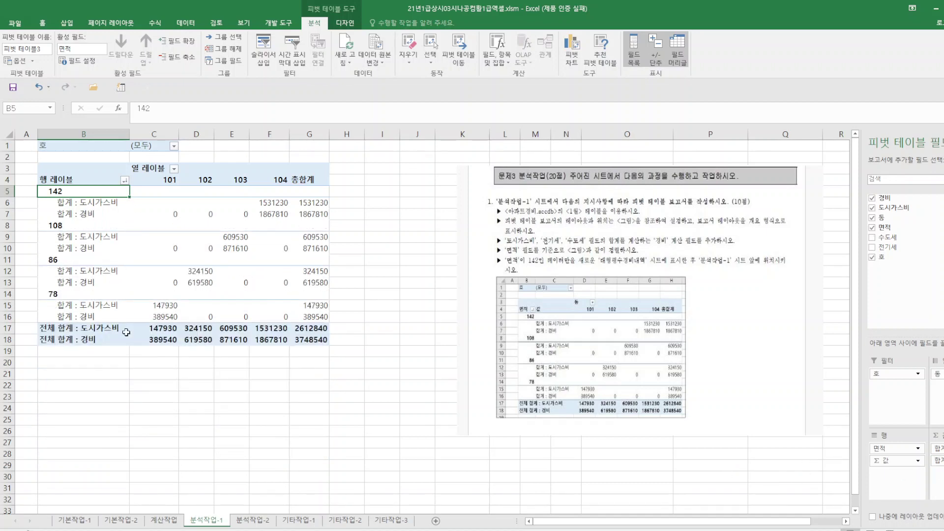
- Extract the detail records for 면적 142 to a new sheet and rename that sheet 대형평수경비내역
{"action": "mouse_move", "coordinate": [130, 330]}
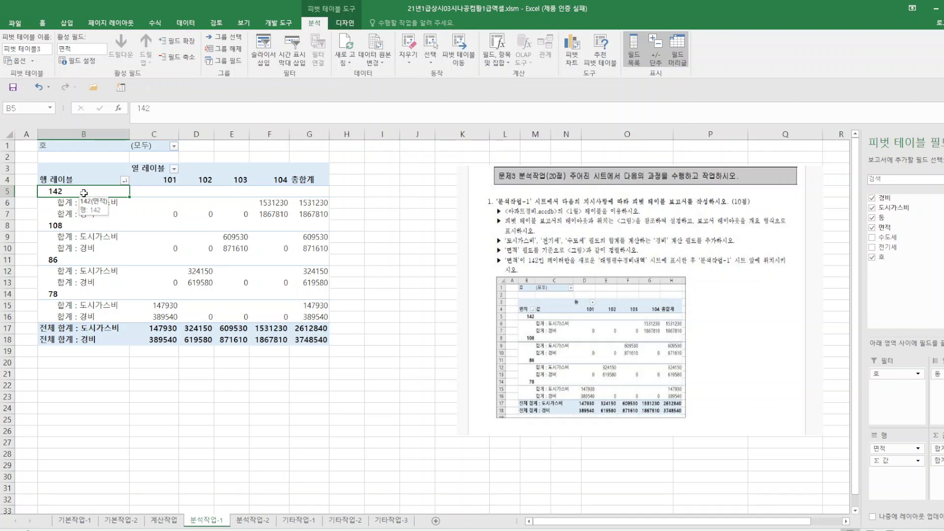
{"action": "double_click", "coordinate": [274, 204]}
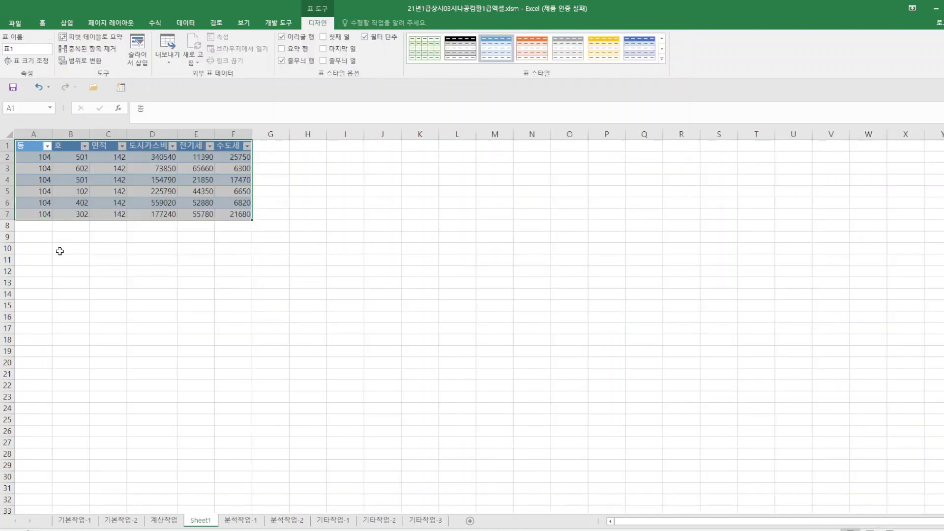
{"action": "left_click", "coordinate": [240, 520]}
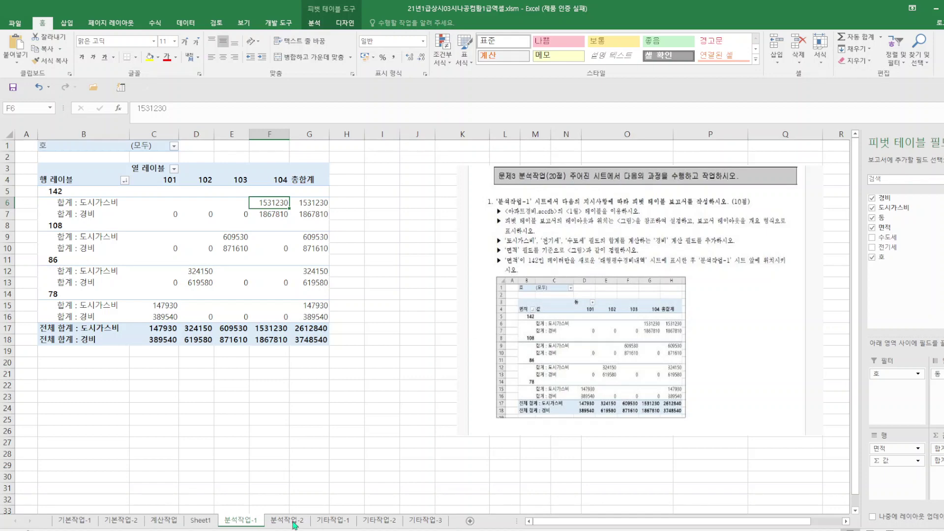
{"action": "left_click", "coordinate": [208, 520]}
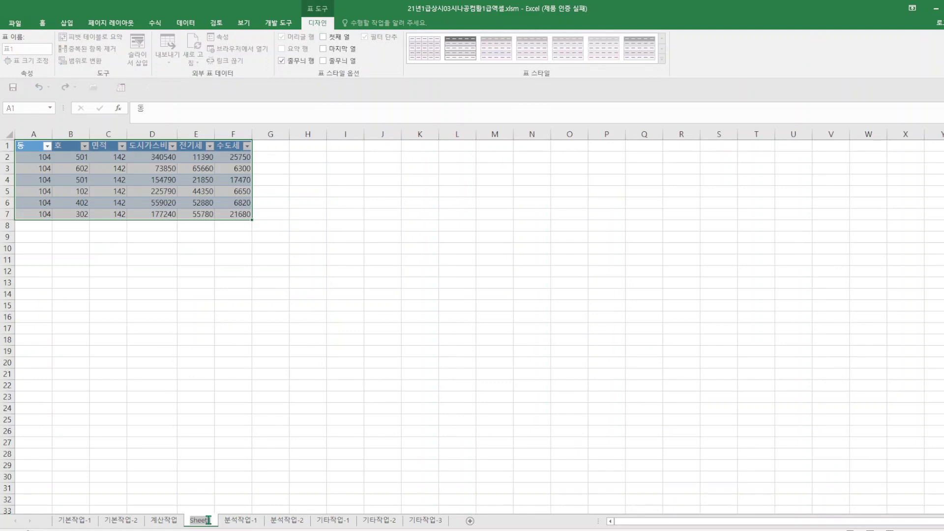
{"action": "type", "text": "대"}
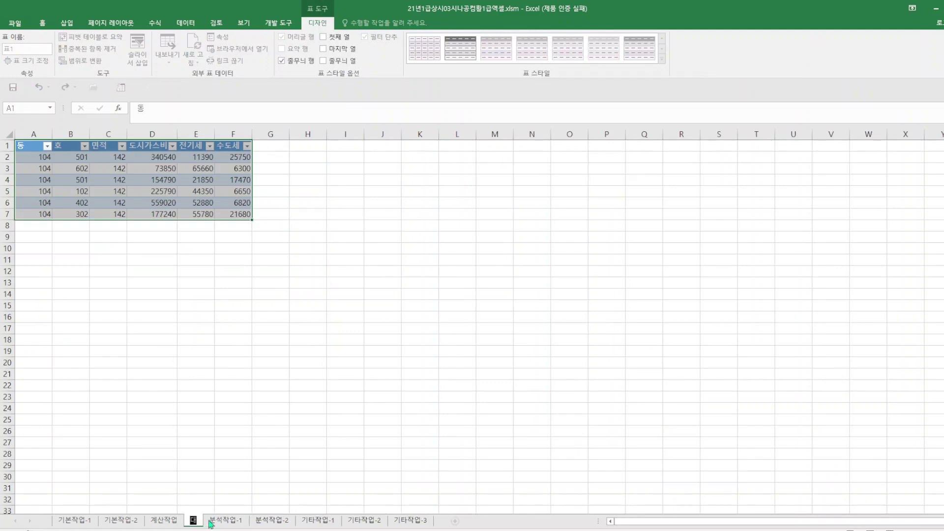
{"action": "type", "text": "형평수"}
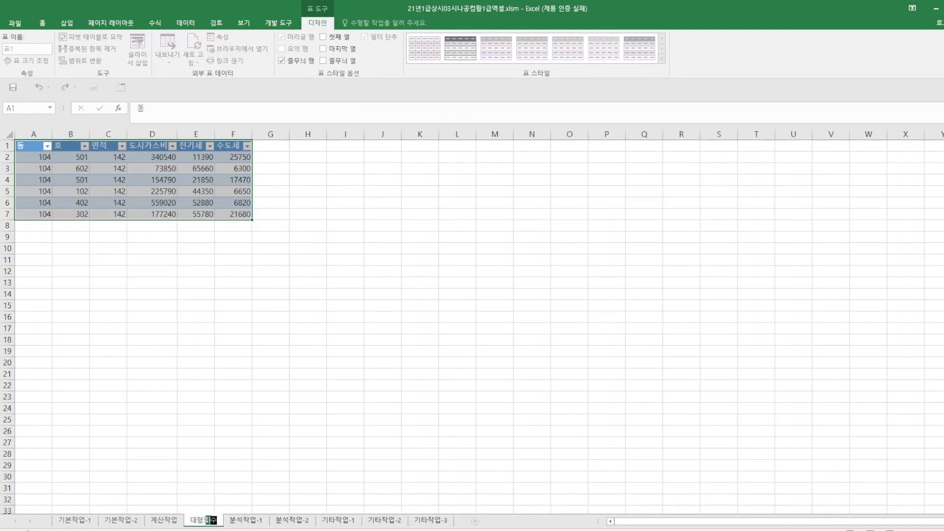
{"action": "type", "text": "계경비내여"}
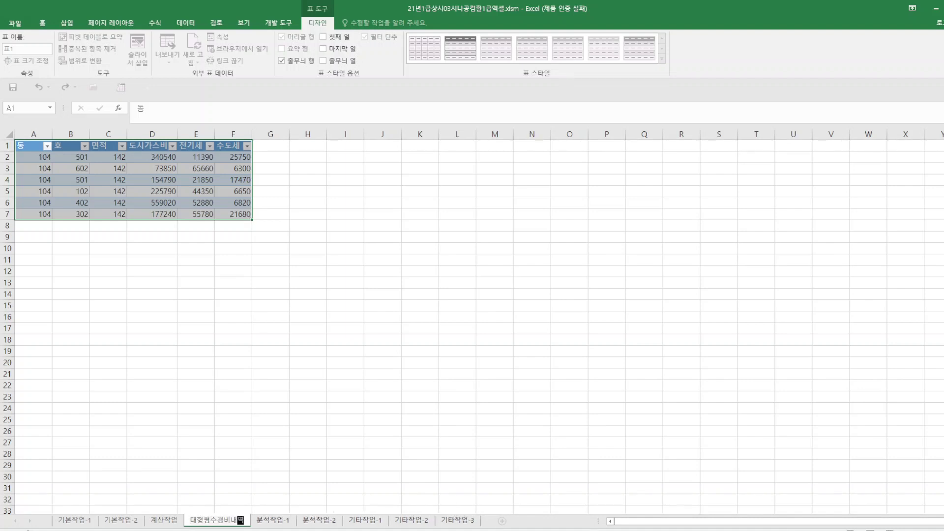
{"action": "key", "text": "Return"}
- Deselect the table on the 대형평수경비내역 sheet, return to 분석작업-1 and save the workbook
{"action": "left_click", "coordinate": [274, 523]}
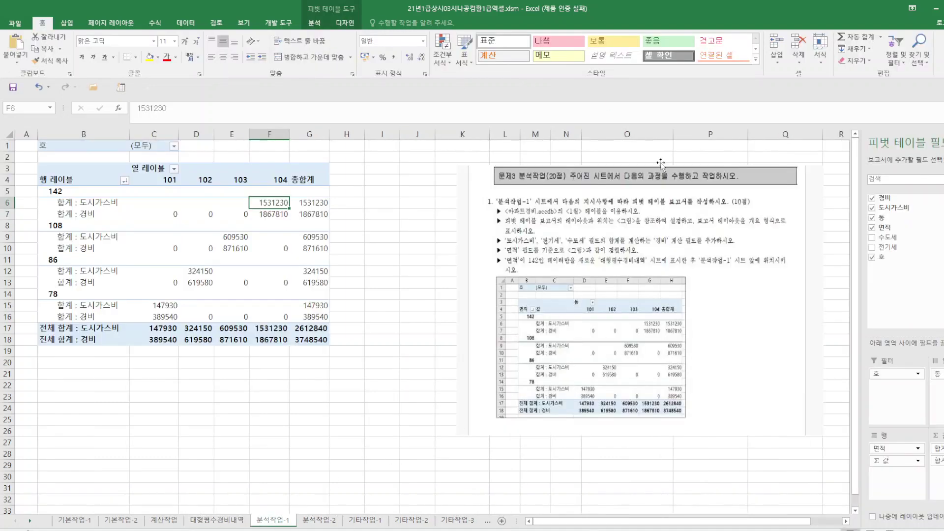
{"action": "left_click", "coordinate": [208, 522]}
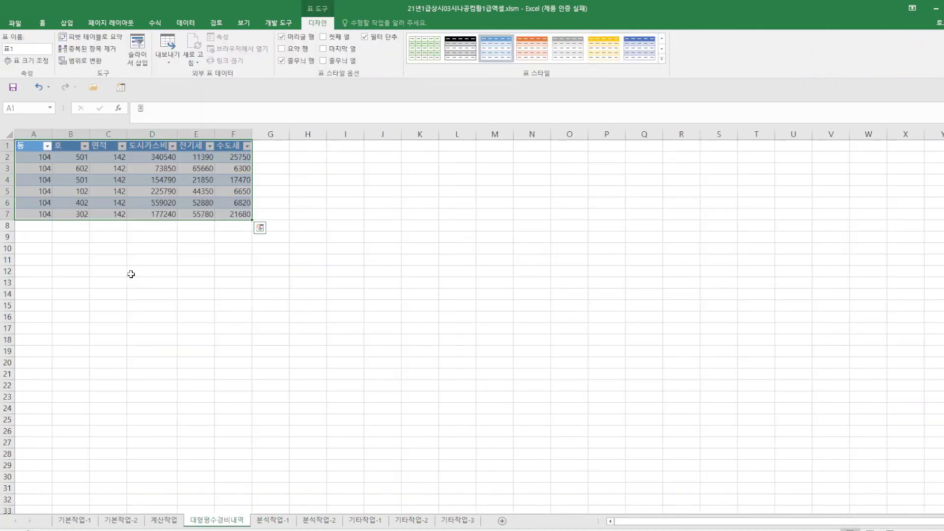
{"action": "left_click", "coordinate": [534, 363]}
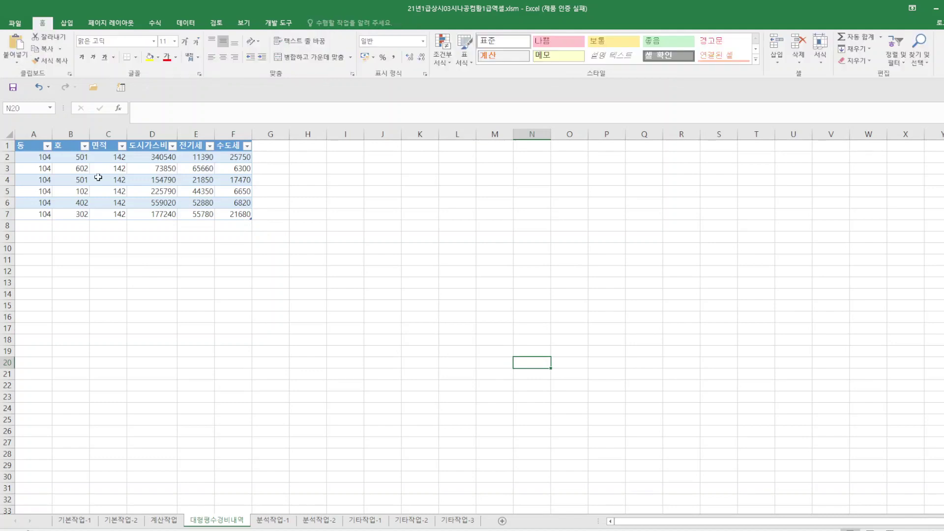
{"action": "left_click", "coordinate": [15, 88]}
{"action": "left_click", "coordinate": [265, 521]}
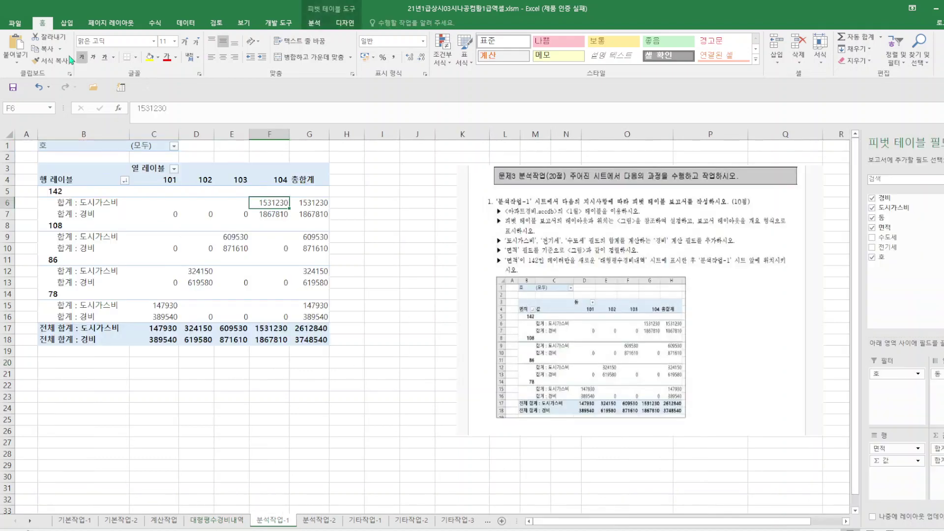
{"action": "key", "text": "ctrl+s"}
- Open the 분석작업-2 sheet and move the instruction picture slightly higher beside the data
{"action": "left_click", "coordinate": [322, 520]}
{"action": "scroll", "coordinate": [566, 335], "scroll_direction": "up", "scroll_amount": 4}
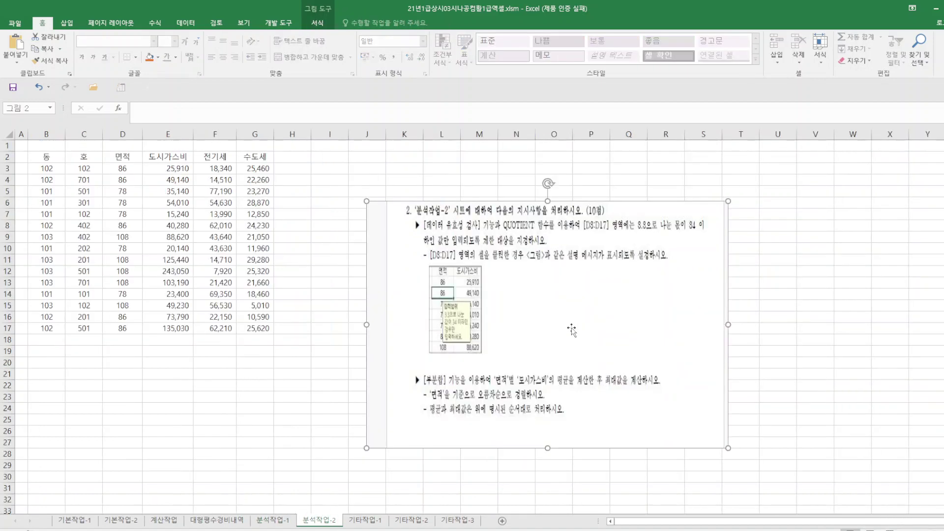
{"action": "left_click", "coordinate": [576, 297]}
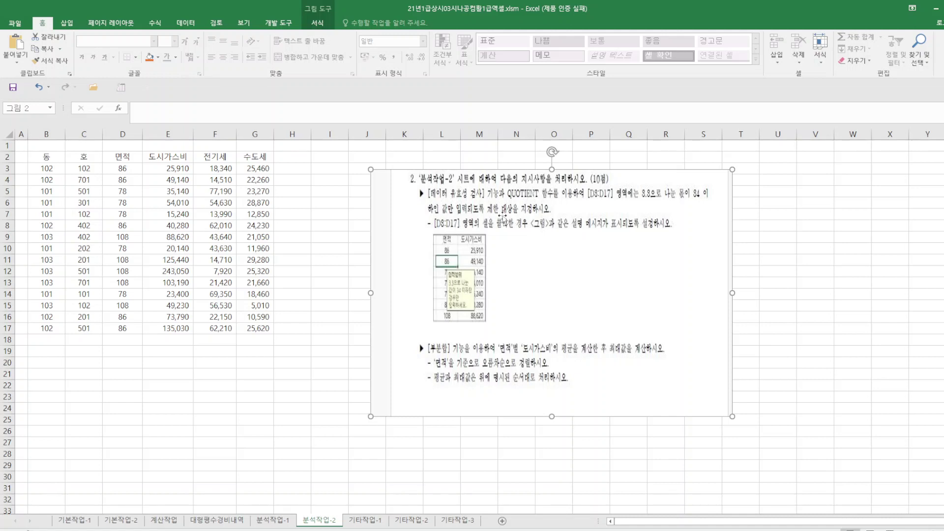
- Apply custom data validation to D3:D17 with the formula =quotient(D3,3.3)<=34
{"action": "left_click_drag", "start_coordinate": [126, 171], "coordinate": [115, 328]}
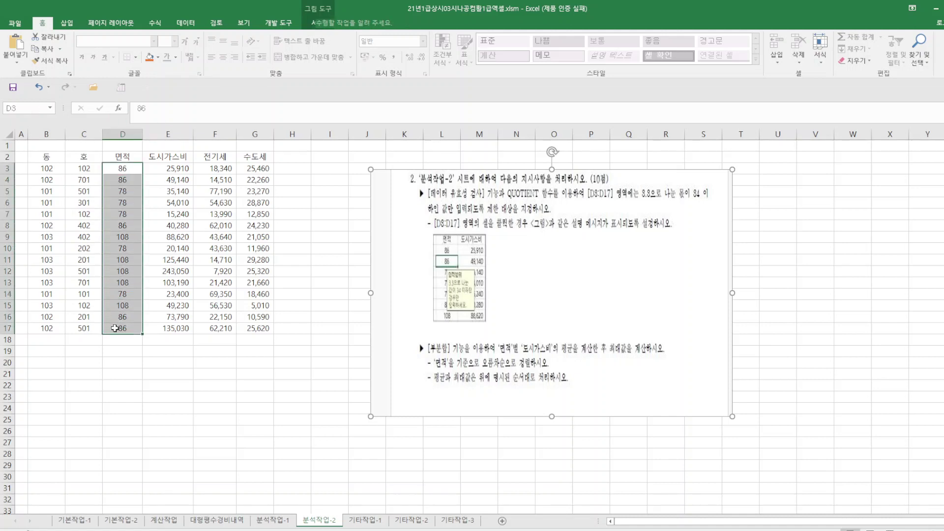
{"action": "left_click", "coordinate": [186, 22]}
{"action": "left_click", "coordinate": [503, 45]}
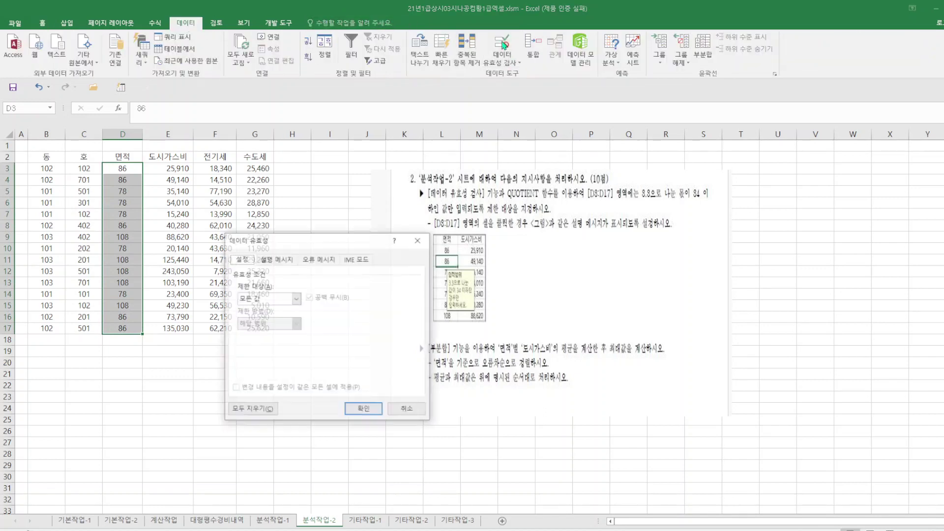
{"action": "left_click", "coordinate": [297, 299]}
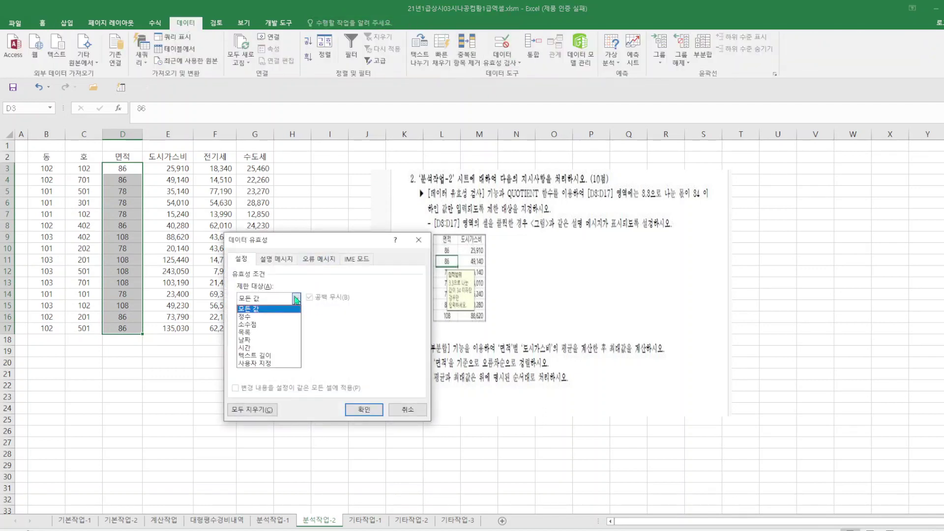
{"action": "left_click", "coordinate": [256, 363]}
{"action": "left_click", "coordinate": [255, 349]}
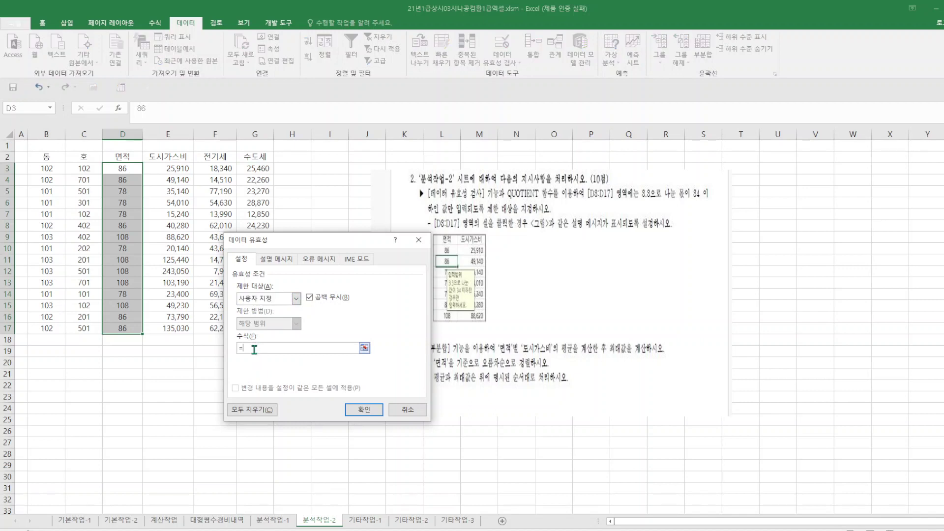
{"action": "type", "text": "=quotient(D3,3.3)<=34"}
{"action": "left_click", "coordinate": [372, 417]}
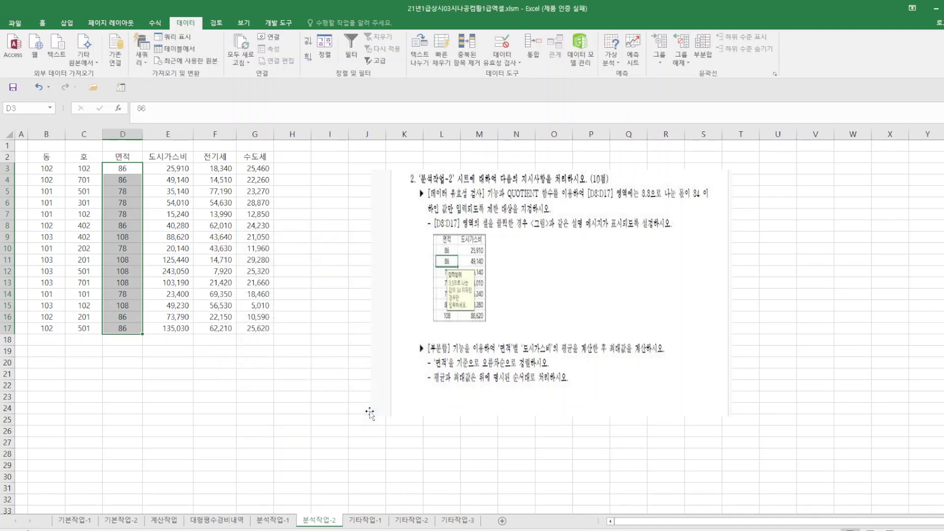
- Reopen the data validation of D3:D17 and give its input message the title 입력대상
{"action": "right_click", "coordinate": [118, 265]}
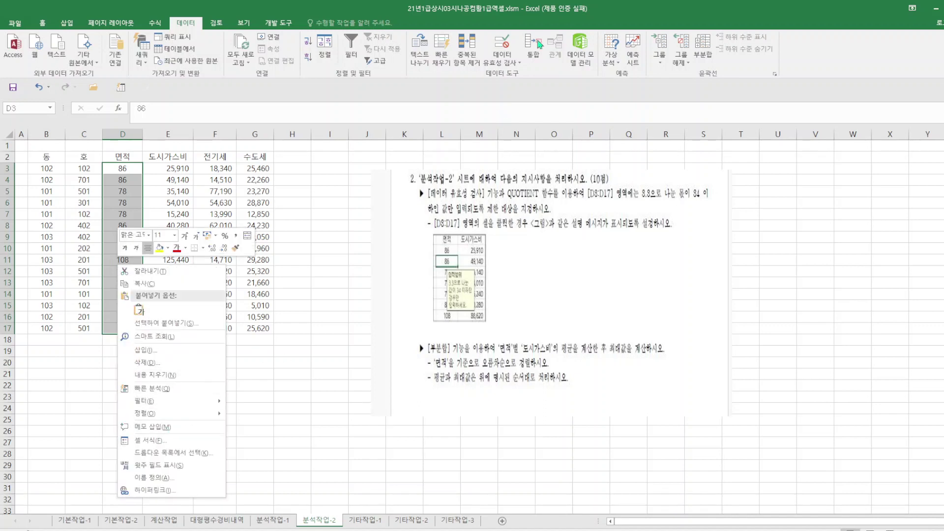
{"action": "left_click", "coordinate": [509, 50]}
{"action": "left_click", "coordinate": [285, 260]}
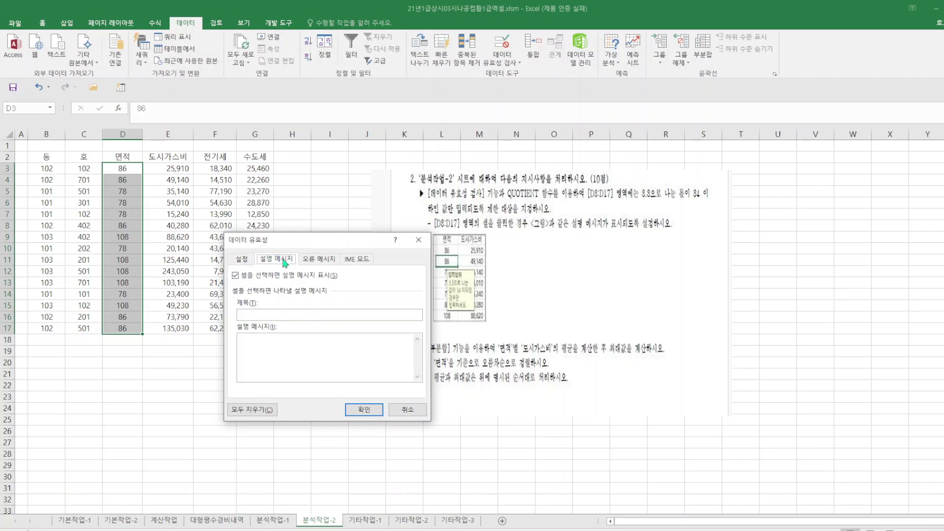
{"action": "left_click", "coordinate": [265, 316]}
{"action": "type", "text": "dlq"}
{"action": "key", "text": "BackSpace"}
{"action": "key", "text": "BackSpace"}
{"action": "type", "text": "입력대상"}
- Set the validation input message to "3.3으로 나눈 값이 34 이하인 경우만 입력하세요." and apply it
{"action": "left_click", "coordinate": [290, 360]}
{"action": "type", "text": "3"}
{"action": "type", "text": ".3"}
{"action": "type", "text": "으로"}
{"action": "type", "text": " 나"}
{"action": "type", "text": "눈 값"}
{"action": "type", "text": "이 34 이하"}
{"action": "type", "text": "인 경우만 "}
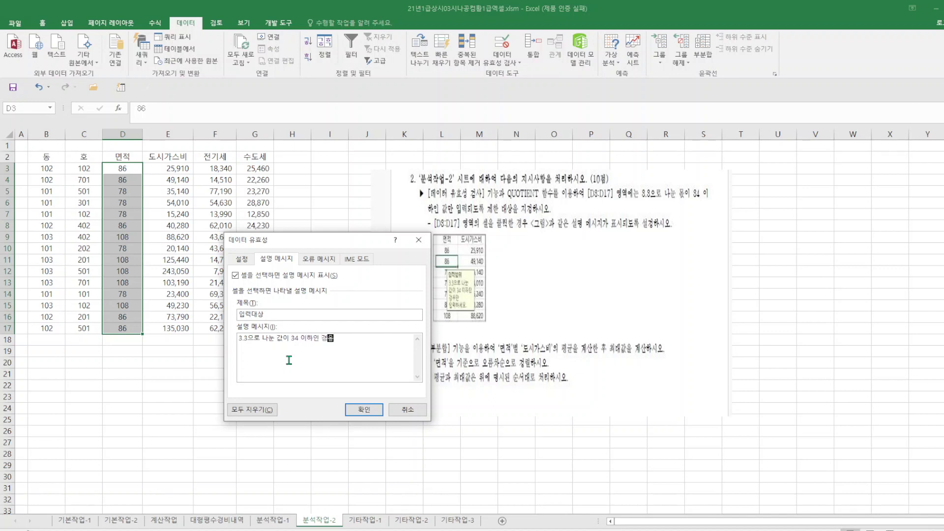
{"action": "type", "text": "입력하세요"}
{"action": "left_click", "coordinate": [289, 361]}
{"action": "left_click", "coordinate": [363, 410]}
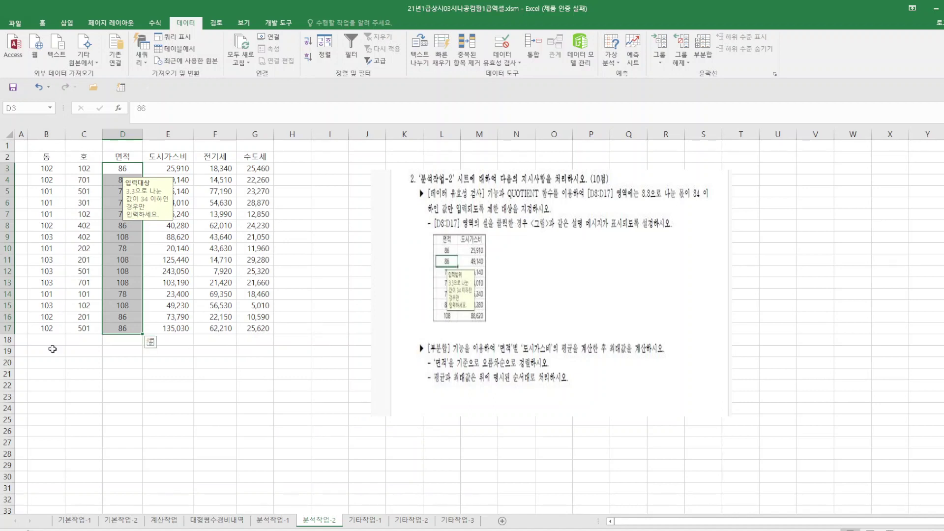
- Save the workbook
{"action": "left_click", "coordinate": [13, 89]}
- Try to subtotal the unsorted table by 면적 using the average (평균) of 도시가스비 only
{"action": "left_click", "coordinate": [211, 163]}
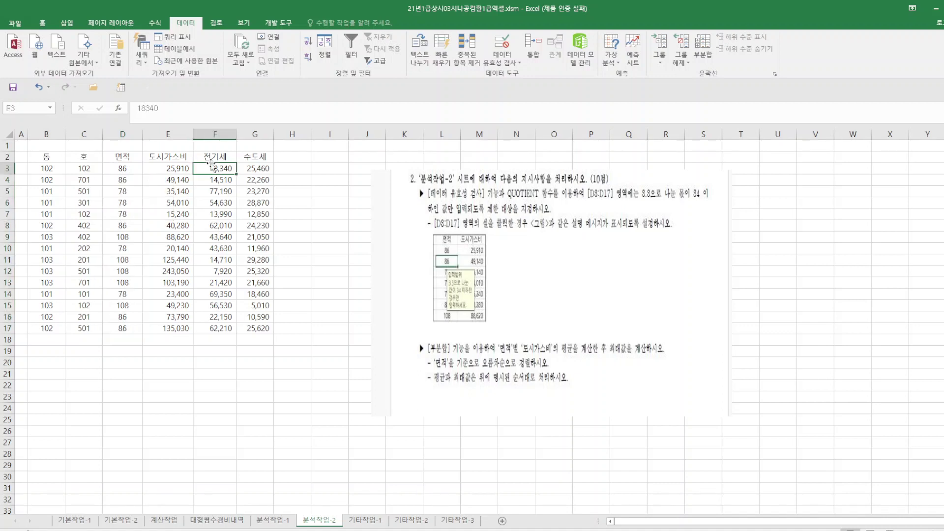
{"action": "left_click", "coordinate": [703, 47]}
{"action": "left_click", "coordinate": [387, 266]}
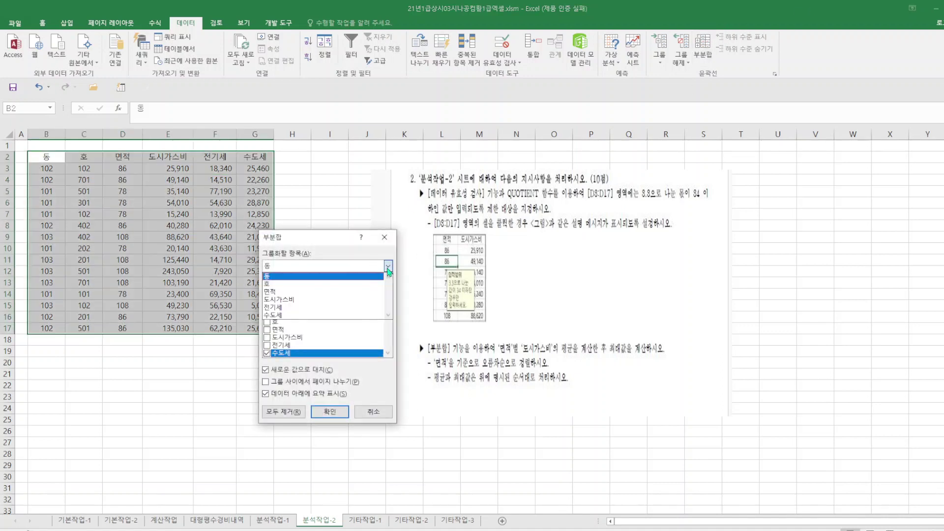
{"action": "left_click", "coordinate": [289, 292]}
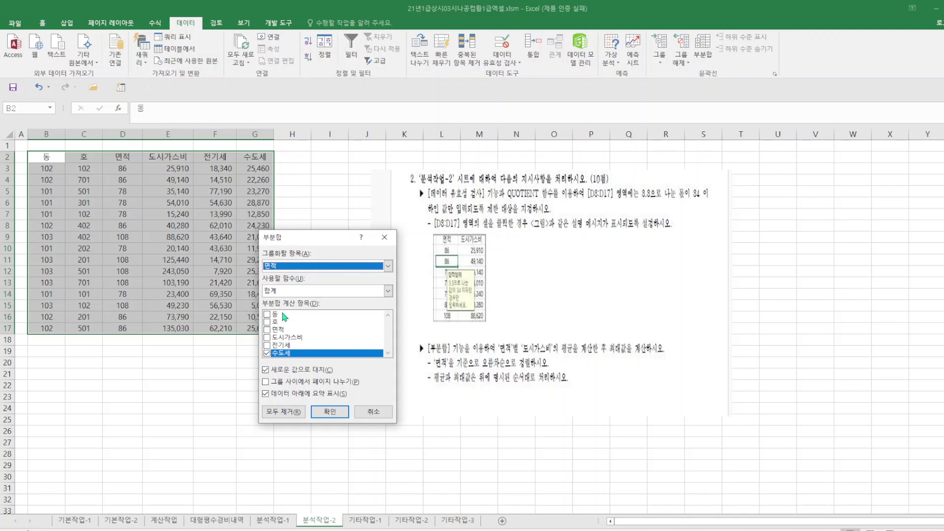
{"action": "left_click", "coordinate": [388, 291]}
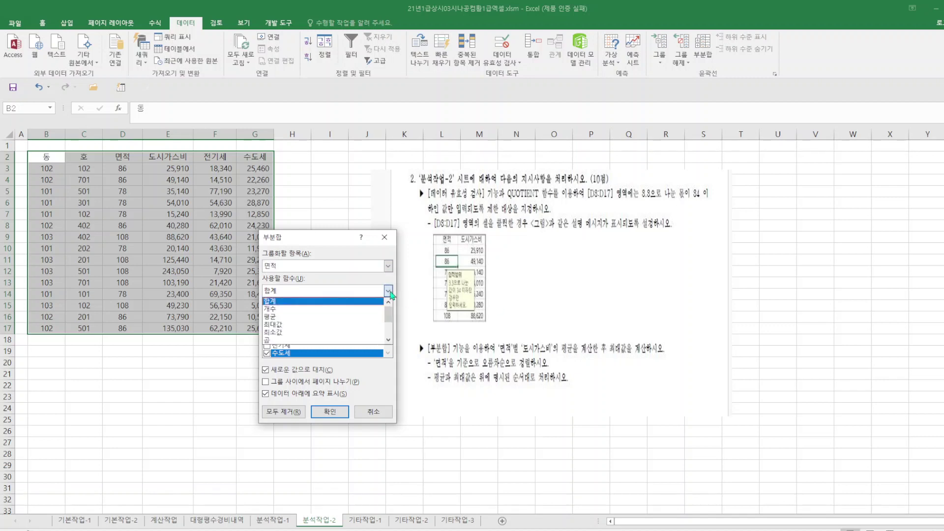
{"action": "left_click", "coordinate": [310, 317]}
{"action": "left_click", "coordinate": [266, 354]}
{"action": "left_click", "coordinate": [267, 337]}
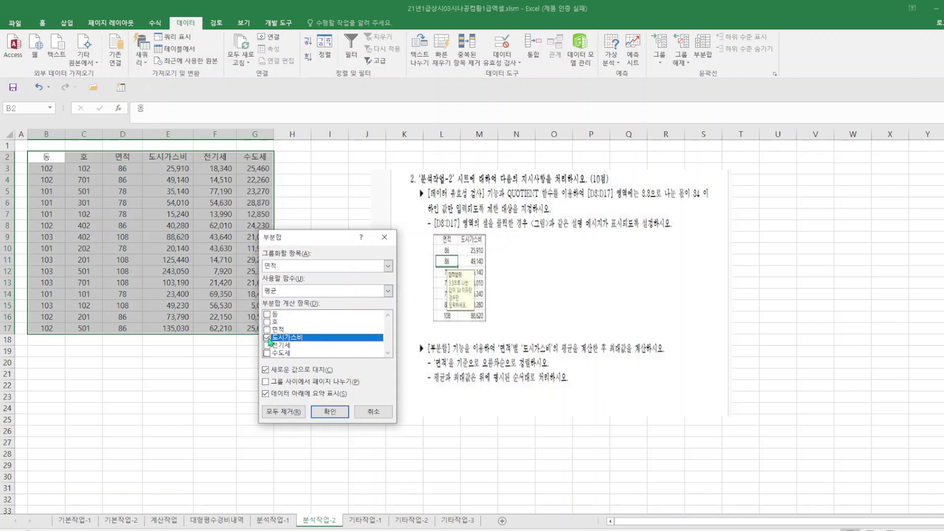
{"action": "left_click", "coordinate": [330, 412]}
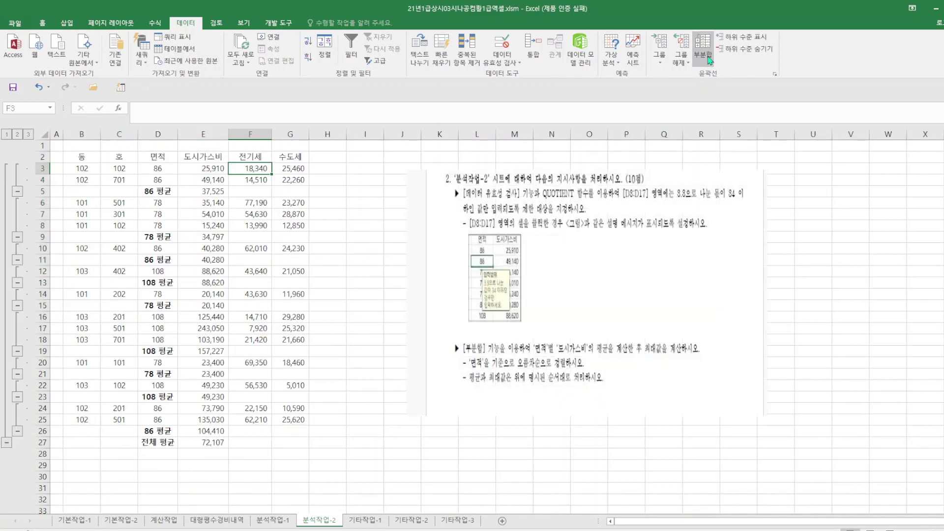
- Remove all subtotals from the table
{"action": "left_click", "coordinate": [703, 49]}
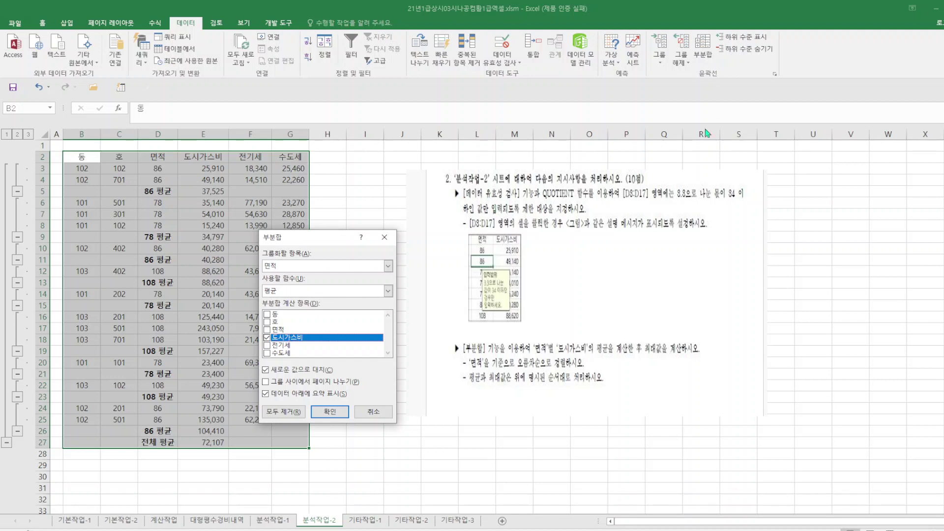
{"action": "left_click", "coordinate": [374, 418]}
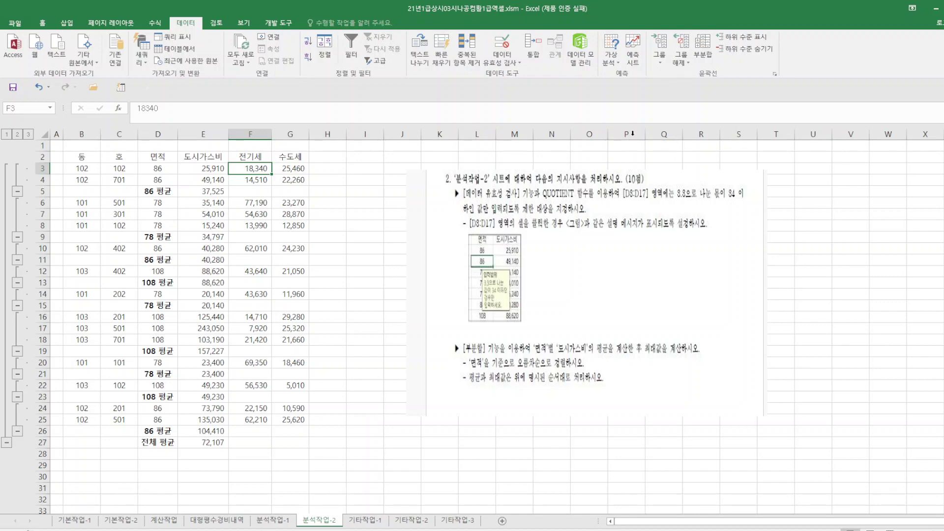
{"action": "left_click", "coordinate": [702, 49]}
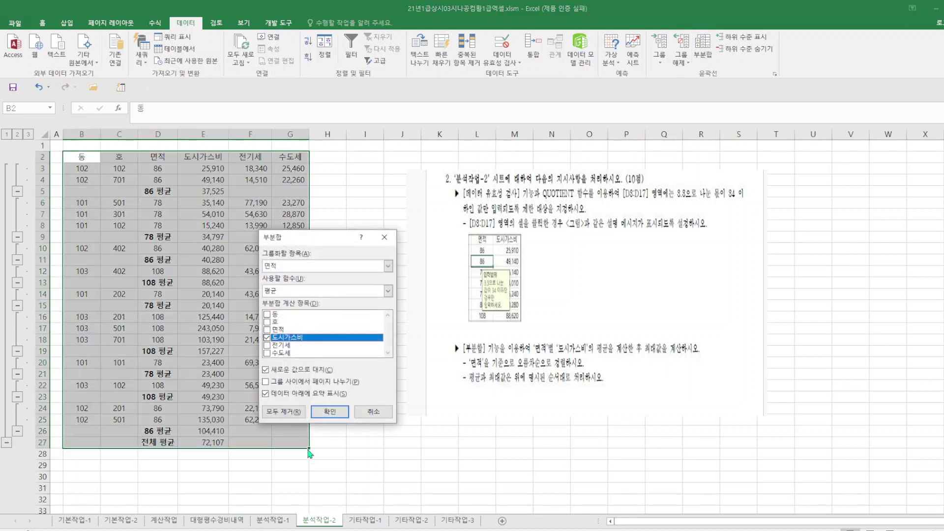
{"action": "left_click", "coordinate": [284, 412]}
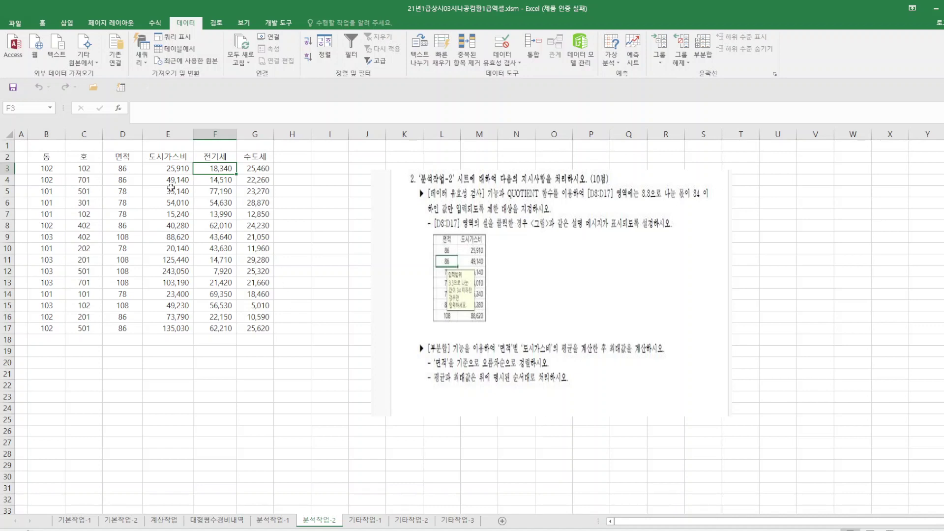
- Sort the table in ascending order of 면적 and subtotal the average (평균) of 도시가스비 for each 면적
{"action": "left_click", "coordinate": [126, 158]}
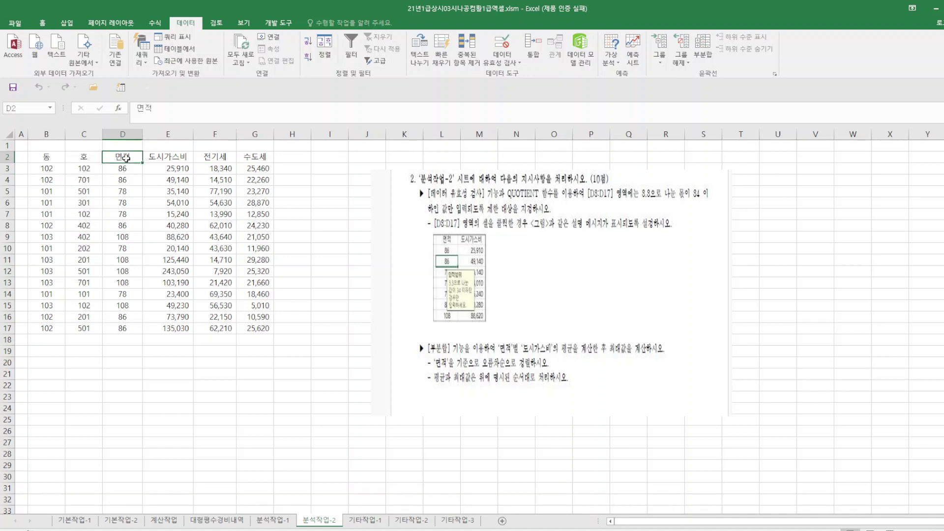
{"action": "left_click", "coordinate": [308, 41]}
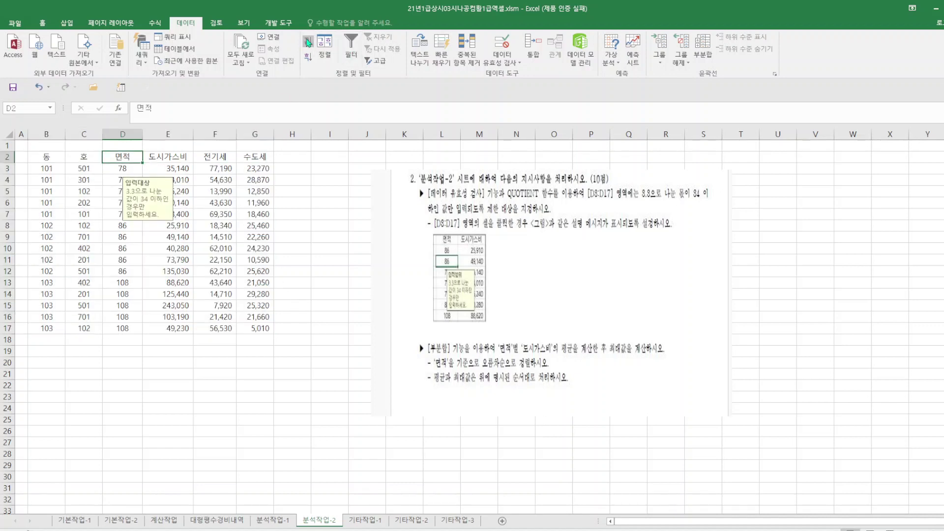
{"action": "left_click", "coordinate": [708, 54]}
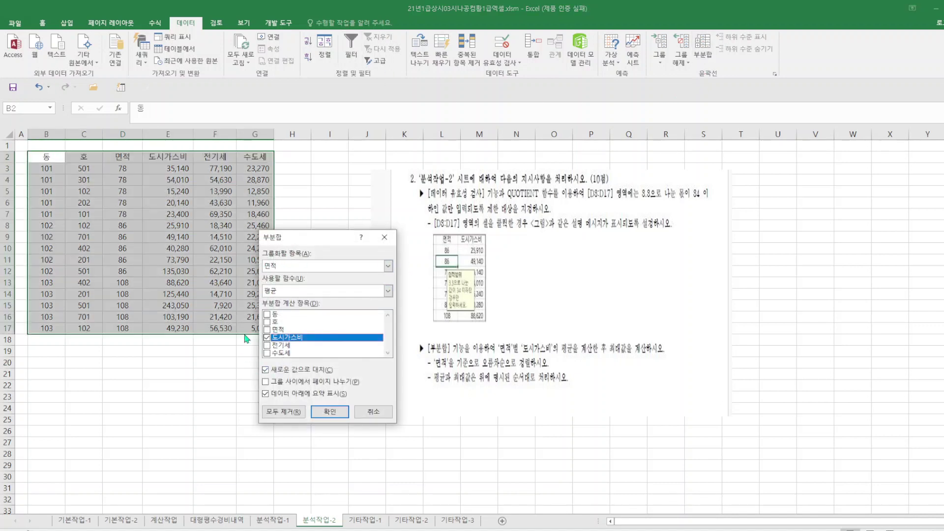
{"action": "left_click", "coordinate": [329, 412]}
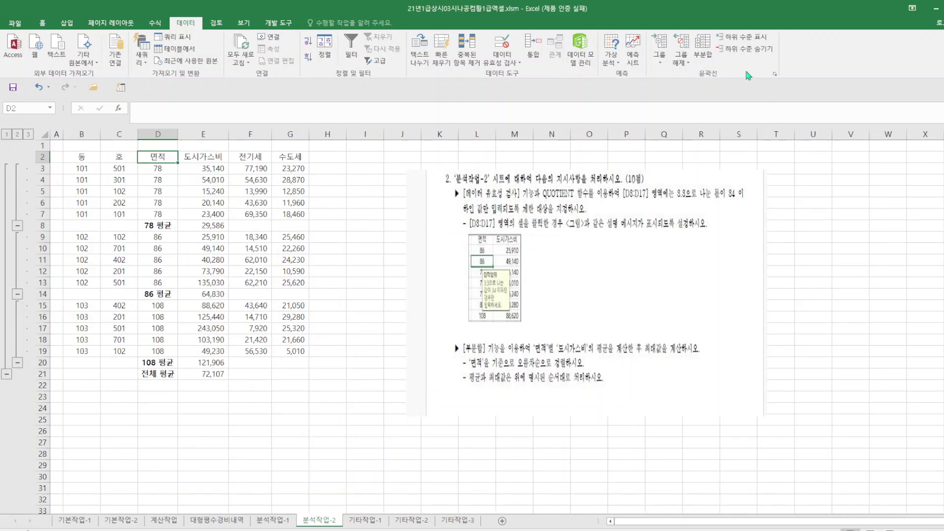
- Add a maximum (최대값) subtotal of 도시가스비 per 면적 without replacing the existing averages, and save the workbook
{"action": "left_click", "coordinate": [711, 49]}
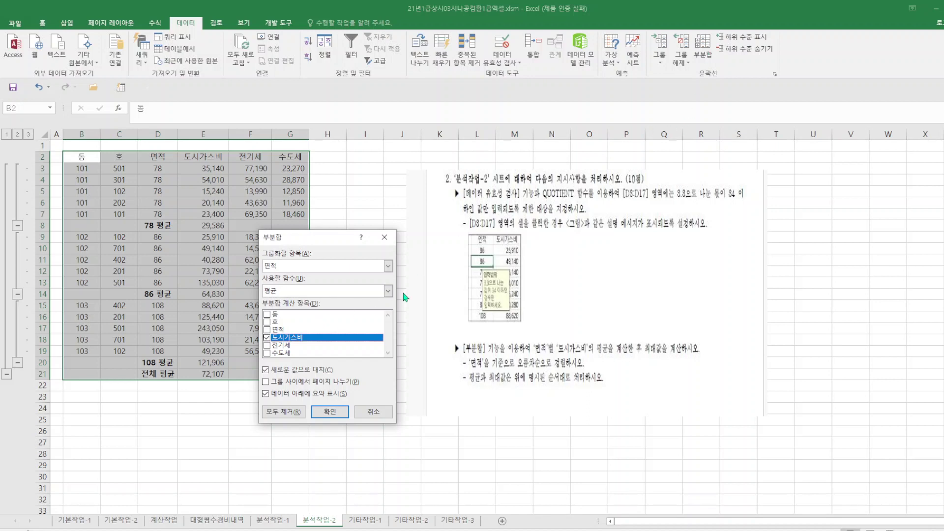
{"action": "left_click", "coordinate": [388, 291]}
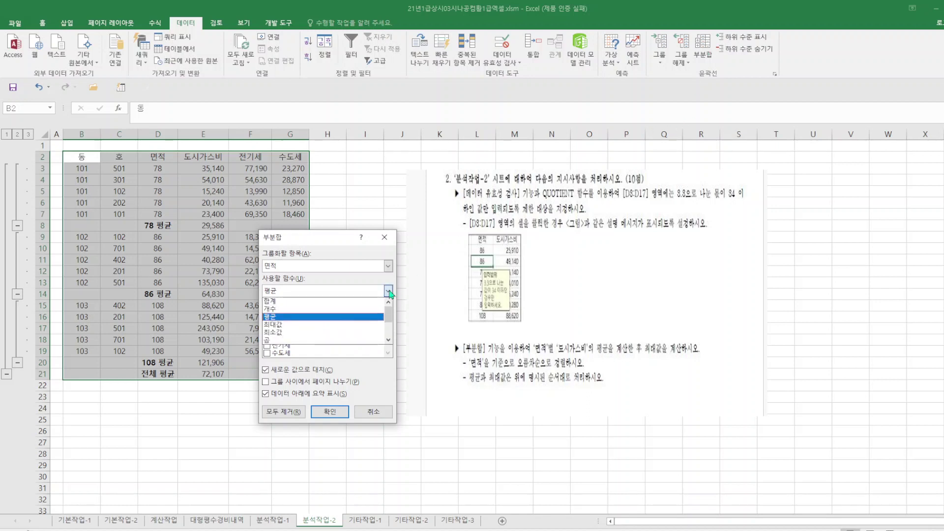
{"action": "left_click", "coordinate": [307, 325]}
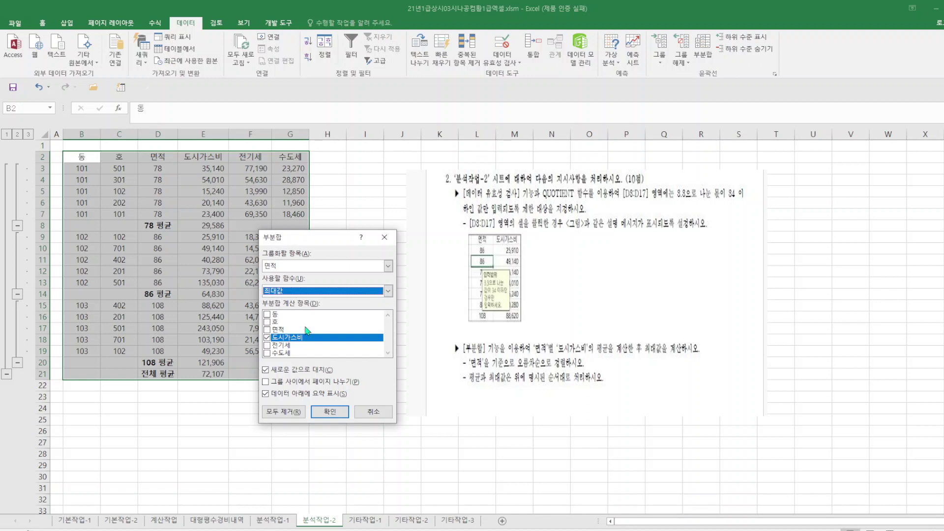
{"action": "left_click", "coordinate": [266, 370]}
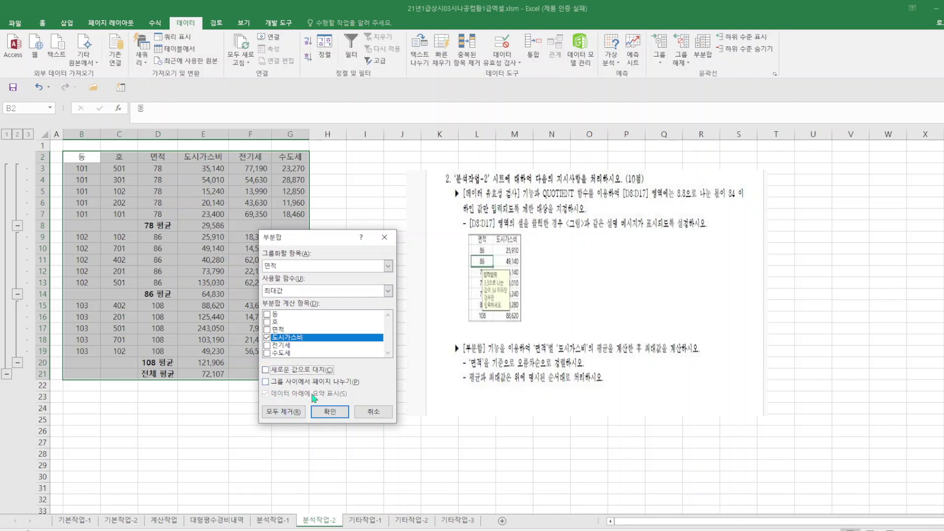
{"action": "left_click", "coordinate": [329, 412]}
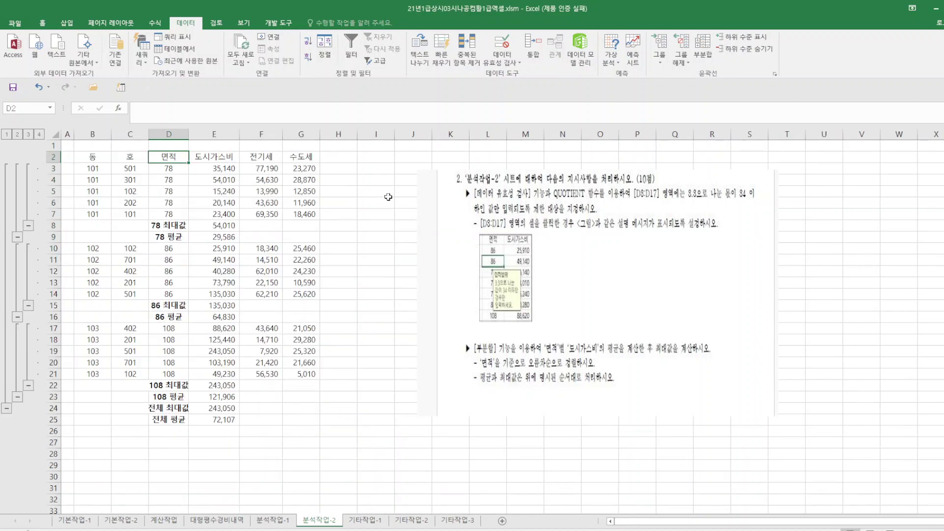
{"action": "left_click", "coordinate": [13, 87]}
- Open the 기타작업-1 sheet and enlarge the instruction picture beside the chart
{"action": "left_click", "coordinate": [365, 520]}
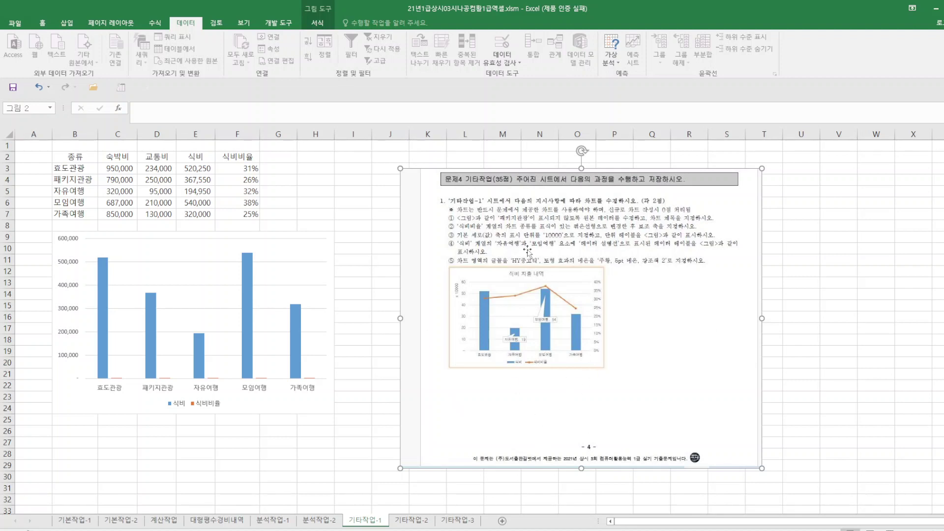
{"action": "left_click_drag", "start_coordinate": [582, 470], "coordinate": [589, 503]}
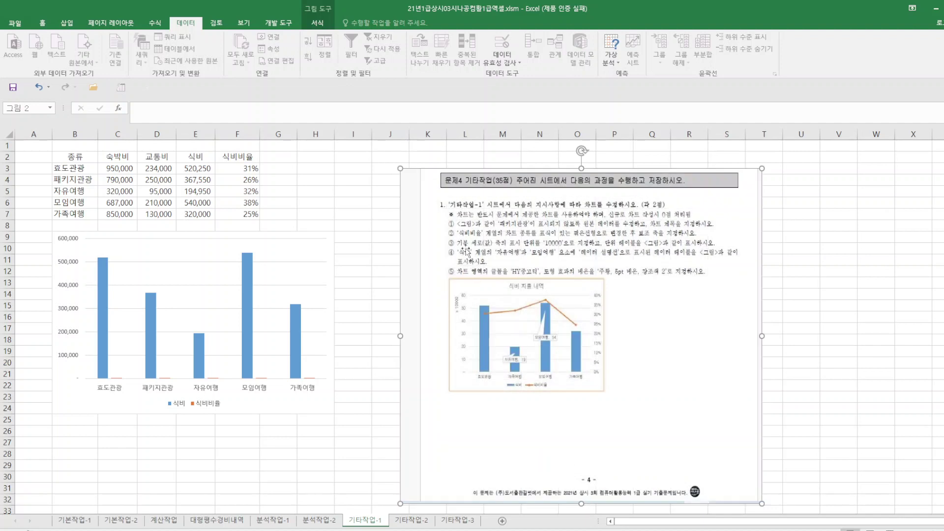
{"action": "left_click_drag", "start_coordinate": [400, 169], "coordinate": [361, 156]}
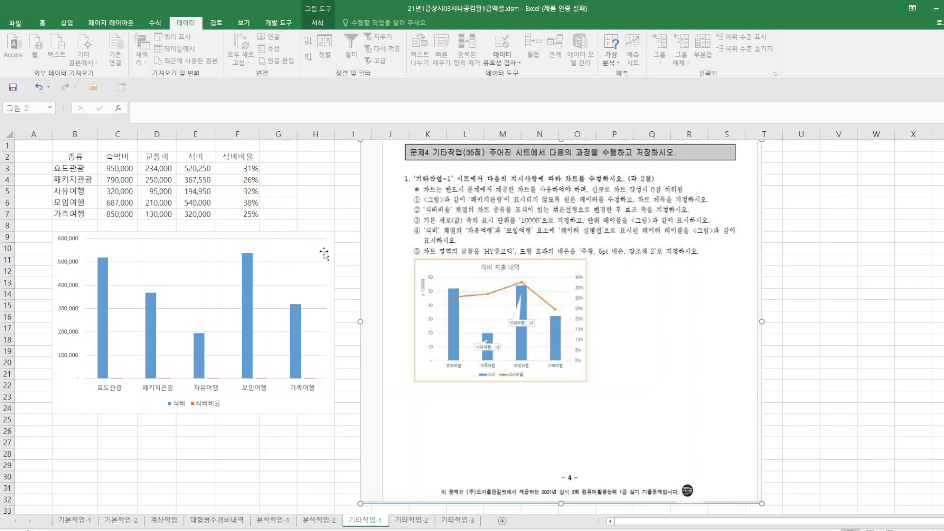
- Exclude the 패키지관광 category from the chart's source data
{"action": "right_click", "coordinate": [324, 255]}
{"action": "left_click", "coordinate": [372, 311]}
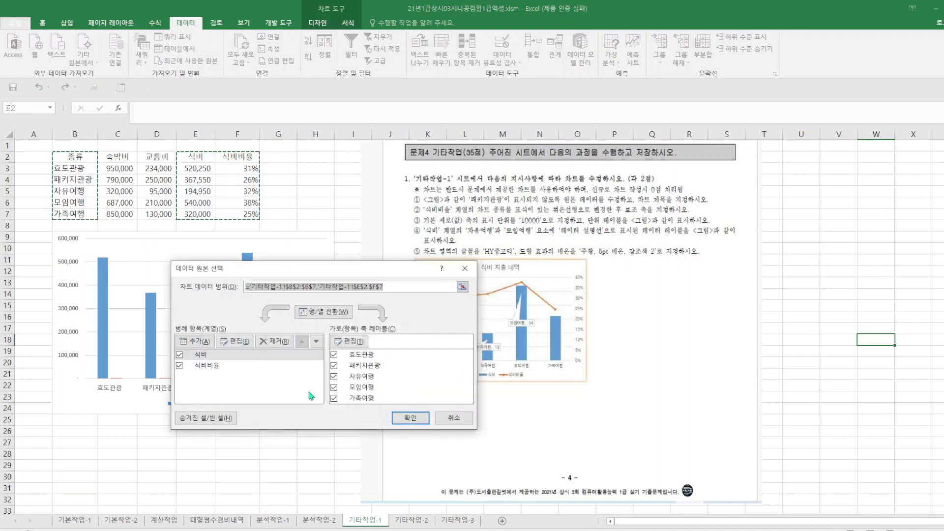
{"action": "left_click", "coordinate": [334, 366]}
{"action": "left_click", "coordinate": [410, 418]}
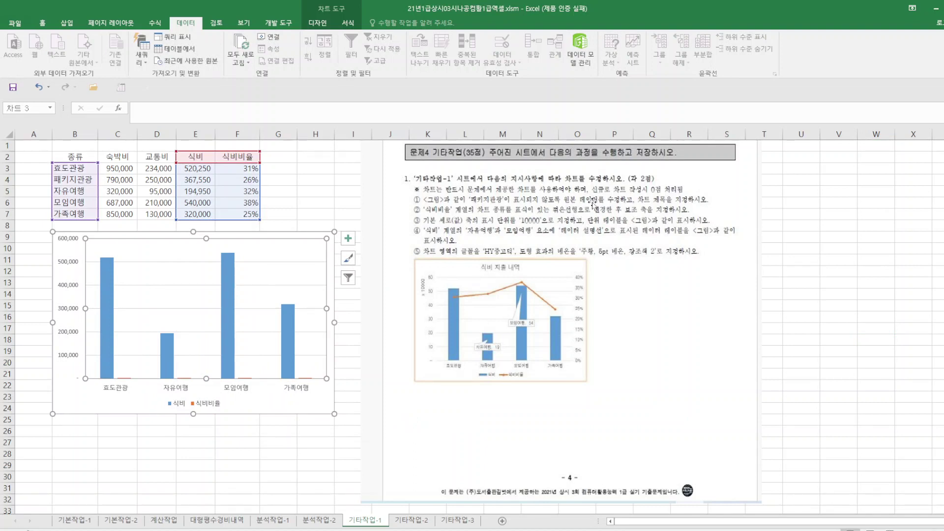
- Add a chart title above the plot area reading "식비 지출 내역"
{"action": "left_click", "coordinate": [318, 22]}
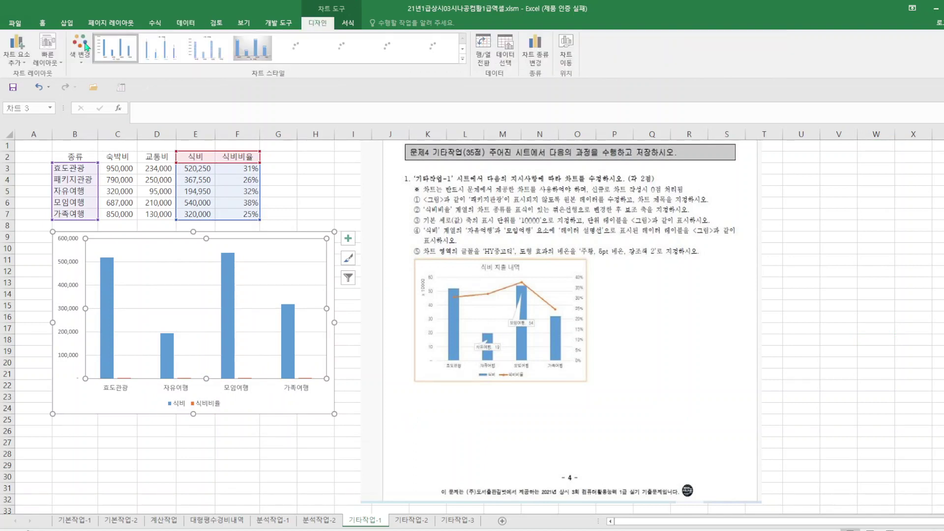
{"action": "left_click", "coordinate": [21, 60]}
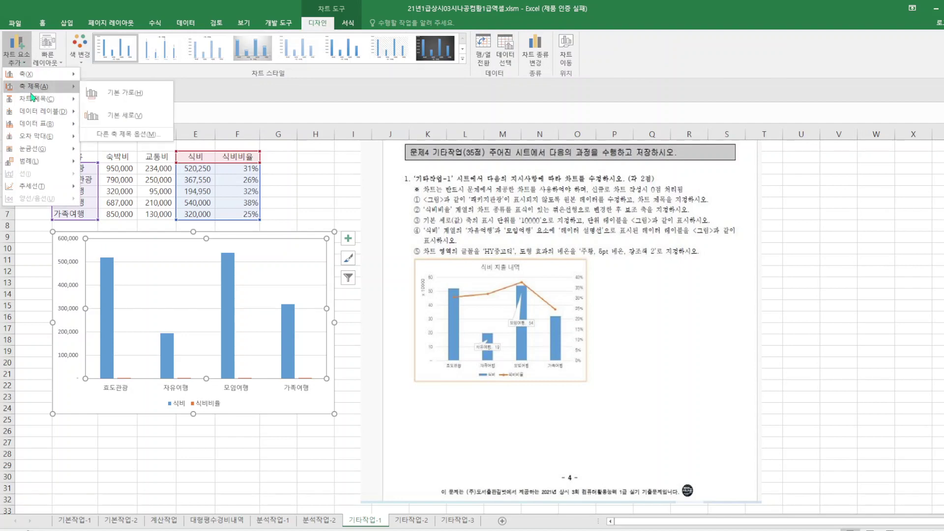
{"action": "mouse_move", "coordinate": [31, 99]}
{"action": "left_click", "coordinate": [143, 128]}
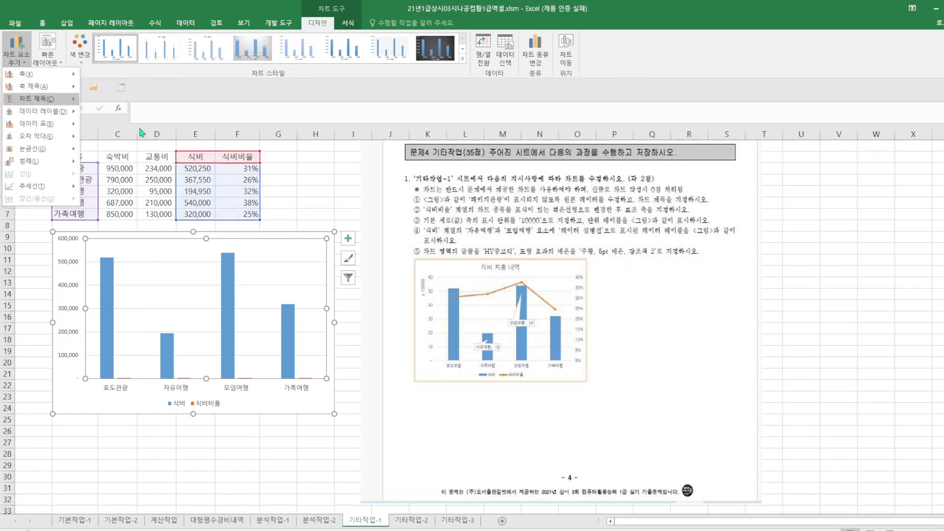
{"action": "left_click_drag", "start_coordinate": [175, 244], "coordinate": [239, 246]}
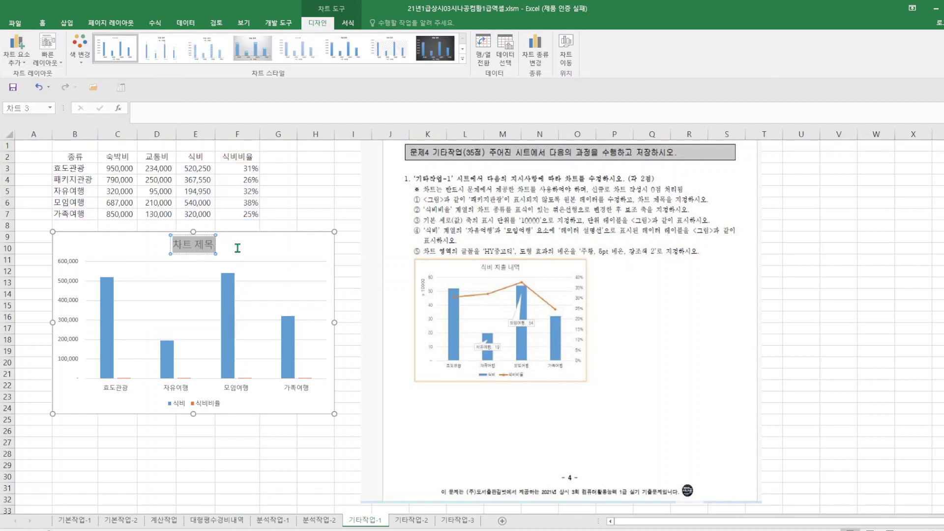
{"action": "type", "text": "식비 지"}
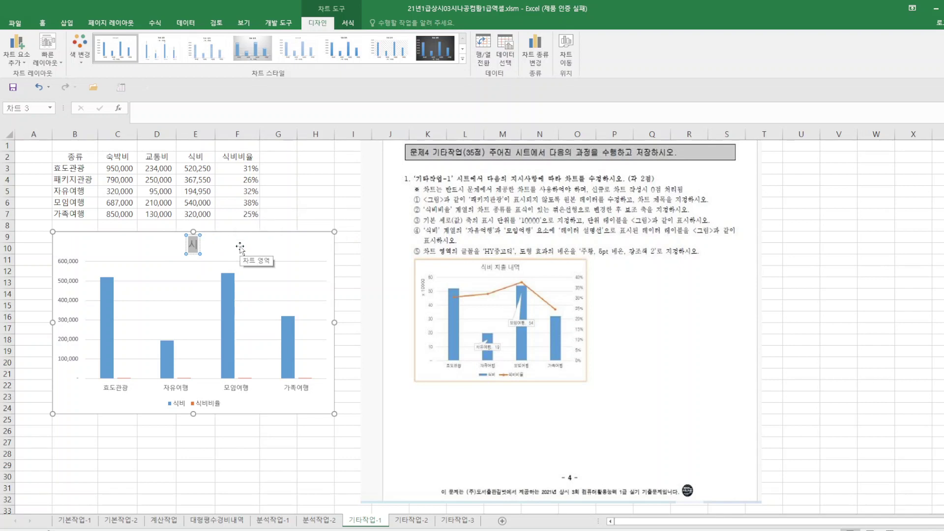
{"action": "type", "text": "출 내여"}
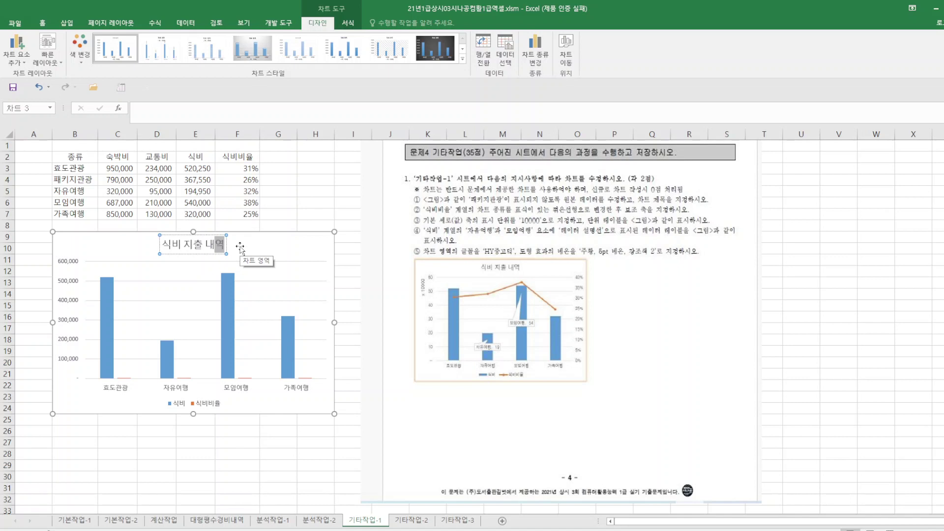
{"action": "left_click", "coordinate": [279, 22]}
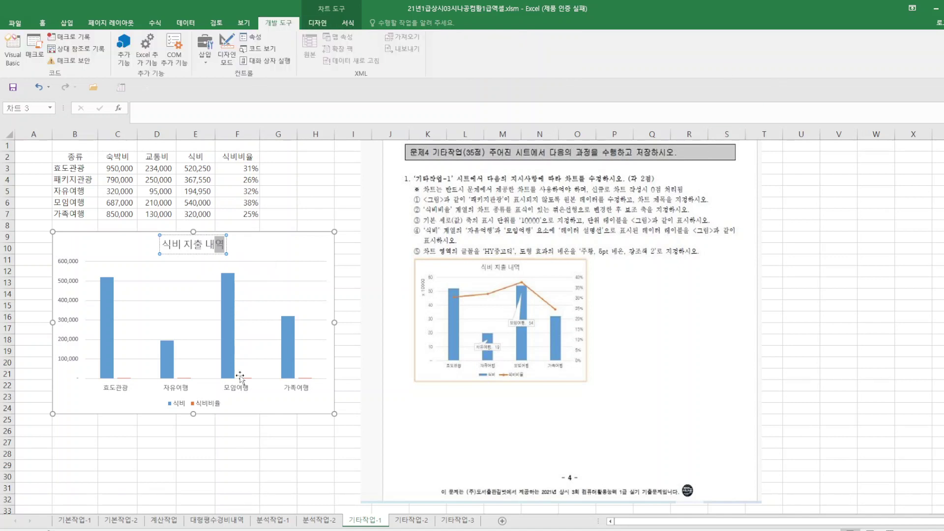
- Change the 식비비율 series to a line with markers on the secondary axis and save the workbook
{"action": "right_click", "coordinate": [233, 330]}
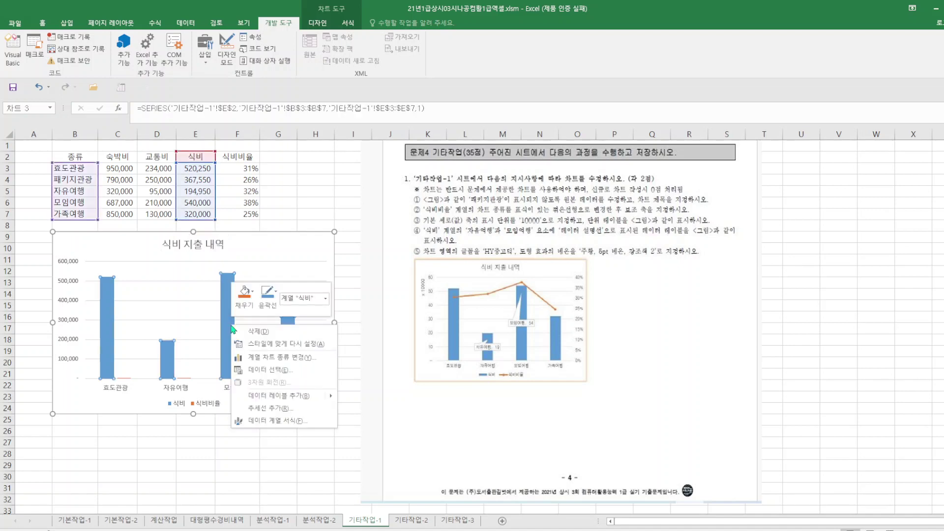
{"action": "left_click", "coordinate": [271, 357]}
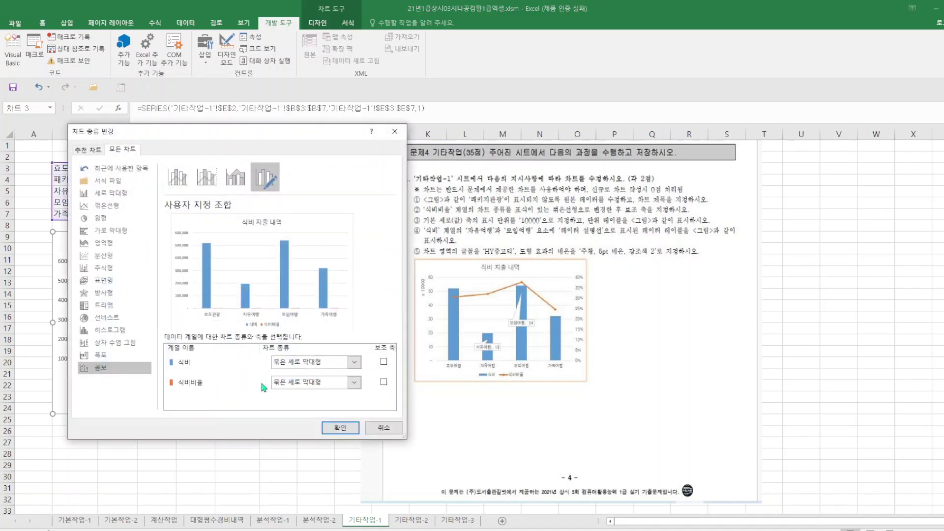
{"action": "left_click", "coordinate": [354, 383]}
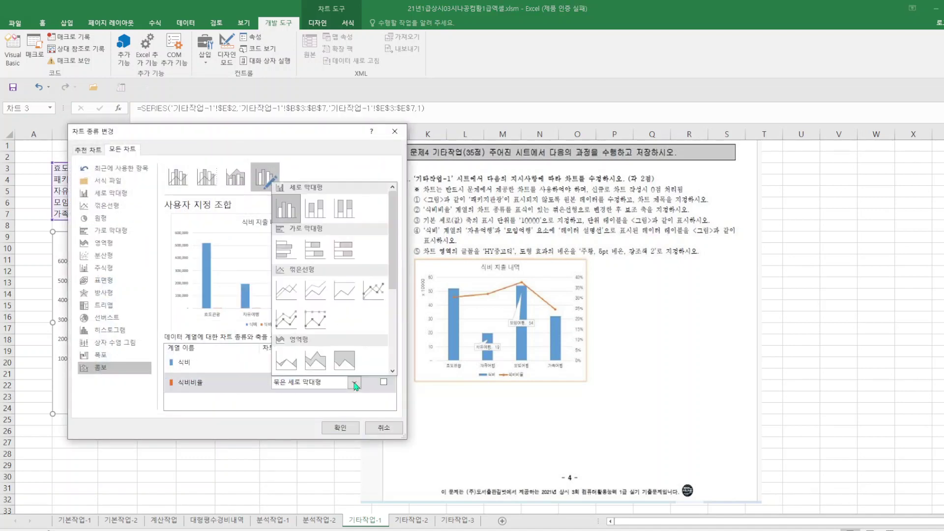
{"action": "left_click", "coordinate": [374, 293]}
{"action": "left_click", "coordinate": [383, 382]}
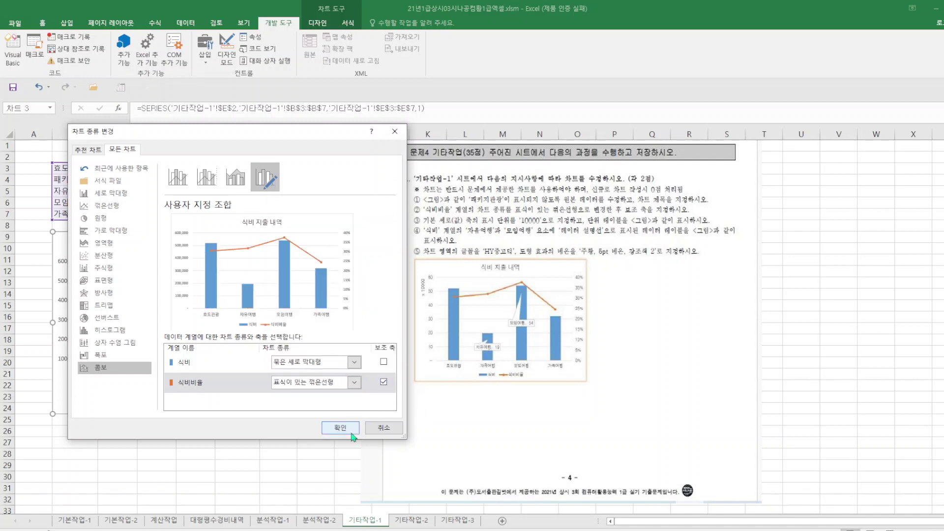
{"action": "left_click", "coordinate": [340, 428]}
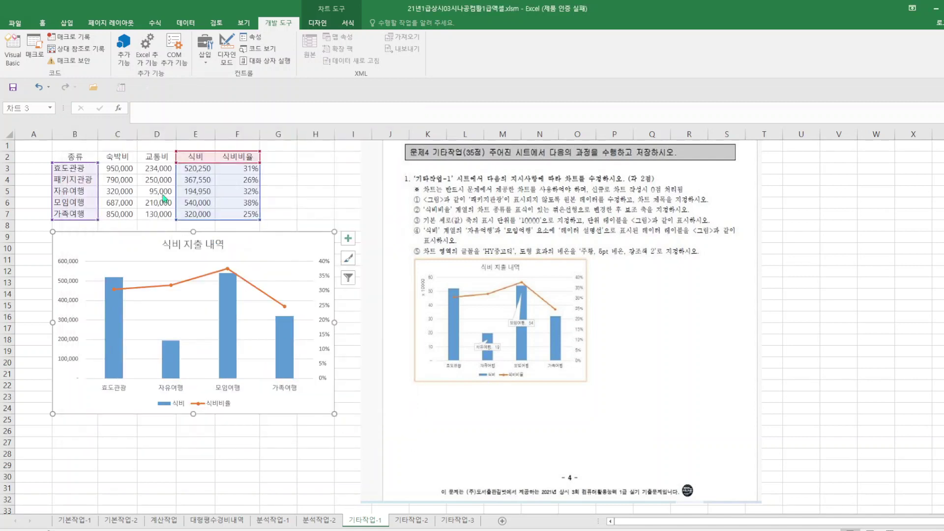
{"action": "left_click", "coordinate": [13, 87]}
- Set the primary vertical axis display unit to 10000 with its unit label shown, and save the workbook
{"action": "right_click", "coordinate": [72, 262]}
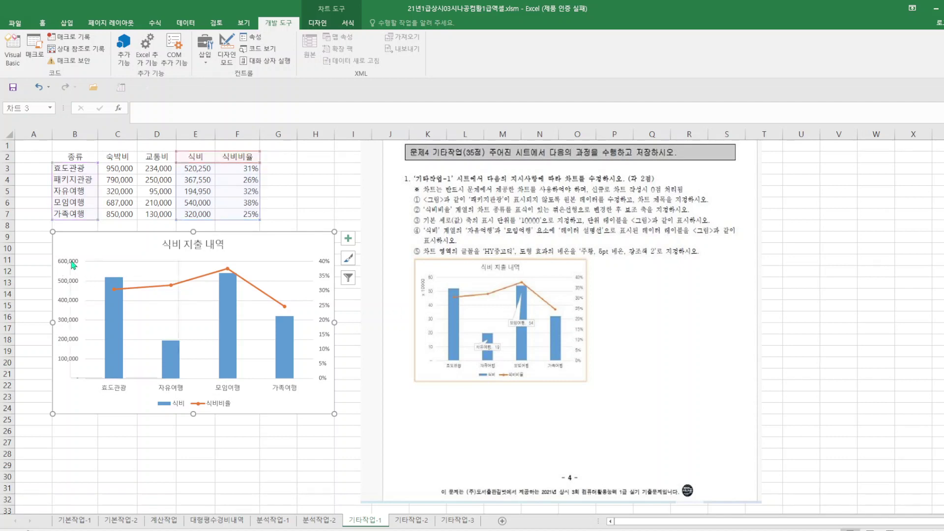
{"action": "left_click", "coordinate": [103, 372]}
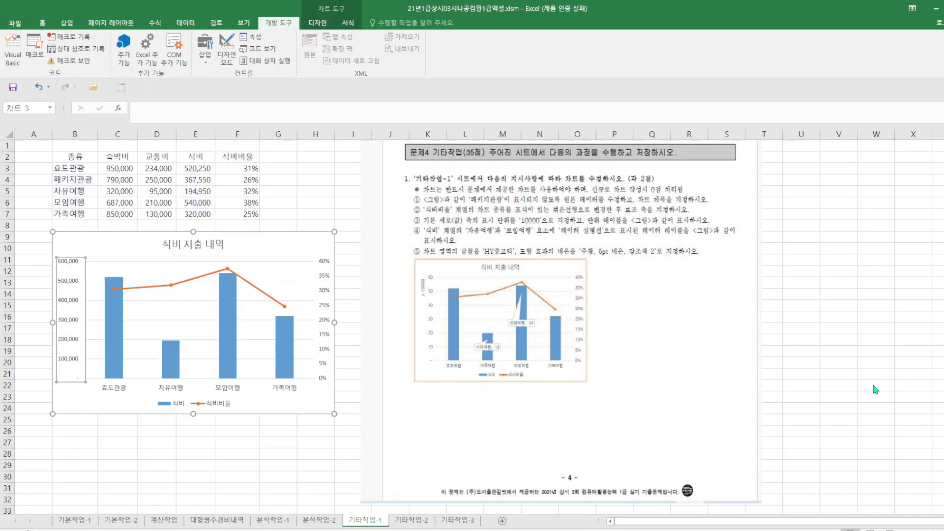
{"action": "left_click", "coordinate": [943, 350]}
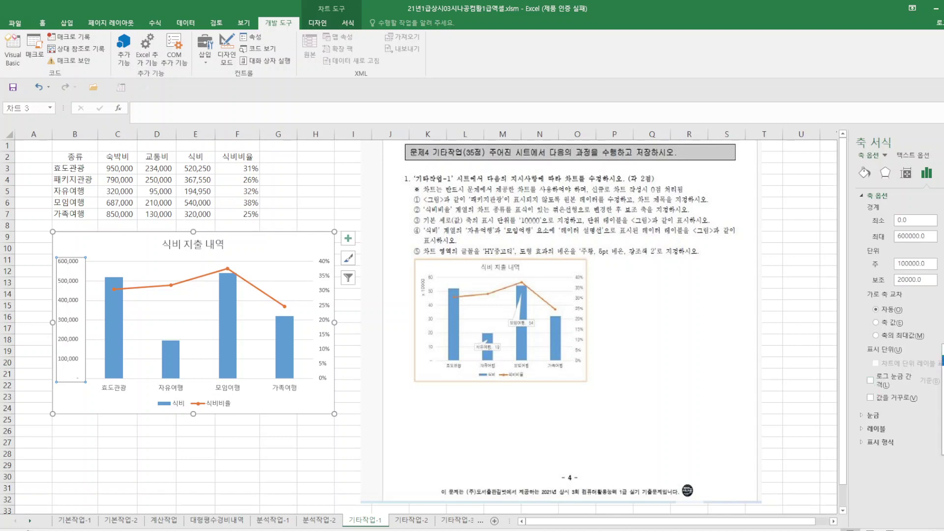
{"action": "left_click", "coordinate": [943, 391]}
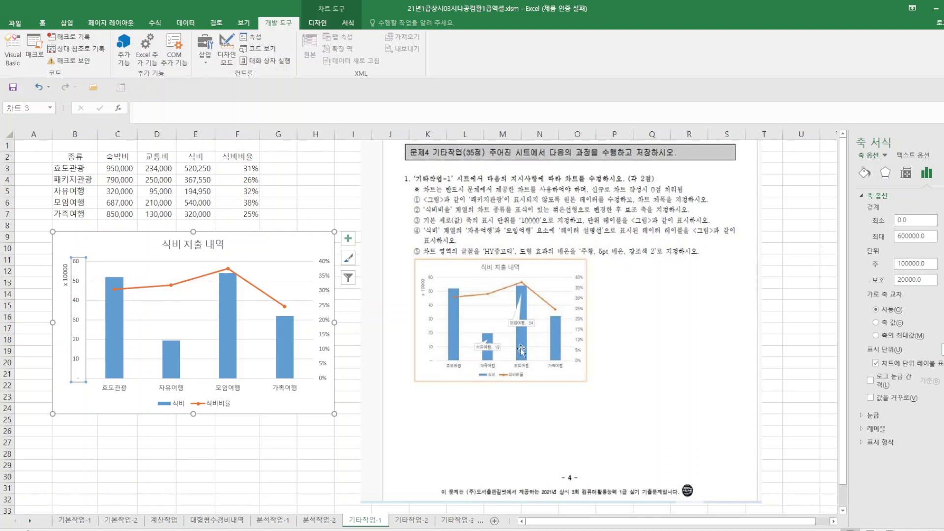
{"action": "key", "text": "ctrl+s"}
- Try to add a data callout to the 자유여행 point of the 식비비율 line
{"action": "mouse_move", "coordinate": [236, 372]}
{"action": "left_click", "coordinate": [172, 288]}
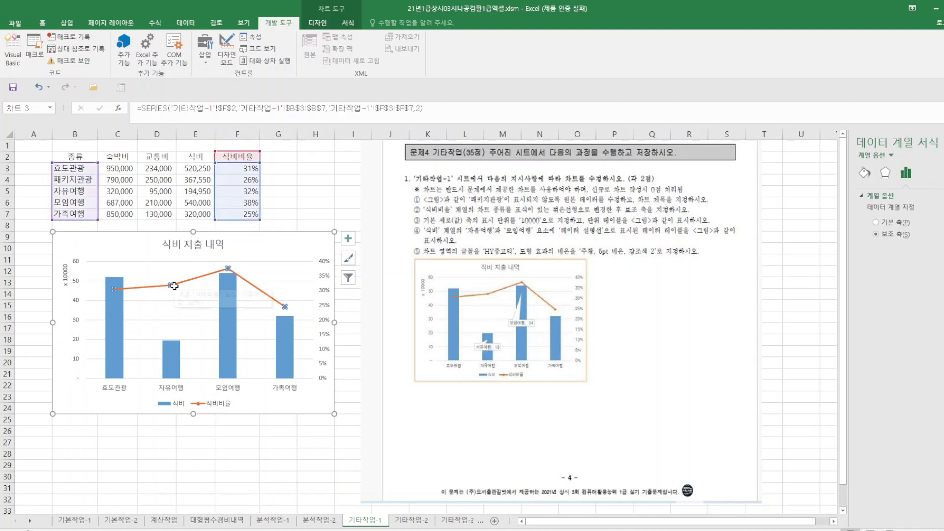
{"action": "left_click", "coordinate": [171, 287]}
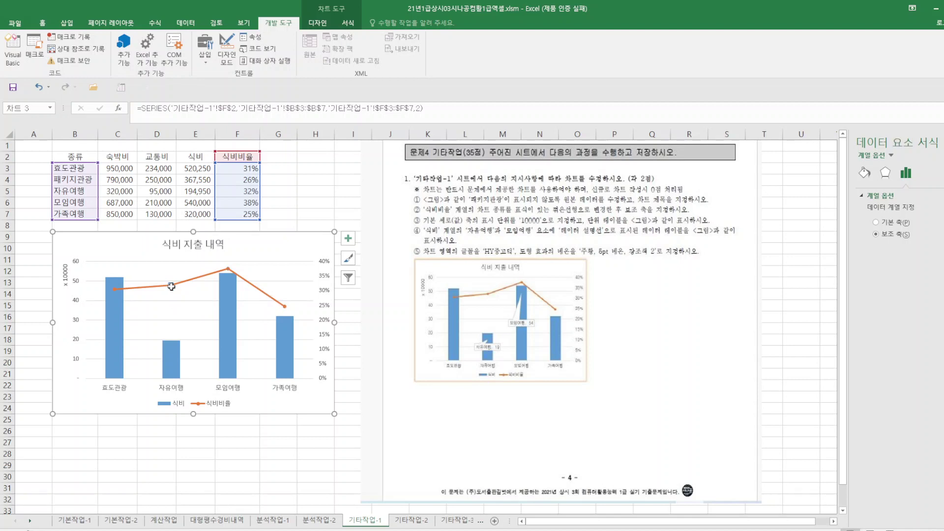
{"action": "left_click", "coordinate": [228, 270]}
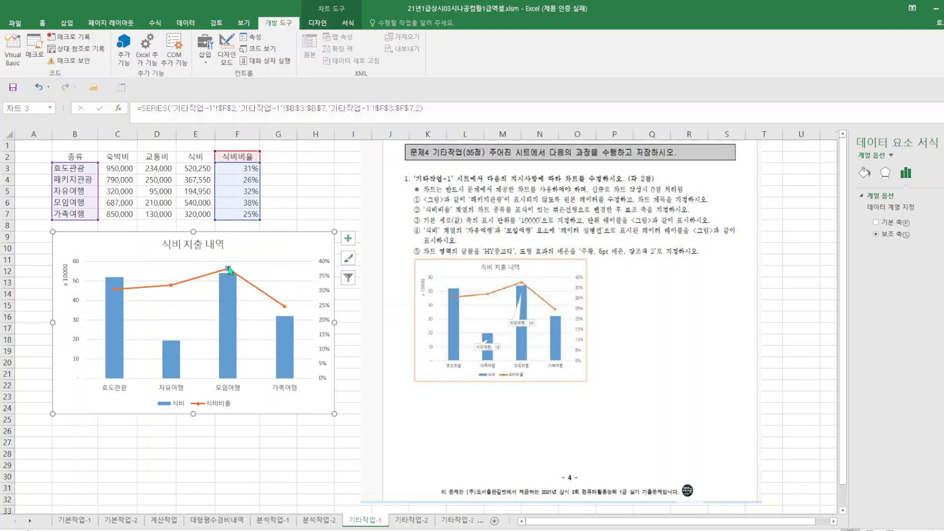
{"action": "left_click", "coordinate": [170, 285]}
{"action": "left_click", "coordinate": [171, 284]}
{"action": "left_click", "coordinate": [317, 23]}
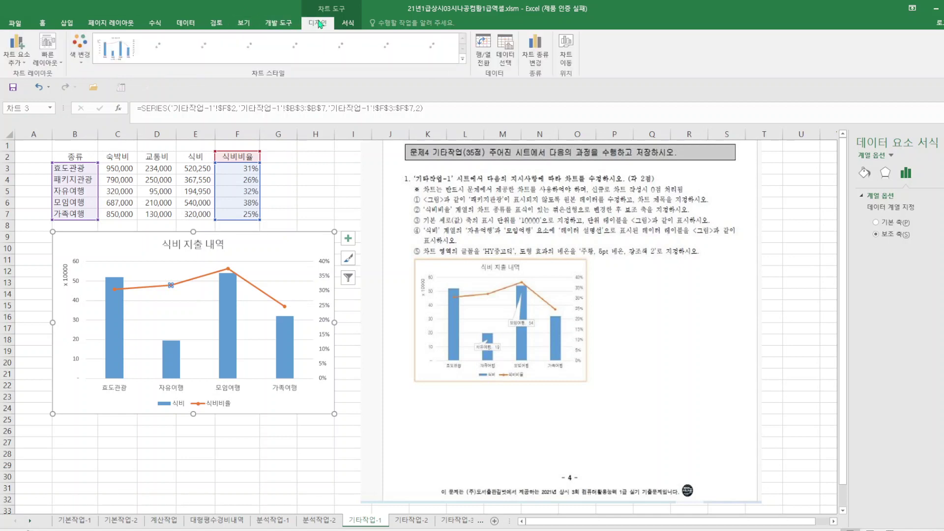
{"action": "left_click", "coordinate": [24, 61]}
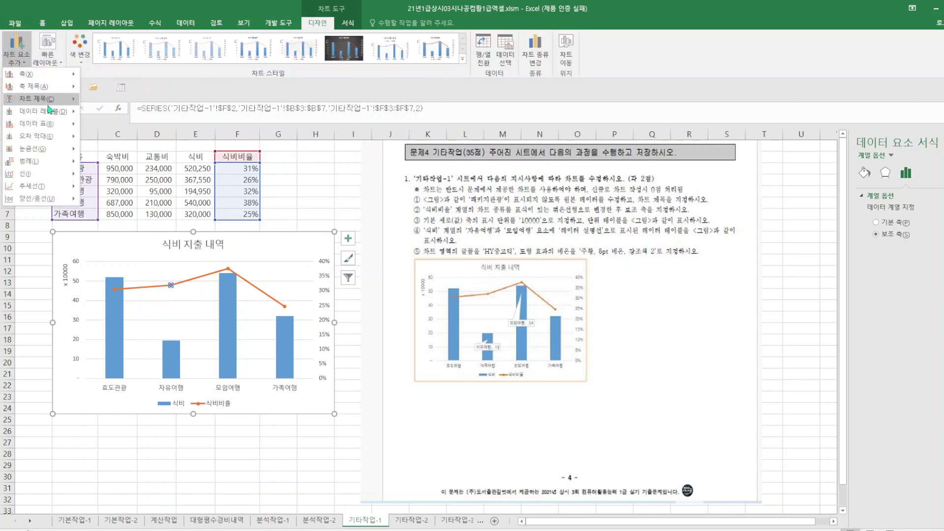
{"action": "mouse_move", "coordinate": [42, 111]}
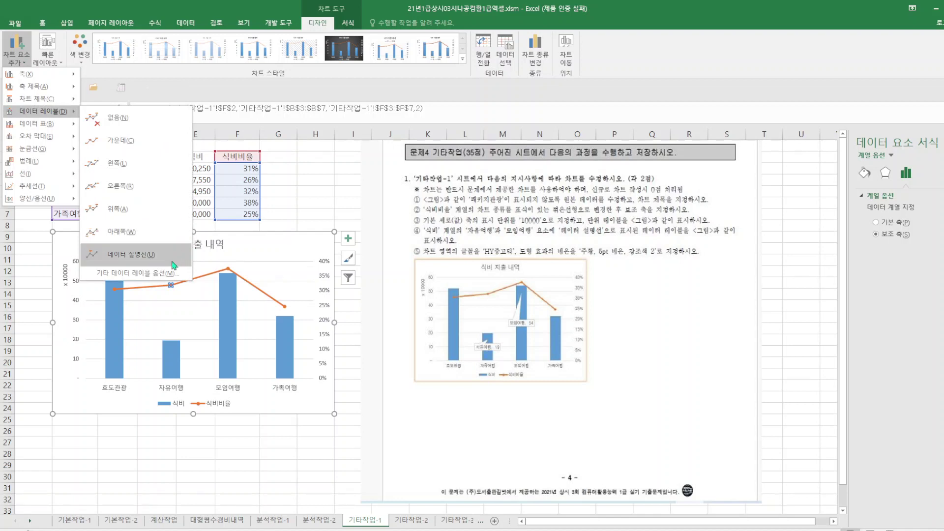
{"action": "left_click", "coordinate": [164, 260]}
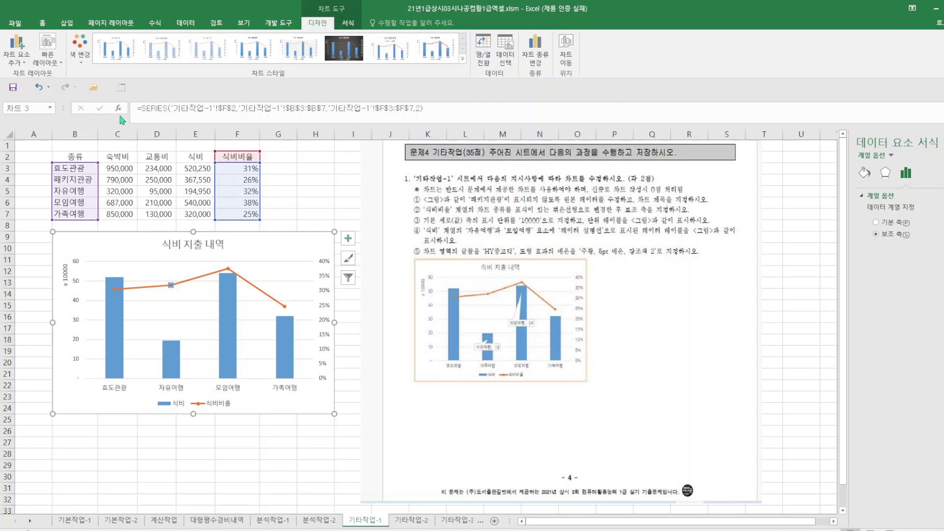
- Add a data label showing category name and value to the 자유여행 point of the 식비비율 line
{"action": "left_click", "coordinate": [25, 63]}
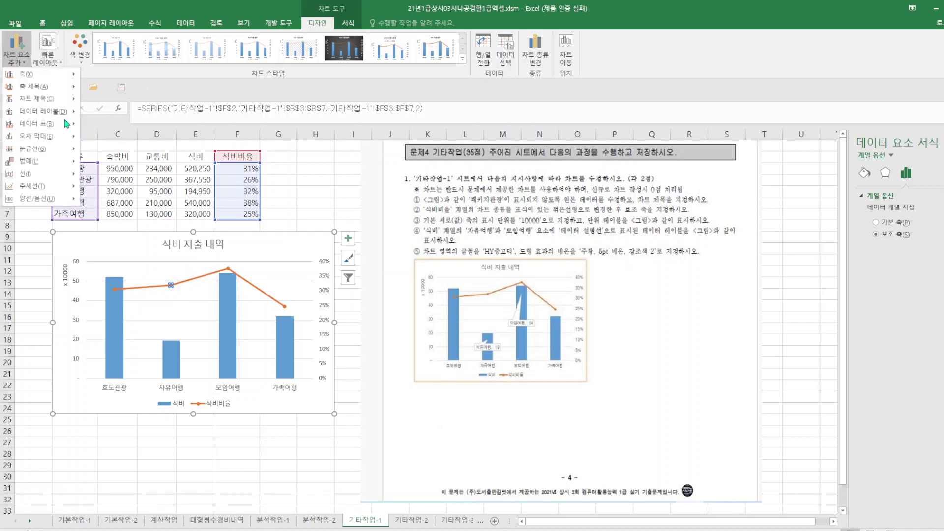
{"action": "mouse_move", "coordinate": [66, 117]}
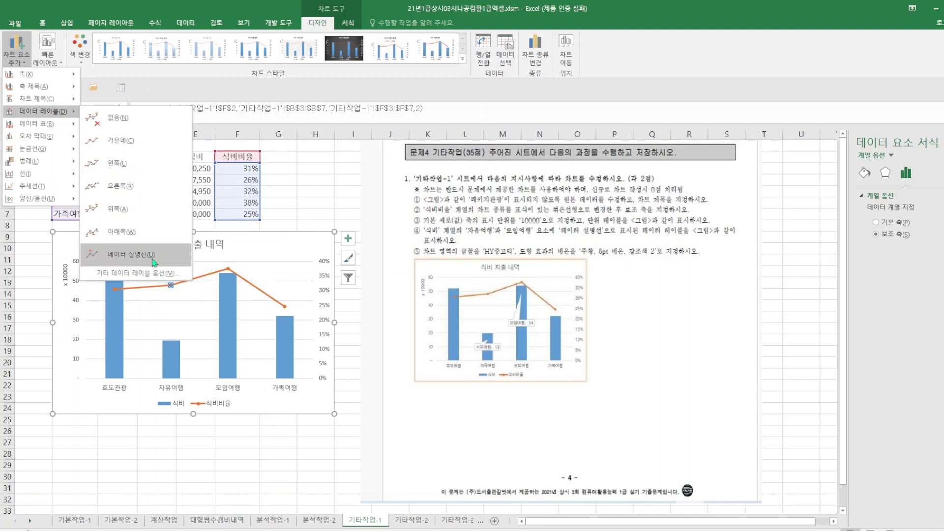
{"action": "left_click", "coordinate": [147, 273]}
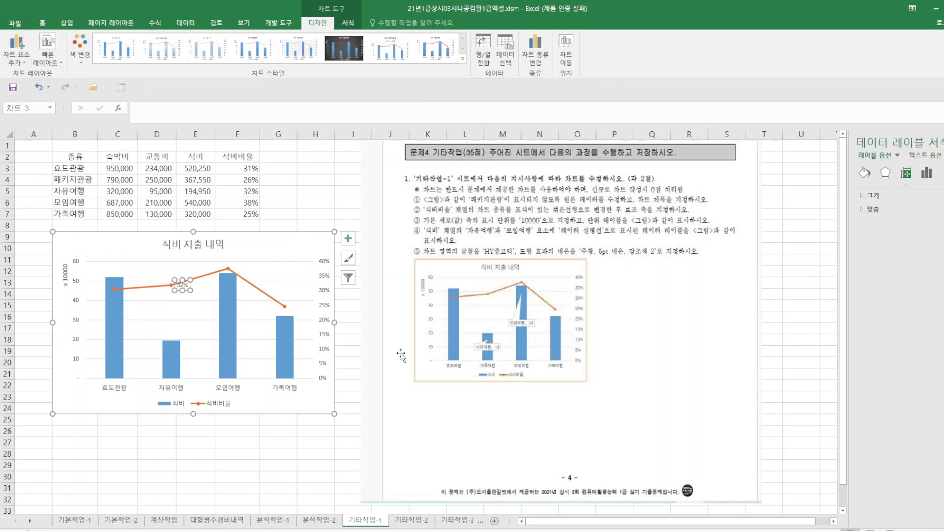
{"action": "left_click", "coordinate": [929, 176]}
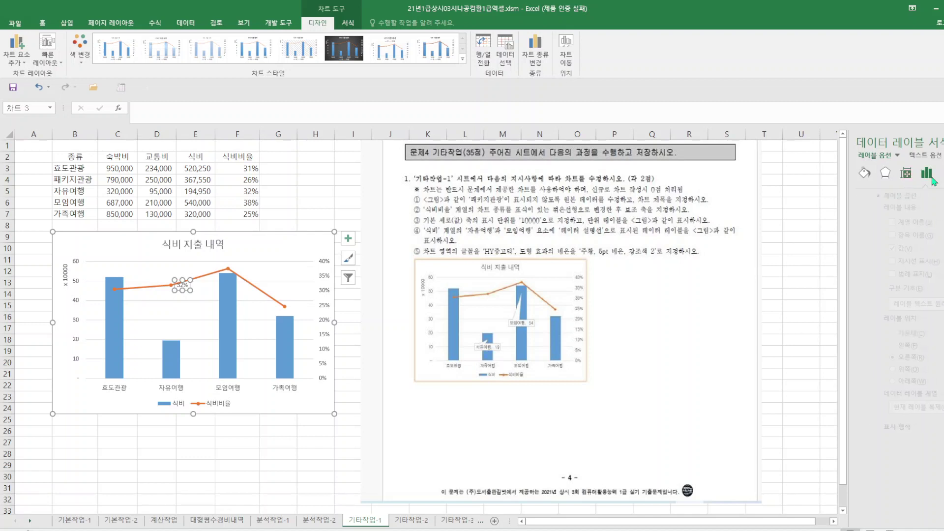
{"action": "left_click", "coordinate": [877, 235]}
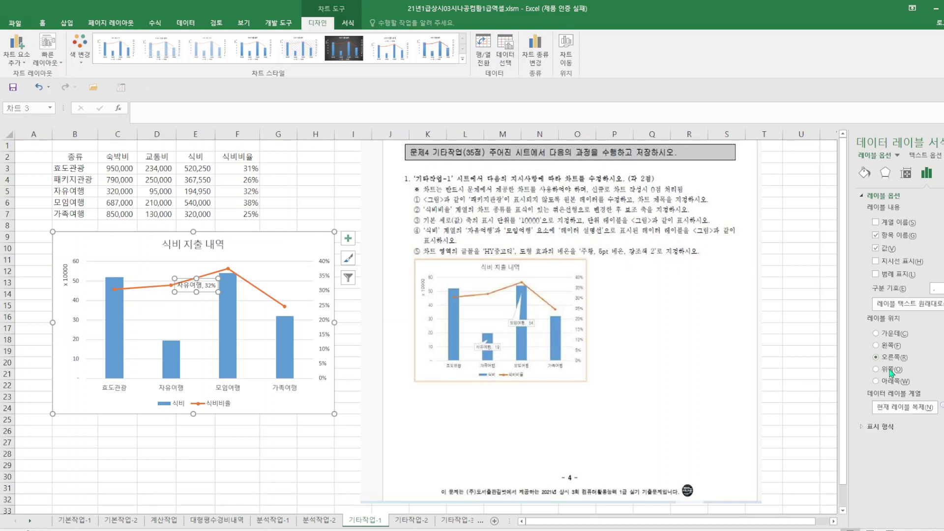
- Try centering the 자유여행 label on the 식비비율 line, undo that position change, and delete the label
{"action": "left_click", "coordinate": [876, 333]}
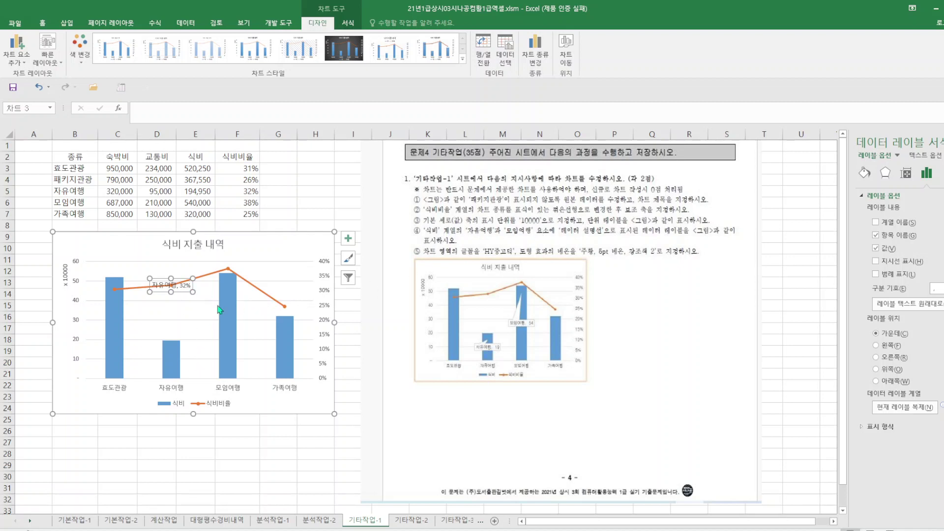
{"action": "key", "text": "ctrl+z"}
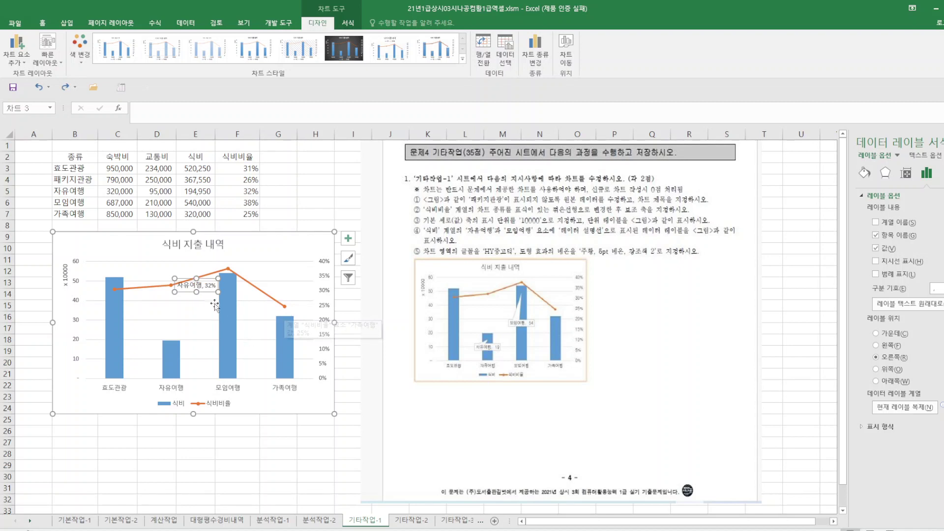
{"action": "key", "text": "Delete"}
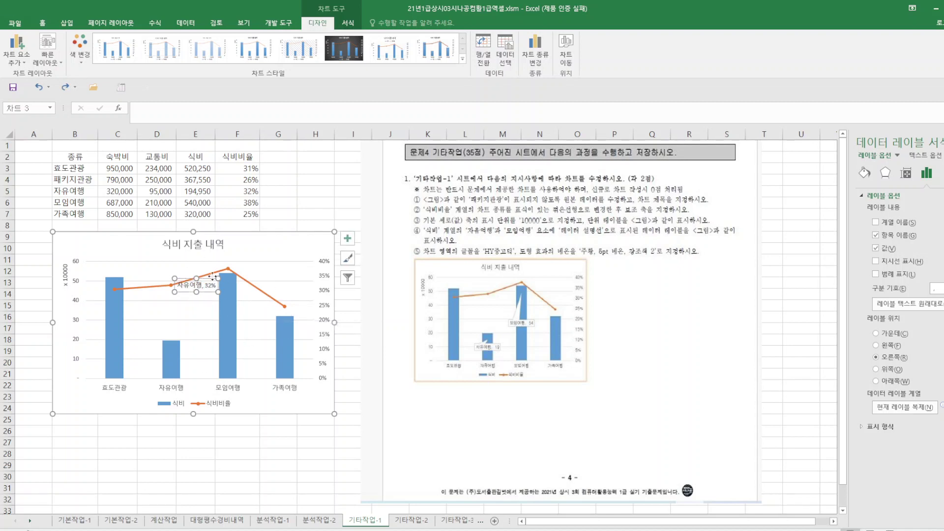
- Add a data label with category name and value to the 자유여행 column of the 식비 series
{"action": "left_click", "coordinate": [169, 365]}
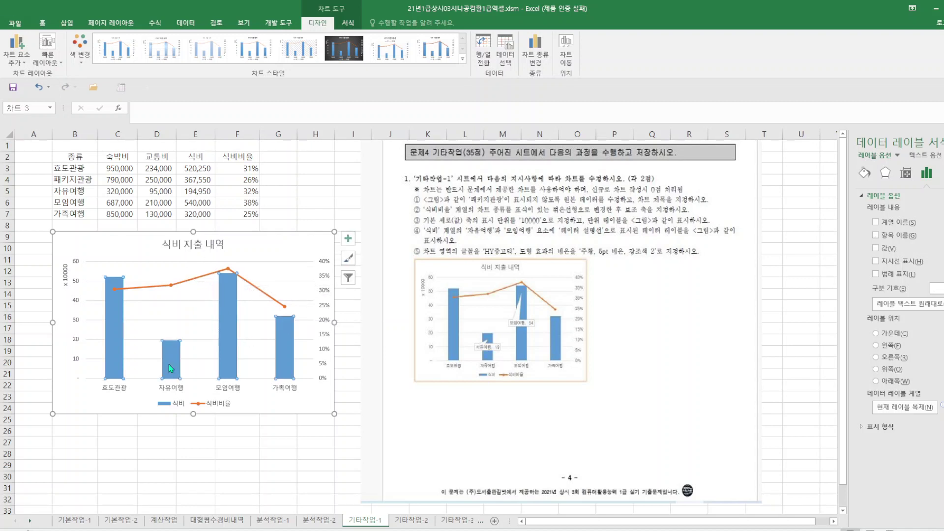
{"action": "left_click", "coordinate": [169, 364]}
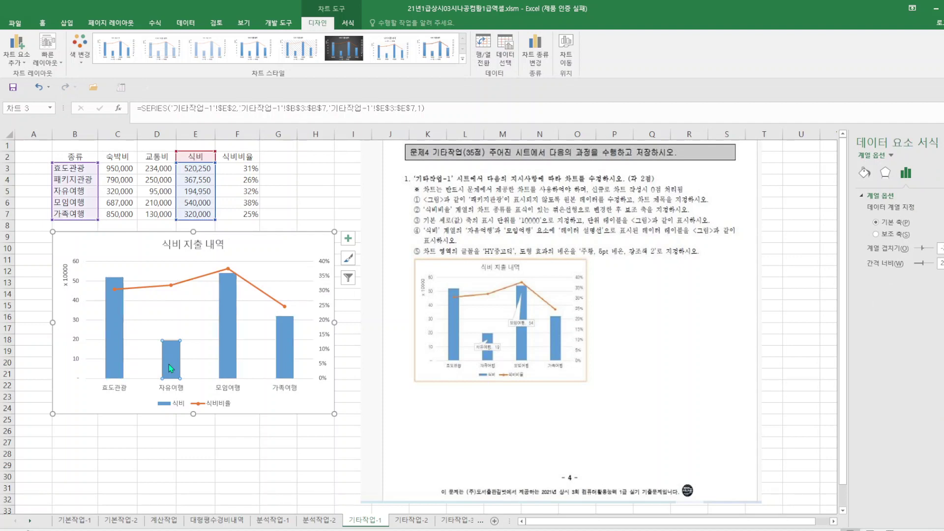
{"action": "left_click", "coordinate": [23, 64]}
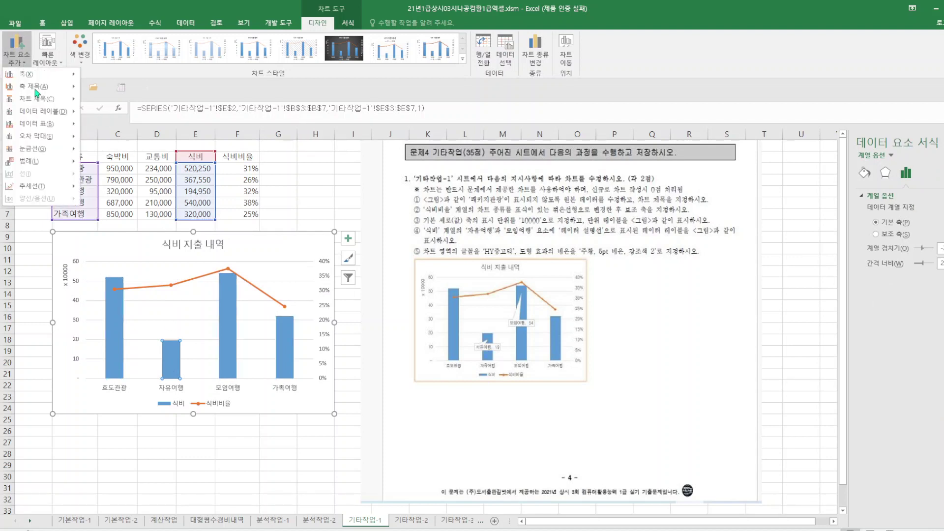
{"action": "mouse_move", "coordinate": [54, 121]}
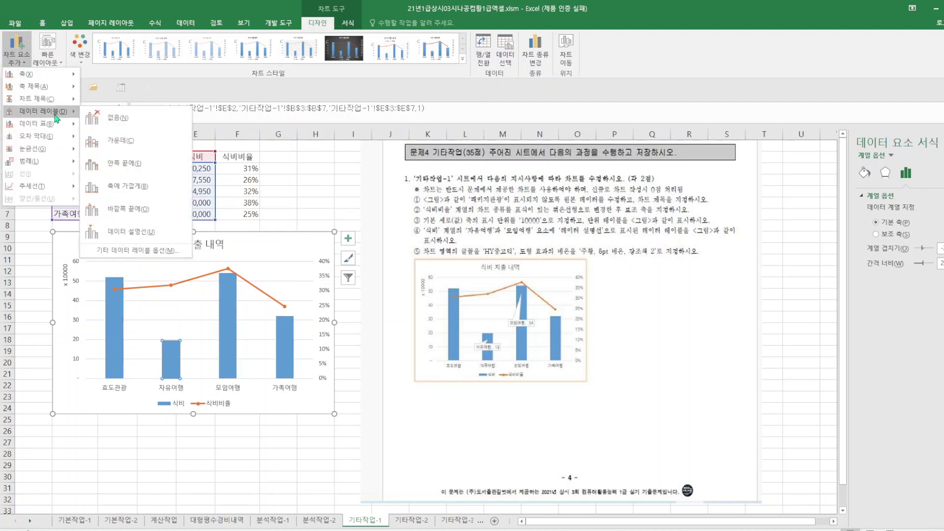
{"action": "key", "text": "Escape"}
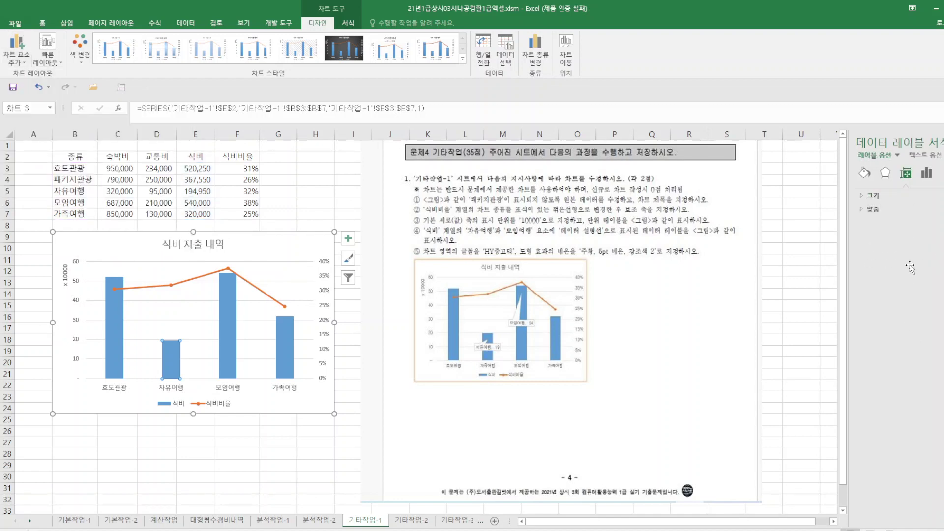
{"action": "left_click", "coordinate": [926, 175]}
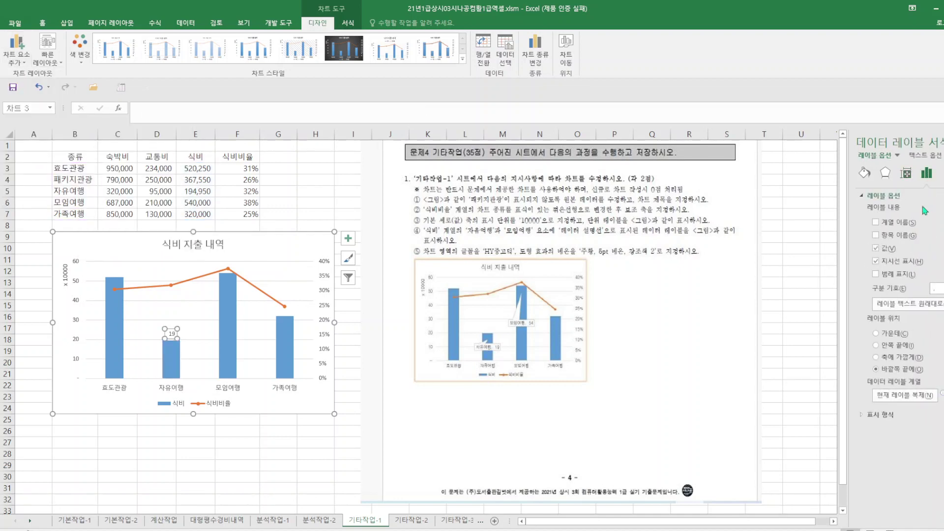
{"action": "left_click", "coordinate": [876, 235]}
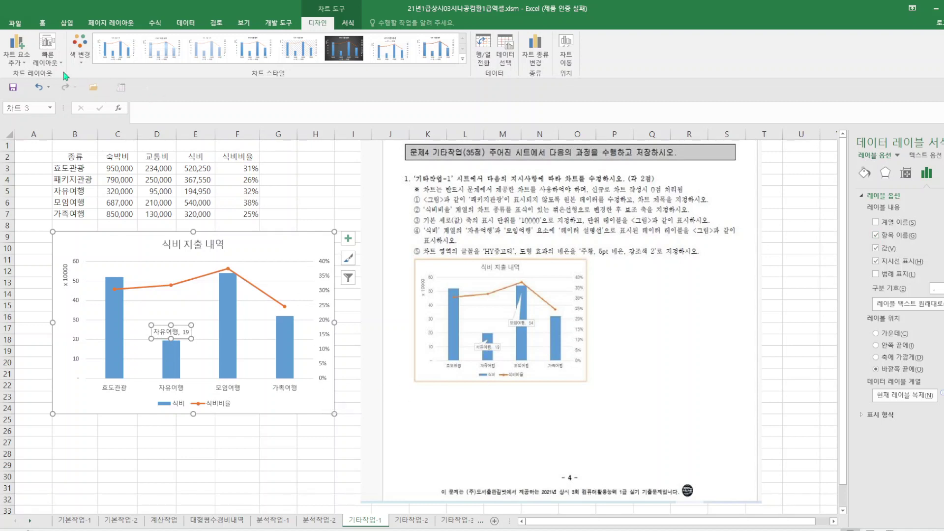
- Change the 자유여행 column label's shape to a speech-bubble callout, try repositioning its pointer tail, and undo that move
{"action": "left_click", "coordinate": [348, 23]}
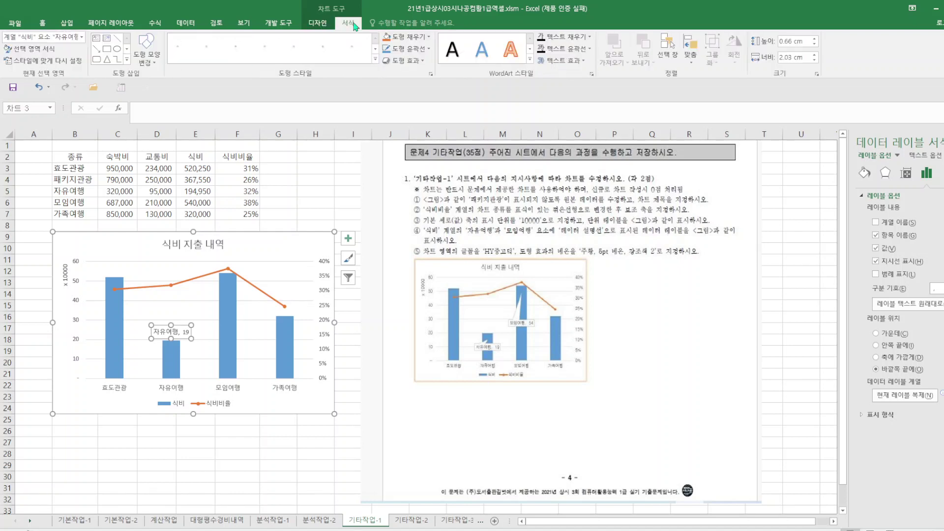
{"action": "left_click", "coordinate": [156, 67]}
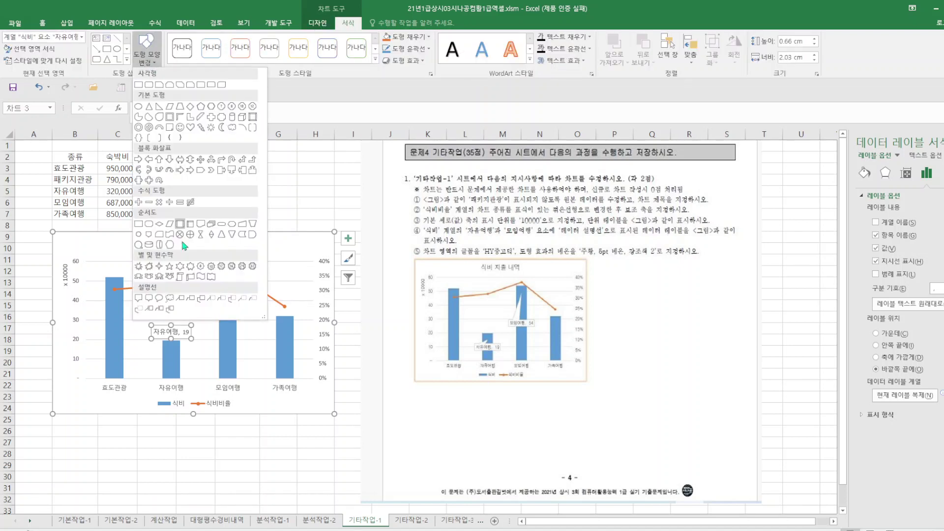
{"action": "left_click", "coordinate": [149, 298]}
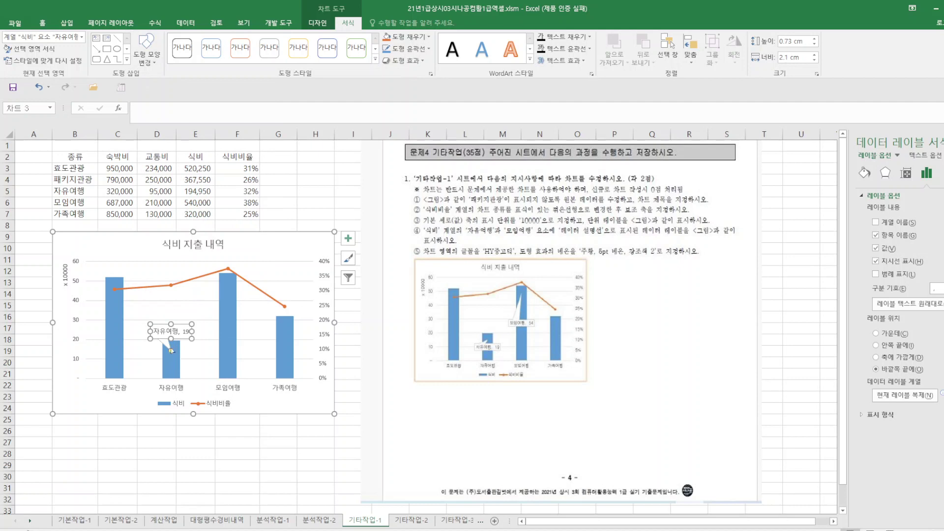
{"action": "left_click_drag", "start_coordinate": [171, 350], "coordinate": [162, 315]}
{"action": "left_click", "coordinate": [39, 87]}
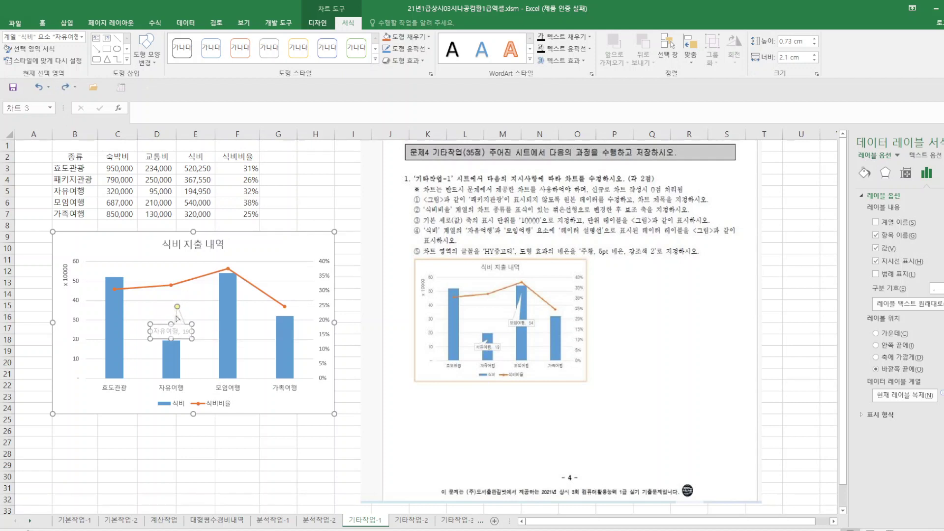
{"action": "left_click", "coordinate": [177, 319]}
{"action": "left_click", "coordinate": [190, 364]}
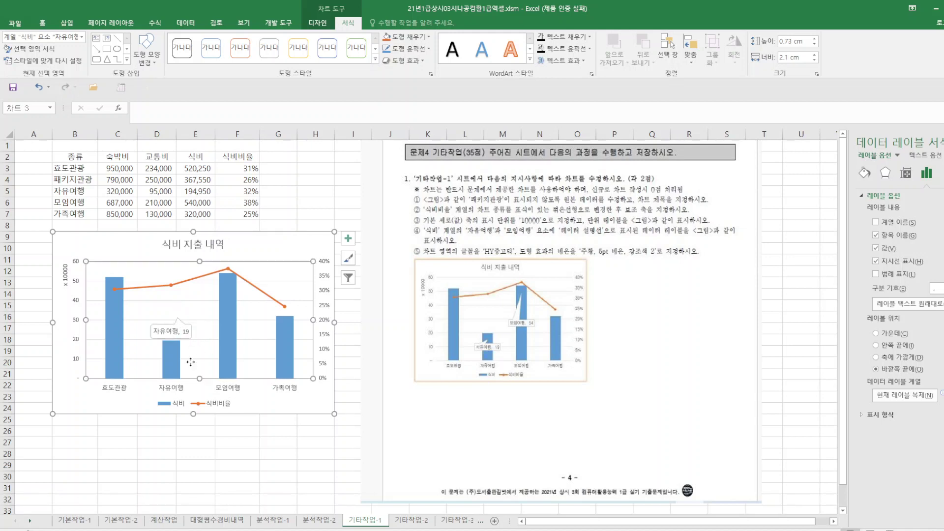
{"action": "left_click", "coordinate": [180, 324]}
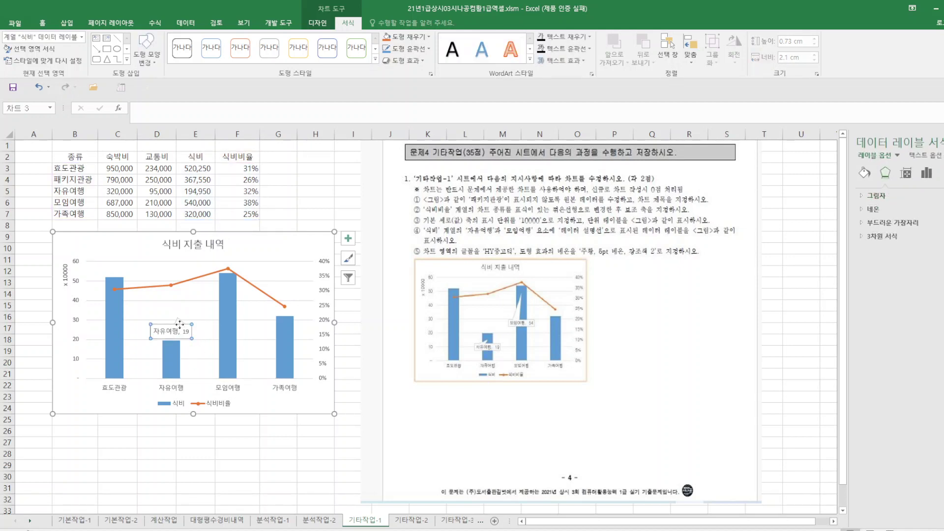
- Try adding a data callout label to the 모임여행 column of the 식비 series
{"action": "left_click", "coordinate": [223, 327]}
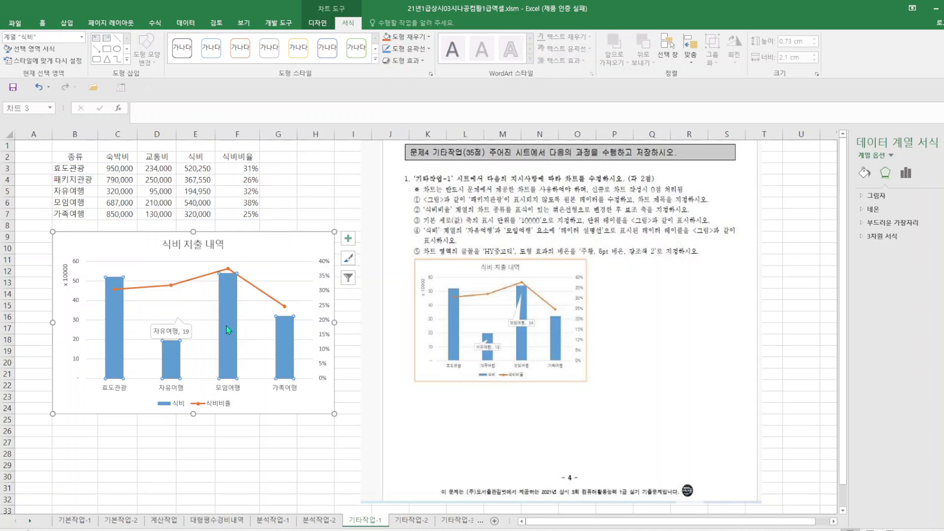
{"action": "left_click", "coordinate": [226, 325]}
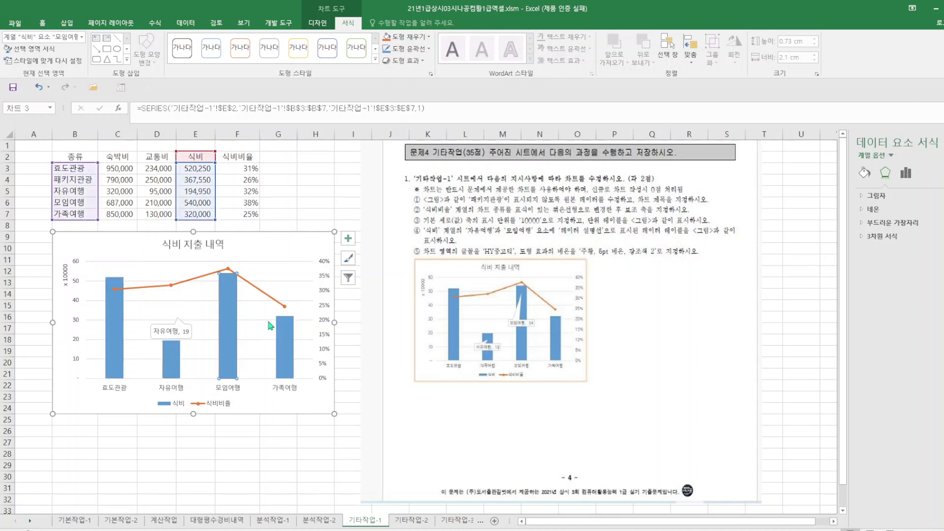
{"action": "left_click", "coordinate": [317, 23]}
{"action": "left_click", "coordinate": [25, 62]}
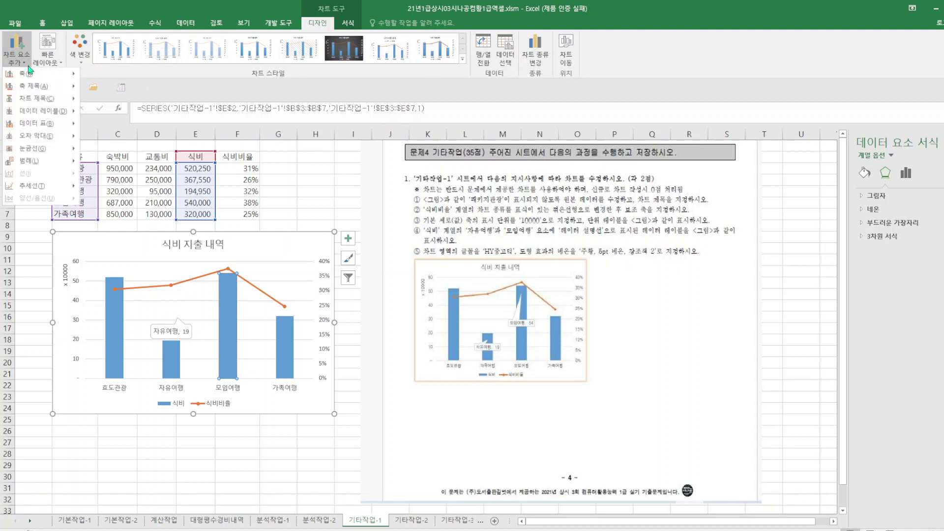
{"action": "mouse_move", "coordinate": [59, 117]}
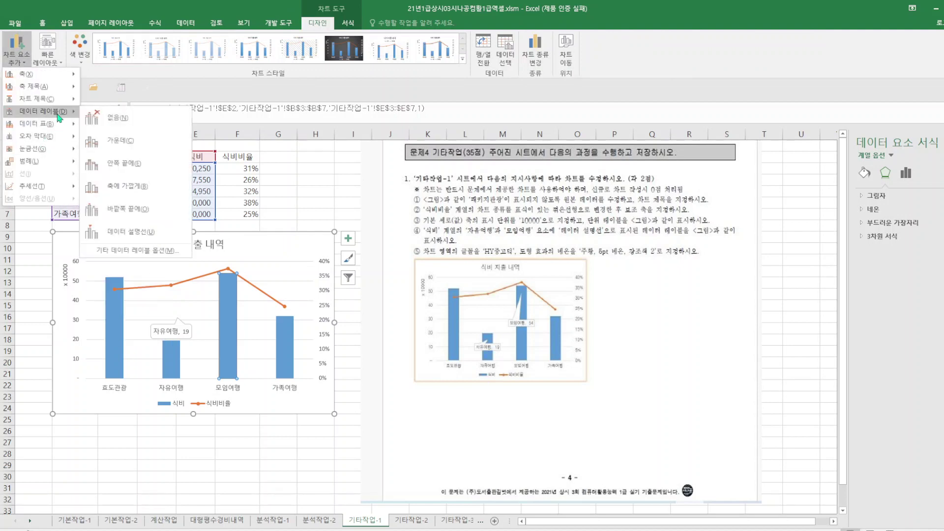
{"action": "left_click", "coordinate": [146, 232]}
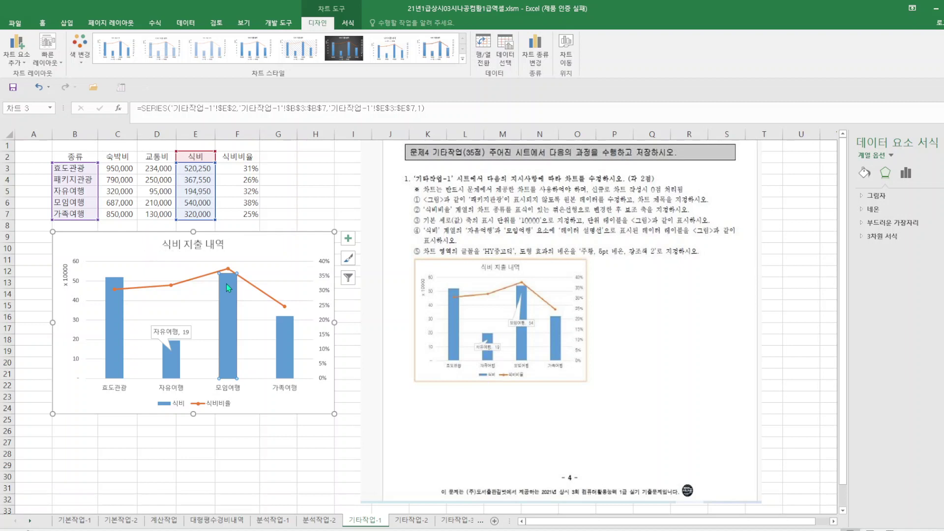
- Add a data label showing category name and value to the 모임여행 column of the 식비 series
{"action": "mouse_move", "coordinate": [229, 288]}
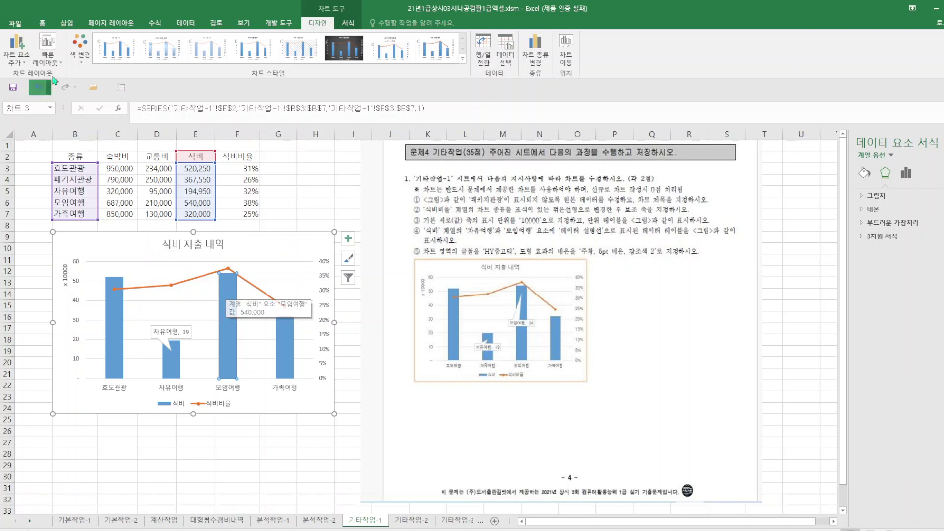
{"action": "left_click", "coordinate": [31, 64]}
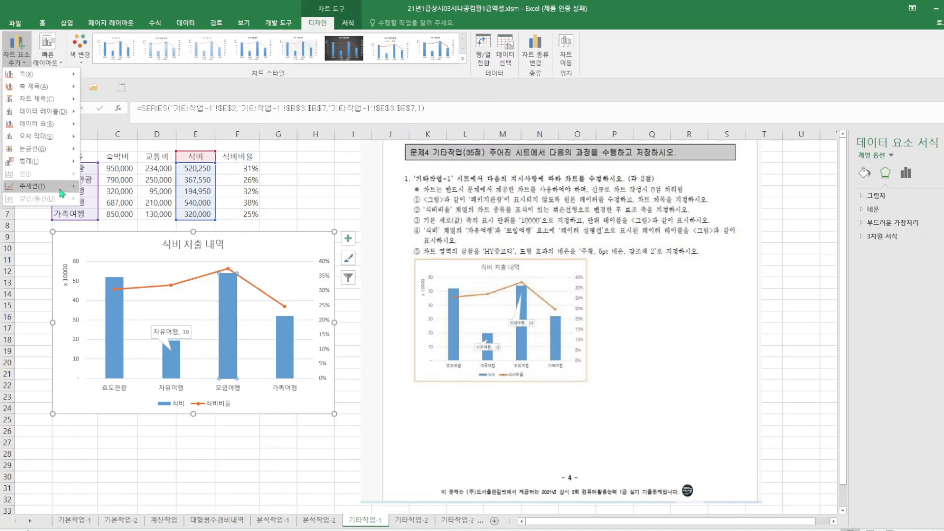
{"action": "mouse_move", "coordinate": [56, 116]}
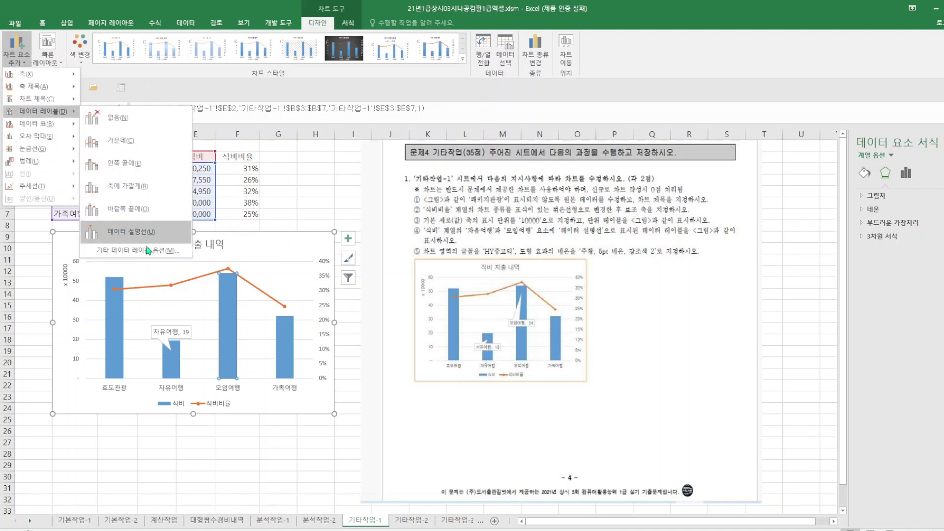
{"action": "left_click", "coordinate": [128, 232]}
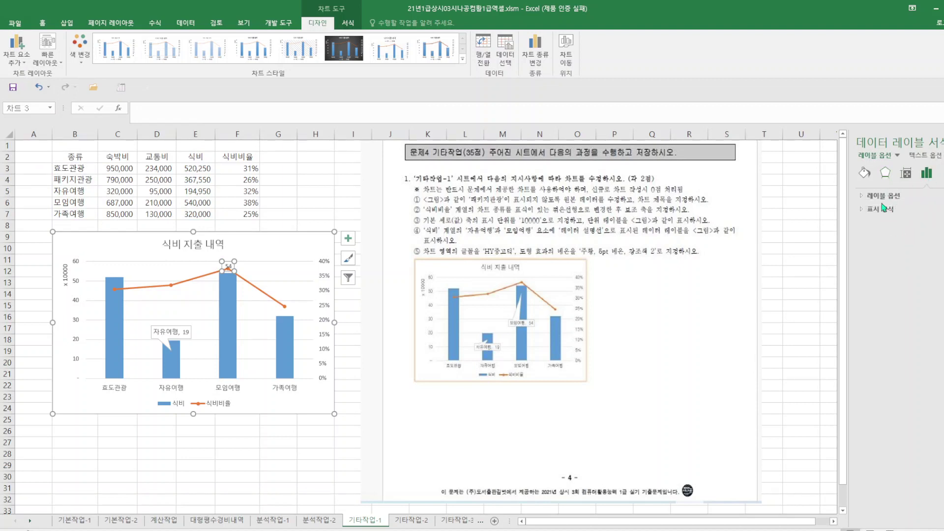
{"action": "left_click", "coordinate": [883, 196]}
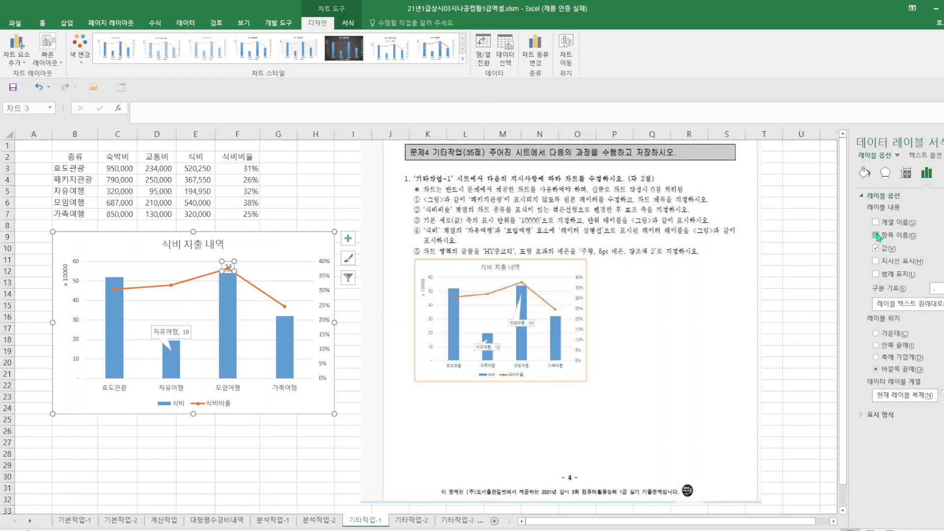
{"action": "left_click", "coordinate": [876, 236]}
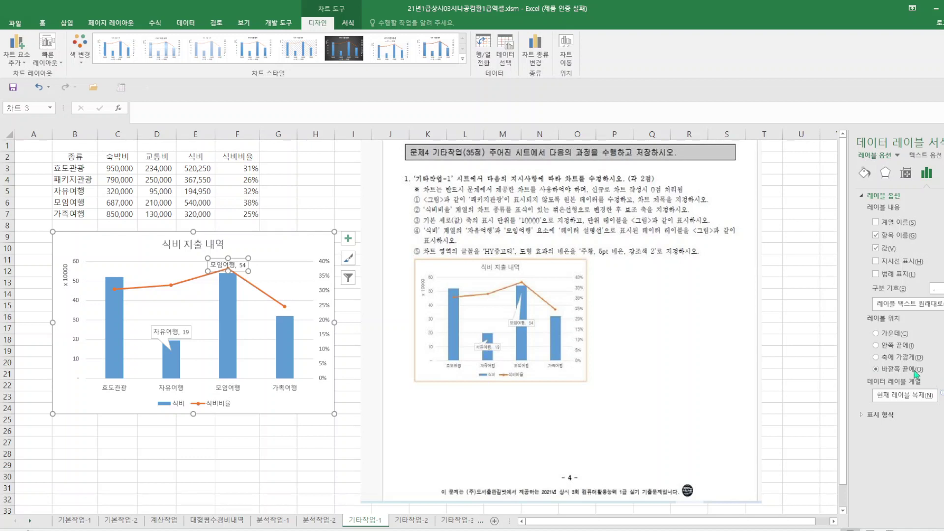
- Center the 모임여행 label on its column and change it to a data callout
{"action": "left_click", "coordinate": [876, 334]}
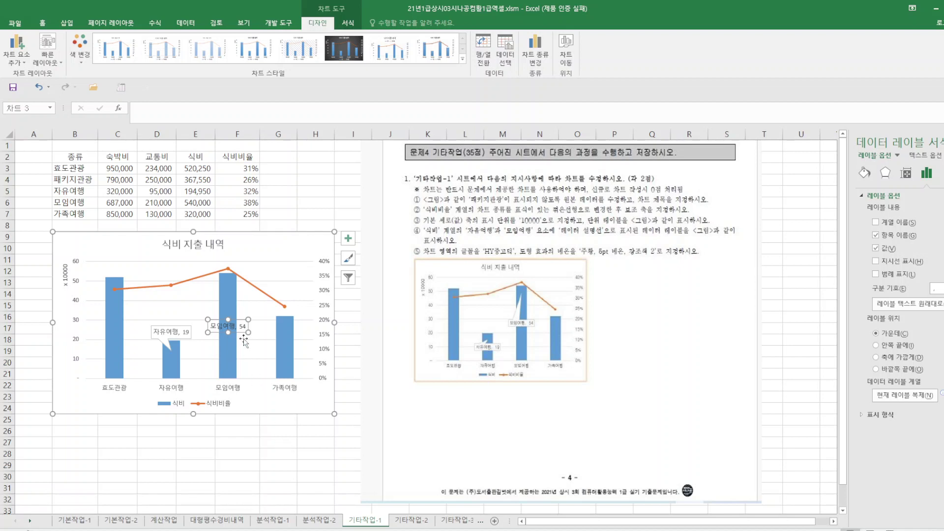
{"action": "left_click", "coordinate": [23, 65]}
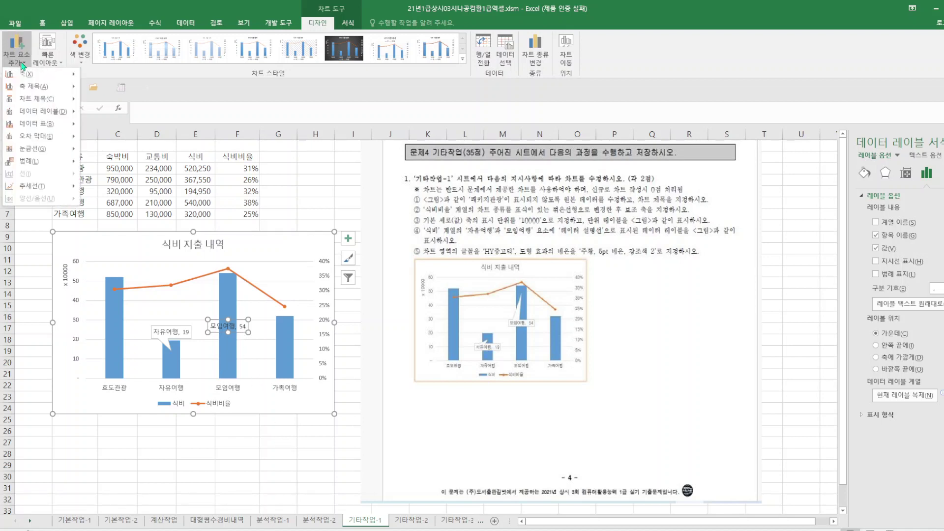
{"action": "mouse_move", "coordinate": [62, 114]}
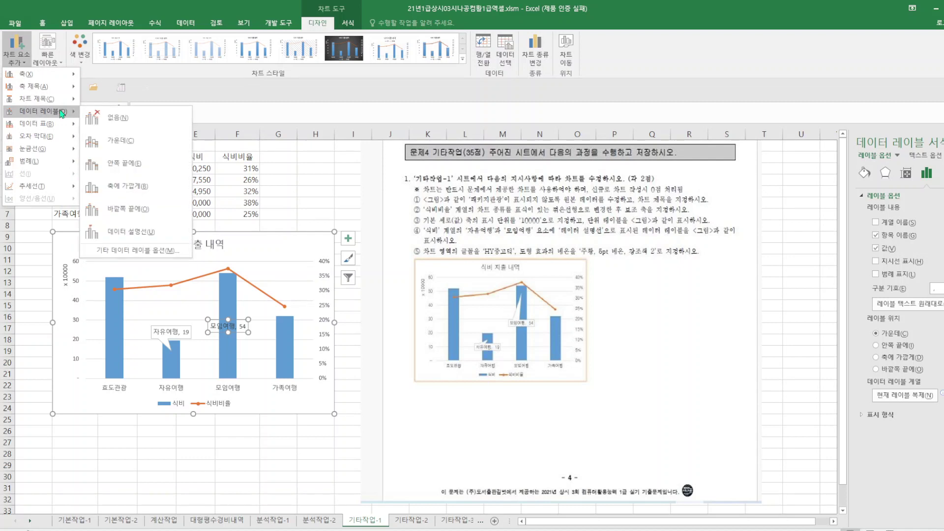
{"action": "left_click", "coordinate": [132, 237]}
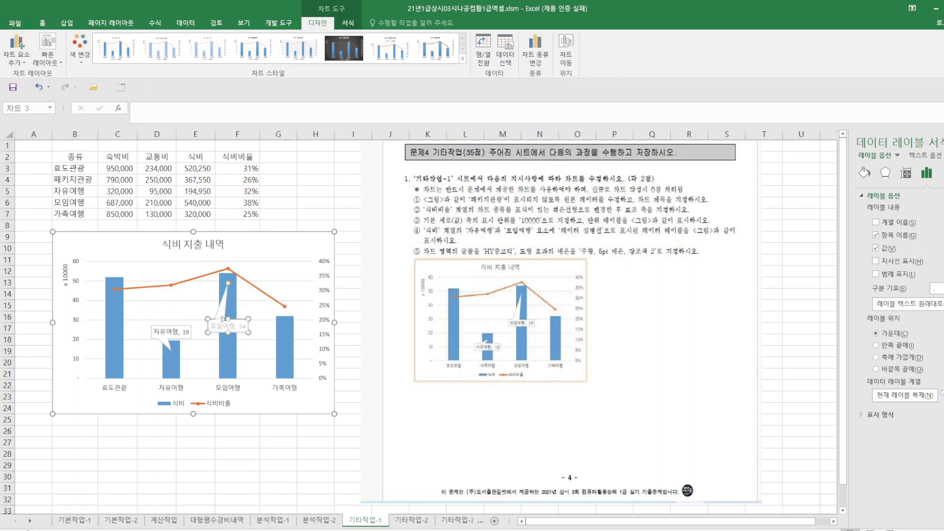
{"action": "left_click_drag", "start_coordinate": [222, 319], "coordinate": [223, 319]}
- Delete the 자유여행 label and add a new one with category name and value to that 식비 column
{"action": "left_click", "coordinate": [181, 332]}
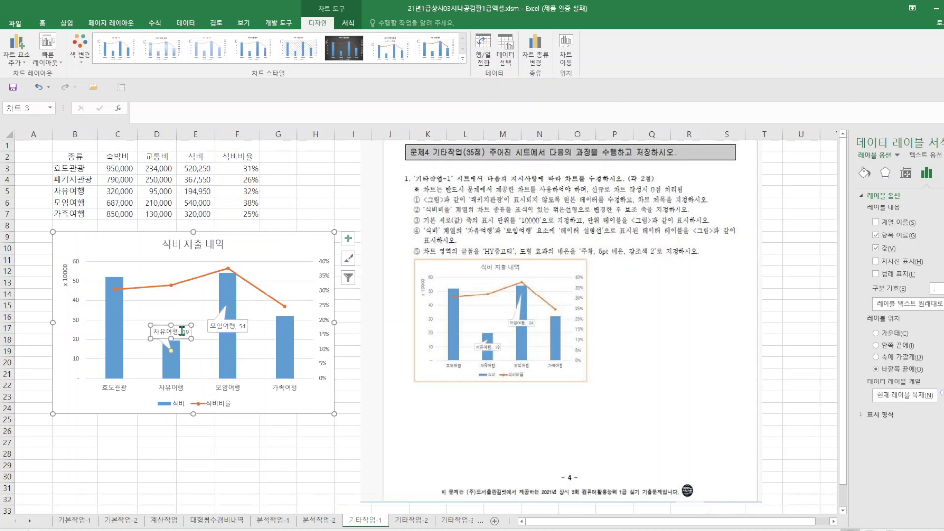
{"action": "key", "text": "Delete"}
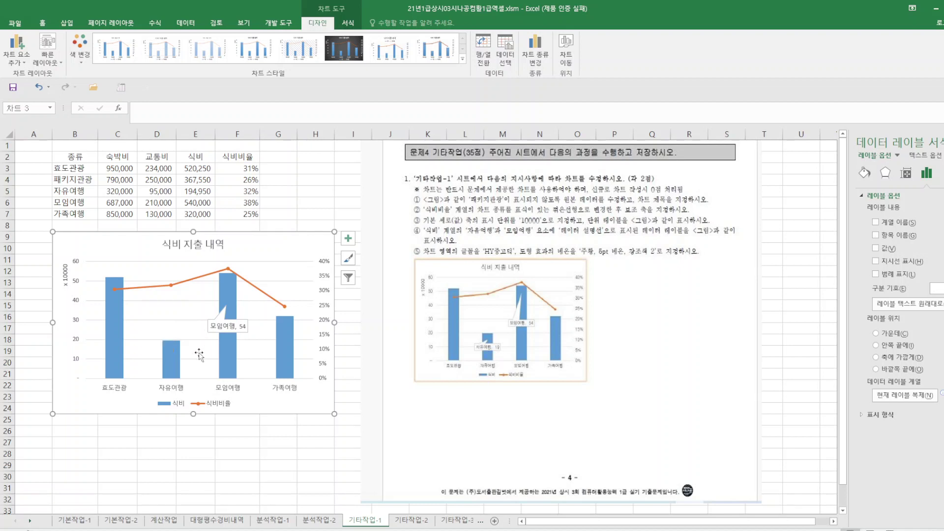
{"action": "left_click", "coordinate": [172, 358]}
{"action": "left_click", "coordinate": [172, 358]}
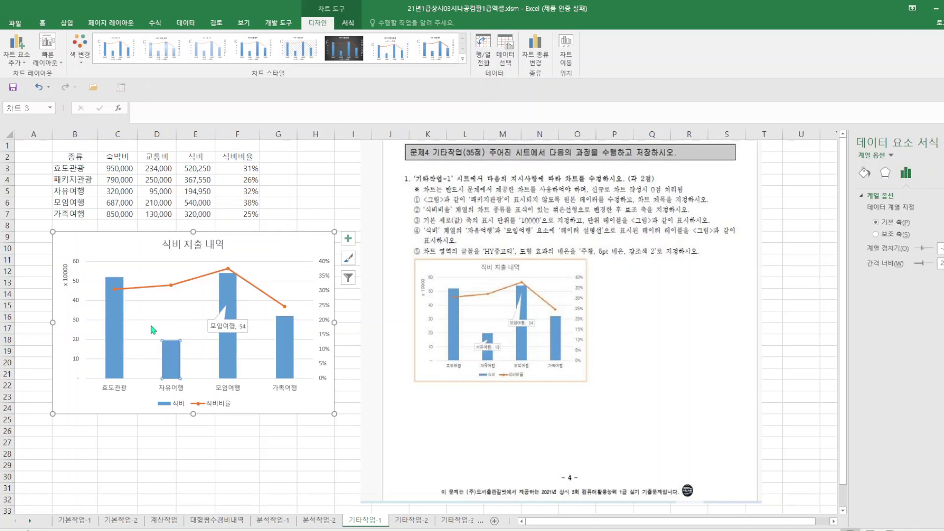
{"action": "left_click", "coordinate": [16, 51]}
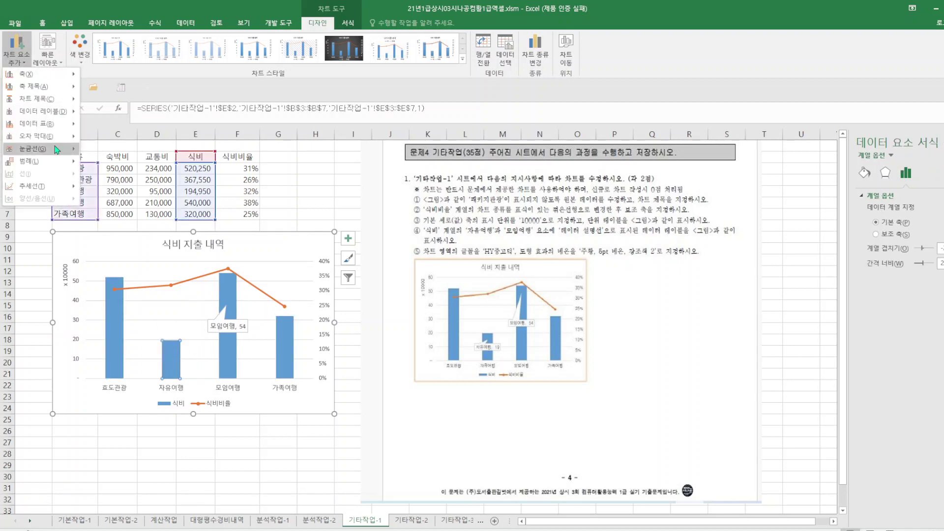
{"action": "mouse_move", "coordinate": [62, 115]}
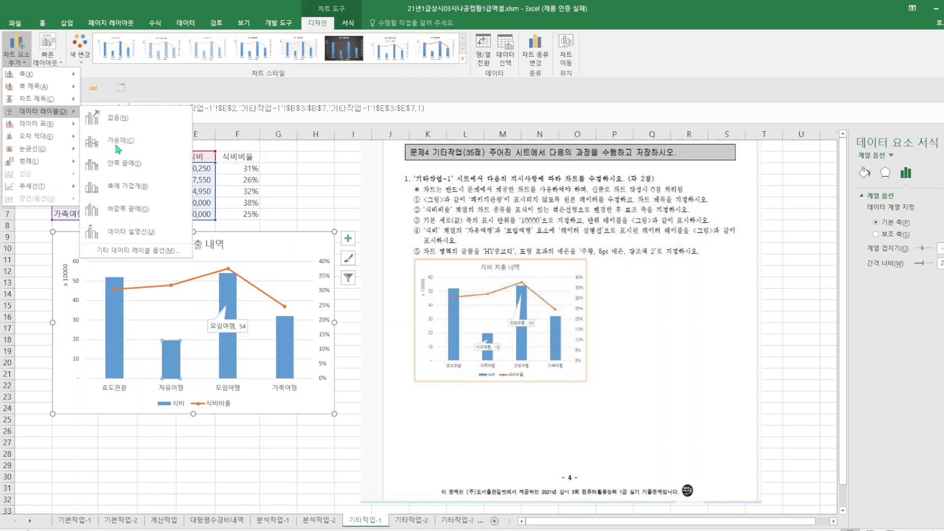
{"action": "left_click", "coordinate": [138, 250]}
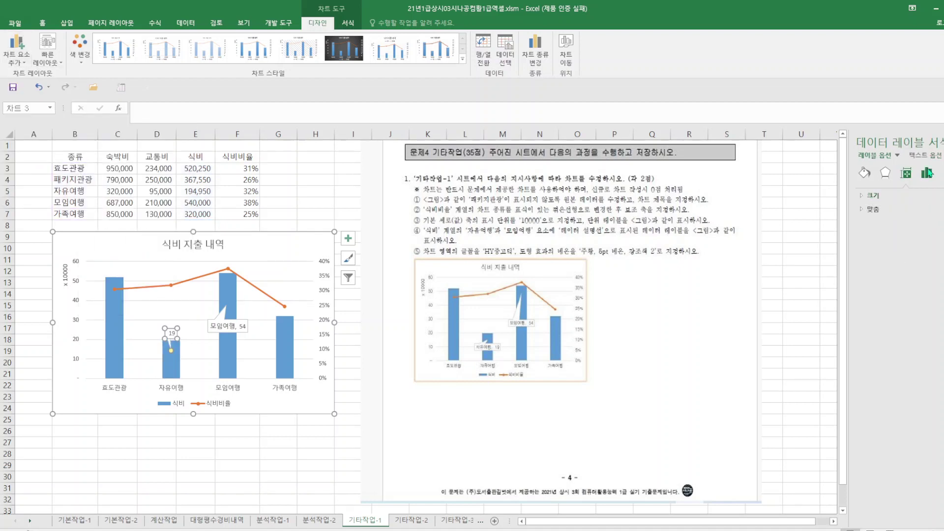
{"action": "left_click", "coordinate": [927, 173]}
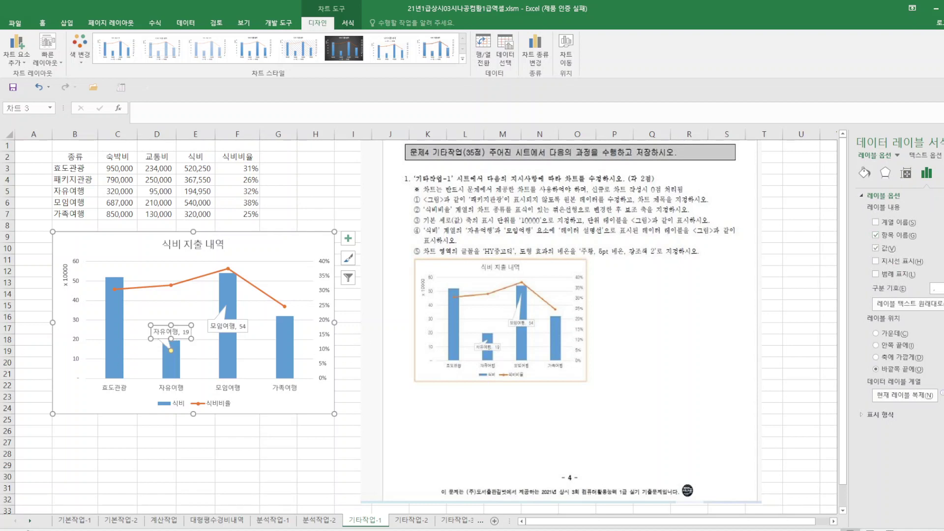
- Change the 자유여행 label to a data callout and center it on its column
{"action": "left_click", "coordinate": [27, 67]}
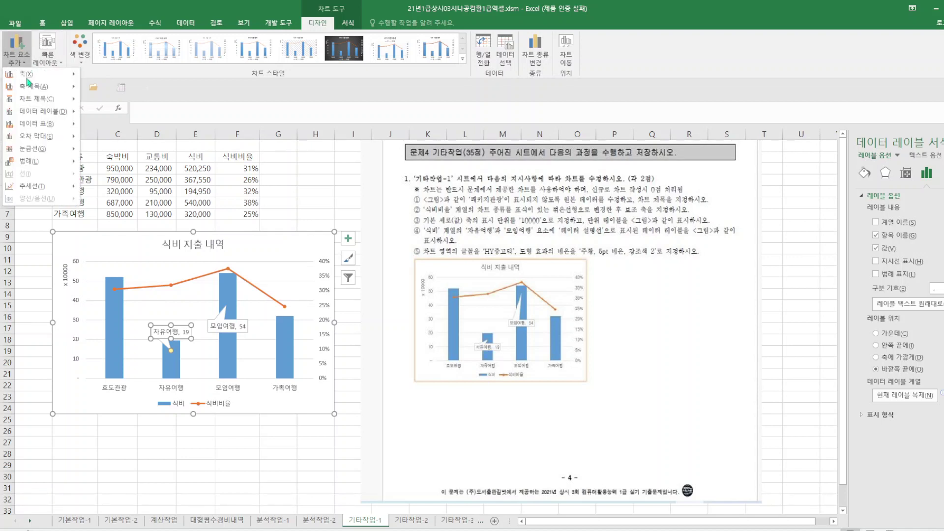
{"action": "mouse_move", "coordinate": [51, 118]}
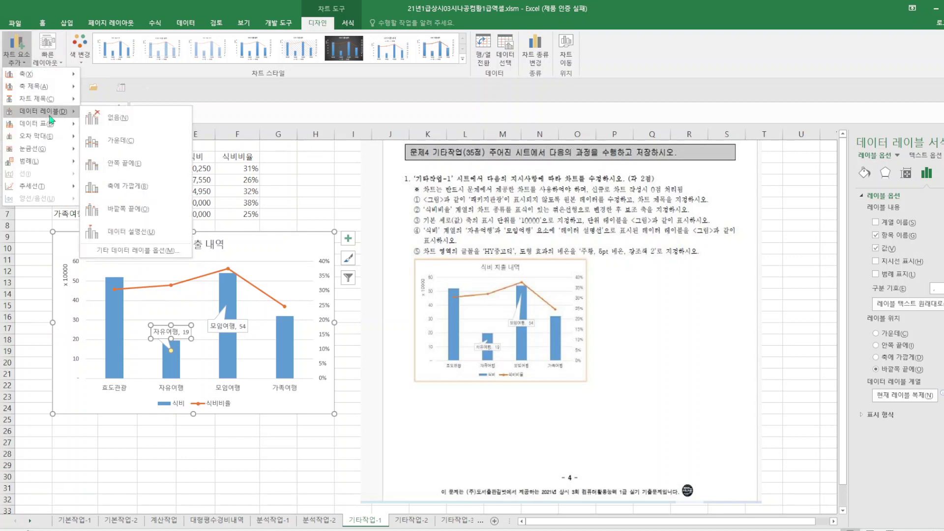
{"action": "left_click", "coordinate": [131, 238]}
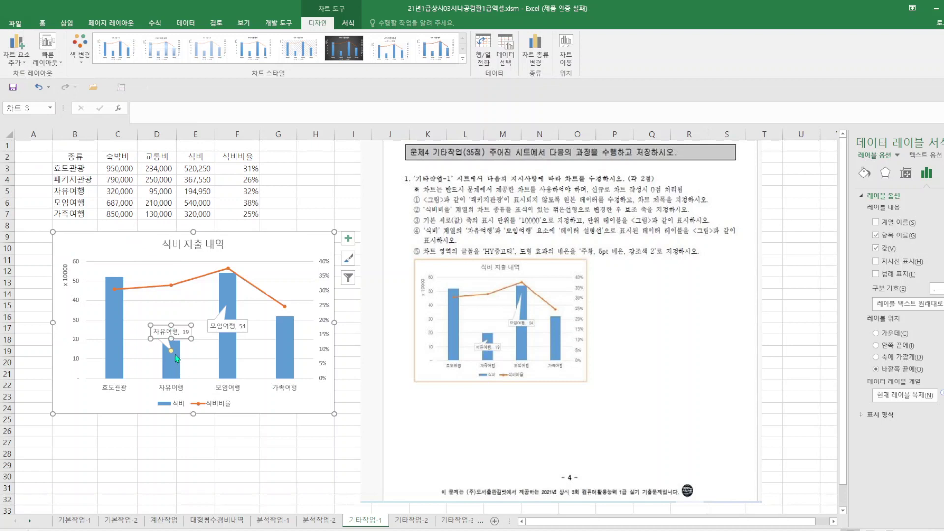
{"action": "mouse_move", "coordinate": [171, 350]}
{"action": "left_mouse_down"}
{"action": "mouse_move", "coordinate": [178, 317]}
{"action": "mouse_move", "coordinate": [159, 317]}
{"action": "mouse_move", "coordinate": [173, 318]}
{"action": "left_mouse_up"}
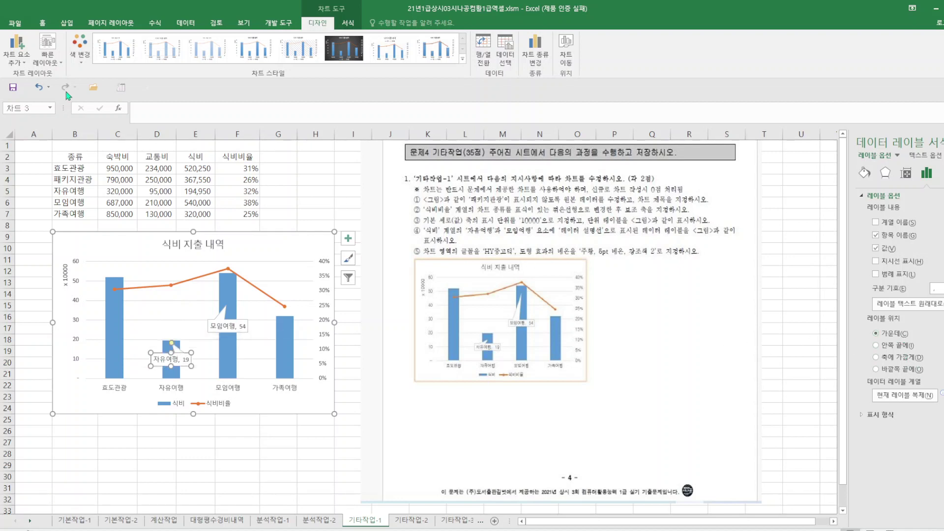
{"action": "left_click", "coordinate": [278, 474]}
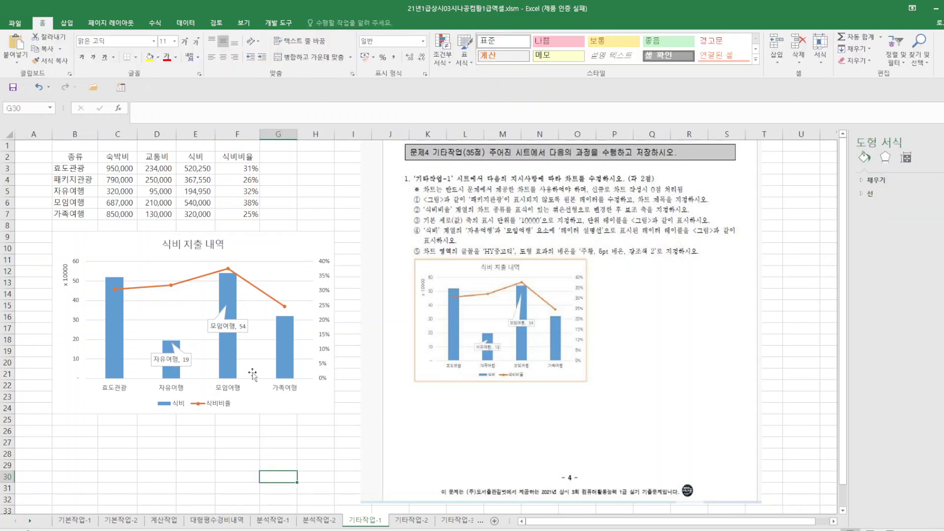
- Move the 자유여행 callout's pointer tip to the upper-right corner of its column
{"action": "left_click", "coordinate": [178, 347]}
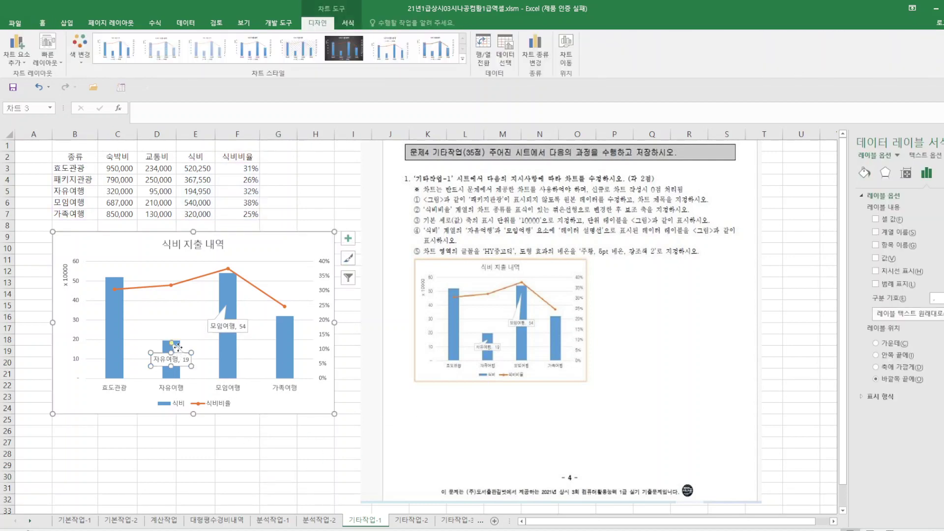
{"action": "left_click", "coordinate": [171, 344]}
{"action": "mouse_move", "coordinate": [171, 344]}
{"action": "left_mouse_down"}
{"action": "mouse_move", "coordinate": [189, 343]}
{"action": "mouse_move", "coordinate": [180, 342]}
{"action": "left_mouse_up"}
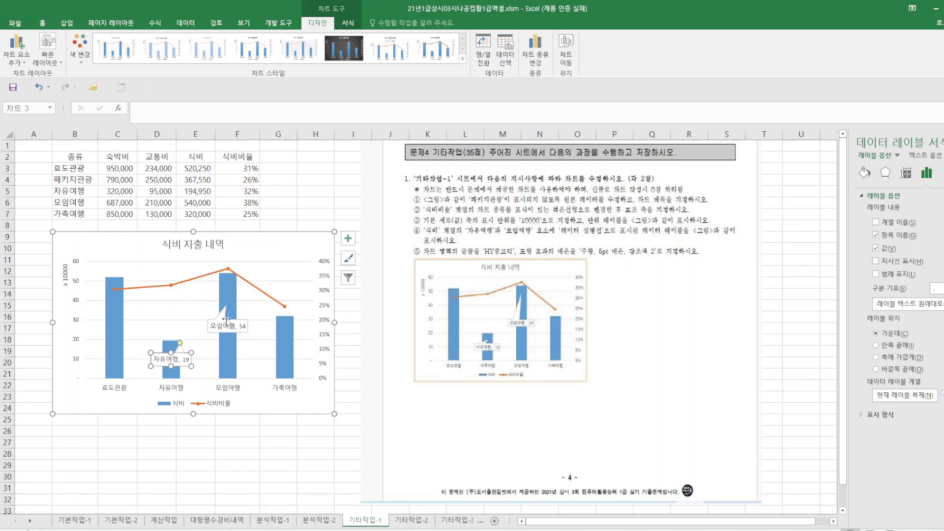
{"action": "left_click", "coordinate": [295, 475]}
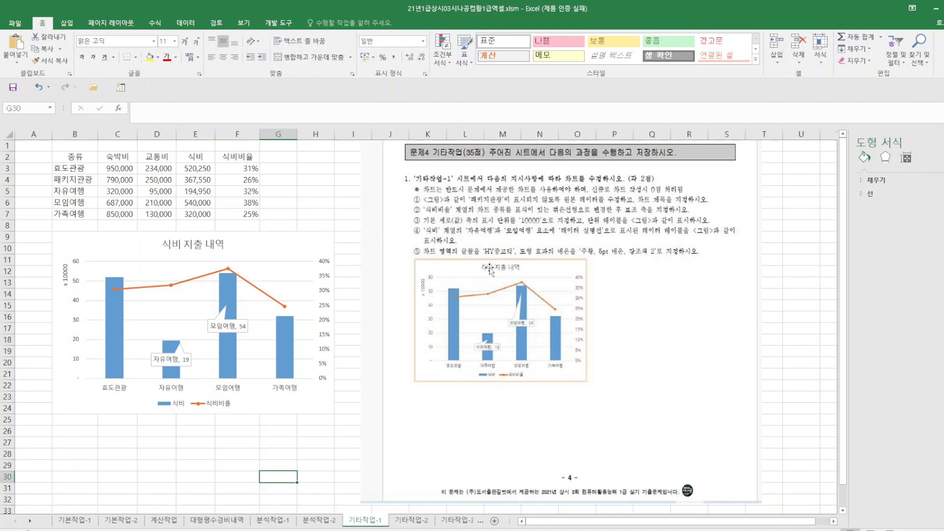
- Set the font of the whole chart area to HY중고딕
{"action": "left_click", "coordinate": [285, 248]}
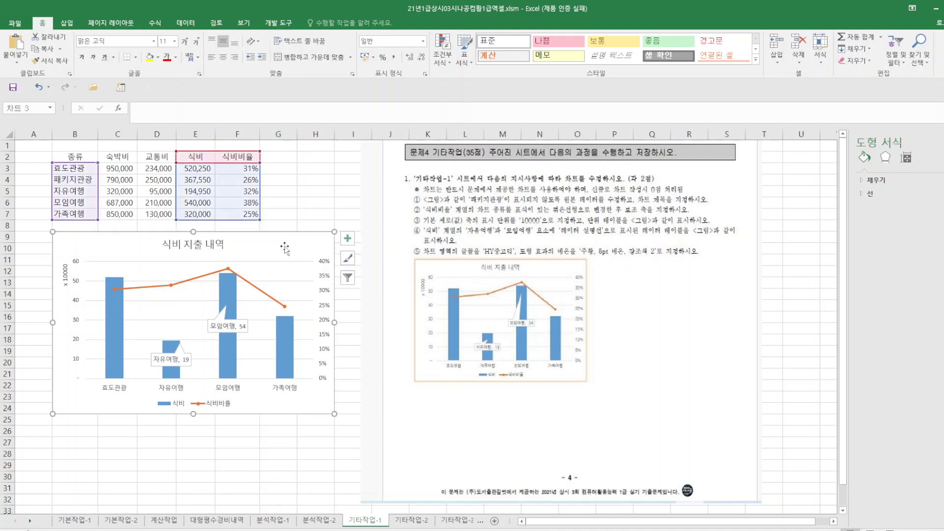
{"action": "left_click", "coordinate": [131, 42]}
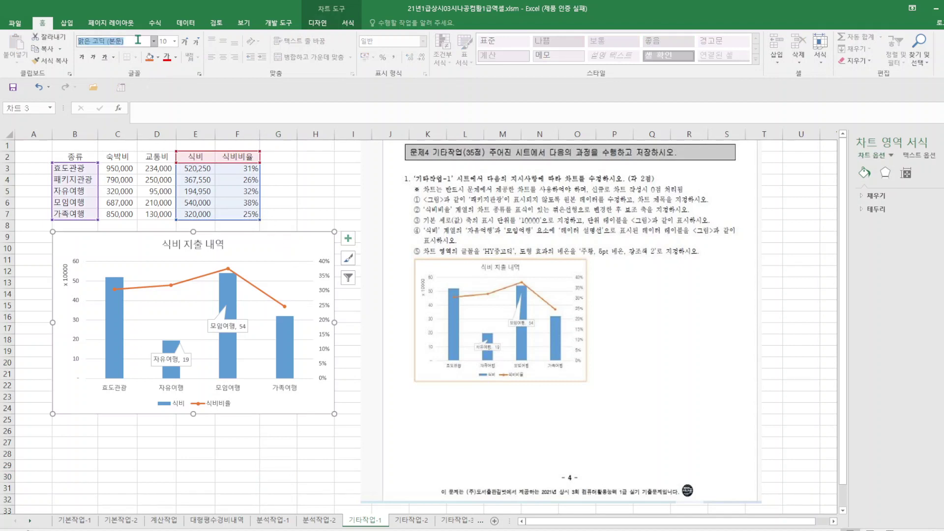
{"action": "type", "text": "HY"}
{"action": "type", "text": "중ㄱ"}
{"action": "type", "text": "ㄷ"}
{"action": "key", "text": "Return"}
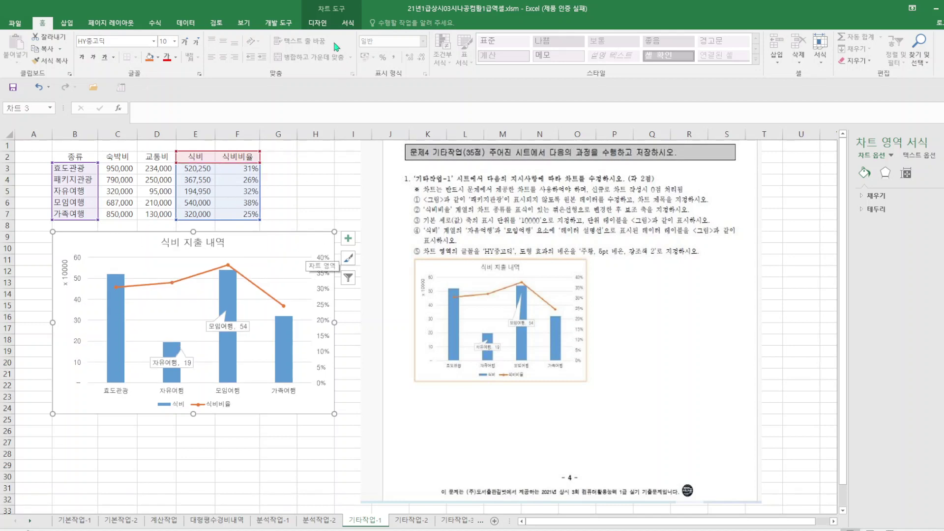
- Apply the smallest orange, accent 2 glow variation to the chart area and deselect the chart
{"action": "left_click", "coordinate": [348, 22]}
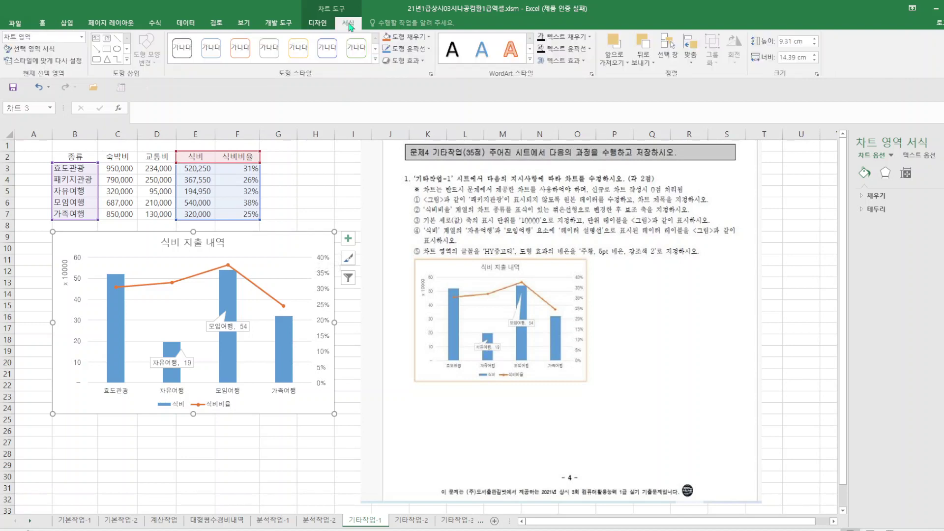
{"action": "left_click", "coordinate": [422, 63]}
{"action": "mouse_move", "coordinate": [447, 155]}
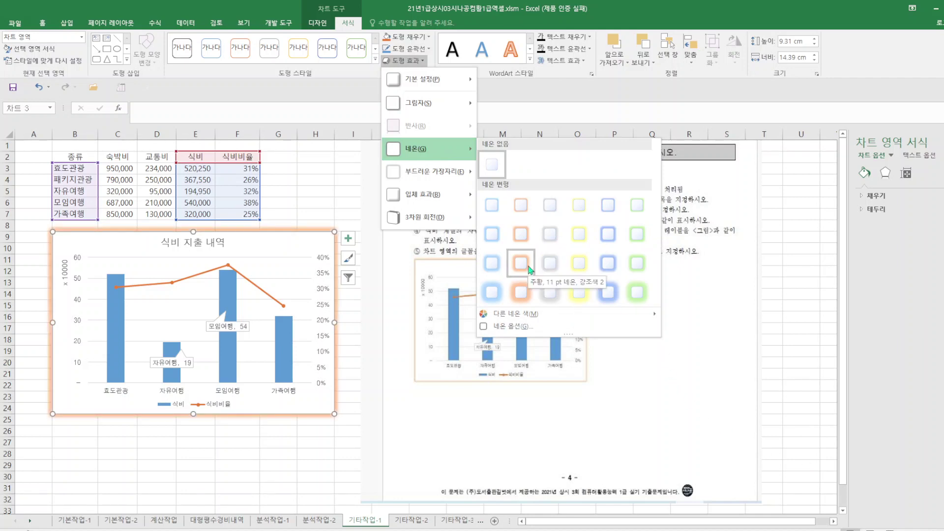
{"action": "left_click", "coordinate": [522, 211]}
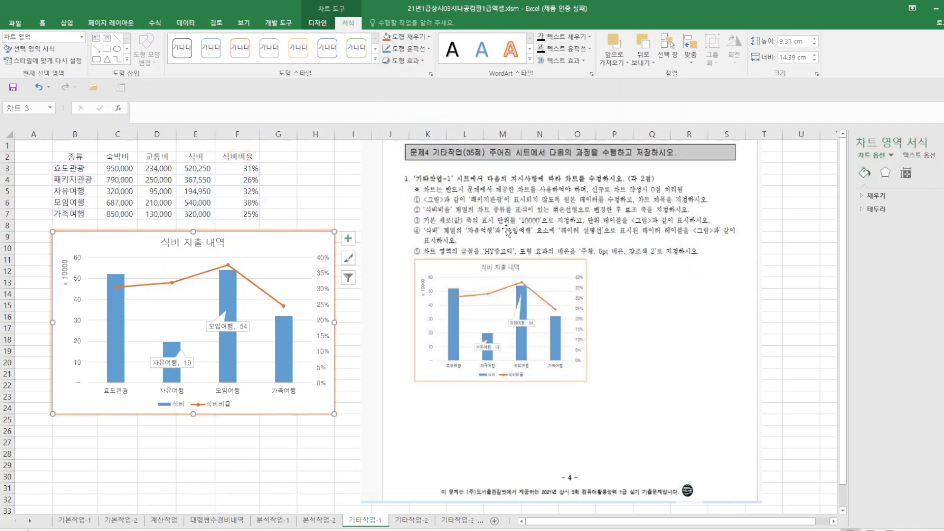
{"action": "left_click", "coordinate": [290, 473]}
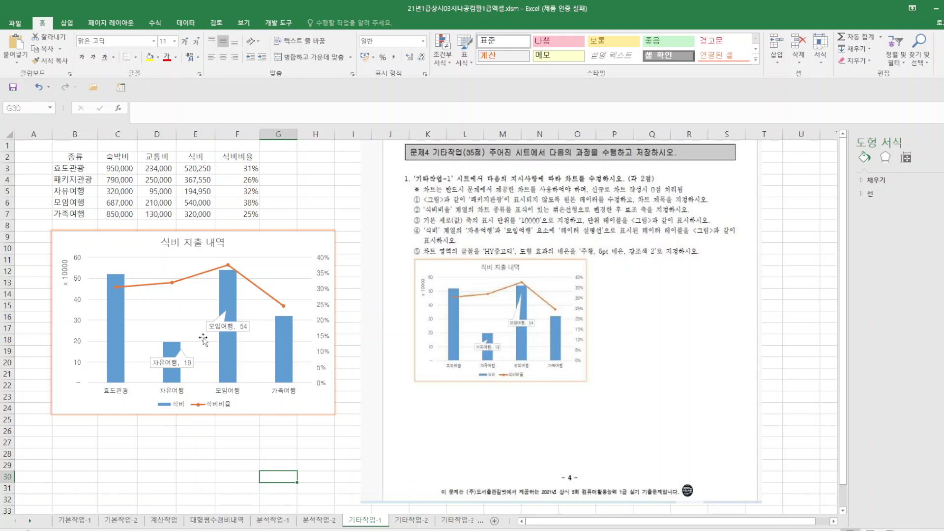
- Go to the 기타작업-2 sheet and start recording a macro named 서식설정
{"action": "left_click", "coordinate": [417, 522]}
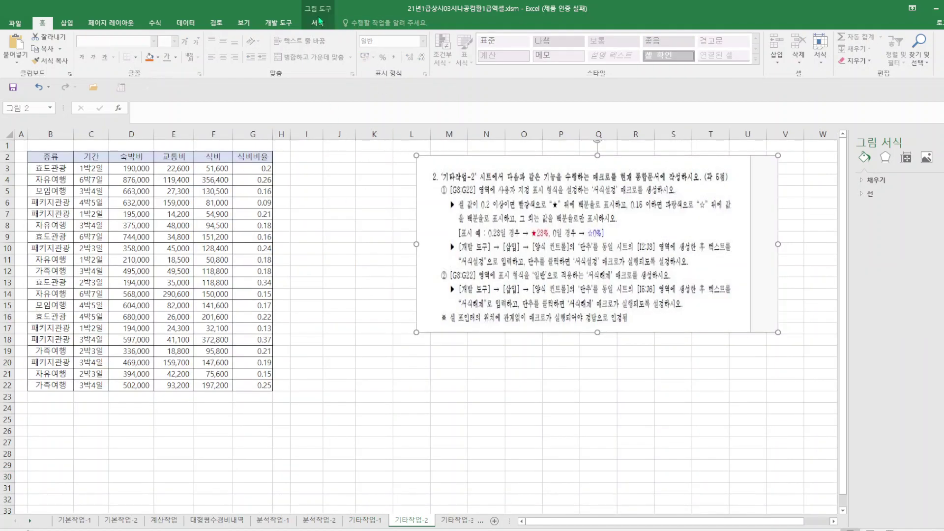
{"action": "left_click", "coordinate": [279, 23]}
{"action": "left_click", "coordinate": [83, 40]}
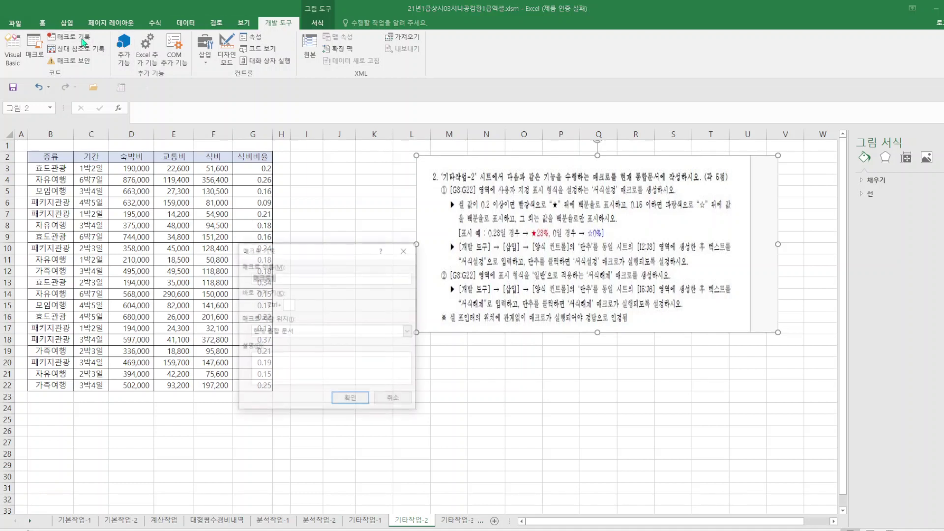
{"action": "type", "text": "서시"}
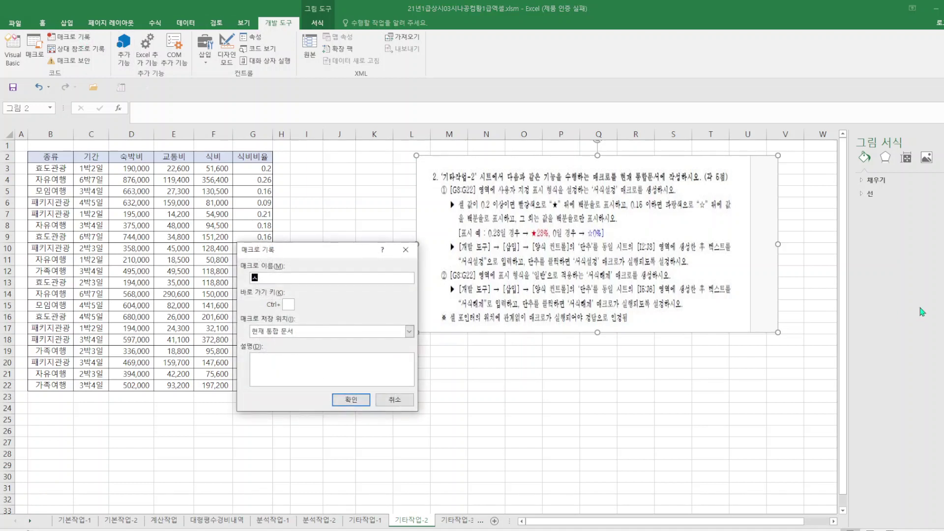
{"action": "type", "text": "설ㅈ"}
{"action": "key", "text": "Return"}
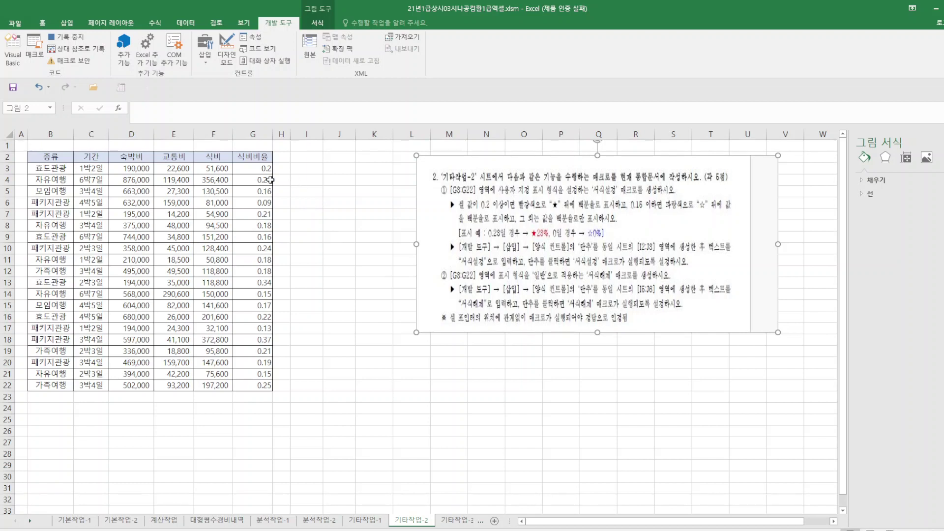
- Select the 식비비율 values in G3:G22 and open their custom number format settings
{"action": "left_click_drag", "start_coordinate": [250, 169], "coordinate": [261, 383]}
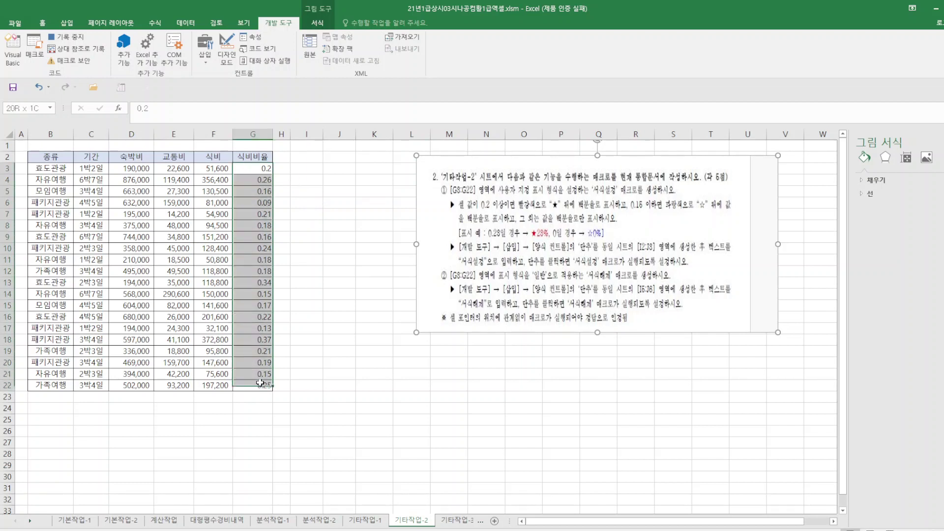
{"action": "right_click", "coordinate": [253, 329]}
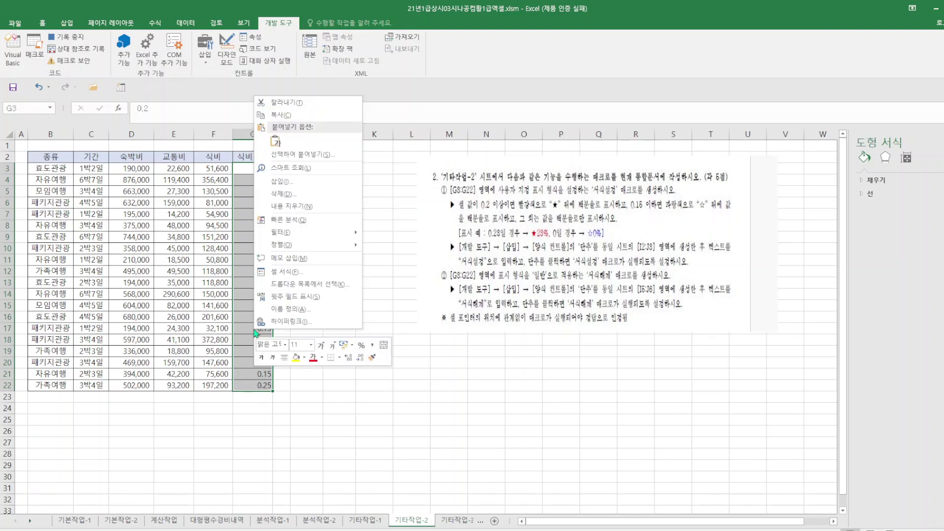
{"action": "left_click", "coordinate": [292, 274]}
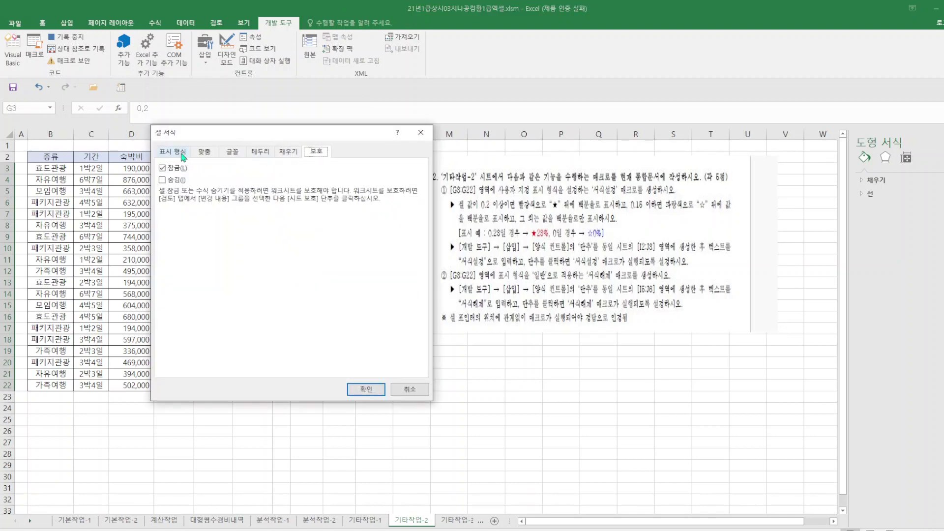
{"action": "left_click", "coordinate": [182, 157]}
{"action": "left_click", "coordinate": [190, 264]}
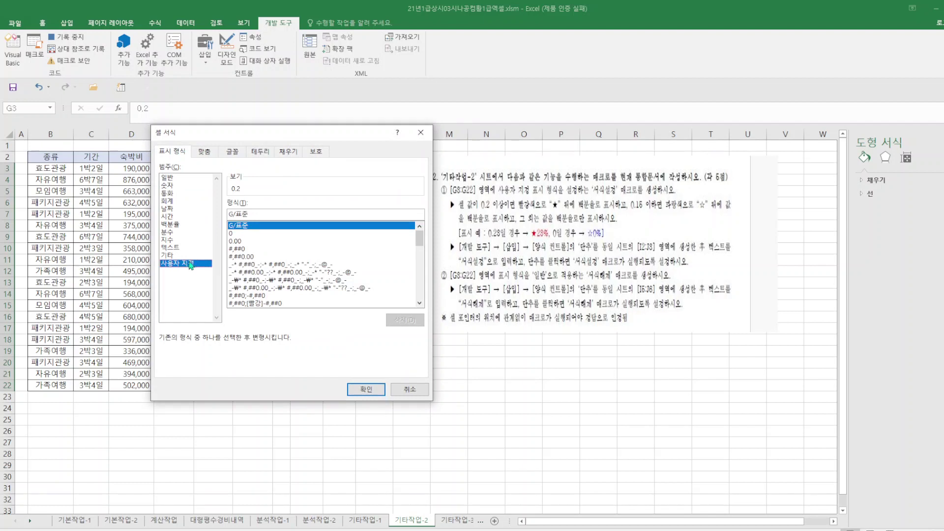
- Replace the format code with [빨강][>=0.2]"★" as the start of the first condition
{"action": "left_click_drag", "start_coordinate": [264, 214], "coordinate": [212, 215]}
{"action": "type", "text": "["}
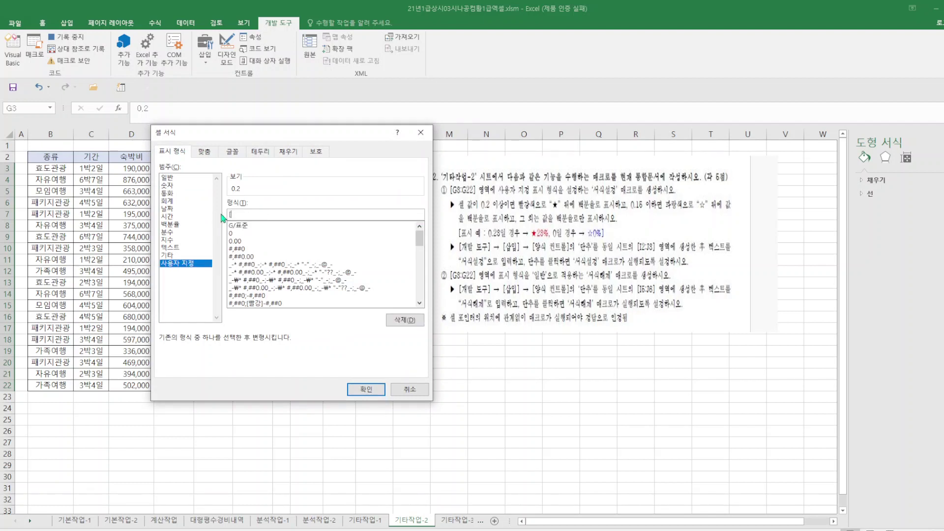
{"action": "type", "text": "ㅃ"}
{"action": "type", "text": "ㅏㄹㄱㅏ"}
{"action": "type", "text": "]["}
{"action": "type", "text": ">=0."}
{"action": "type", "text": "2]"}
{"action": "type", "text": "\""}
{"action": "type", "text": "ㅁ"}
{"action": "key", "text": "Hangul_Hanja"}
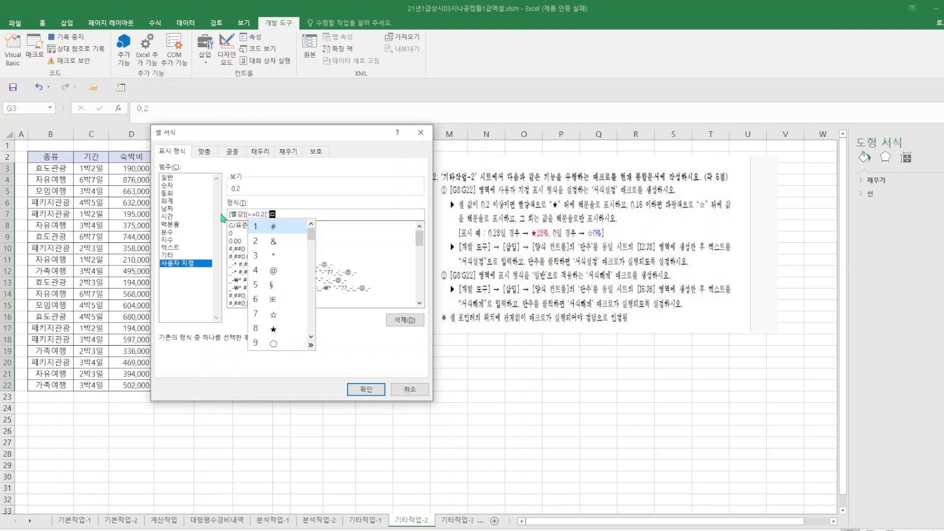
{"action": "left_click", "coordinate": [284, 327]}
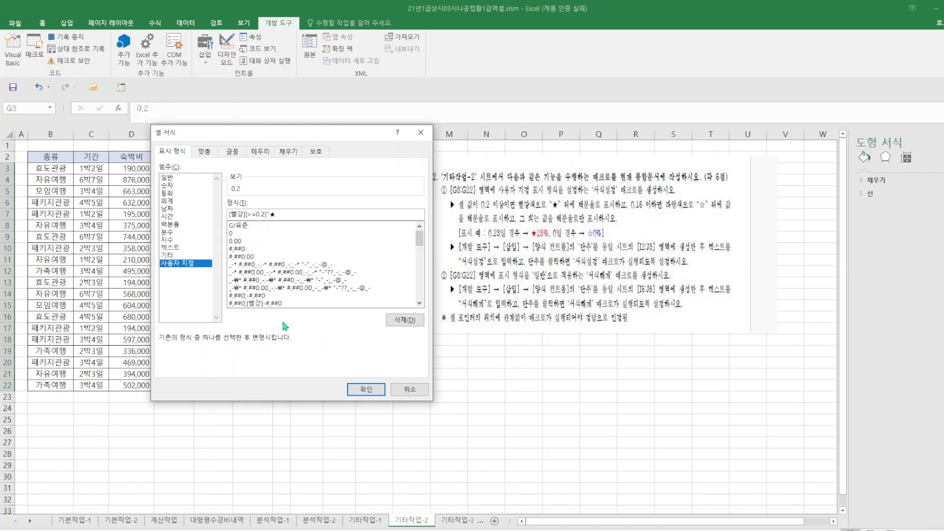
{"action": "type", "text": "\""}
- Complete the code with 0%;[파랑][<=0.15]"☆"0%;0%, apply the format and stop recording the macro
{"action": "type", "text": "0%;[파랑][<=0.15"}
{"action": "type", "text": "\"ㅁ"}
{"action": "key", "text": "Hangul_Hanja"}
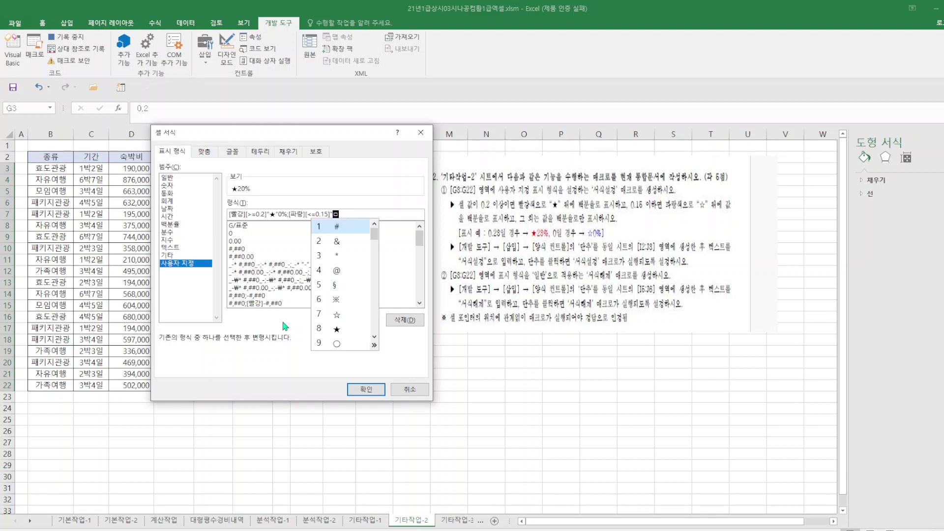
{"action": "left_click", "coordinate": [343, 315]}
{"action": "type", "text": "\""}
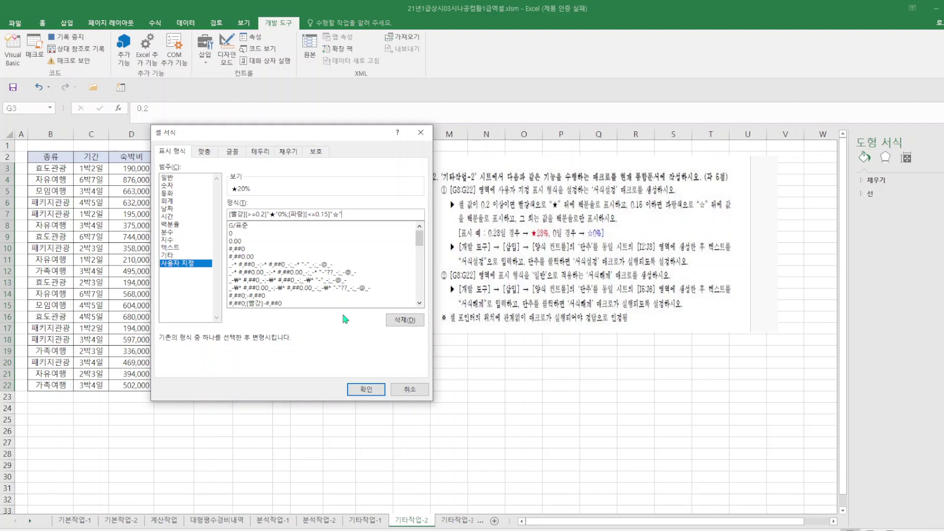
{"action": "type", "text": "0%;0%"}
{"action": "left_click", "coordinate": [372, 388]}
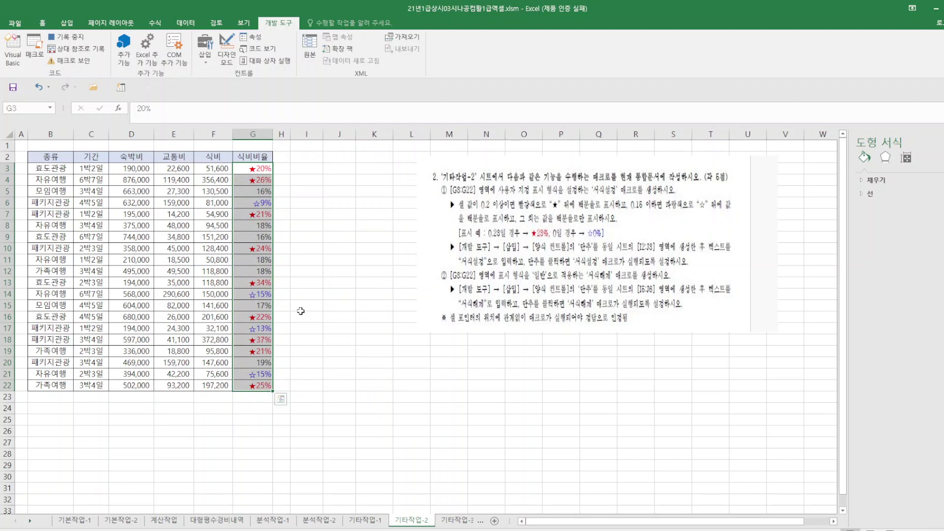
{"action": "left_click", "coordinate": [367, 282]}
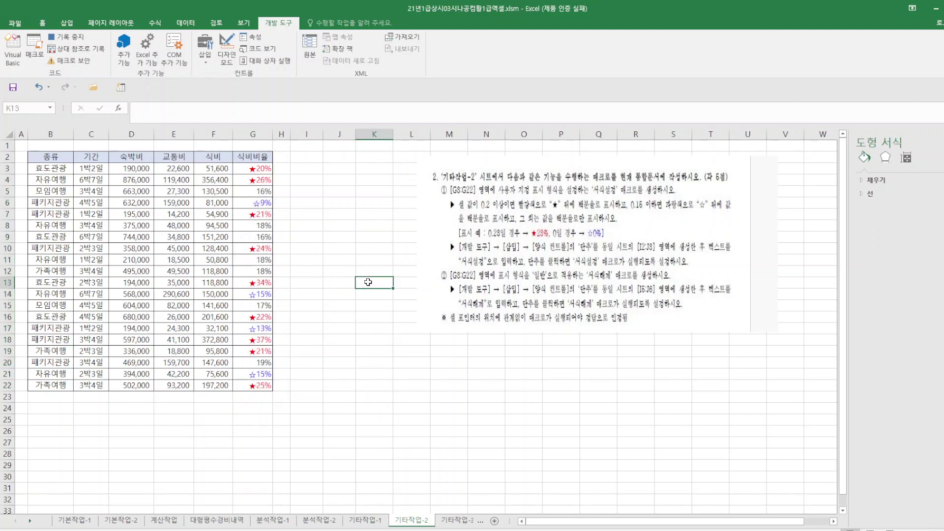
{"action": "left_click", "coordinate": [73, 38]}
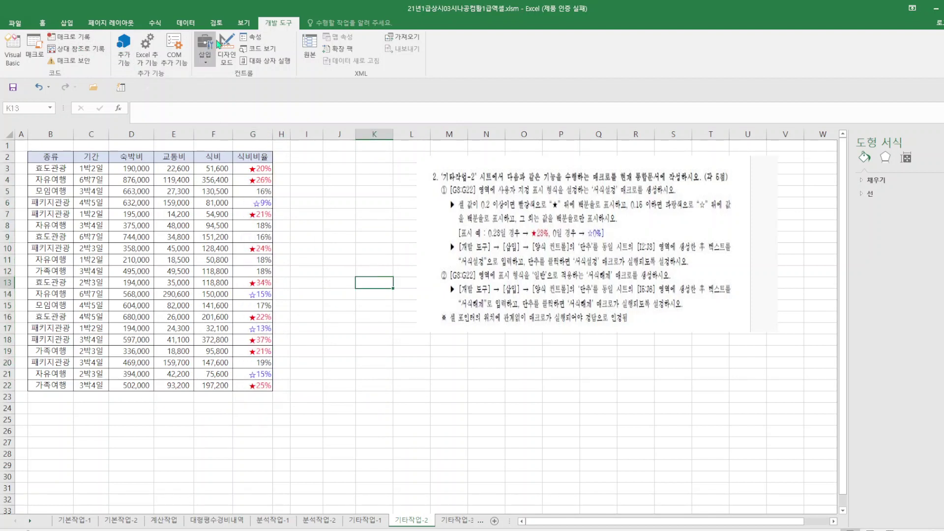
- Start recording a second macro named 서식해제
{"action": "left_click", "coordinate": [72, 38]}
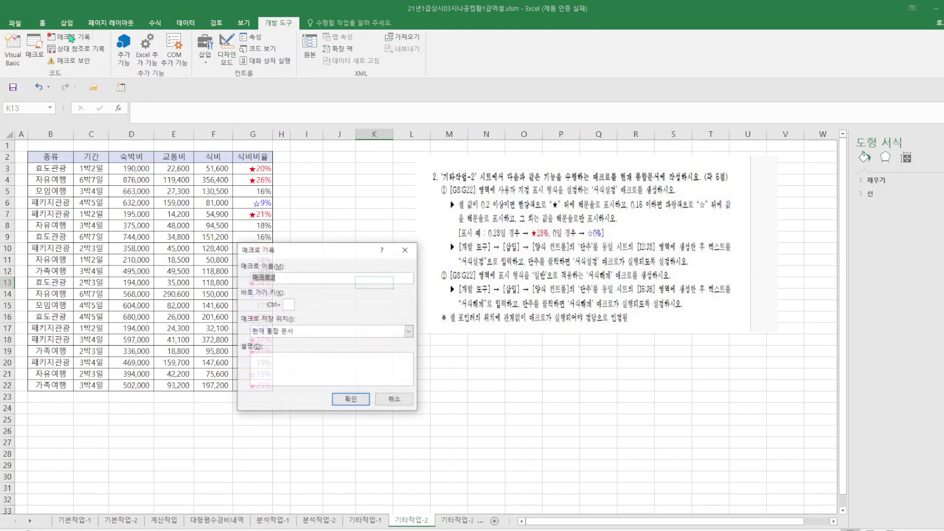
{"action": "type", "text": "ㅅ"}
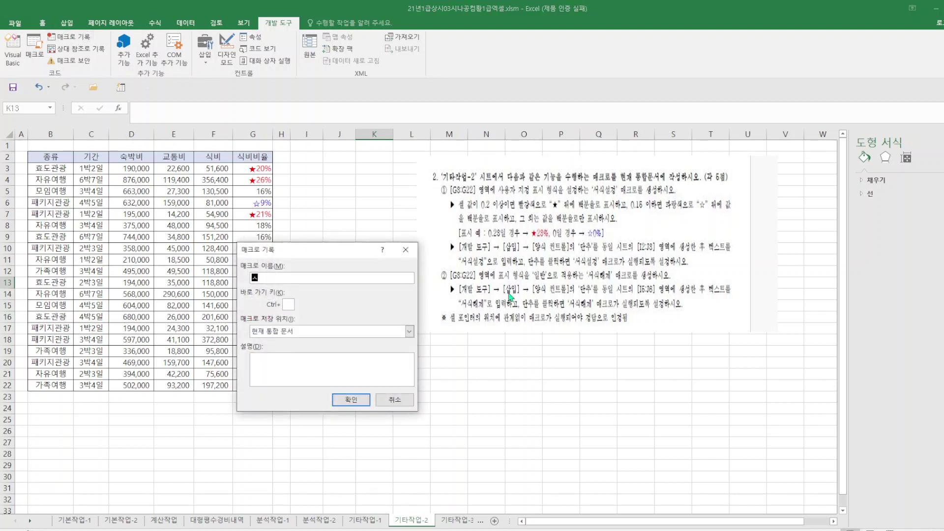
{"action": "type", "text": "서식해제"}
{"action": "key", "text": "Return"}
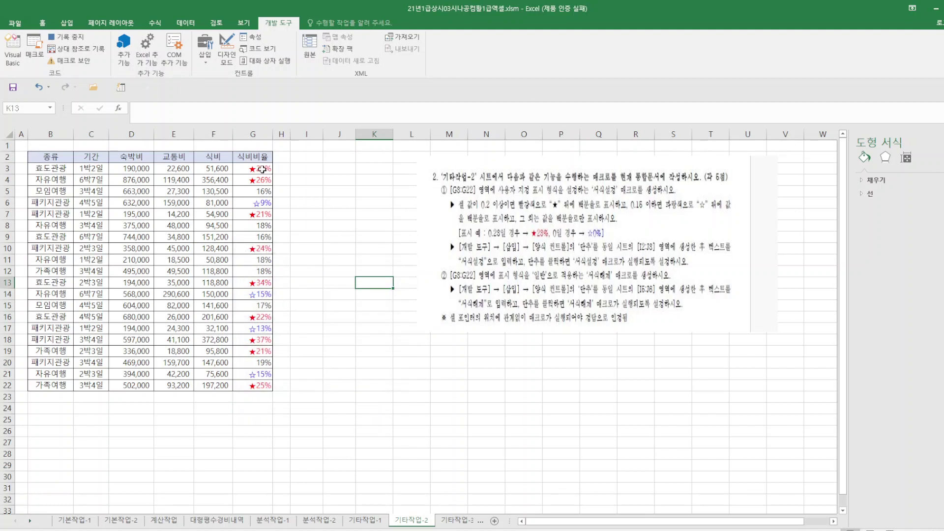
- Set the number format of G3:G22 to 일반 and stop recording the macro
{"action": "left_click_drag", "start_coordinate": [263, 168], "coordinate": [264, 385]}
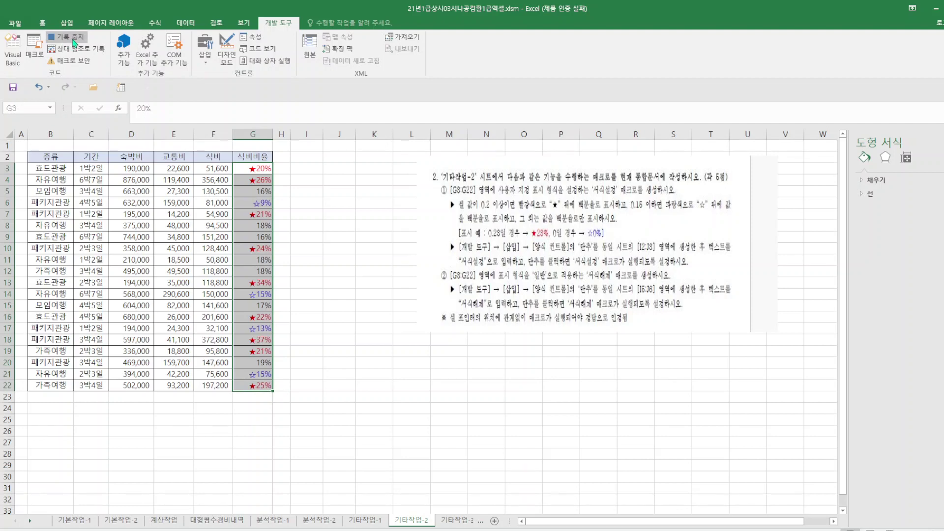
{"action": "right_click", "coordinate": [260, 286]}
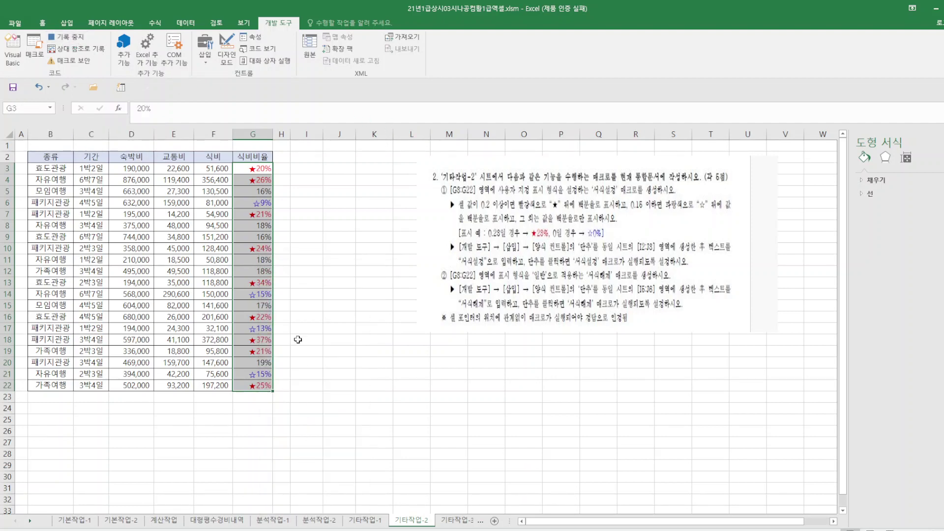
{"action": "left_click", "coordinate": [293, 462]}
{"action": "left_click", "coordinate": [183, 311]}
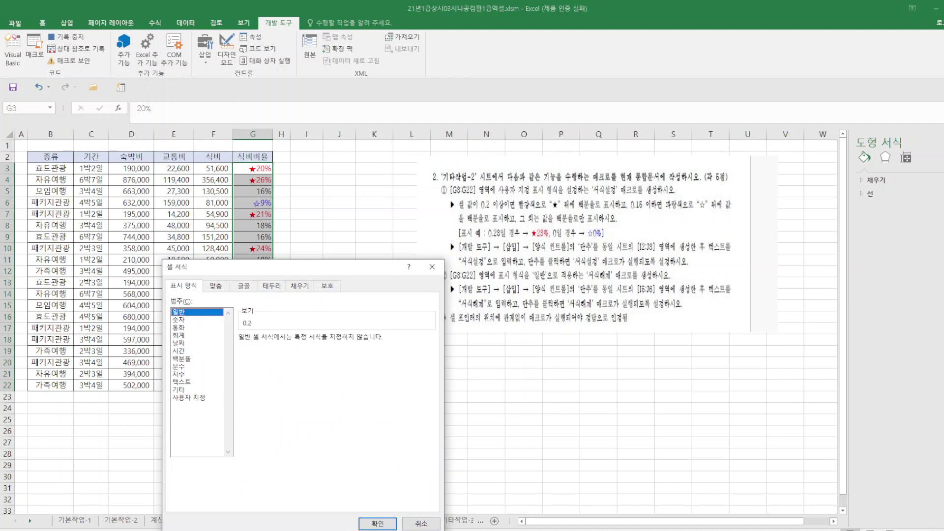
{"action": "left_click", "coordinate": [377, 523]}
{"action": "left_click", "coordinate": [378, 339]}
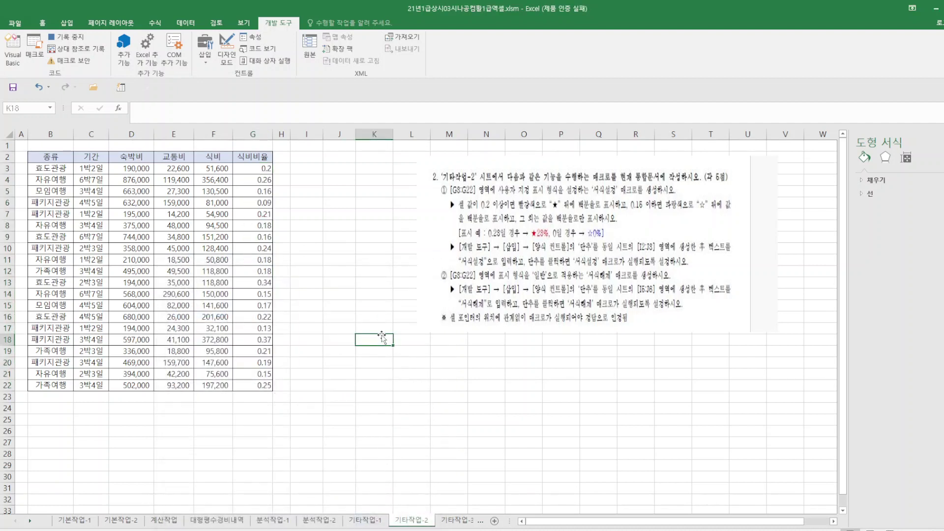
{"action": "left_click", "coordinate": [66, 37]}
- Draw a form control button over J2:J3 and assign this workbook's 서식설정 macro to it
{"action": "left_click", "coordinate": [209, 62]}
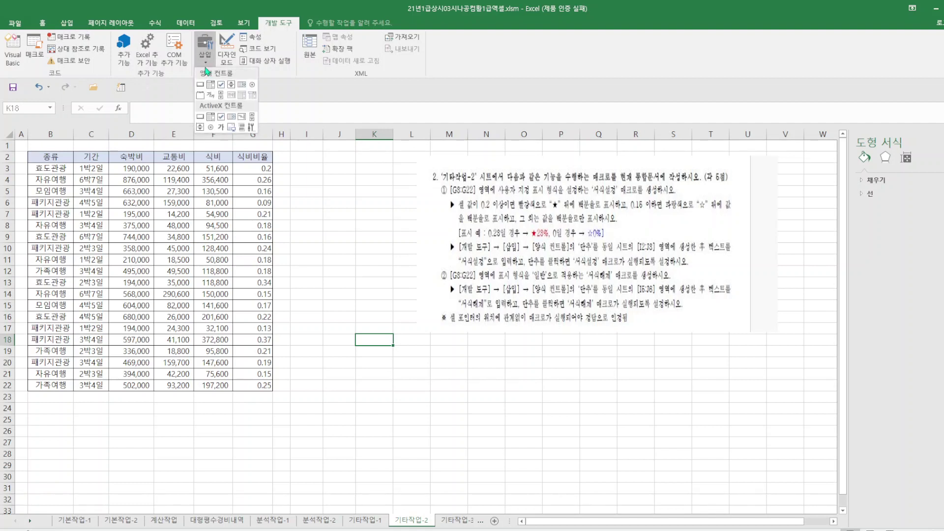
{"action": "left_click", "coordinate": [202, 86]}
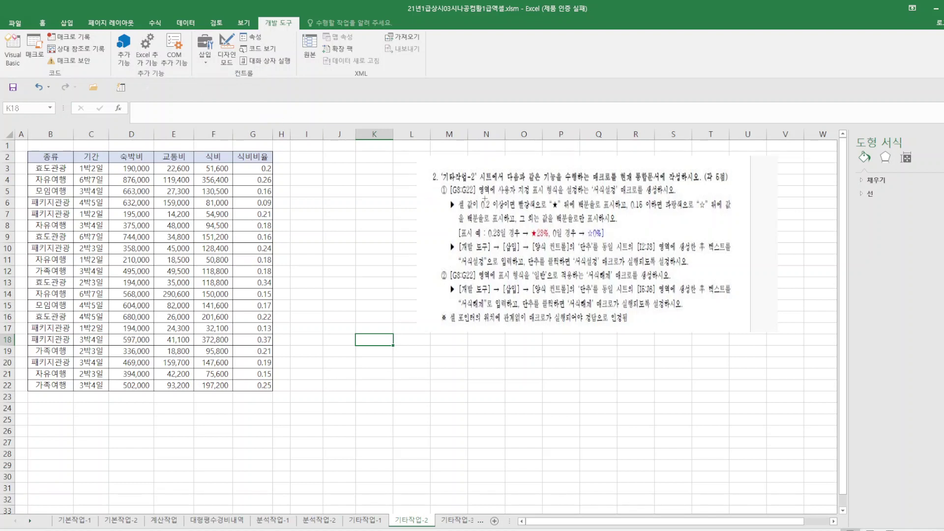
{"action": "left_click_drag", "start_coordinate": [323, 152], "coordinate": [356, 177]}
{"action": "left_click", "coordinate": [226, 276]}
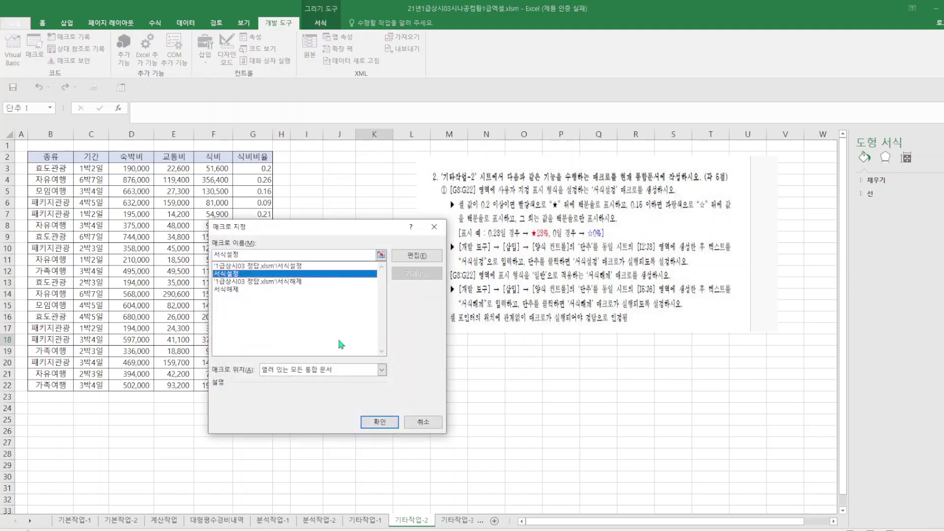
{"action": "left_click", "coordinate": [379, 422]}
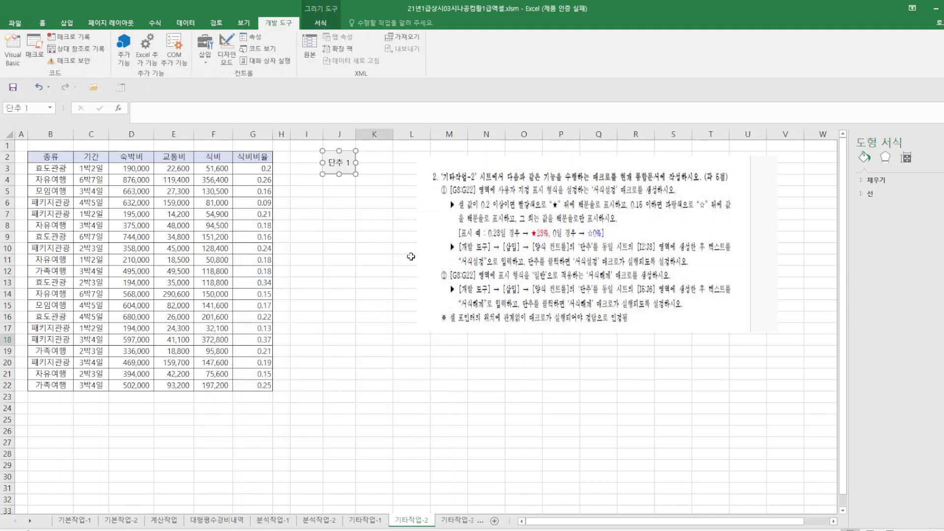
- Change the button's label to 서식설정 and deselect it
{"action": "left_click", "coordinate": [349, 161]}
{"action": "left_click_drag", "start_coordinate": [327, 162], "coordinate": [352, 162]}
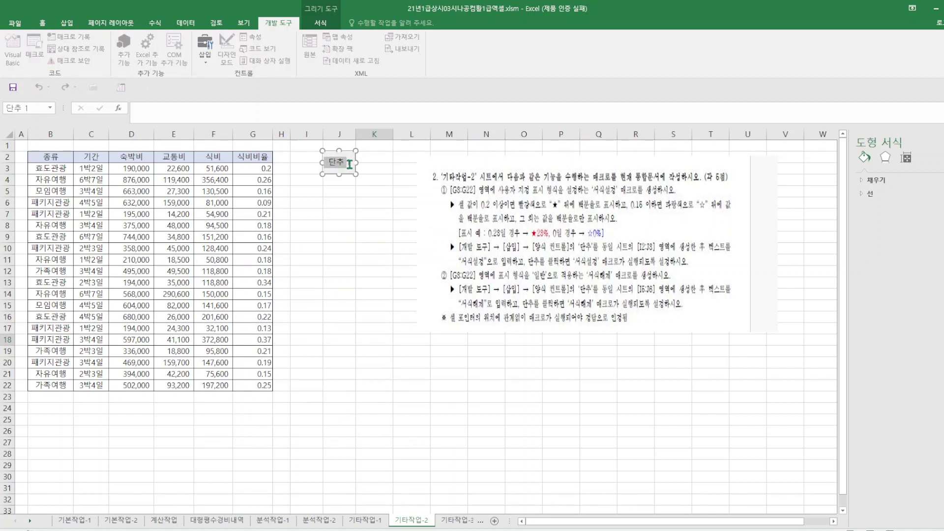
{"action": "type", "text": "서식설정"}
{"action": "left_click", "coordinate": [586, 397]}
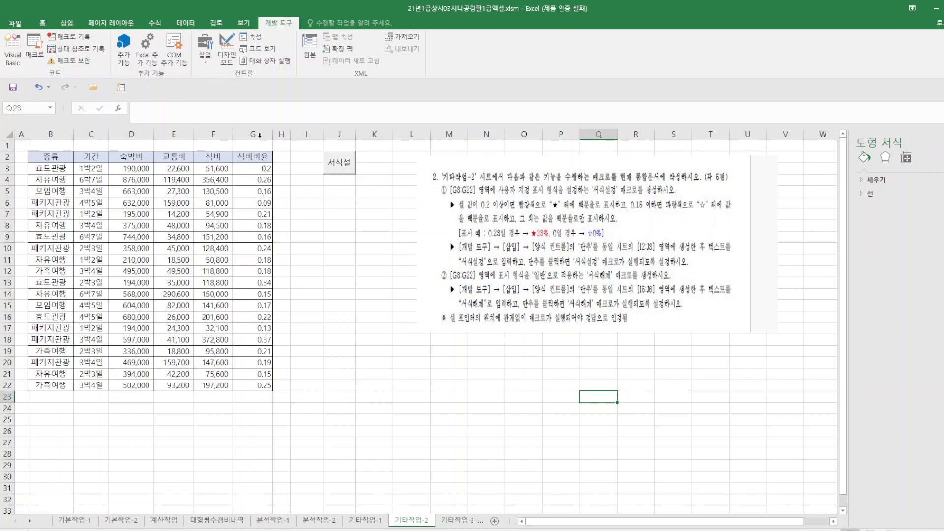
- Run the 서식설정 macro from its button to test it on the 식비비율 column
{"action": "left_click", "coordinate": [336, 171]}
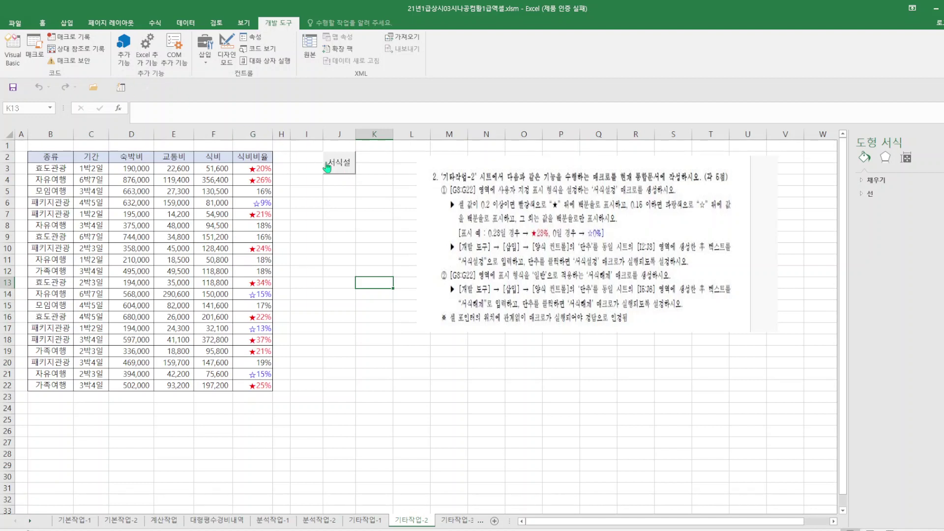
{"action": "left_click", "coordinate": [342, 211]}
{"action": "left_click", "coordinate": [347, 168]}
- View the VBA code of the 서식설정 macro assigned to the sheet's button, and return to the worksheet
{"action": "right_click", "coordinate": [325, 177]}
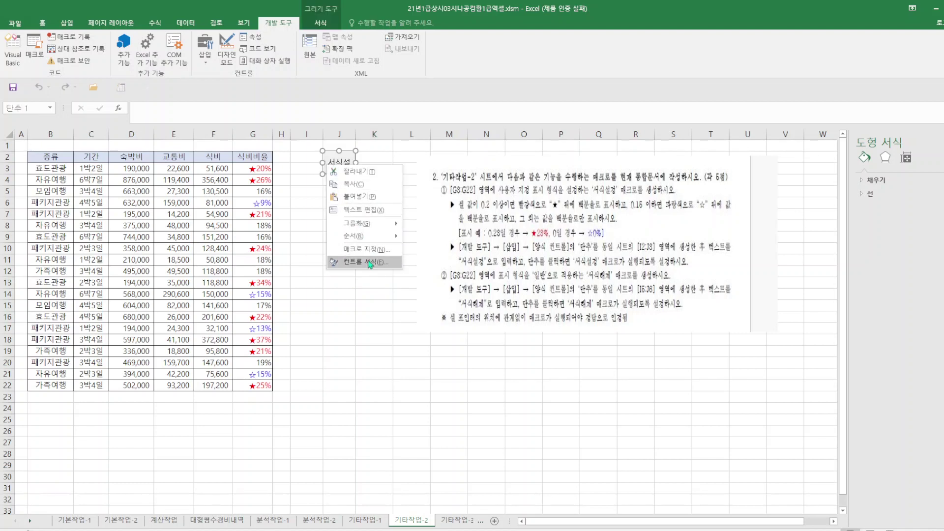
{"action": "left_click", "coordinate": [367, 249]}
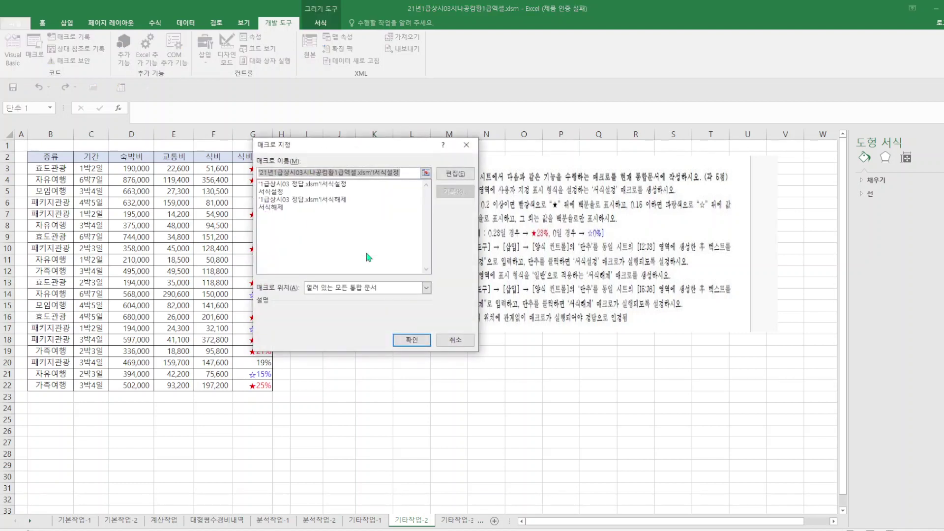
{"action": "left_click", "coordinate": [406, 191]}
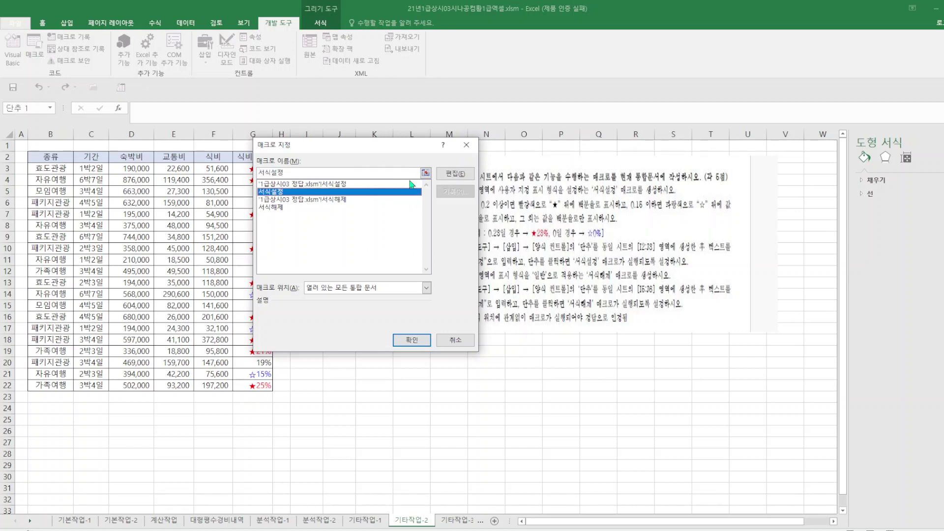
{"action": "left_click", "coordinate": [455, 174]}
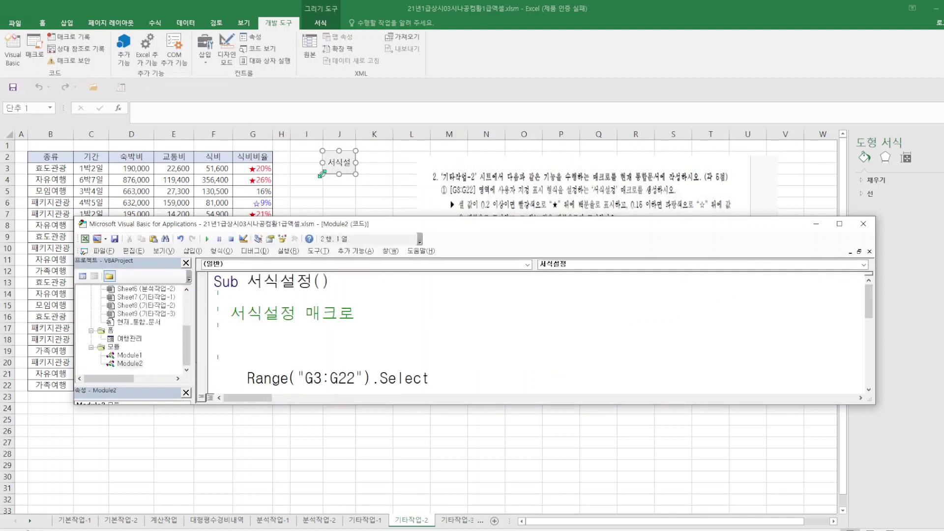
{"action": "key", "text": "alt+q"}
- Widen the 서식설정 button to cover I2:J3 and deselect it
{"action": "left_click_drag", "start_coordinate": [305, 175], "coordinate": [291, 176]}
{"action": "left_click_drag", "start_coordinate": [292, 175], "coordinate": [292, 176]}
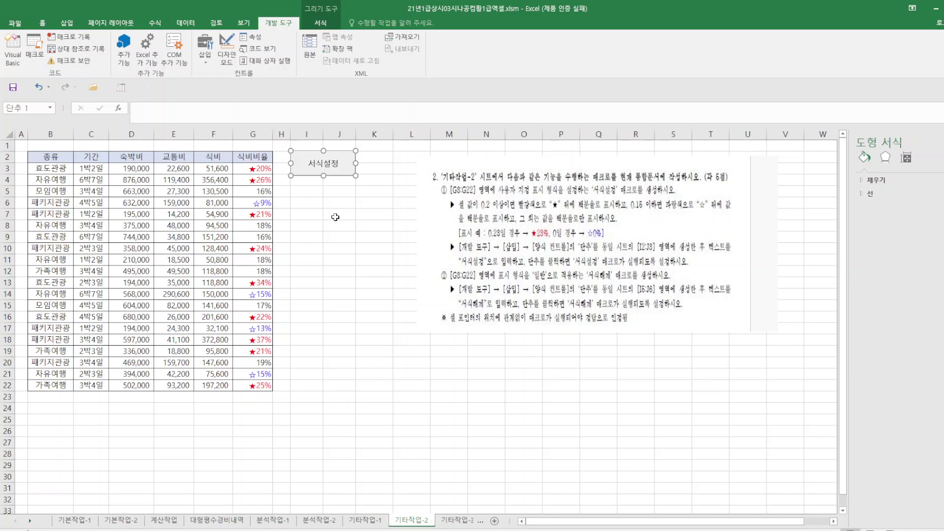
{"action": "left_click", "coordinate": [360, 228]}
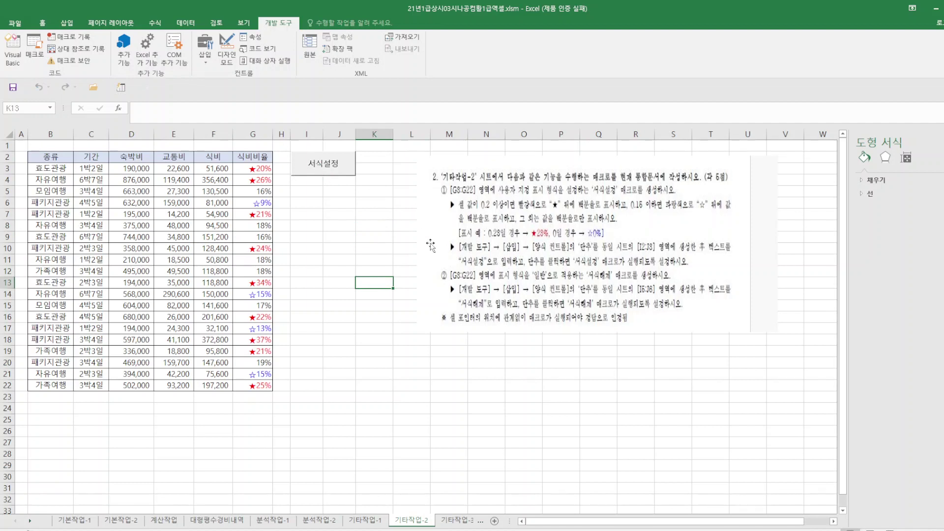
{"action": "left_click", "coordinate": [510, 430]}
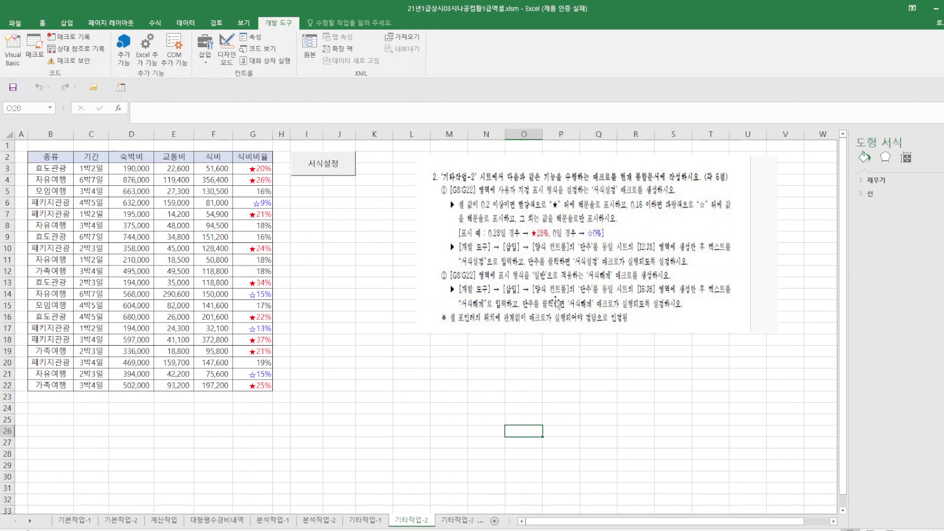
- Draw a form control button over I5:J6 and assign this workbook's 서식해제 macro to it
{"action": "left_click", "coordinate": [206, 60]}
{"action": "left_click", "coordinate": [200, 84]}
{"action": "key", "text": "alt"}
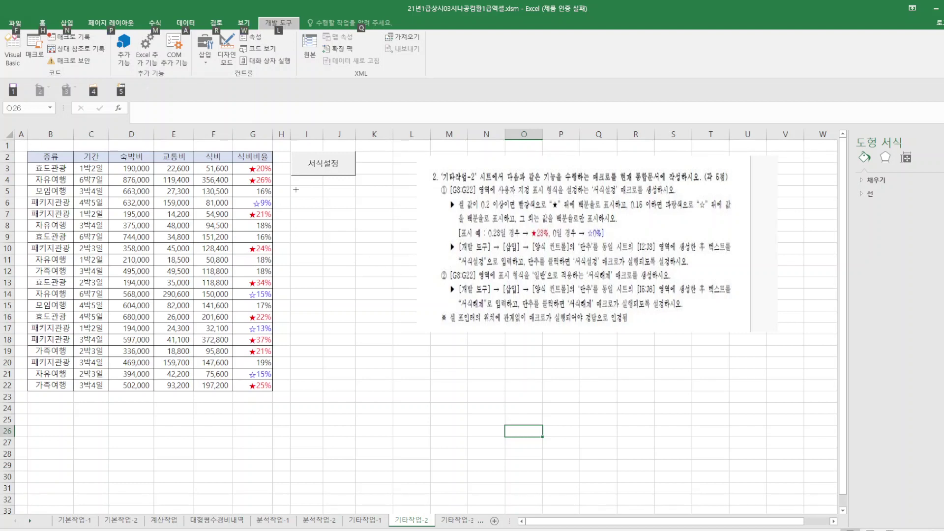
{"action": "mouse_move", "coordinate": [293, 186]}
{"action": "left_mouse_down"}
{"action": "mouse_move", "coordinate": [315, 202]}
{"action": "mouse_move", "coordinate": [305, 210]}
{"action": "mouse_move", "coordinate": [342, 209]}
{"action": "left_mouse_up"}
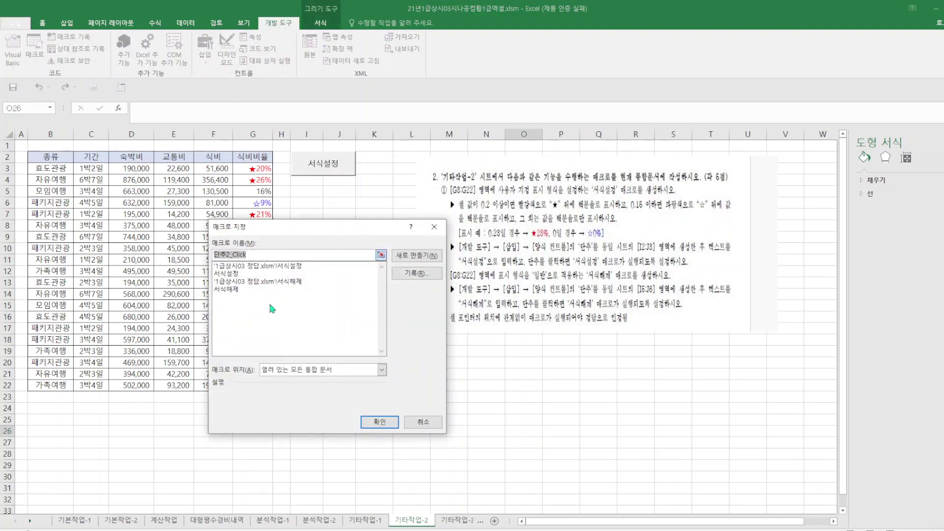
{"action": "left_click", "coordinate": [242, 290]}
{"action": "left_click", "coordinate": [380, 423]}
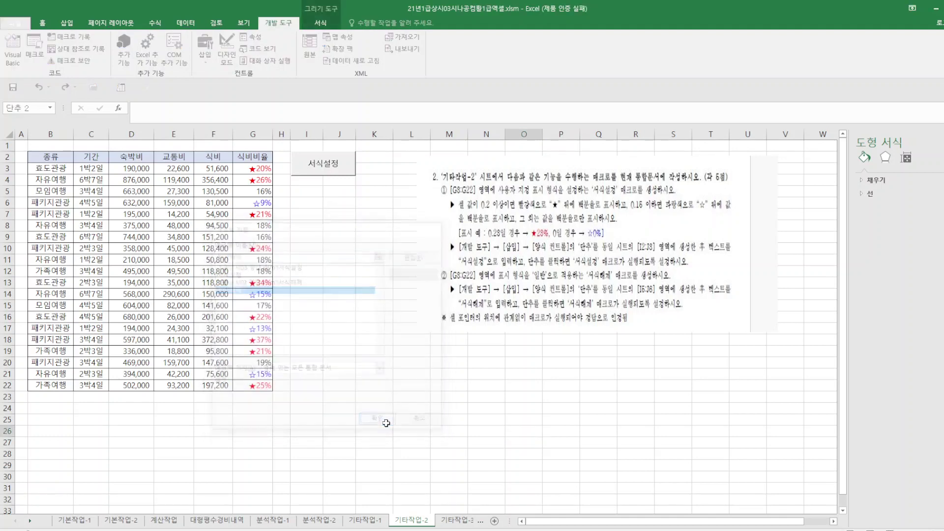
- Change the second button's label to 서식해제 and deselect it
{"action": "left_click", "coordinate": [314, 195]}
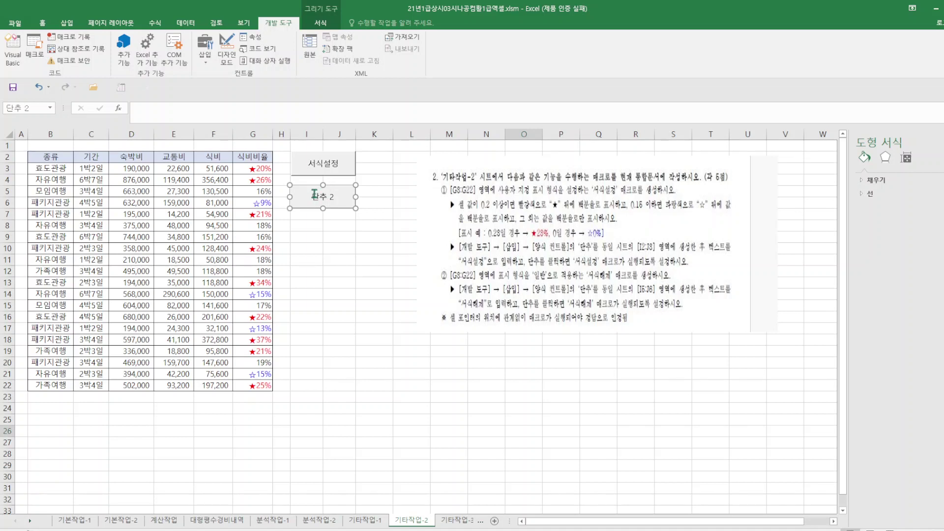
{"action": "left_click_drag", "start_coordinate": [312, 195], "coordinate": [371, 196]}
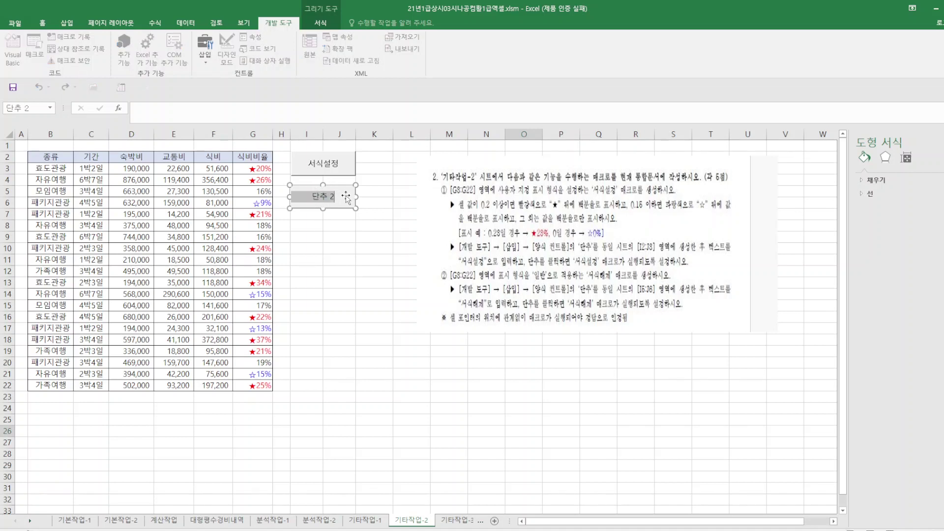
{"action": "type", "text": "서식해제"}
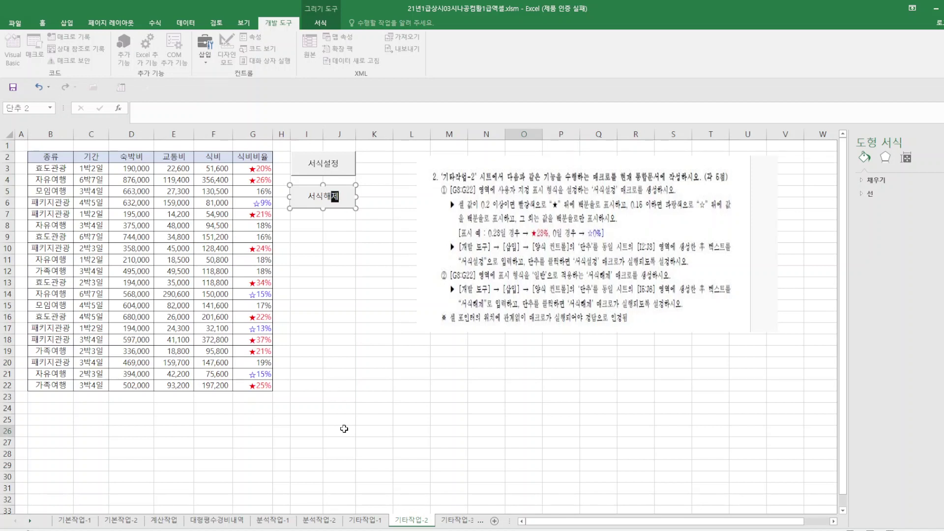
{"action": "left_click", "coordinate": [336, 383]}
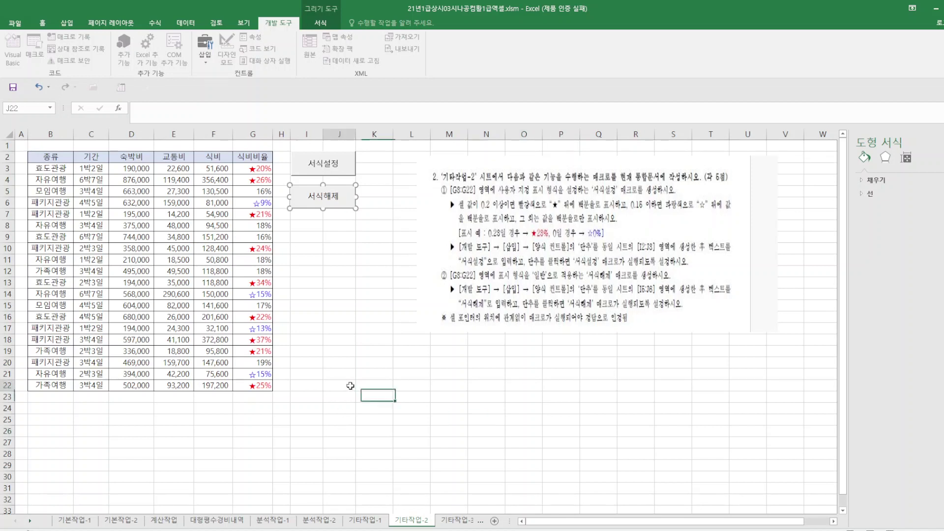
- Test both macro buttons on the 식비비율 column, running 서식해제, 서식설정 and 서식해제 again
{"action": "left_click", "coordinate": [311, 207]}
{"action": "left_click", "coordinate": [313, 166]}
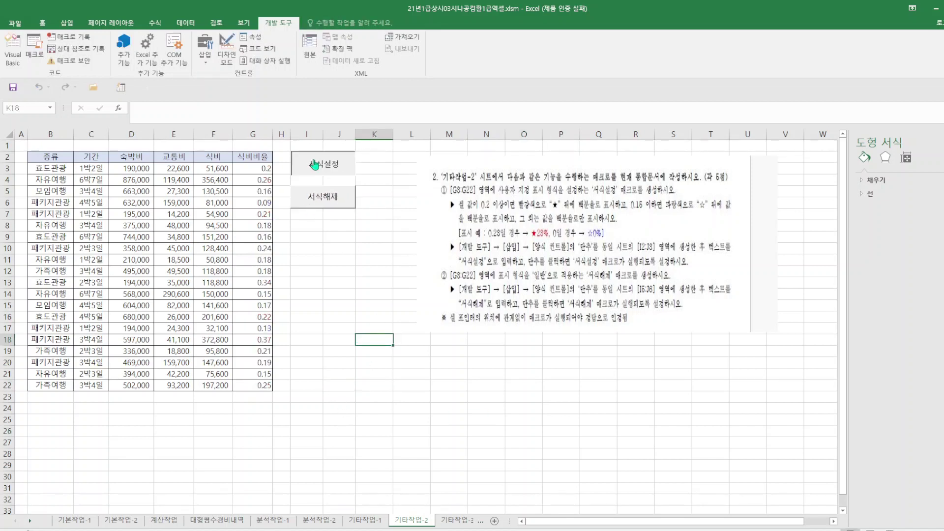
{"action": "left_click", "coordinate": [340, 202]}
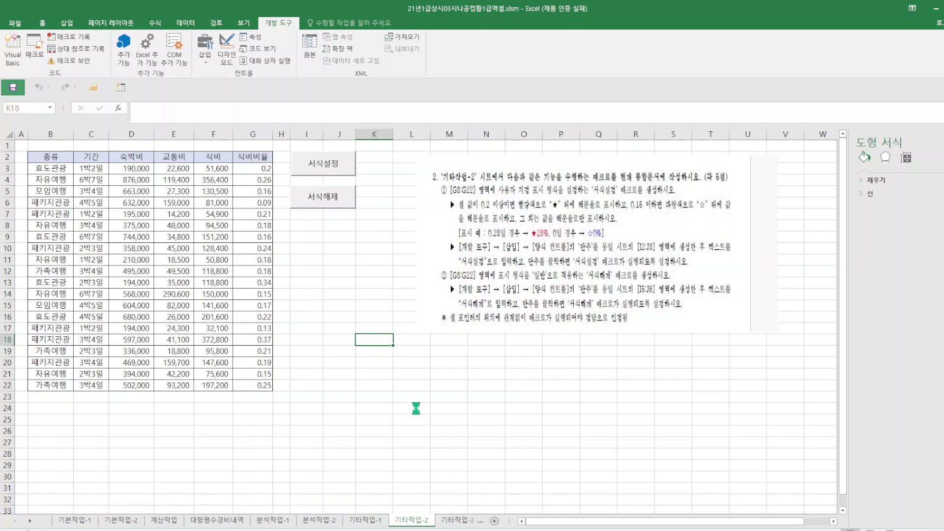
- Go to the 기타작업-3 sheet and stretch the instructions picture down to about row 30
{"action": "left_click", "coordinate": [462, 524]}
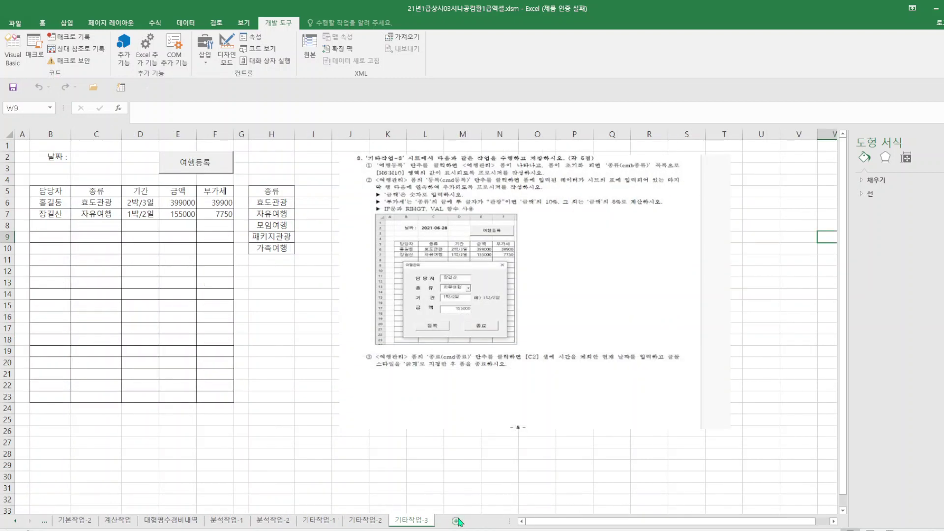
{"action": "left_click", "coordinate": [561, 354]}
{"action": "left_click", "coordinate": [539, 437]}
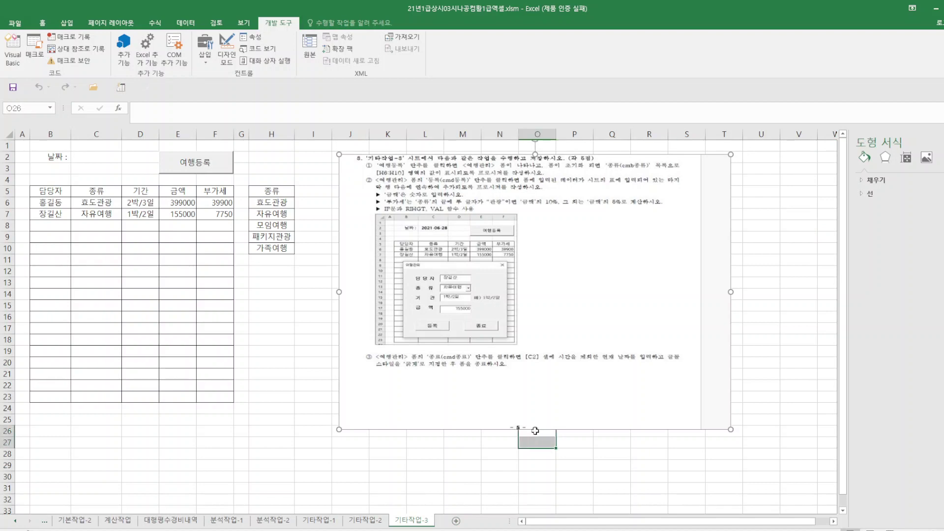
{"action": "left_click", "coordinate": [538, 427]}
{"action": "left_click_drag", "start_coordinate": [537, 429], "coordinate": [535, 482]}
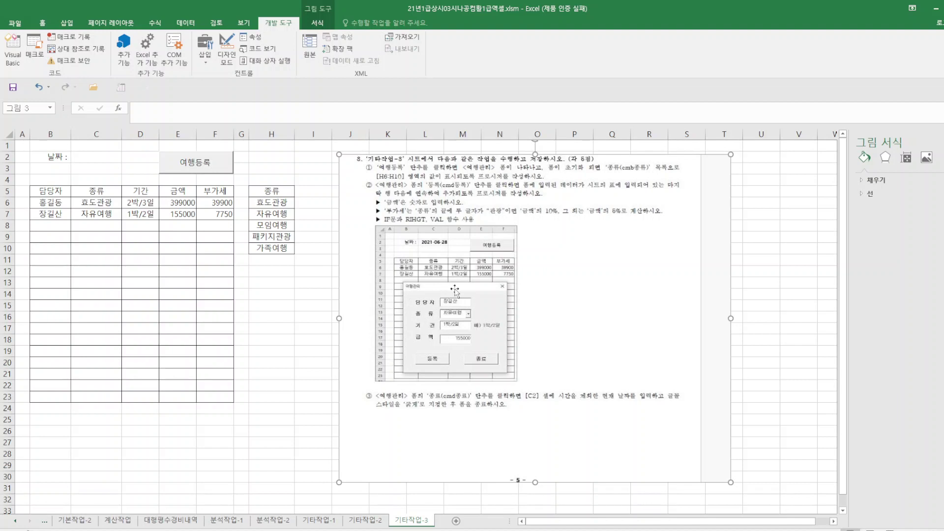
- In design mode, open the 여행등록 button's Click procedure and enter 여행관리.Show in it
{"action": "left_click", "coordinate": [227, 49]}
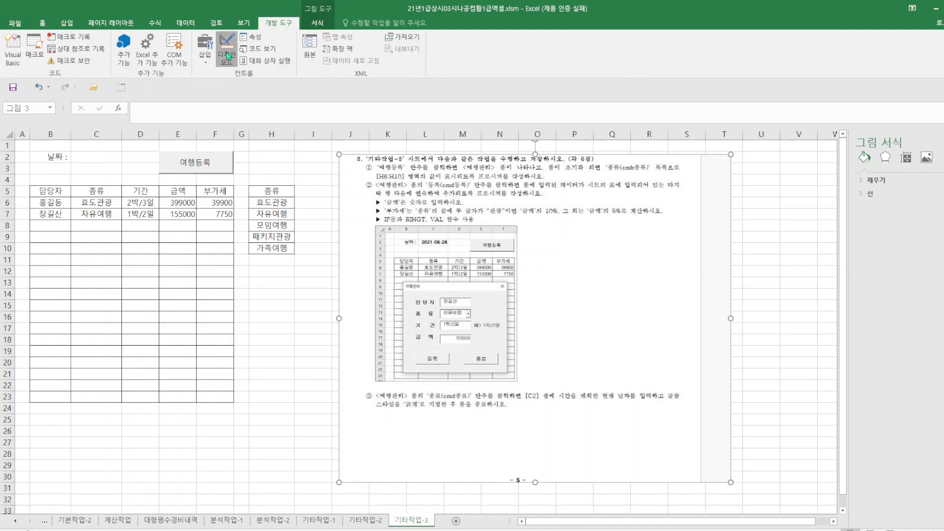
{"action": "double_click", "coordinate": [196, 165]}
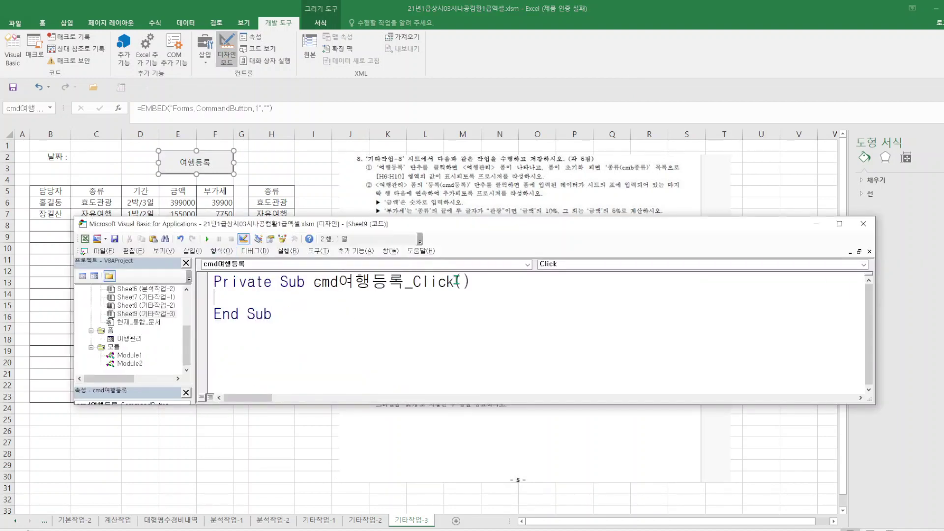
{"action": "type", "text": "여행관리"}
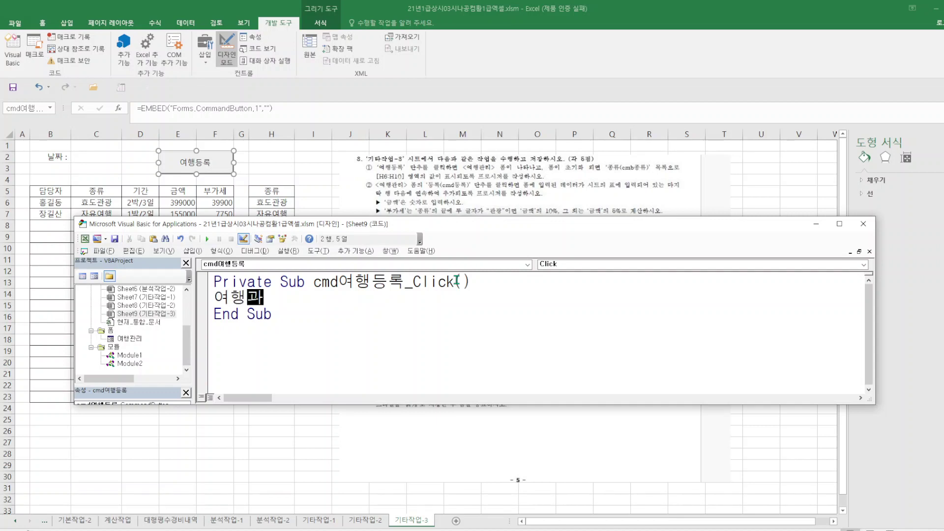
{"action": "type", "text": "show"}
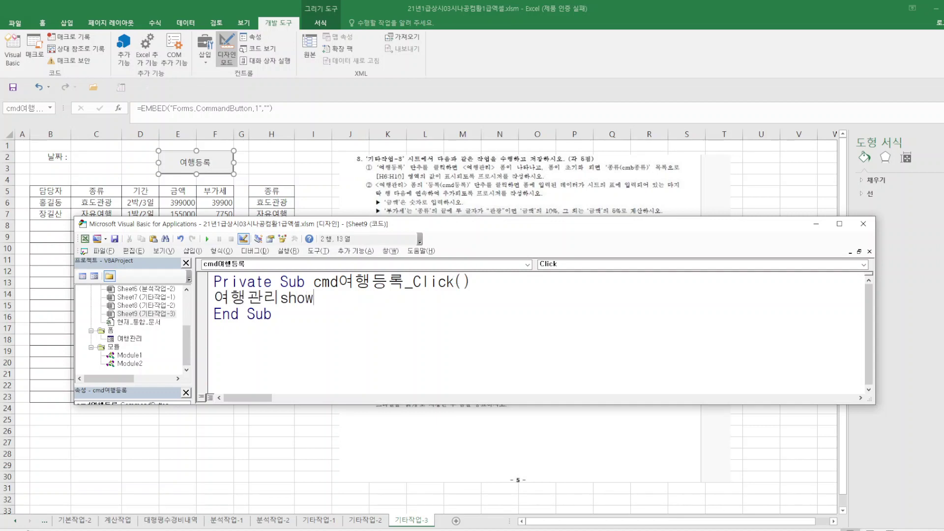
{"action": "key", "text": "BackSpace"}
{"action": "key", "text": "BackSpace"}
{"action": "key", "text": "BackSpace"}
{"action": "key", "text": "BackSpace"}
{"action": "type", "text": ".show"}
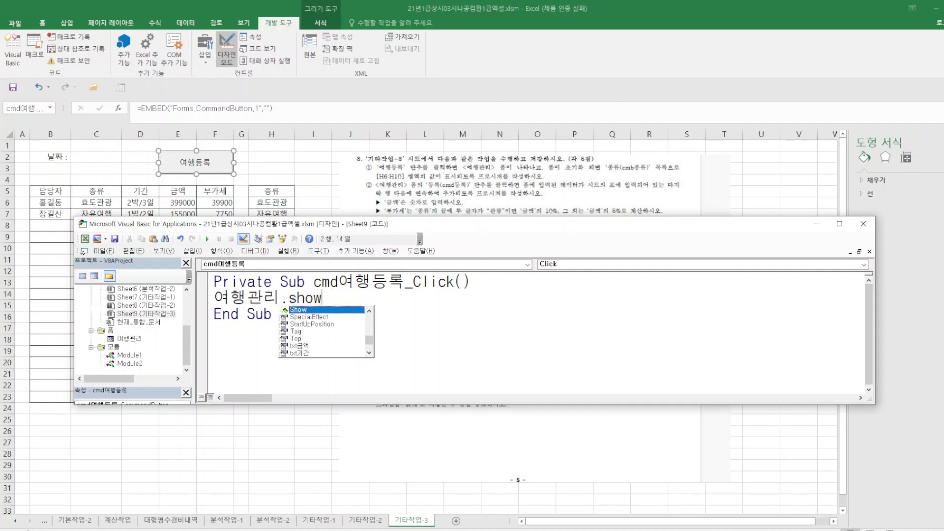
{"action": "key", "text": "Return"}
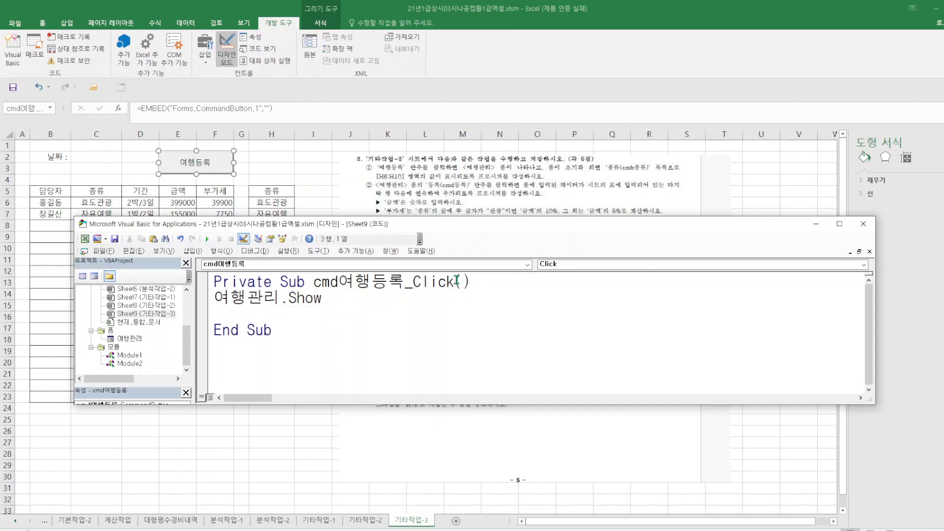
- Close the code editor, leave design mode, and test the 여행등록 button by opening and closing the 여행관리 form
{"action": "left_click", "coordinate": [100, 251]}
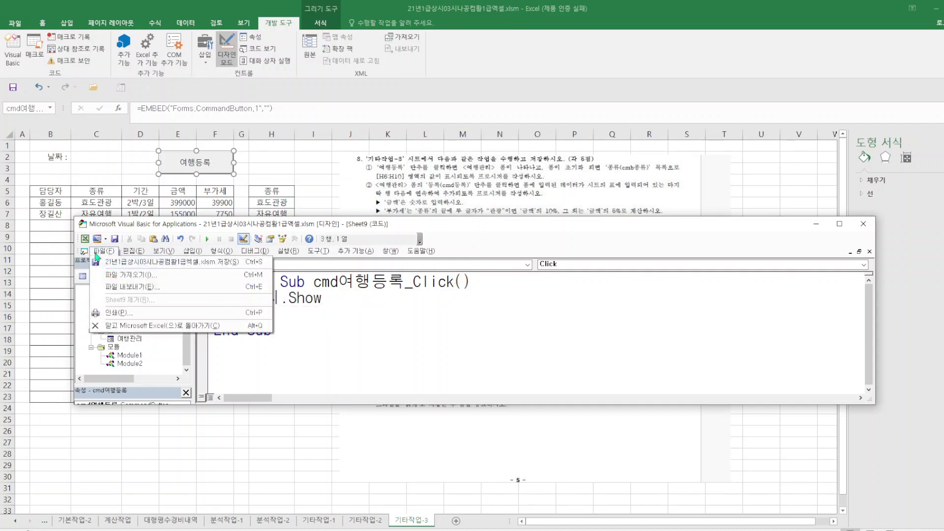
{"action": "left_click", "coordinate": [133, 326]}
{"action": "left_click", "coordinate": [227, 49]}
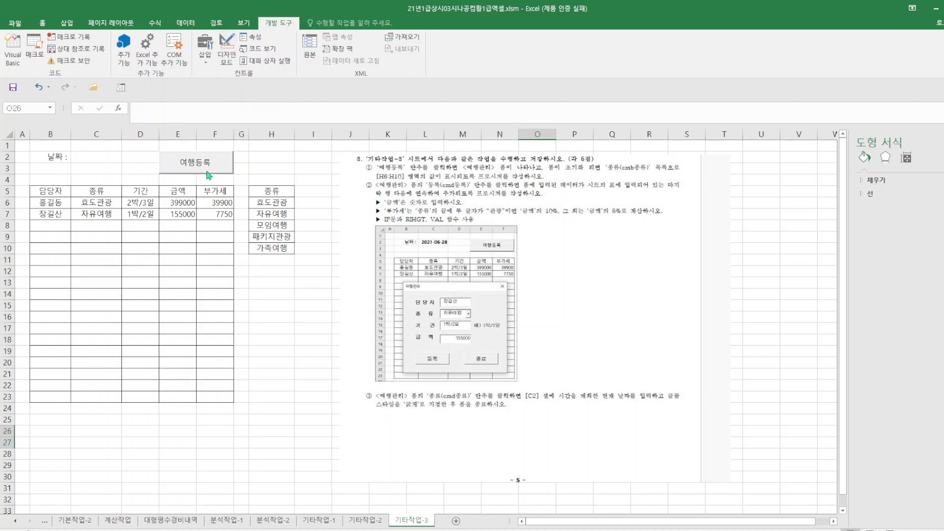
{"action": "left_click", "coordinate": [207, 171]}
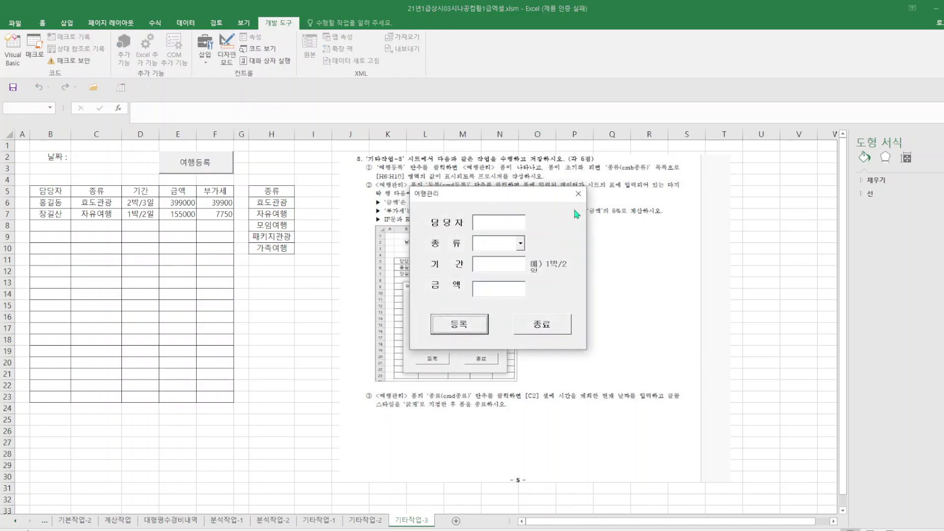
{"action": "left_click", "coordinate": [579, 194]}
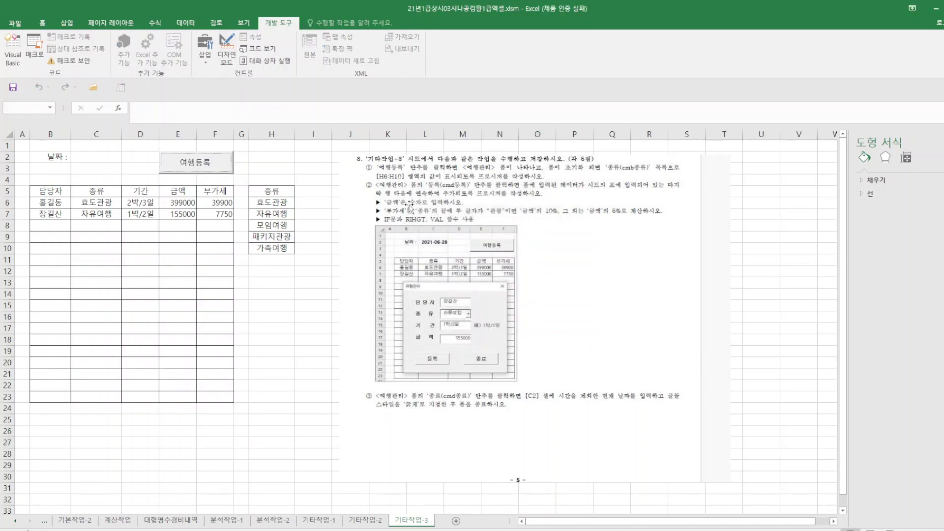
- Open the 여행관리 form's code, add a UserForm Initialize procedure, and move the editor window below the first instructions
{"action": "left_click", "coordinate": [266, 52]}
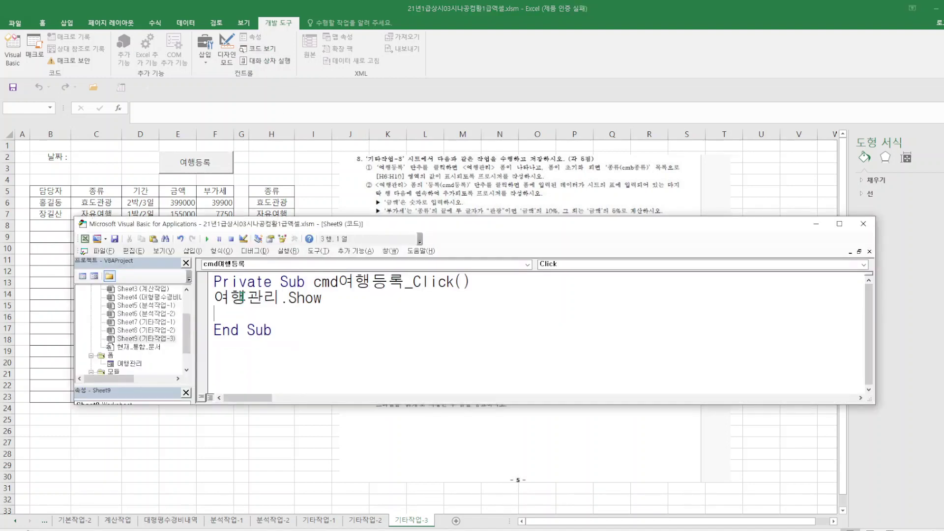
{"action": "right_click", "coordinate": [140, 366]}
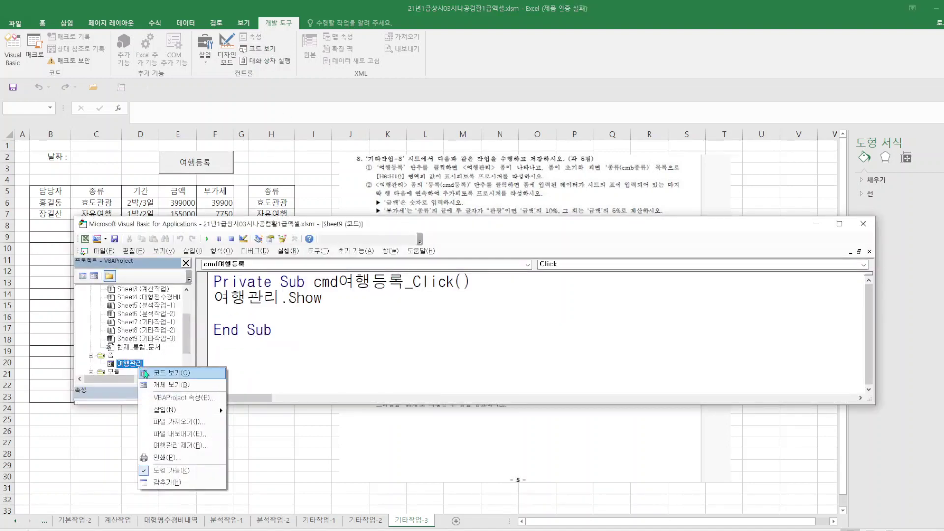
{"action": "left_click", "coordinate": [150, 373]}
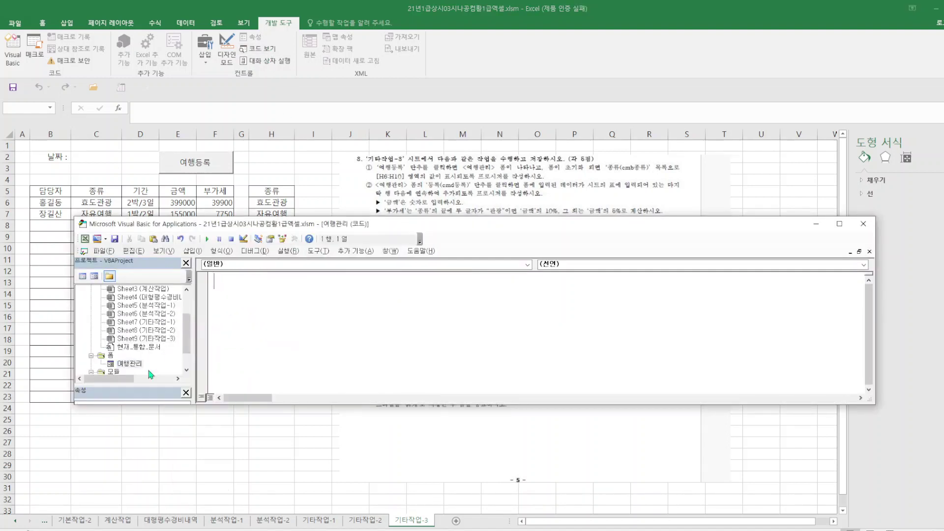
{"action": "left_click", "coordinate": [527, 265]}
{"action": "left_click", "coordinate": [311, 348]}
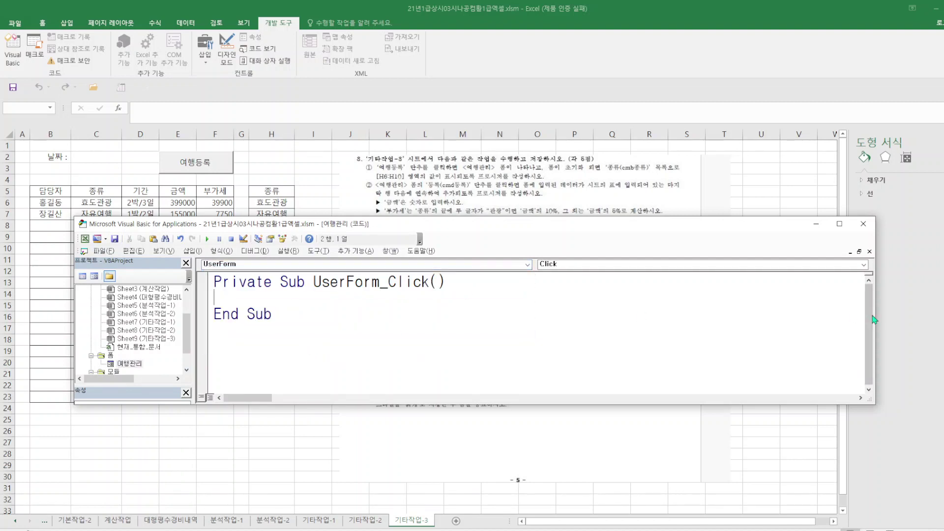
{"action": "left_click", "coordinate": [864, 264]}
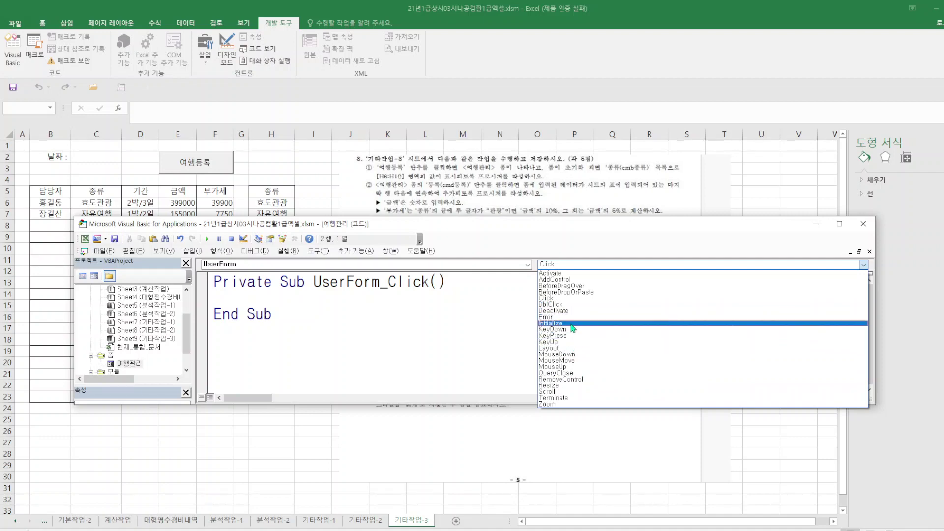
{"action": "left_click", "coordinate": [561, 323]}
{"action": "left_click_drag", "start_coordinate": [547, 232], "coordinate": [594, 248]}
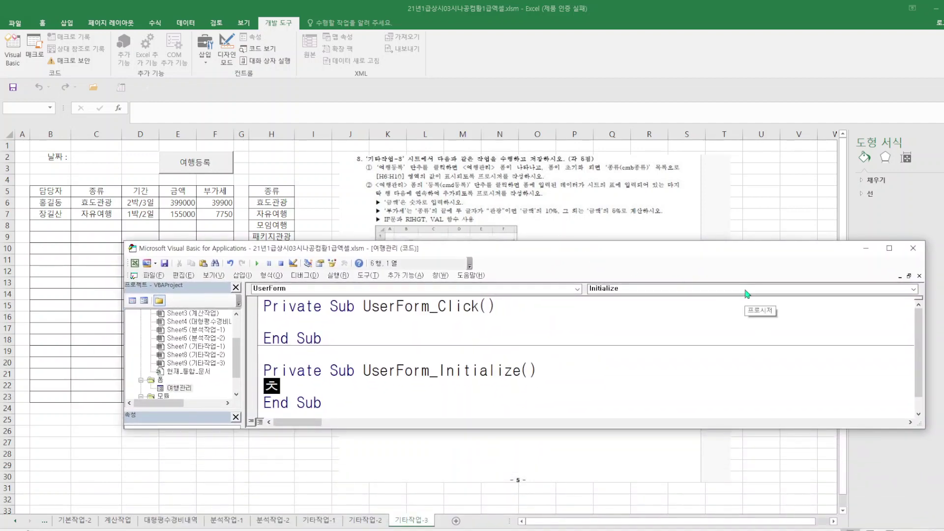
- In the UserForm_Initialize procedure, enter a statement setting the RowSource of cmb종류 to "H6:H10"
{"action": "type", "text": "cmdㄷㅇ로"}
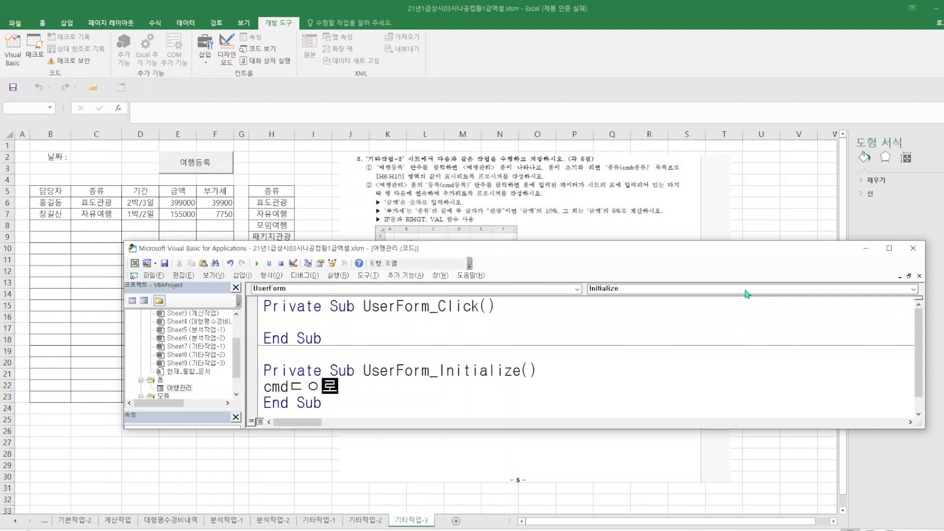
{"action": "type", "text": ".등록."}
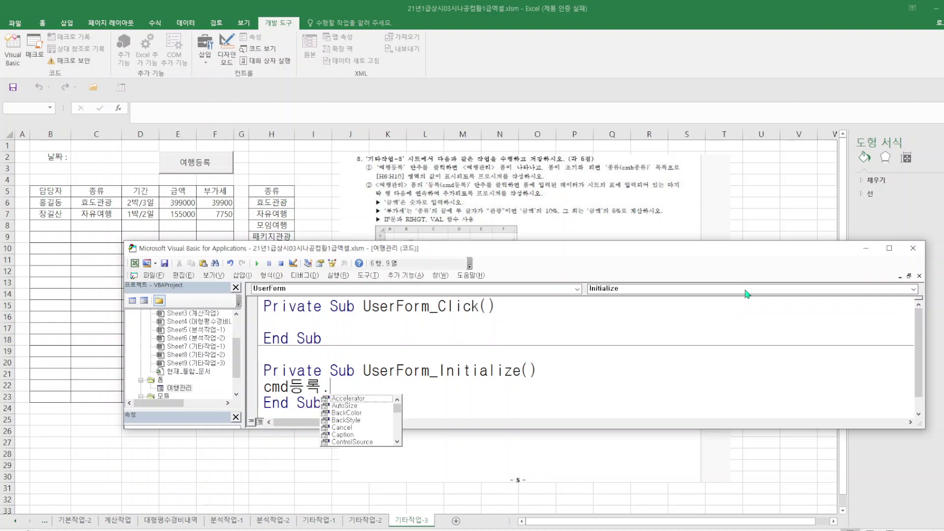
{"action": "key", "text": "BackSpace"}
{"action": "key", "text": "BackSpace"}
{"action": "key", "text": "BackSpace"}
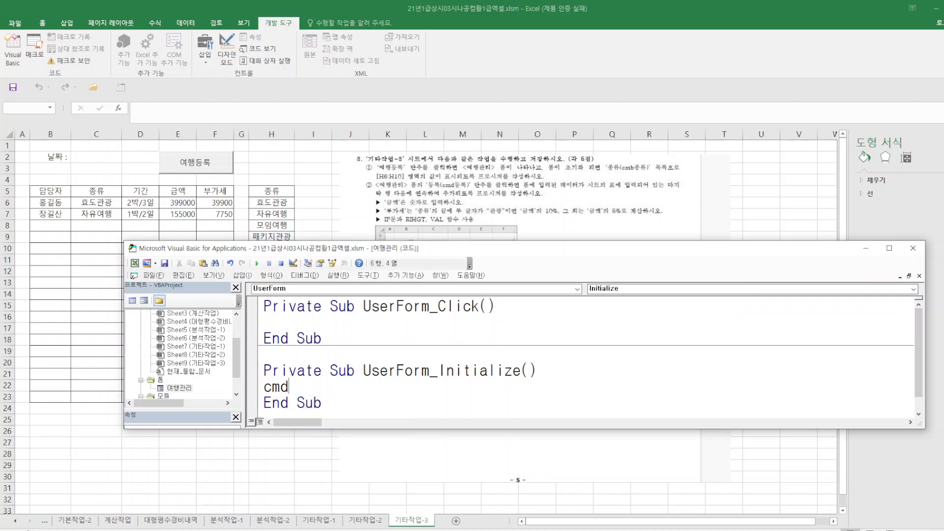
{"action": "type", "text": "w조"}
{"action": "key", "text": "BackSpace"}
{"action": "key", "text": "BackSpace"}
{"action": "key", "text": "BackSpace"}
{"action": "type", "text": "bw"}
{"action": "key", "text": "BackSpace"}
{"action": "type", "text": "종류.ㄱ"}
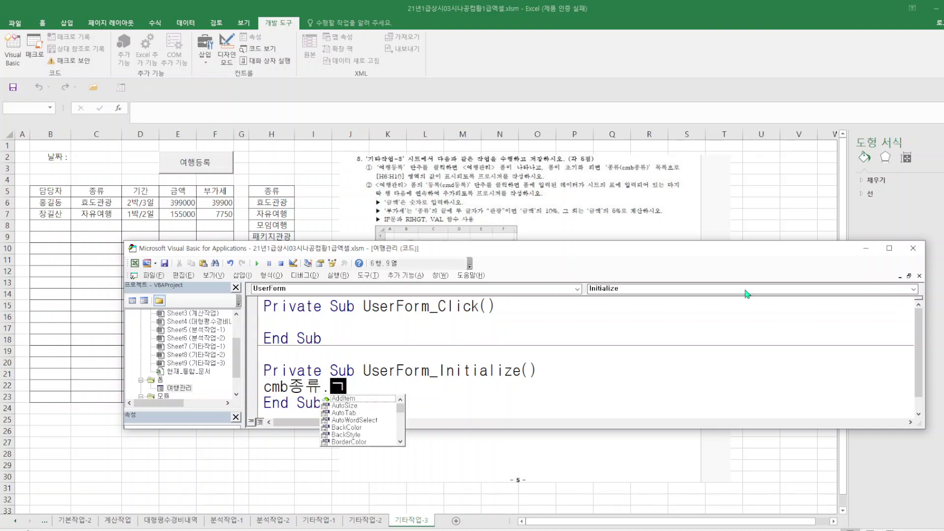
{"action": "key", "text": "BackSpace"}
{"action": "type", "text": "ro"}
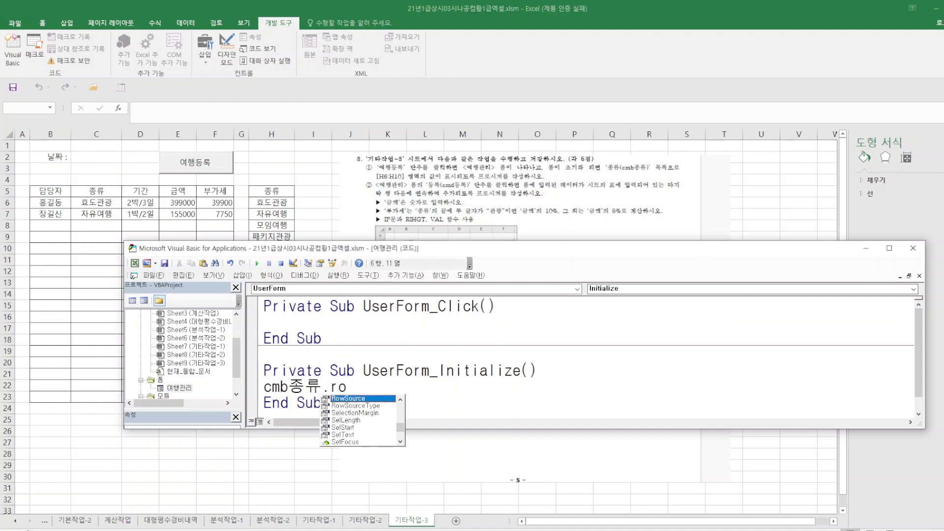
{"action": "double_click", "coordinate": [373, 399]}
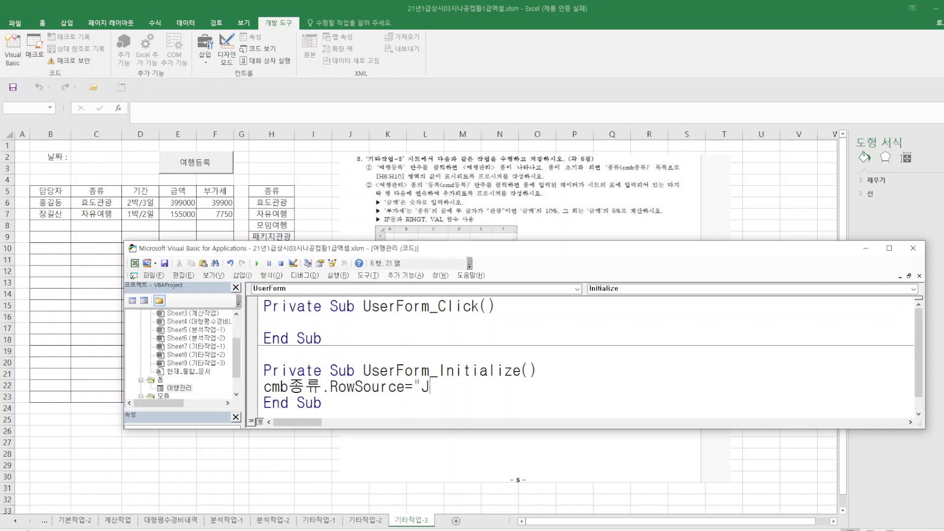
{"action": "type", "text": "H6:H10"}
- Return to the worksheet, open the 여행관리 form through 여행등록, check its 종류 list, and close the form
{"action": "left_click", "coordinate": [153, 275]}
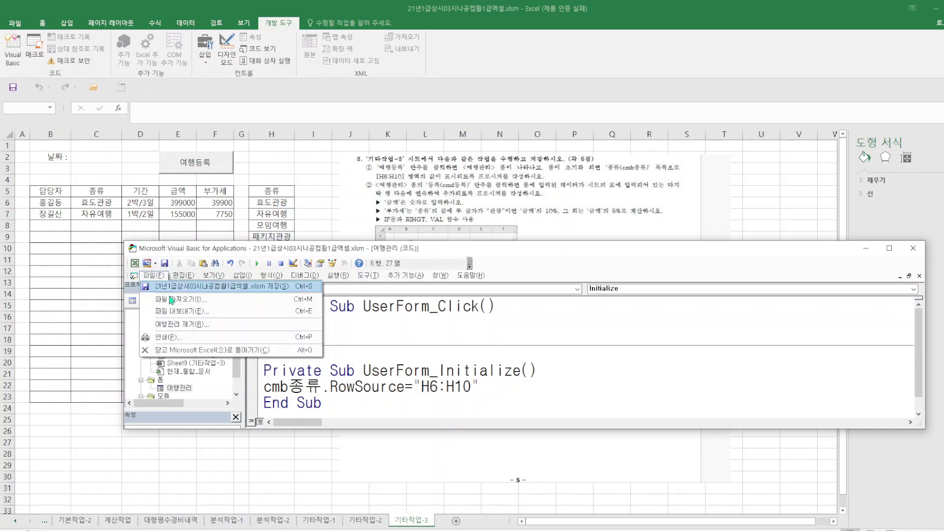
{"action": "left_click", "coordinate": [186, 351]}
{"action": "left_click", "coordinate": [207, 167]}
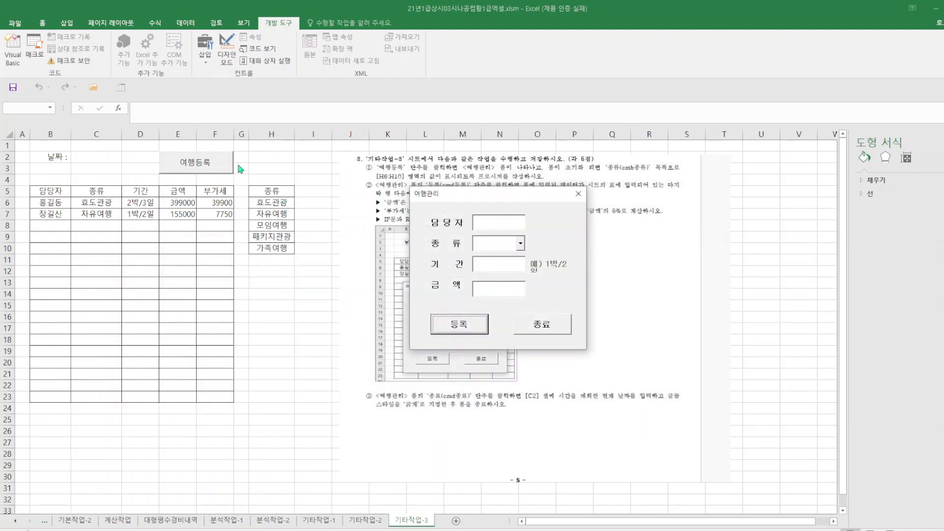
{"action": "left_click", "coordinate": [520, 243]}
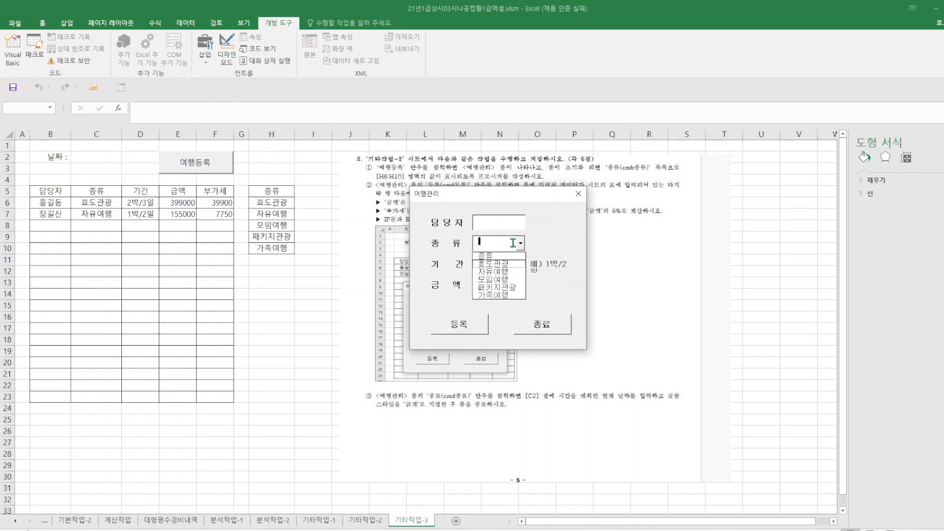
{"action": "left_click", "coordinate": [578, 193]}
{"action": "left_click", "coordinate": [578, 194]}
- Reopen the 여행관리 form in the code editor, create the 종료 button's Click procedure, and move the editor window between the instructions
{"action": "left_click", "coordinate": [255, 48]}
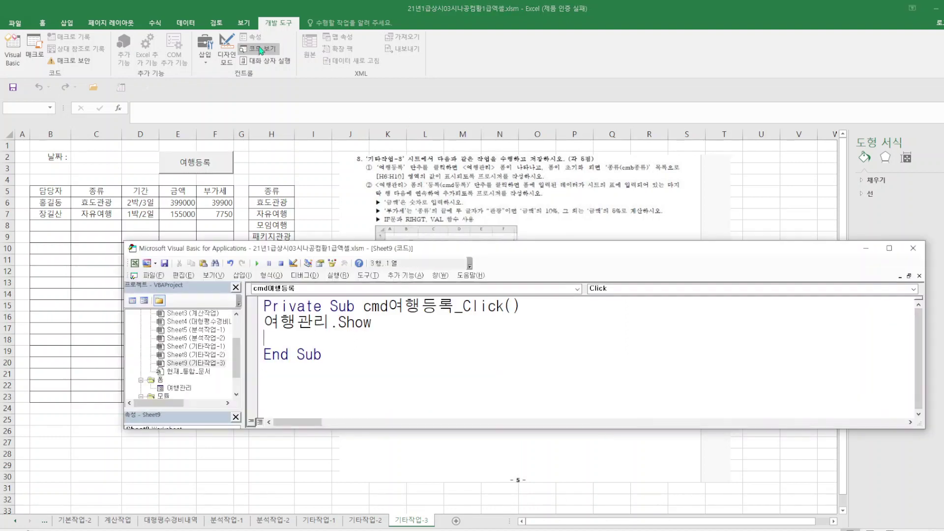
{"action": "double_click", "coordinate": [190, 389]}
{"action": "double_click", "coordinate": [398, 426]}
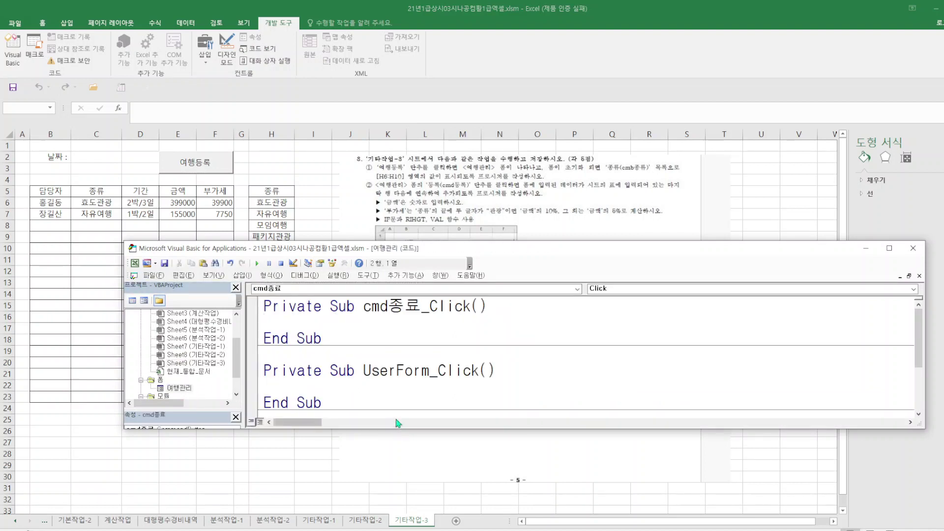
{"action": "left_click_drag", "start_coordinate": [611, 252], "coordinate": [647, 437]}
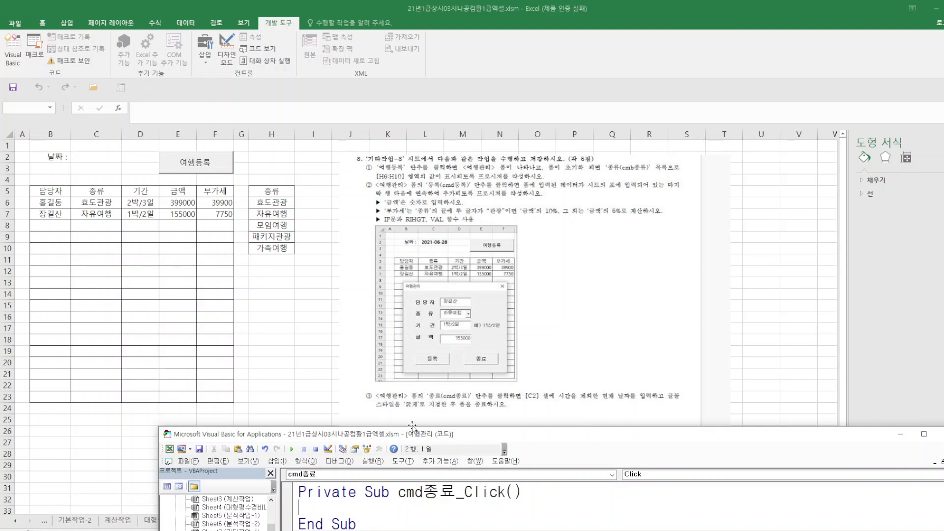
{"action": "left_click_drag", "start_coordinate": [558, 433], "coordinate": [530, 206]}
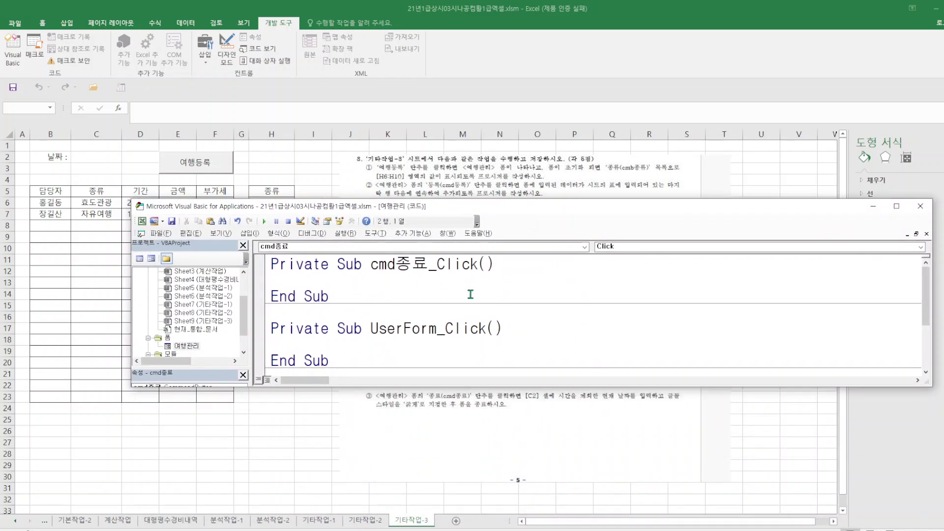
- In cmd종료_Click, enter code that puts Date in [c2], sets [c2].Font.Bold to True, and runs Unload Me
{"action": "type", "text": "[c2]=date"}
{"action": "key", "text": "Return"}
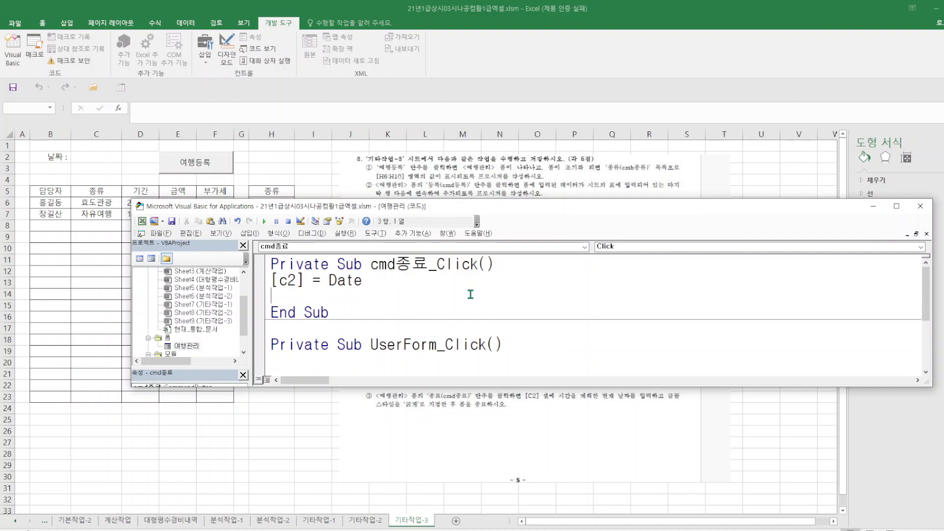
{"action": "type", "text": "[c2].font"}
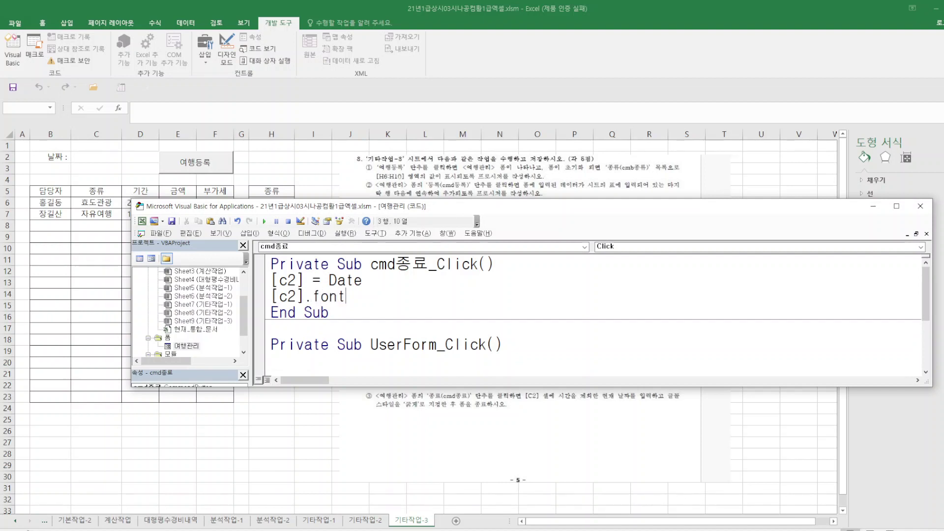
{"action": "type", "text": ".bo"}
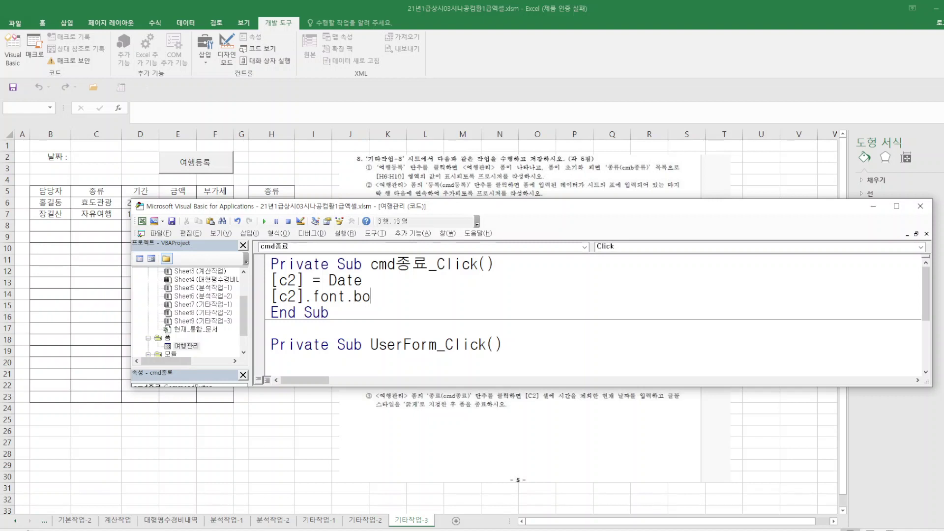
{"action": "type", "text": "ld"}
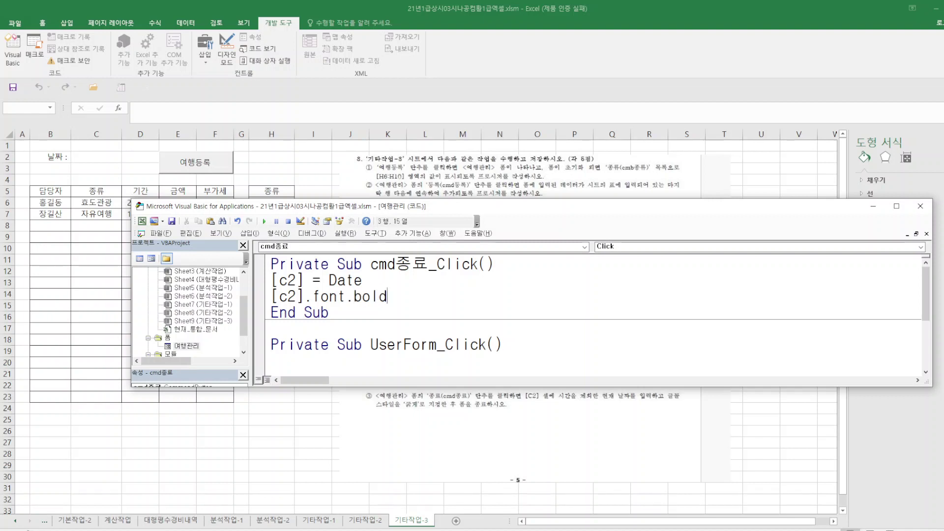
{"action": "type", "text": "=true"}
{"action": "key", "text": "Return"}
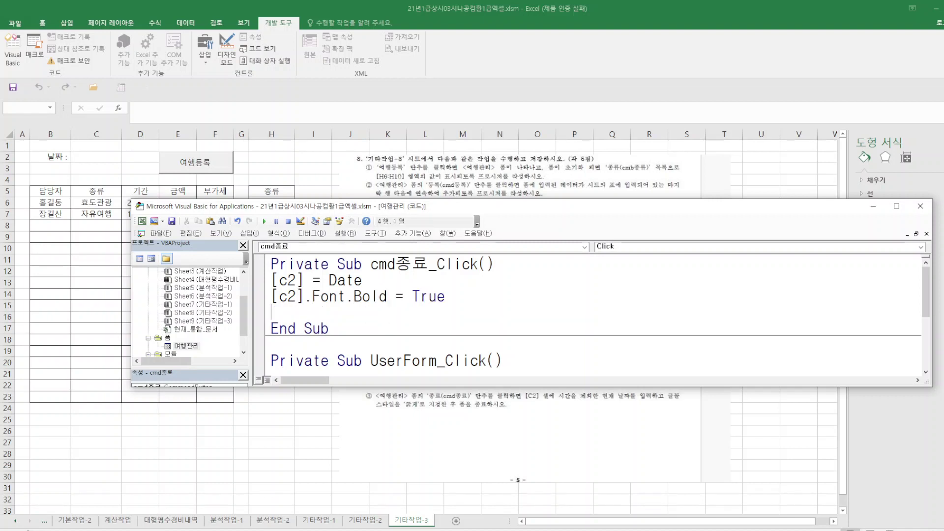
{"action": "type", "text": "unload me"}
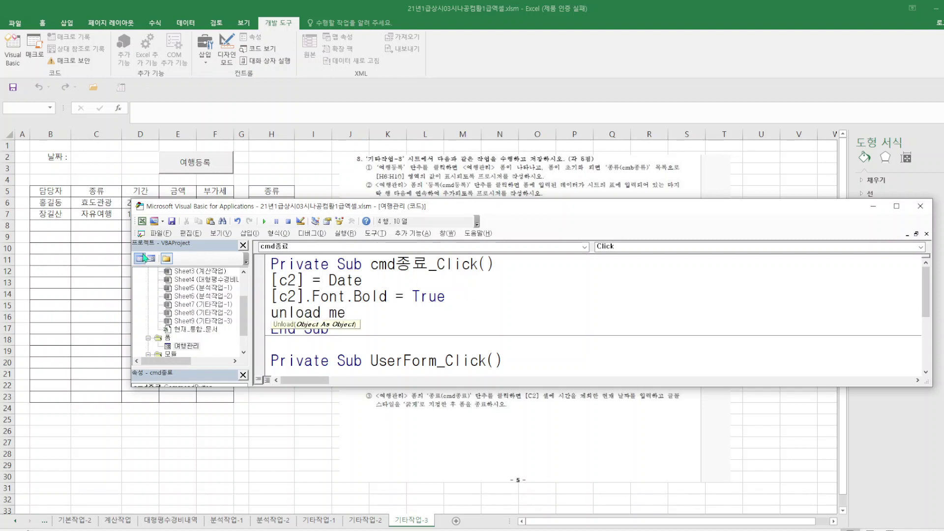
- Return to the worksheet and test the 종료 button by opening the 여행관리 form and ending it with 종료
{"action": "left_click", "coordinate": [161, 233]}
{"action": "left_click", "coordinate": [195, 310]}
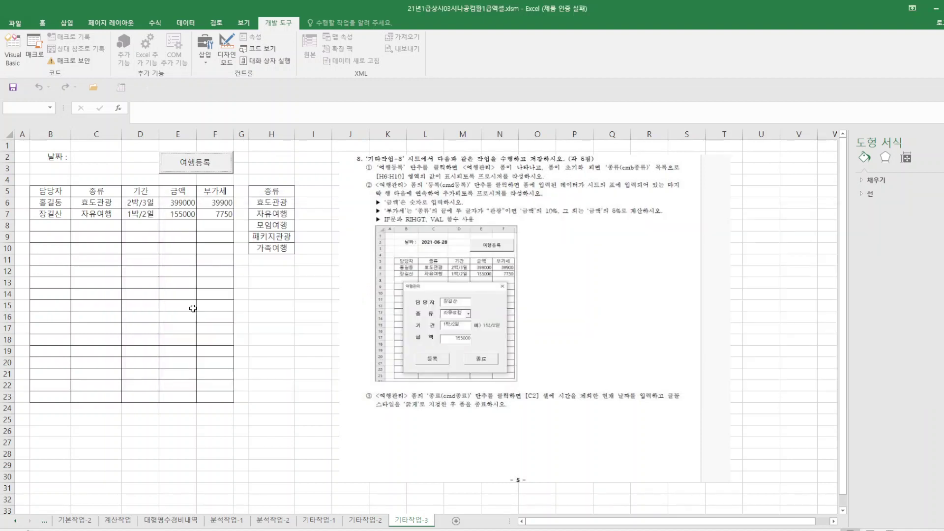
{"action": "left_click", "coordinate": [200, 170]}
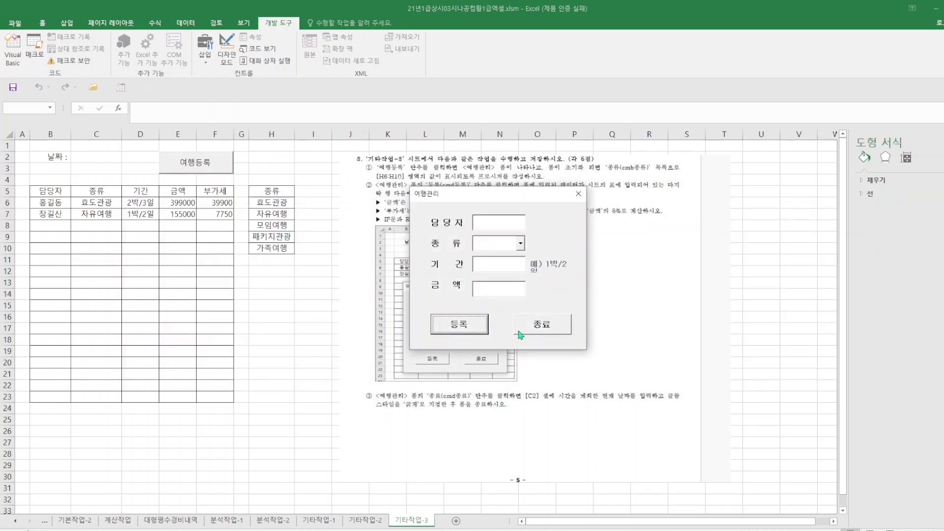
{"action": "left_click", "coordinate": [554, 331]}
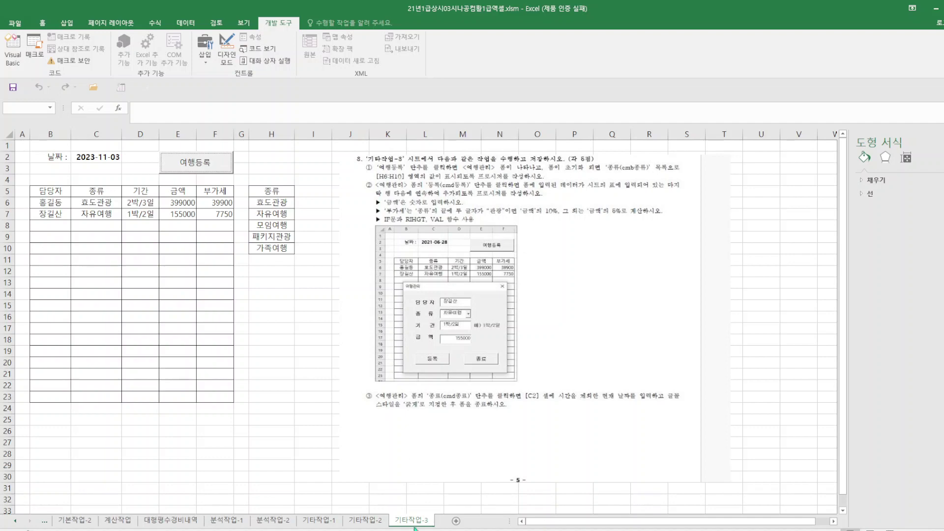
- Look over the finished task sheets from 기타작업-2 back through the 분석작업, 대형평수경비내역 and 계산작업 sheets to 기본작업-2
{"action": "left_click", "coordinate": [370, 523]}
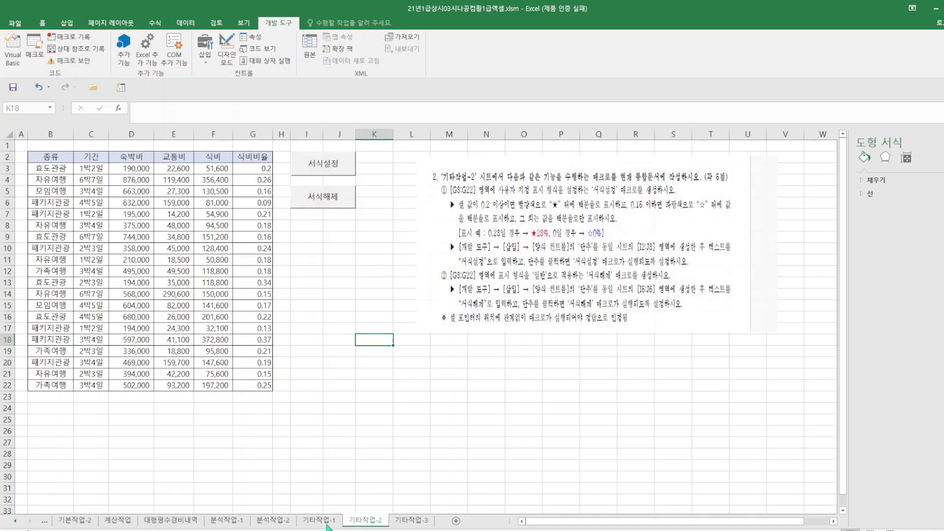
{"action": "left_click", "coordinate": [327, 525]}
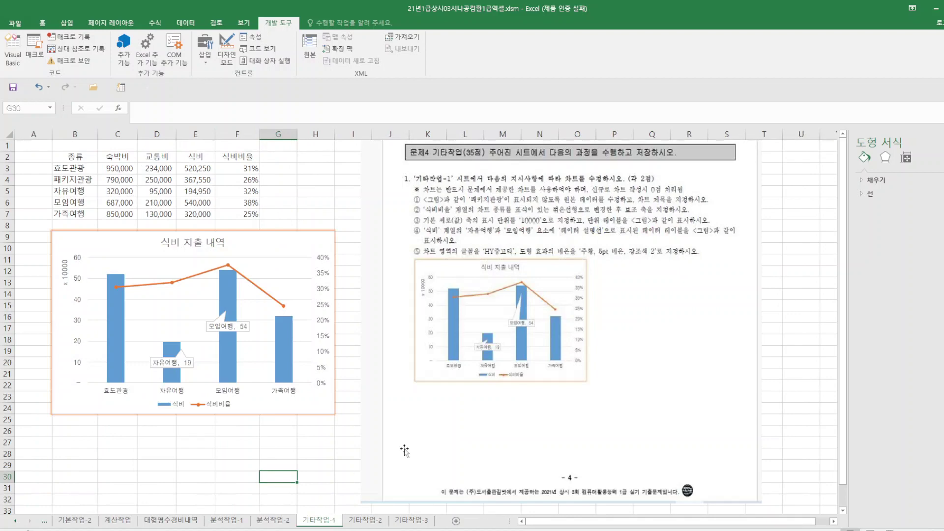
{"action": "left_click", "coordinate": [228, 525]}
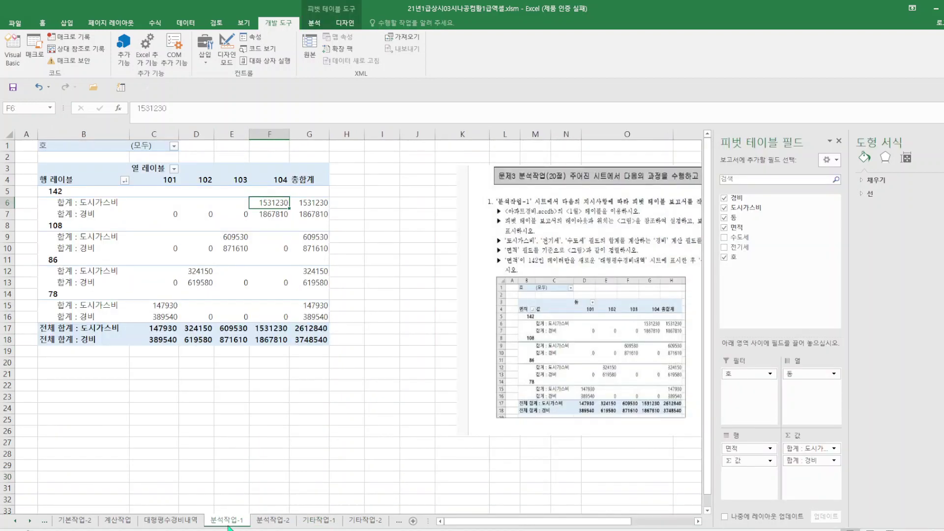
{"action": "left_click", "coordinate": [282, 520]}
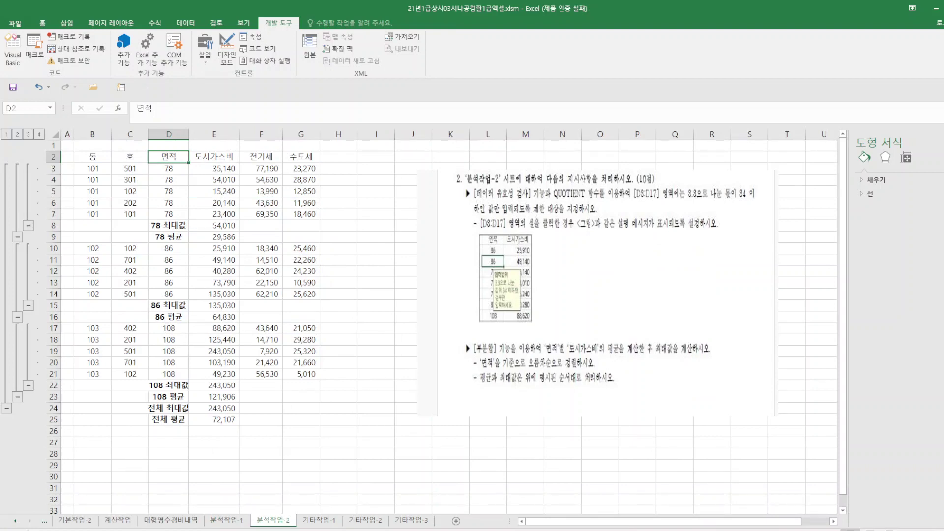
{"action": "left_click", "coordinate": [228, 520]}
{"action": "left_click", "coordinate": [190, 519]}
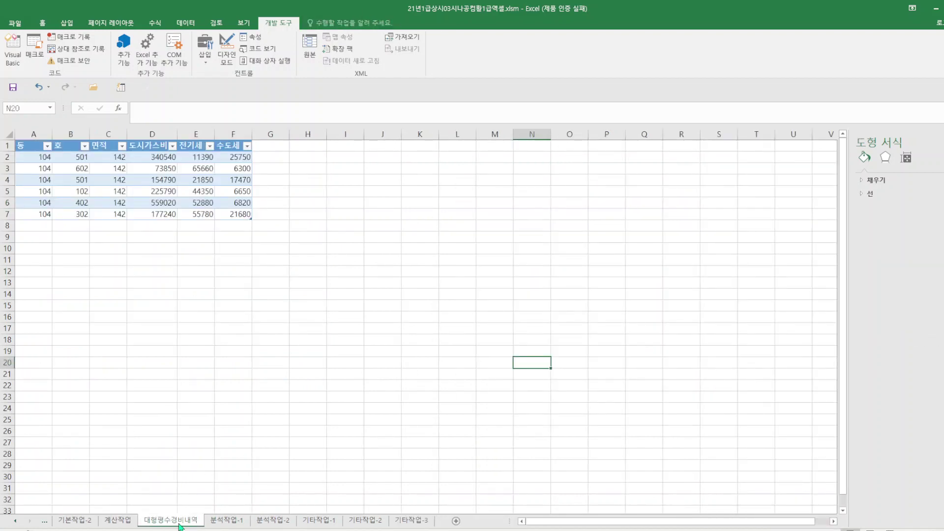
{"action": "left_click", "coordinate": [117, 522]}
{"action": "left_click", "coordinate": [75, 520]}
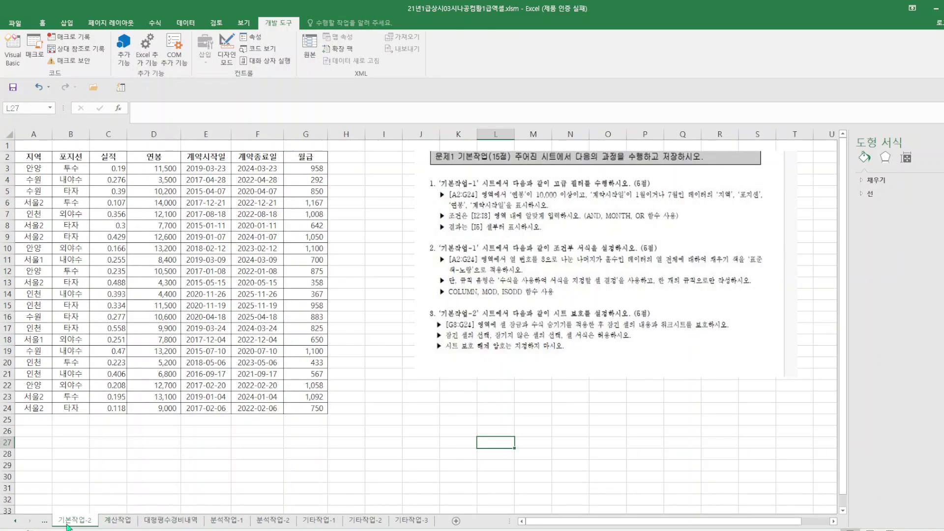
- Go to the 기본작업-1 sheet and save the workbook
{"action": "left_click", "coordinate": [45, 520]}
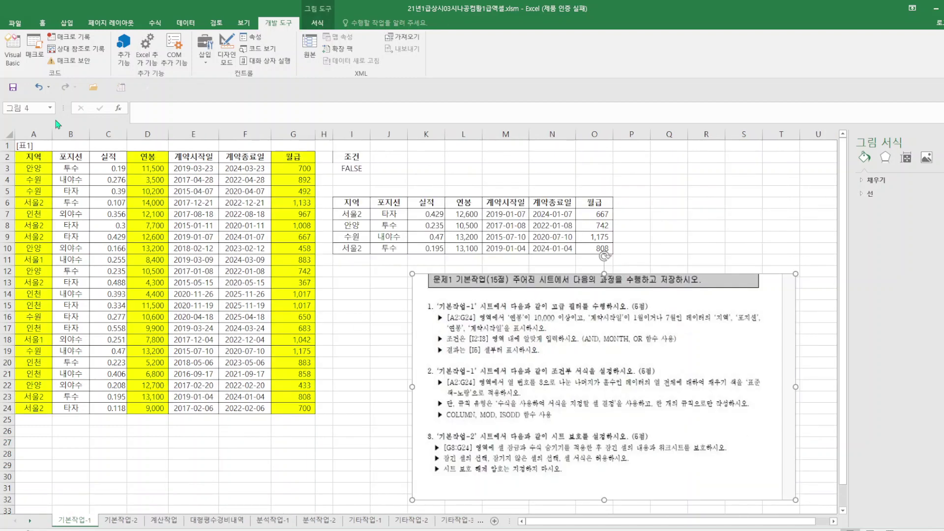
{"action": "left_click", "coordinate": [13, 87]}
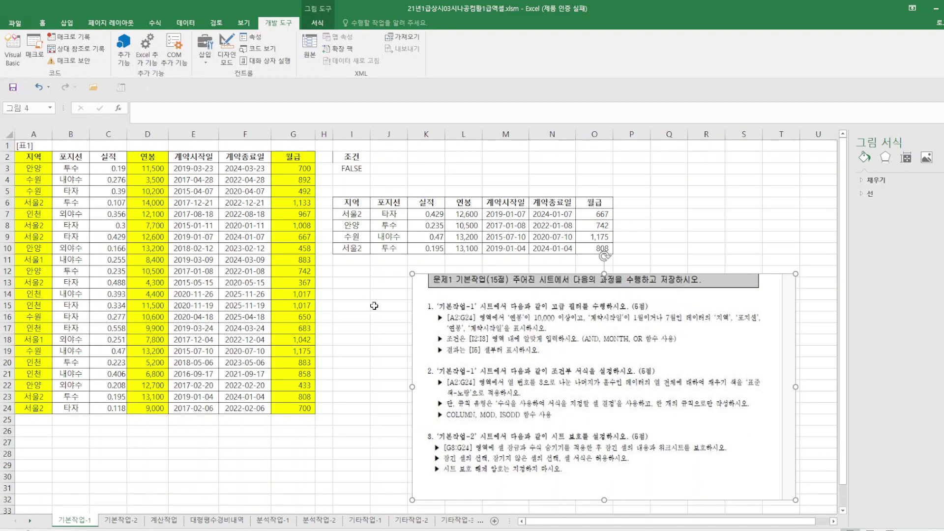